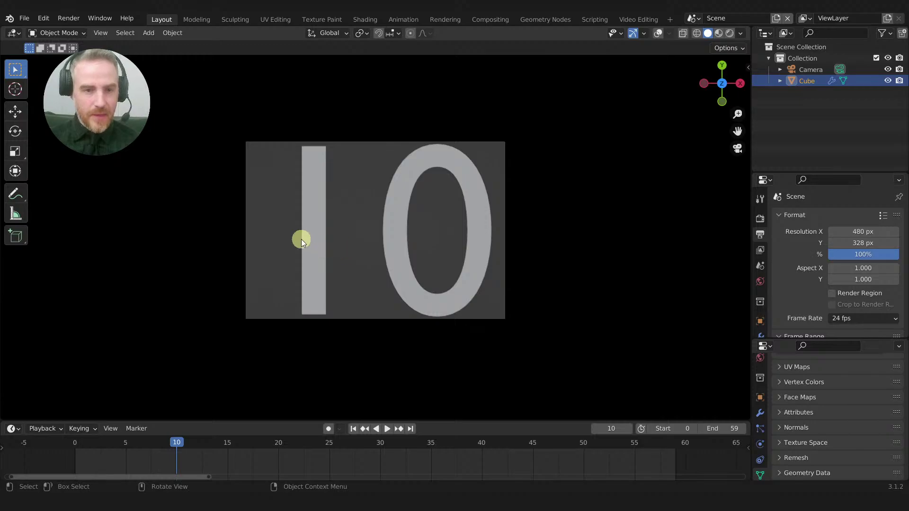
# Step: Play the two-digit counter animation from the first frame and stop it partway
pyautogui.click(351, 428)
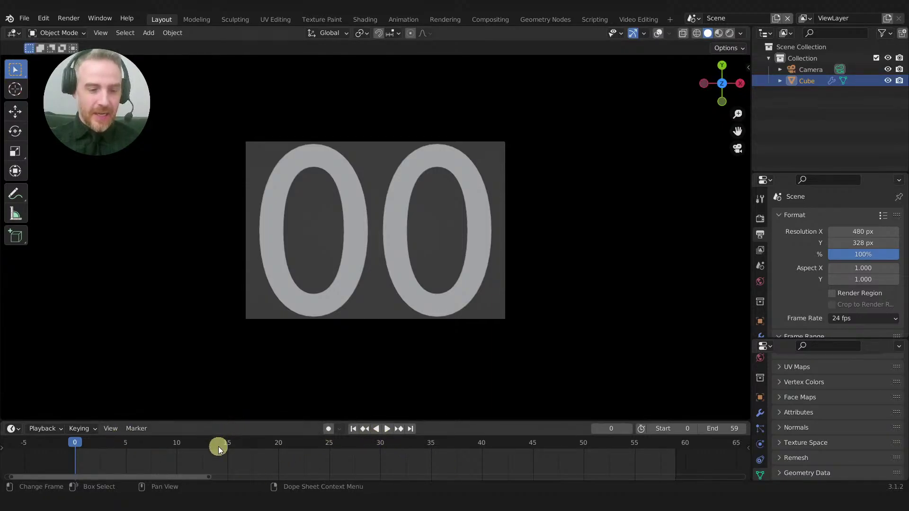
pyautogui.press('space')
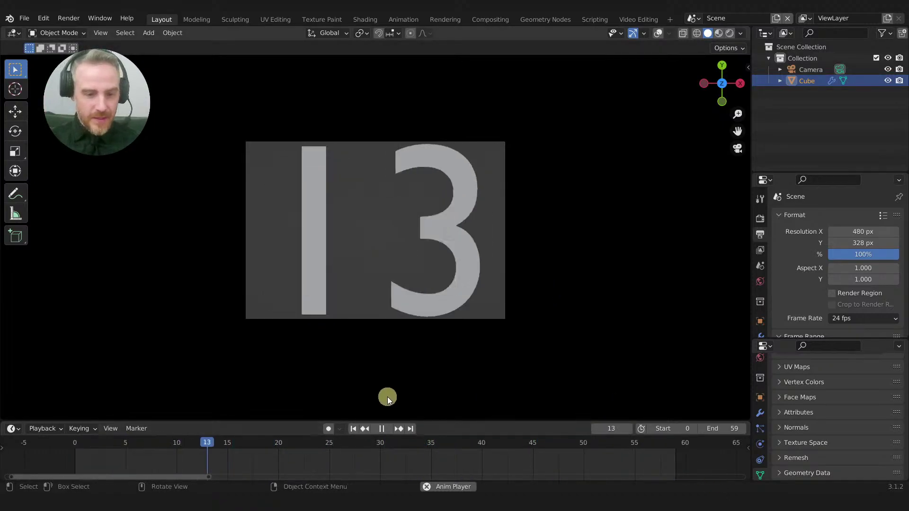
pyautogui.press('space')
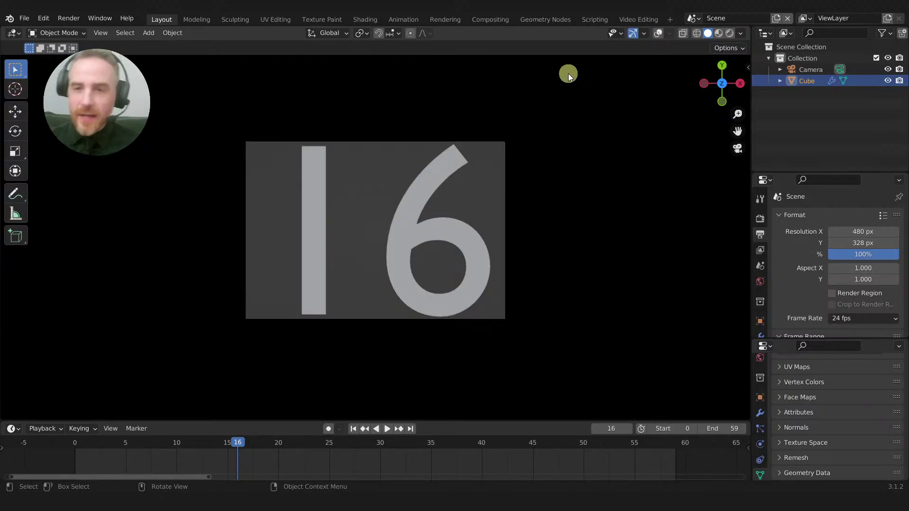
# Step: Open the Geometry Nodes workspace and maximize the node editor to show the whole counter node tree
pyautogui.click(553, 18)
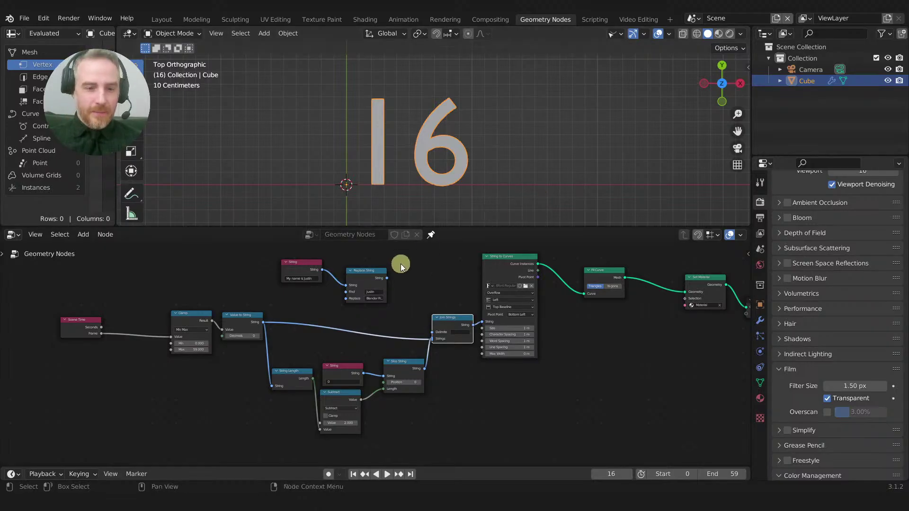
pyautogui.scroll(-1, 401, 264)
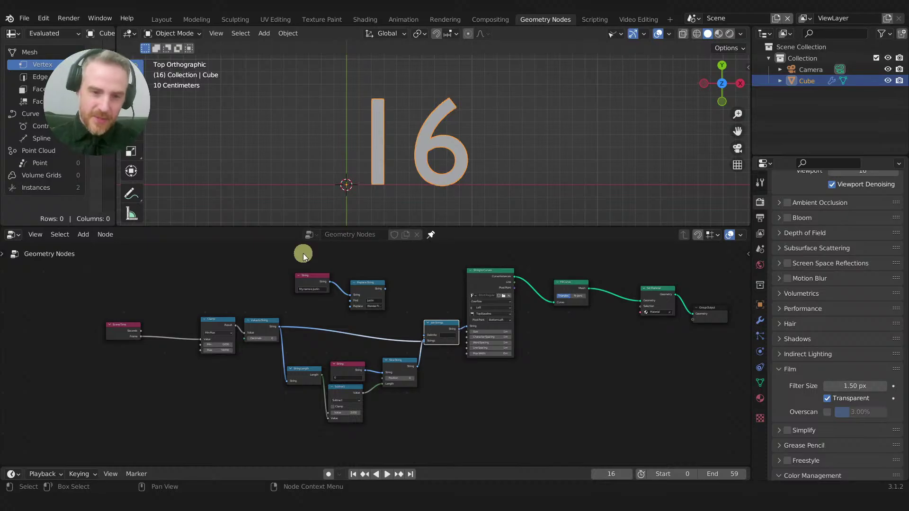
pyautogui.moveTo(294, 260); pyautogui.dragTo(405, 318)
pyautogui.click(400, 274)
pyautogui.scroll(3, 400, 274)
pyautogui.scroll(-2, 400, 274)
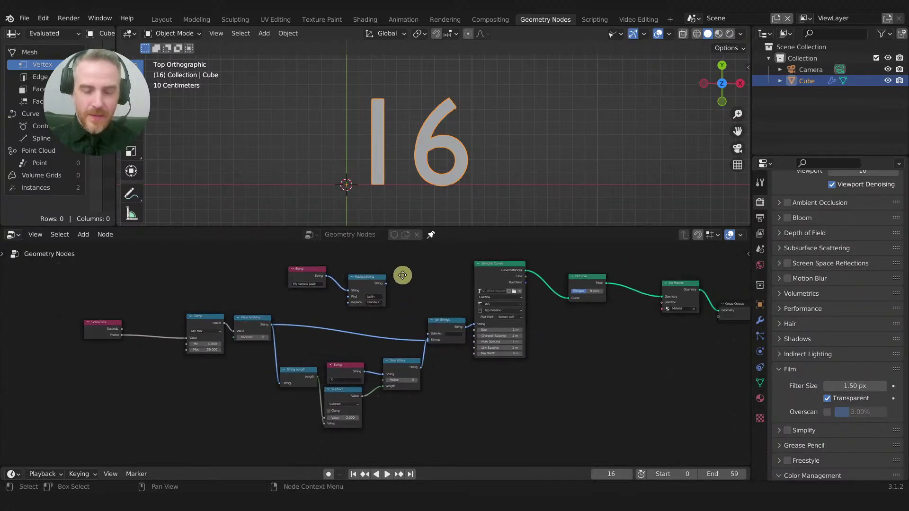
pyautogui.moveTo(402, 274); pyautogui.dragTo(397, 277, button='middle')
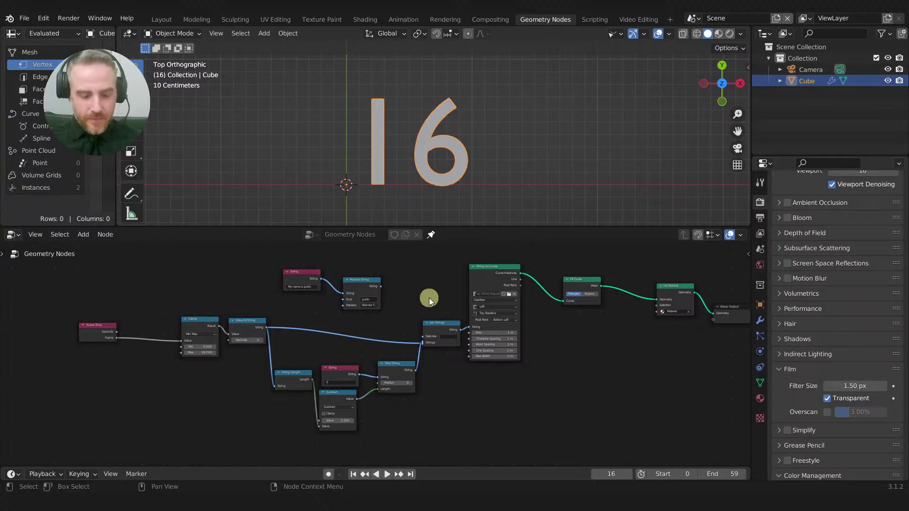
pyautogui.hotkey('ctrl', 'space')
pyautogui.scroll(1, 428, 296)
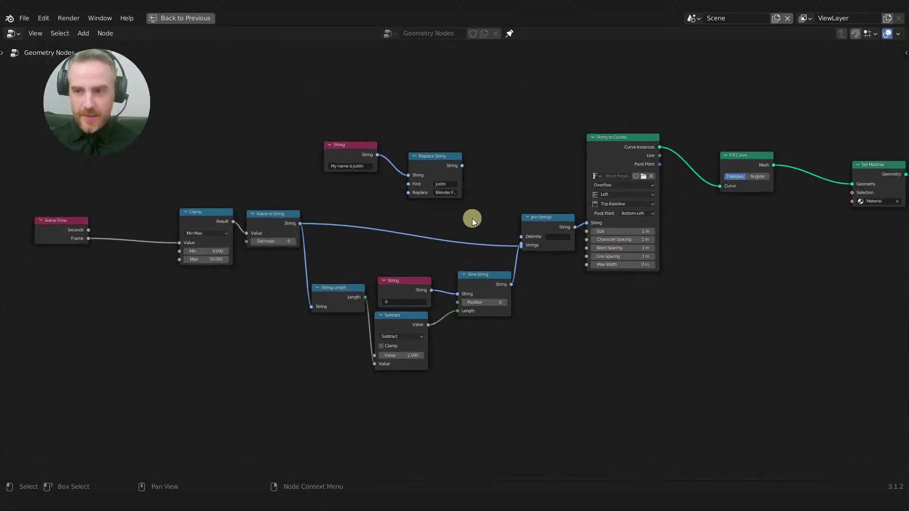
pyautogui.moveTo(473, 220); pyautogui.dragTo(445, 210, button='middle')
pyautogui.scroll(-1, 445, 210)
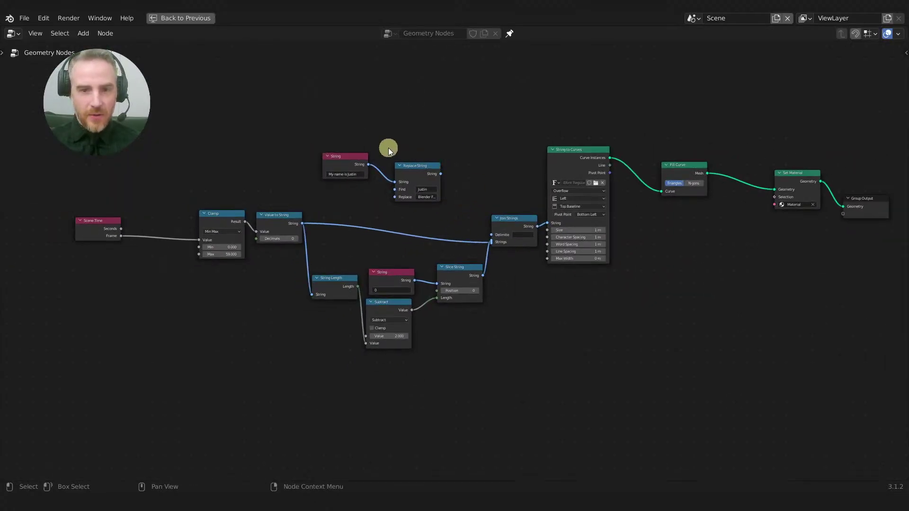
pyautogui.moveTo(280, 123); pyautogui.dragTo(462, 220)
pyautogui.press('g')
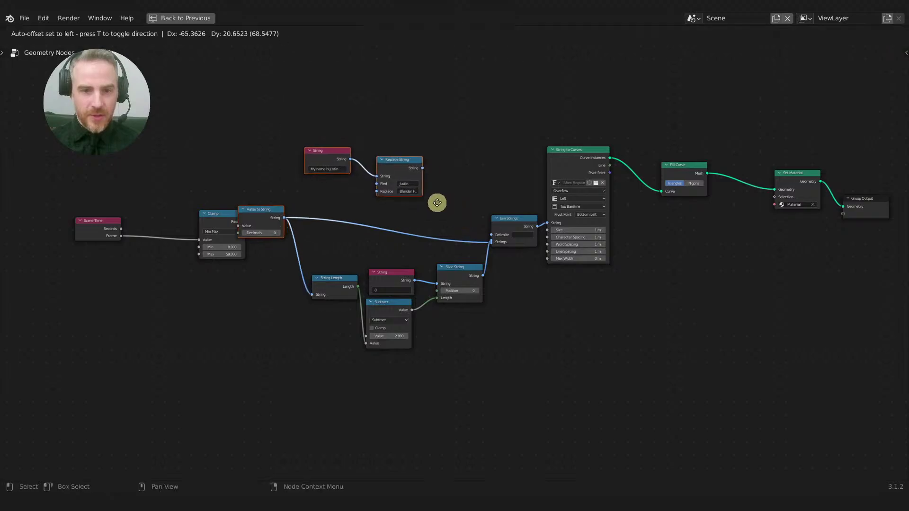
pyautogui.rightClick(457, 210)
# Step: Move the String and Replace String nodes above the Clamp node, and lower the String Length, Subtract and Slice String group
pyautogui.moveTo(301, 116); pyautogui.dragTo(455, 215)
pyautogui.press('g')
pyautogui.click(305, 173)
pyautogui.moveTo(319, 189); pyautogui.dragTo(546, 374)
pyautogui.press('g')
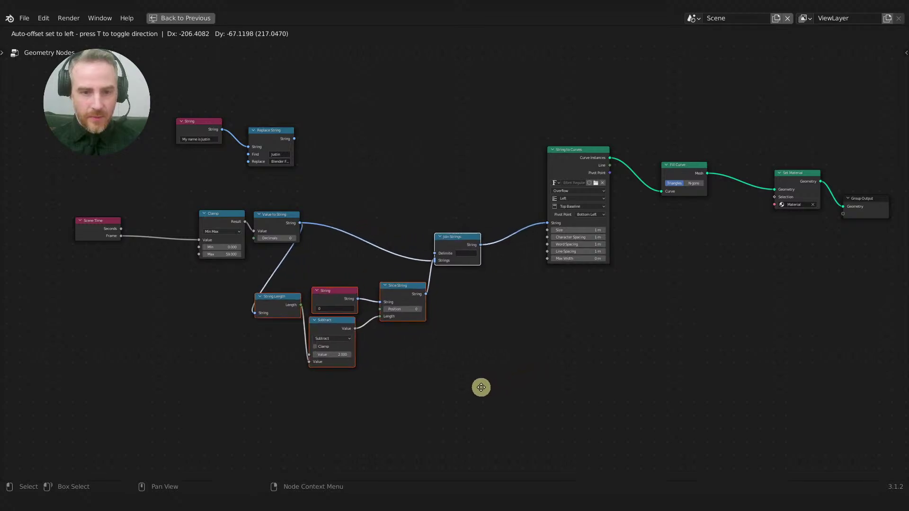
pyautogui.click(459, 412)
# Step: Bring the Join Strings, String to Curves, Fill Curve, Set Material and Group Output nodes closer together
pyautogui.moveTo(530, 124); pyautogui.dragTo(907, 283)
pyautogui.press('g')
pyautogui.click(819, 265)
pyautogui.moveTo(450, 266); pyautogui.dragTo(410, 225)
pyautogui.moveTo(613, 146); pyautogui.dragTo(582, 142)
pyautogui.moveTo(688, 125); pyautogui.dragTo(844, 243)
pyautogui.press('g')
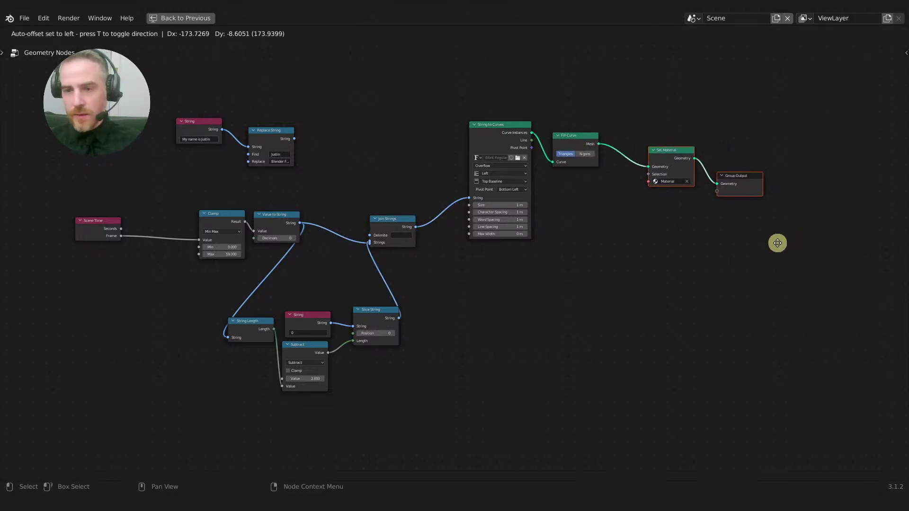
pyautogui.click(755, 226)
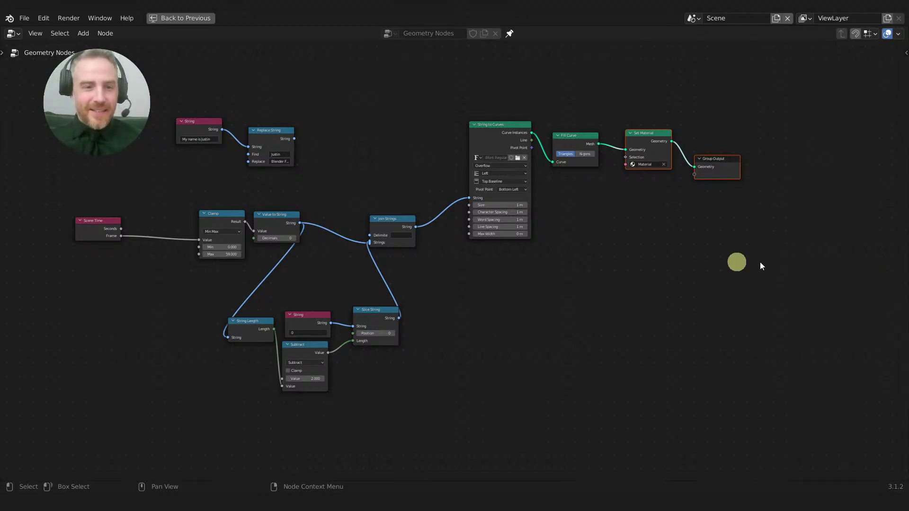
# Step: Nudge the Scene Time node, the String to Curves node and the String node feeding Replace String into tidier positions
pyautogui.scroll(2, 414, 180)
pyautogui.moveTo(413, 180); pyautogui.dragTo(482, 196, button='middle')
pyautogui.scroll(1, 505, 195)
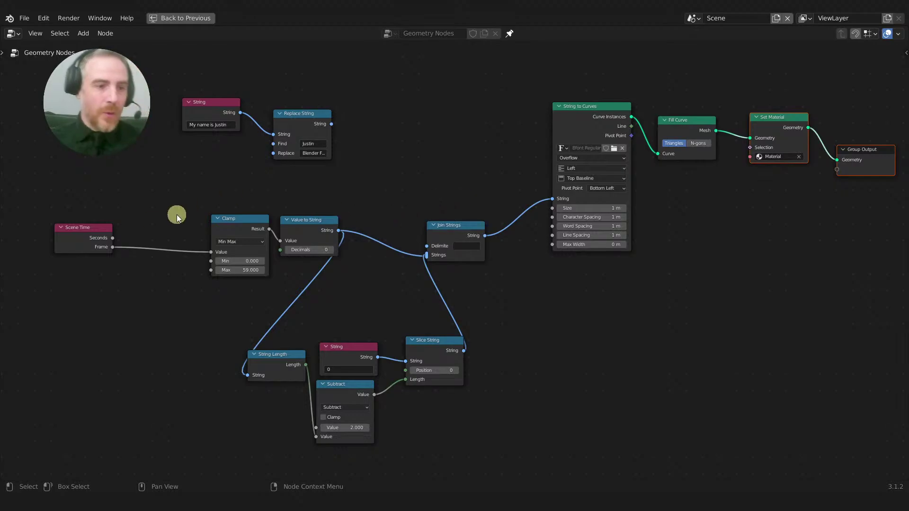
pyautogui.moveTo(87, 228)
pyautogui.mouseDown()
pyautogui.moveTo(91, 215)
pyautogui.moveTo(95, 225)
pyautogui.mouseUp()
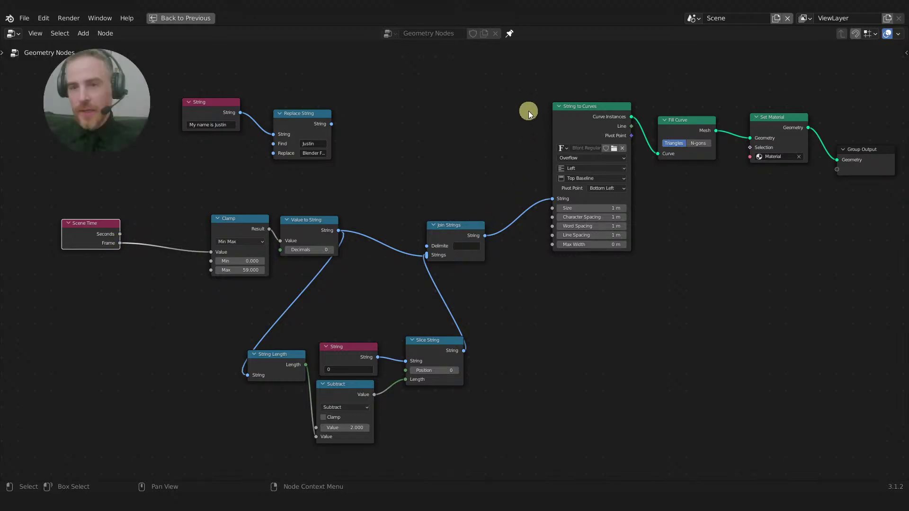
pyautogui.moveTo(579, 119); pyautogui.dragTo(553, 130)
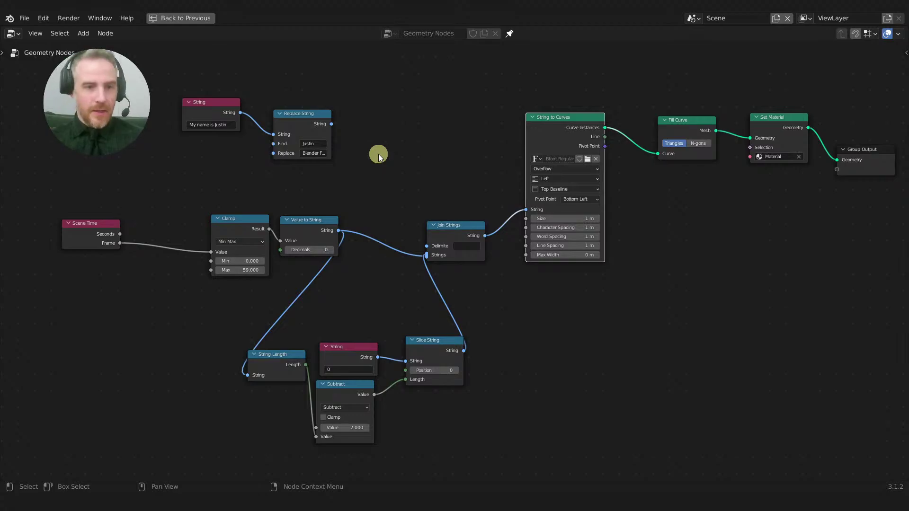
pyautogui.moveTo(214, 108); pyautogui.dragTo(215, 122)
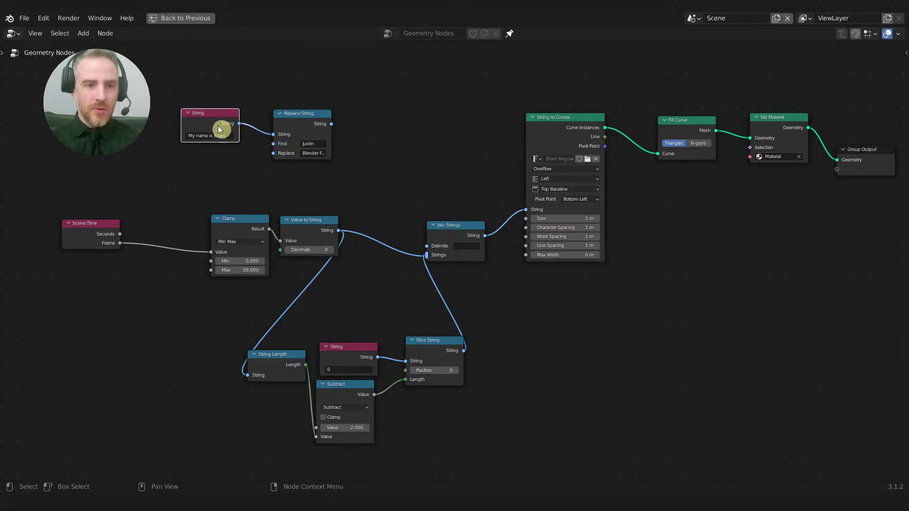
# Step: Connect the Replace String output to the String input of String to Curves, and view the complete text from the top
pyautogui.moveTo(331, 124); pyautogui.dragTo(524, 210)
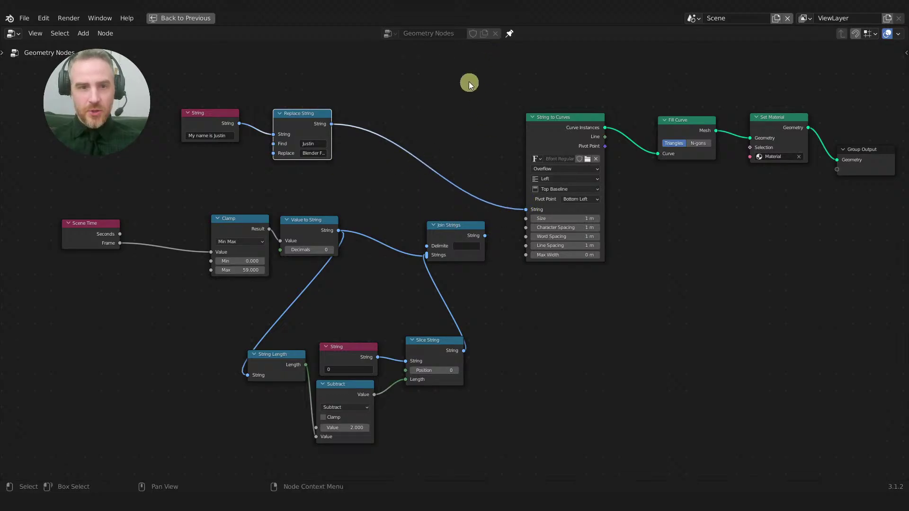
pyautogui.hotkey('ctrl', 'space')
pyautogui.scroll(-5, 533, 120)
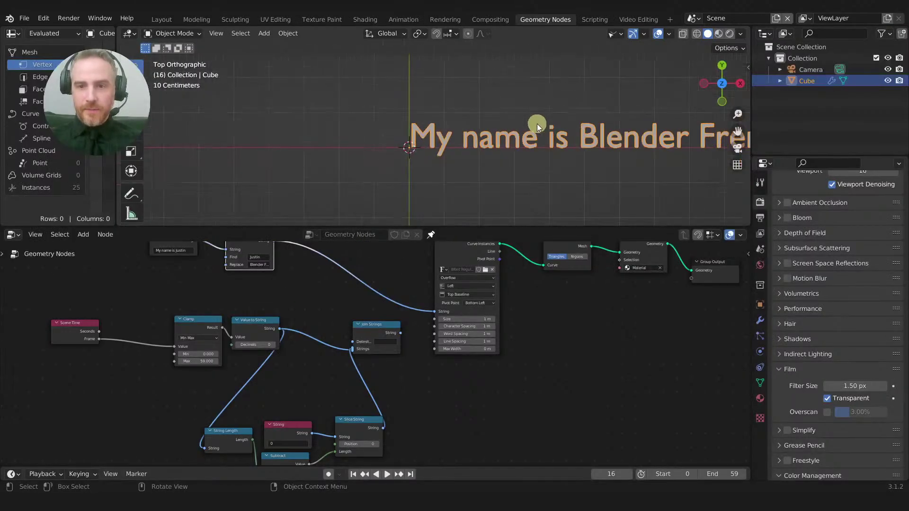
pyautogui.moveTo(537, 123); pyautogui.dragTo(343, 115, button='middle')
pyautogui.press('KP_7')
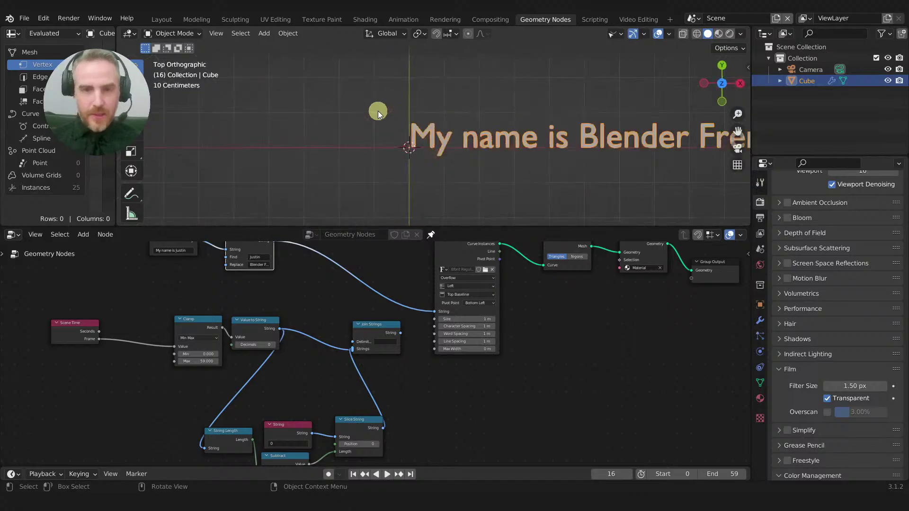
pyautogui.keyDown('shift'); pyautogui.moveTo(560, 121); pyautogui.dragTo(420, 121, button='middle'); pyautogui.keyUp('shift')
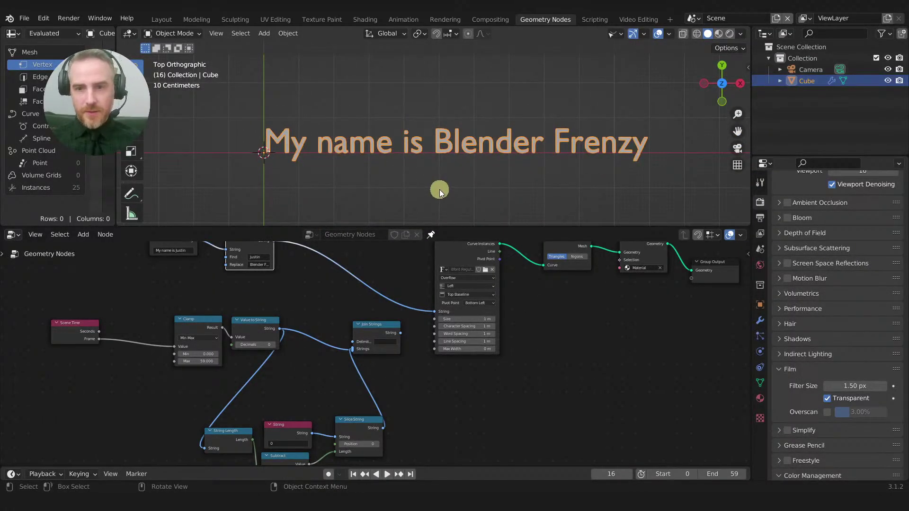
# Step: Set the Find text of the Replace String node to "My"
pyautogui.moveTo(297, 280); pyautogui.dragTo(416, 354, button='middle')
pyautogui.scroll(3, 396, 308)
pyautogui.scroll(1, 416, 354)
pyautogui.scroll(1, 372, 313)
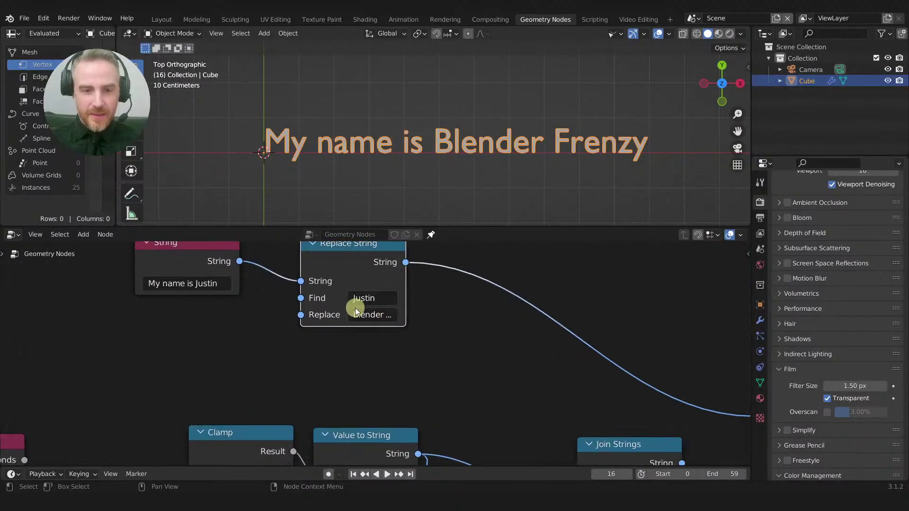
pyautogui.click(352, 297)
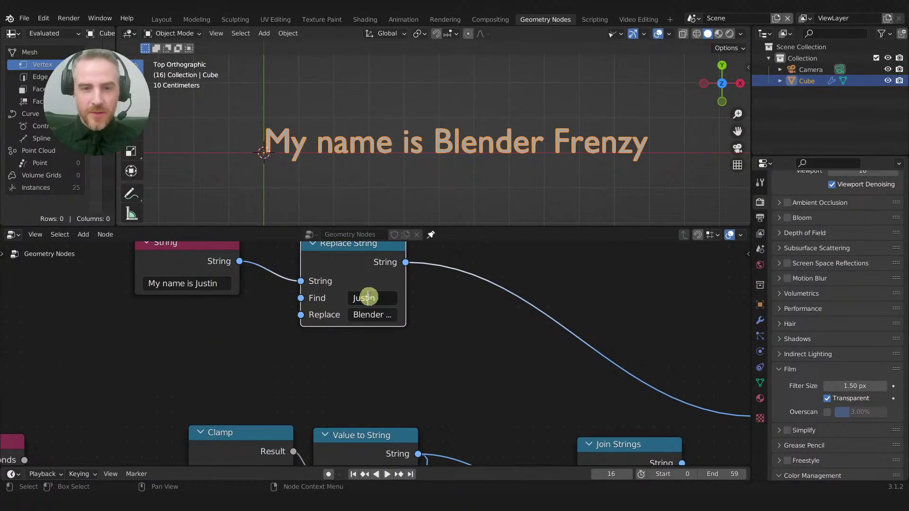
pyautogui.write('My')
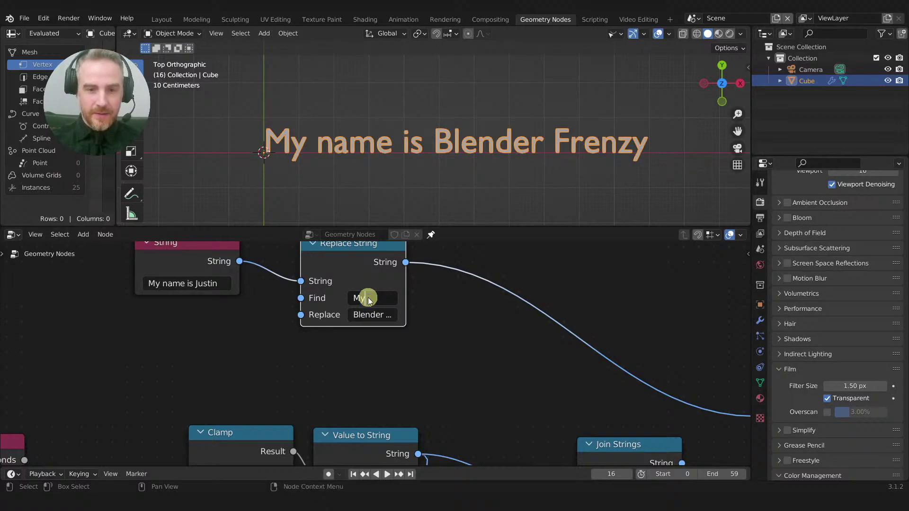
pyautogui.press('Return')
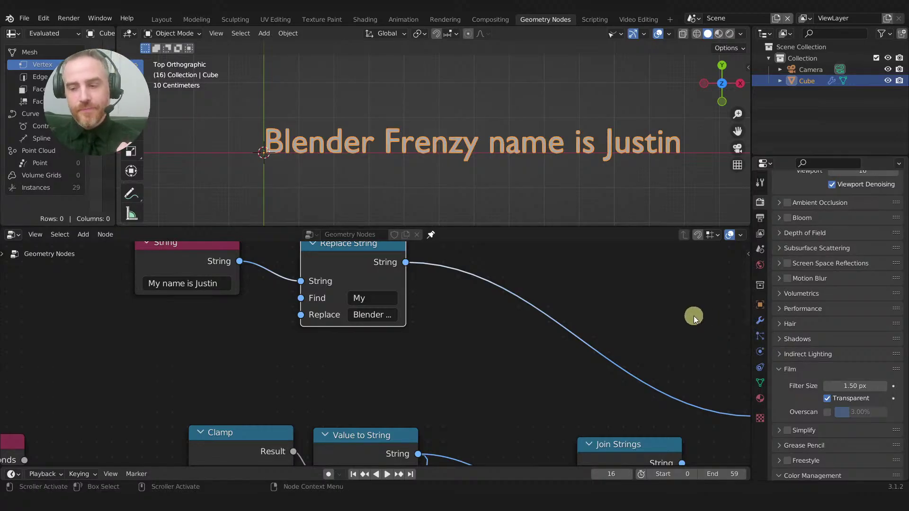
# Step: Temporarily mute the Fill Curve node to inspect the text as outlines, and re-enable it
pyautogui.scroll(-5, 678, 331)
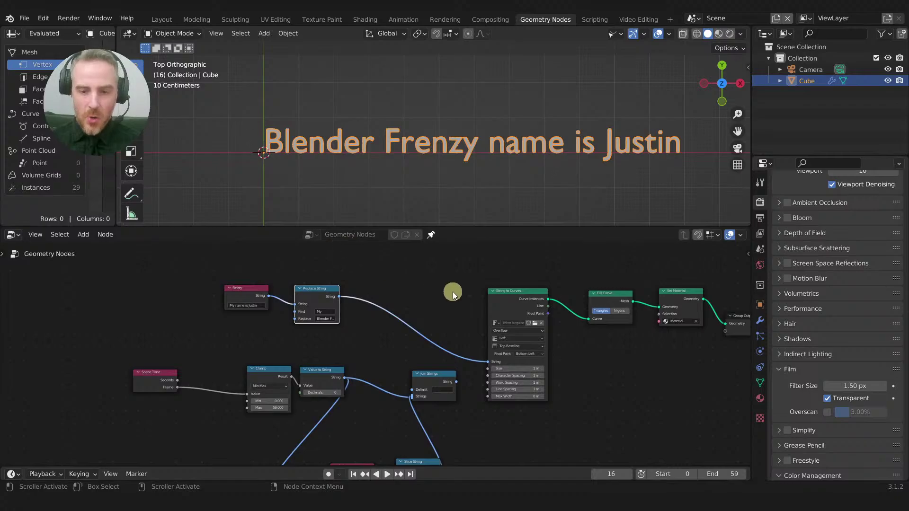
pyautogui.scroll(-1, 453, 292)
pyautogui.moveTo(452, 290); pyautogui.dragTo(446, 264, button='middle')
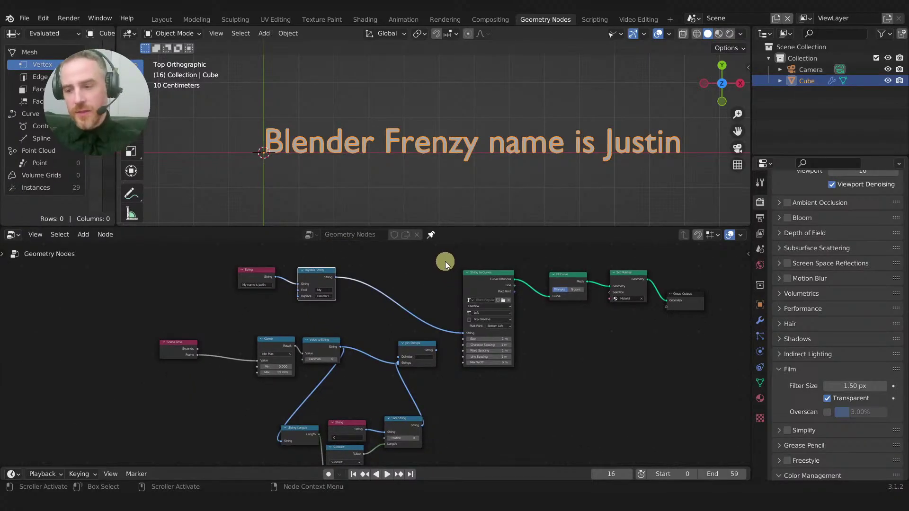
pyautogui.moveTo(445, 261); pyautogui.dragTo(422, 263, button='middle')
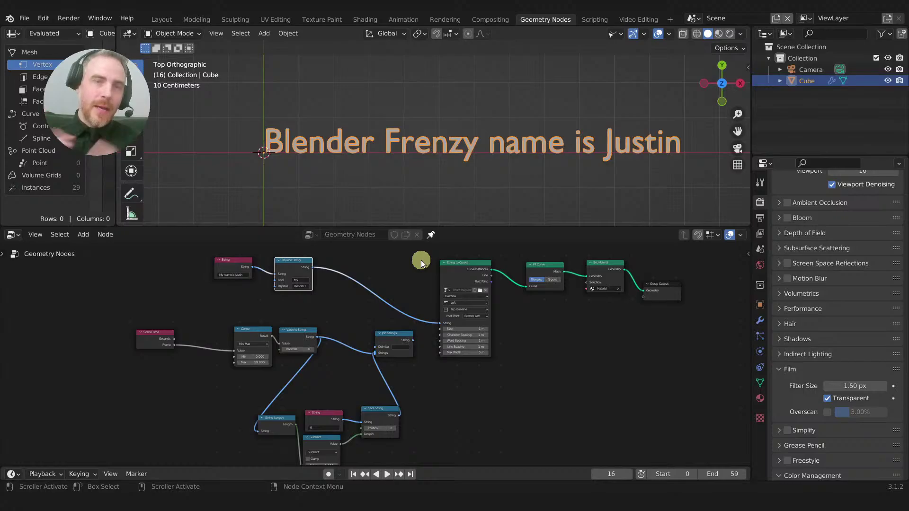
pyautogui.scroll(1, 419, 267)
pyautogui.moveTo(420, 267); pyautogui.dragTo(420, 302, button='middle')
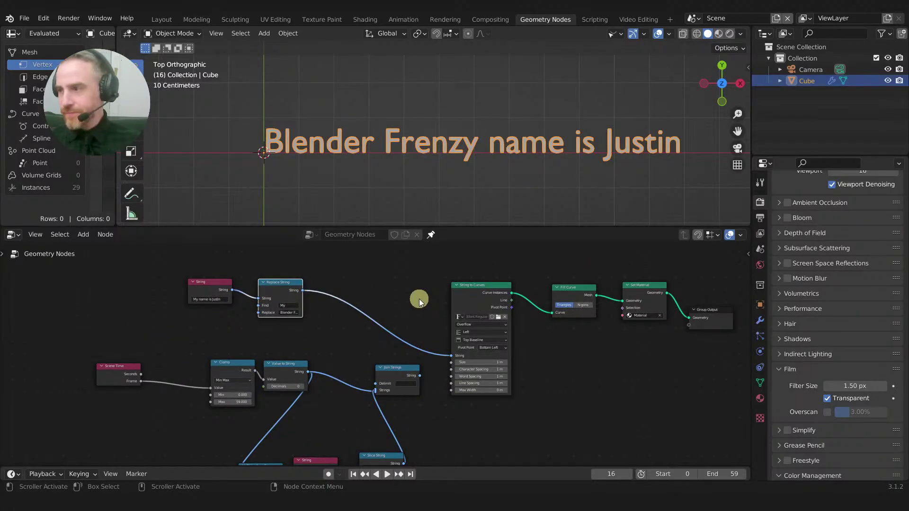
pyautogui.scroll(1, 419, 299)
pyautogui.moveTo(417, 297); pyautogui.dragTo(340, 312, button='middle')
pyautogui.click(467, 301)
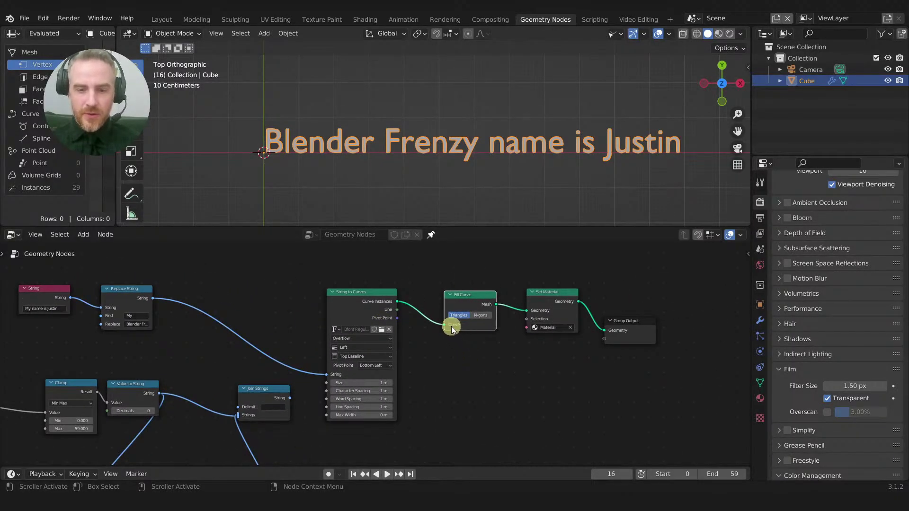
pyautogui.press('m')
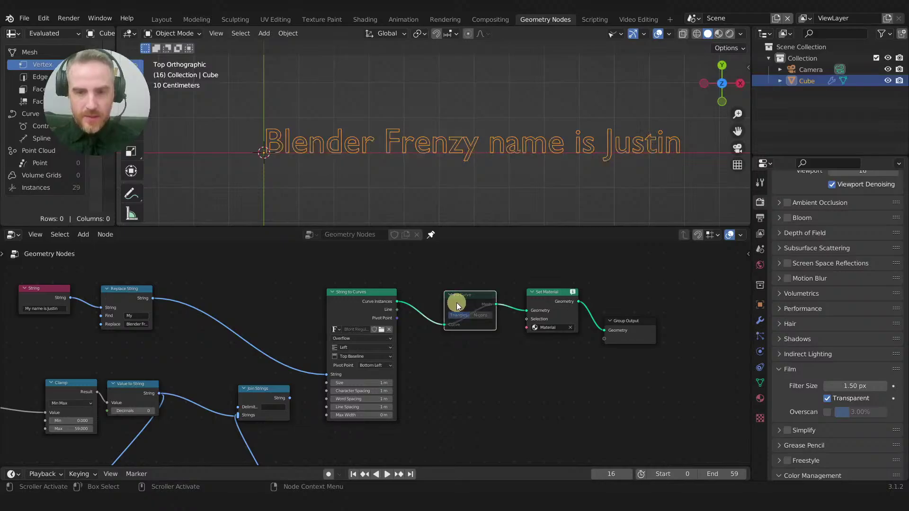
pyautogui.scroll(5, 447, 170)
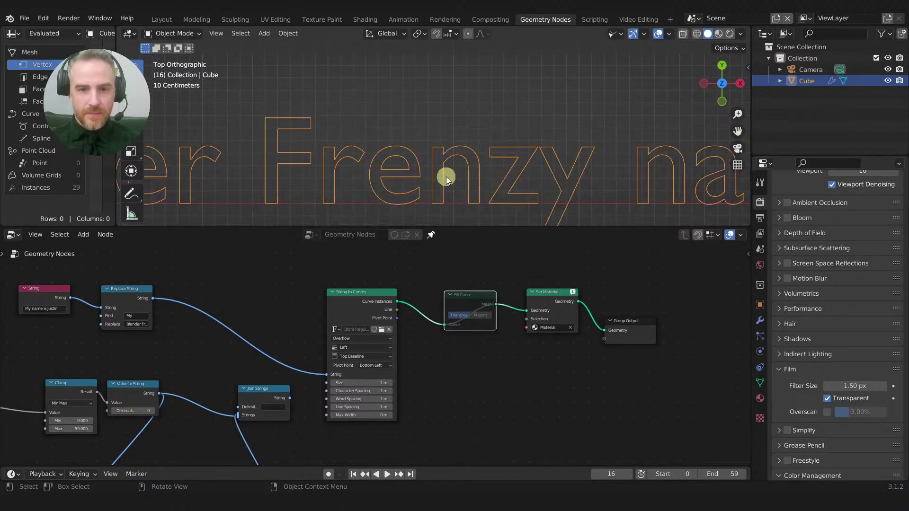
pyautogui.press('m')
# Step: Select the Set Material node and show the text in Material Preview shading from the top view
pyautogui.moveTo(512, 280); pyautogui.dragTo(380, 265, button='middle')
pyautogui.click(428, 285)
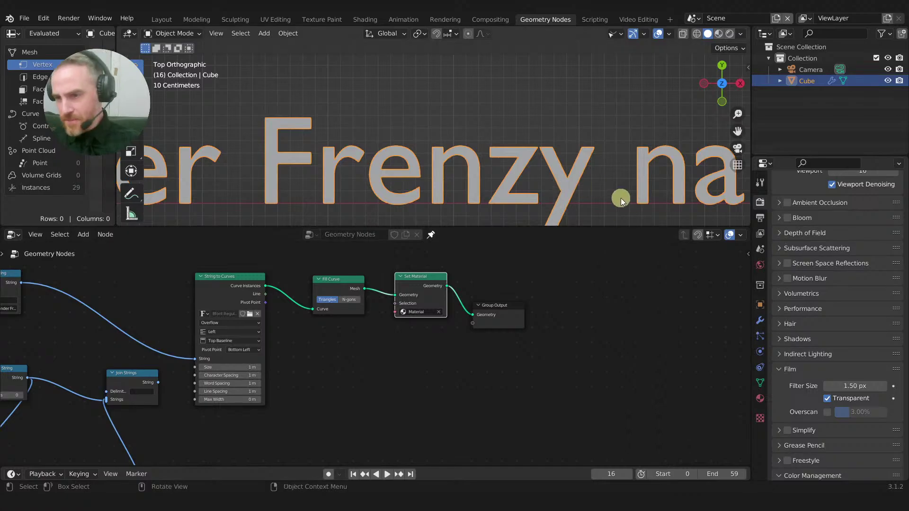
pyautogui.click(719, 34)
pyautogui.scroll(-4, 433, 135)
pyautogui.moveTo(433, 132); pyautogui.dragTo(462, 118, button='middle')
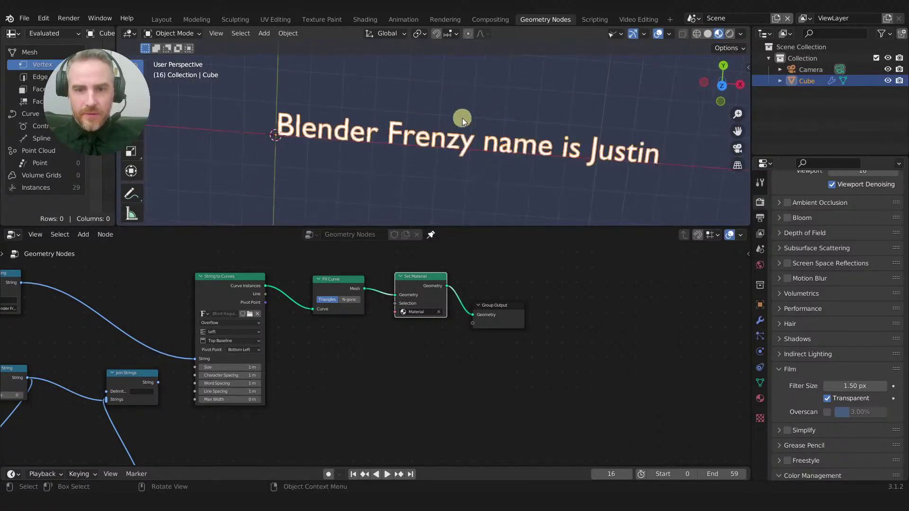
pyautogui.press('KP_7')
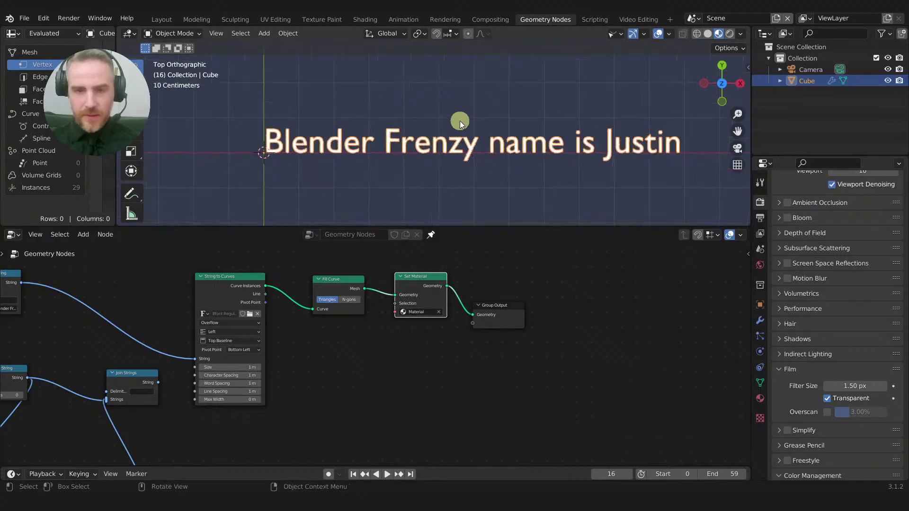
# Step: Examine the World background colour without changing it, deselect the text object and hide the viewport overlays
pyautogui.keyDown('shift'); pyautogui.moveTo(533, 118); pyautogui.dragTo(501, 122, button='middle'); pyautogui.keyUp('shift')
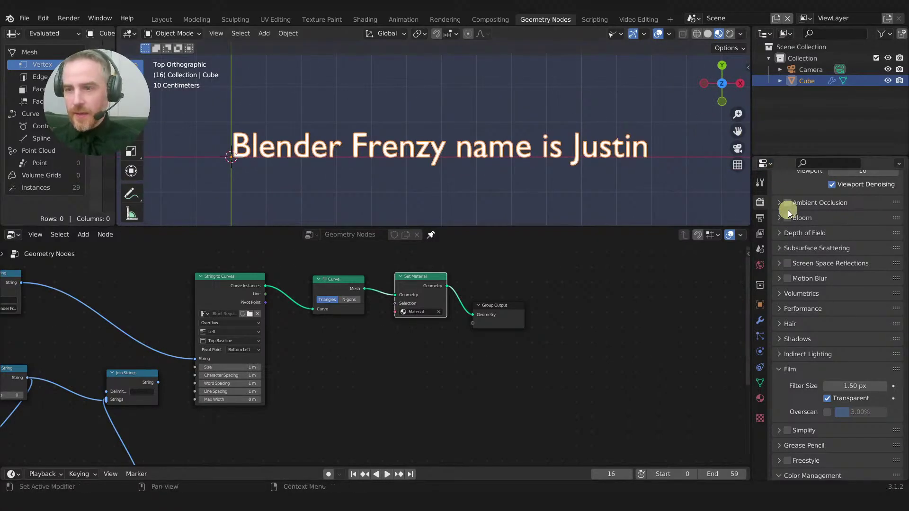
pyautogui.click(761, 264)
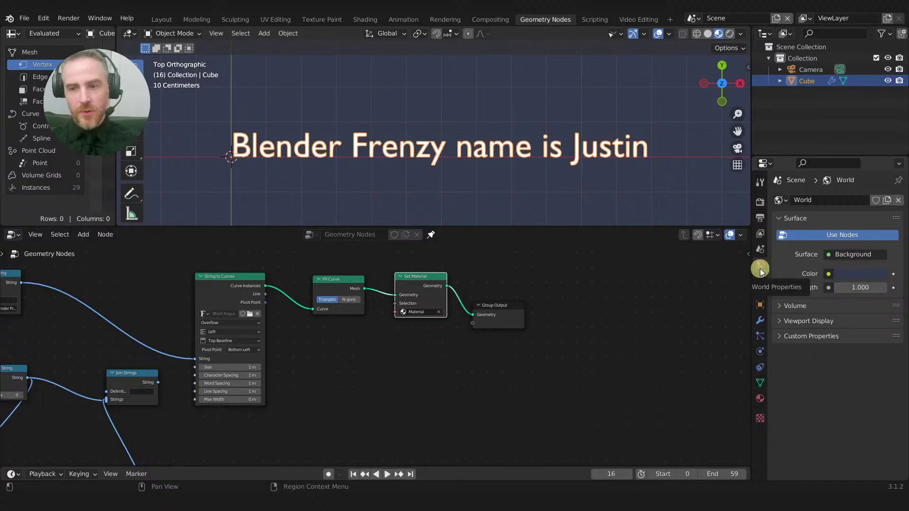
pyautogui.click(852, 275)
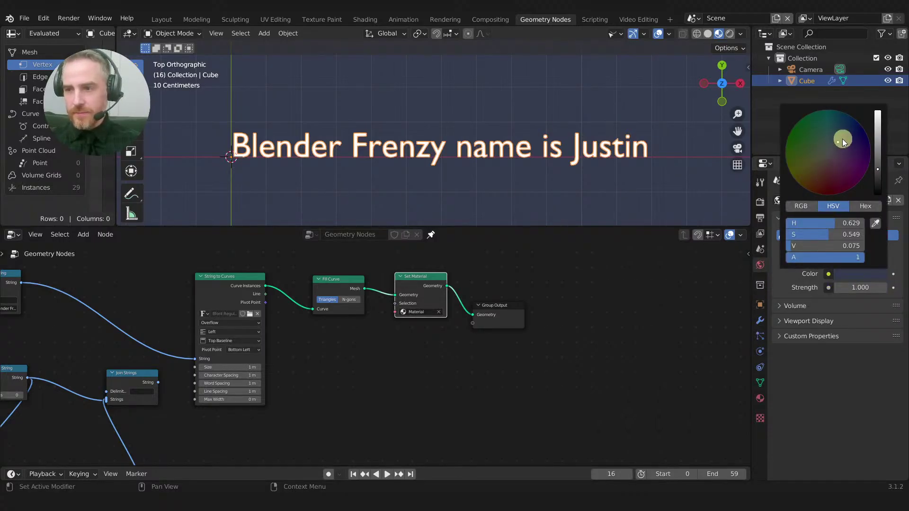
pyautogui.click(635, 91)
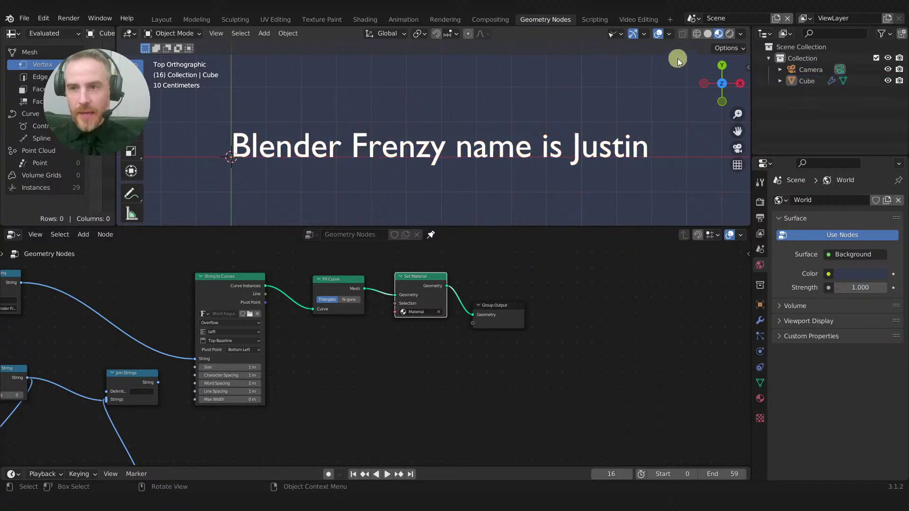
pyautogui.click(658, 34)
pyautogui.scroll(3, 406, 160)
pyautogui.scroll(-3, 406, 159)
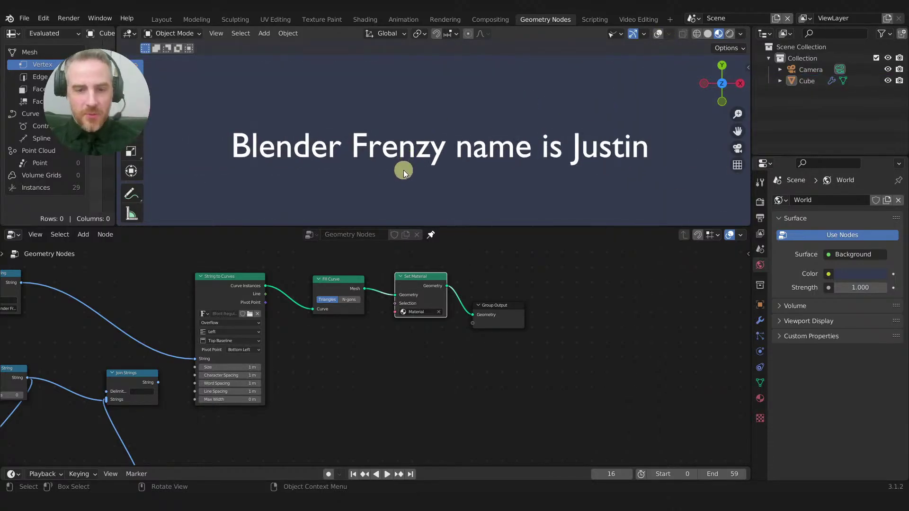
# Step: Select the frame counter nodes from Clamp through Join Strings, including the String Length and Slice String branch, and examine their wiring
pyautogui.scroll(-3, 479, 358)
pyautogui.scroll(1, 549, 315)
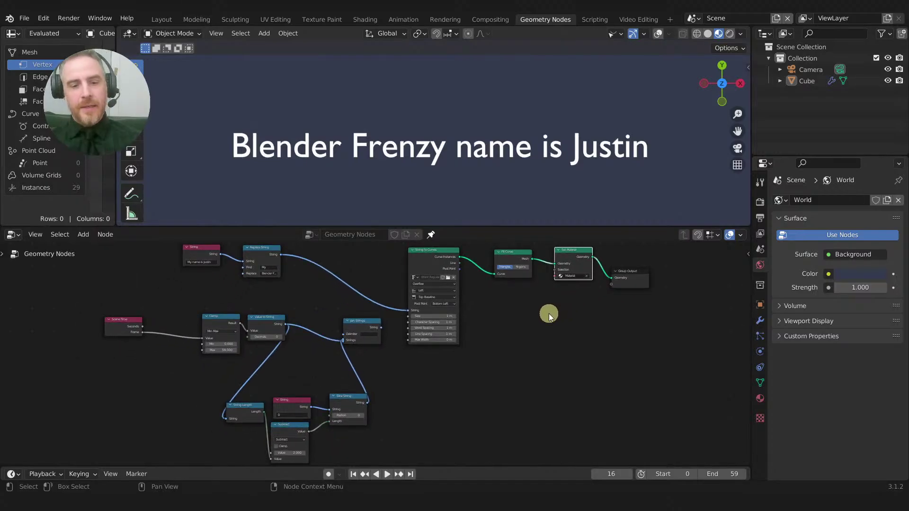
pyautogui.moveTo(385, 321); pyautogui.dragTo(505, 284, button='middle')
pyautogui.moveTo(322, 270); pyautogui.dragTo(497, 424)
pyautogui.scroll(3, 420, 373)
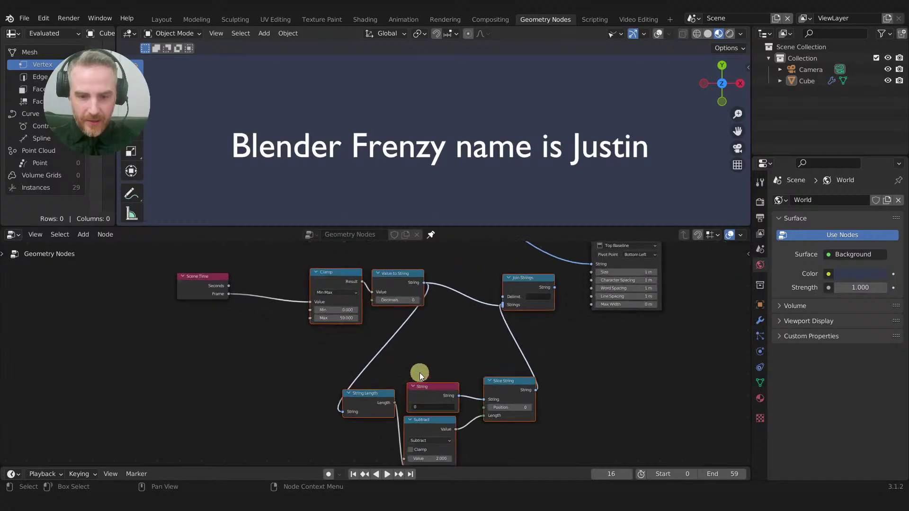
pyautogui.moveTo(416, 321); pyautogui.dragTo(417, 389, button='middle')
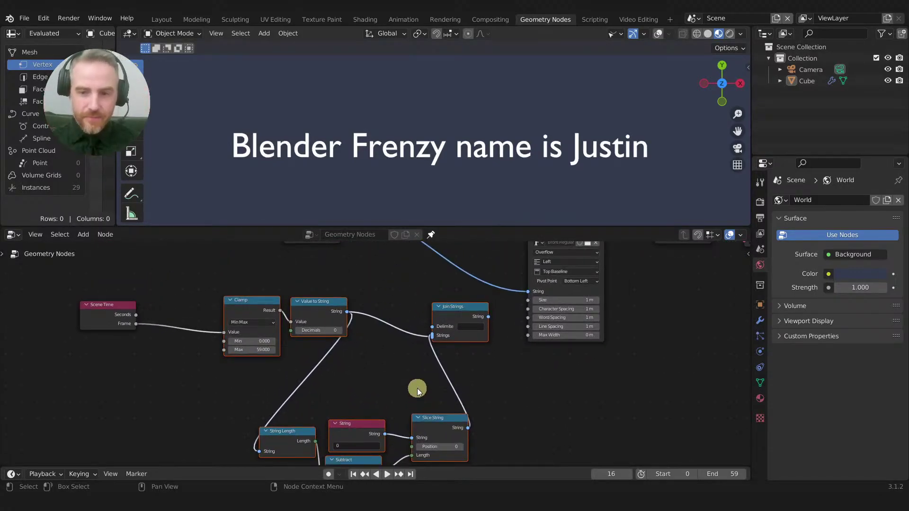
pyautogui.scroll(-2, 406, 310)
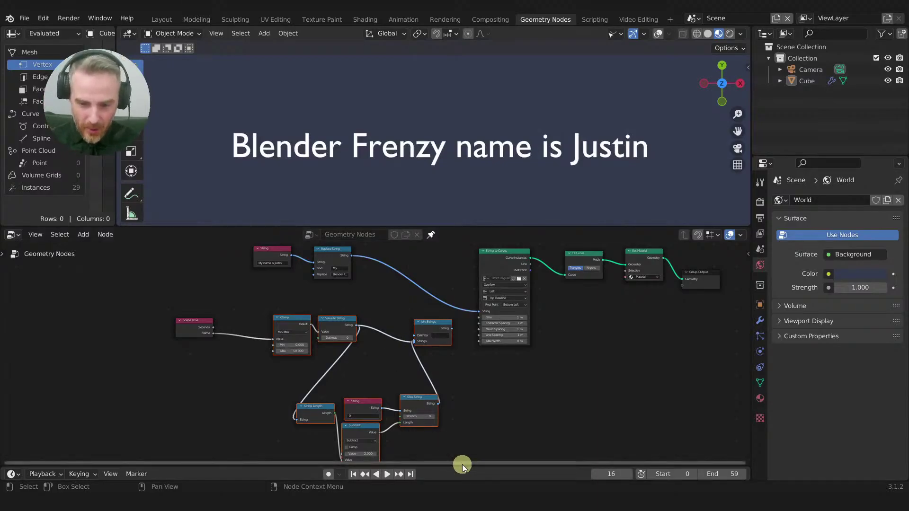
# Step: Switch to Blender Launcher, launch the stable 3.1.2 build and dismiss the splash screen to get the default scene
pyautogui.click(478, 501)
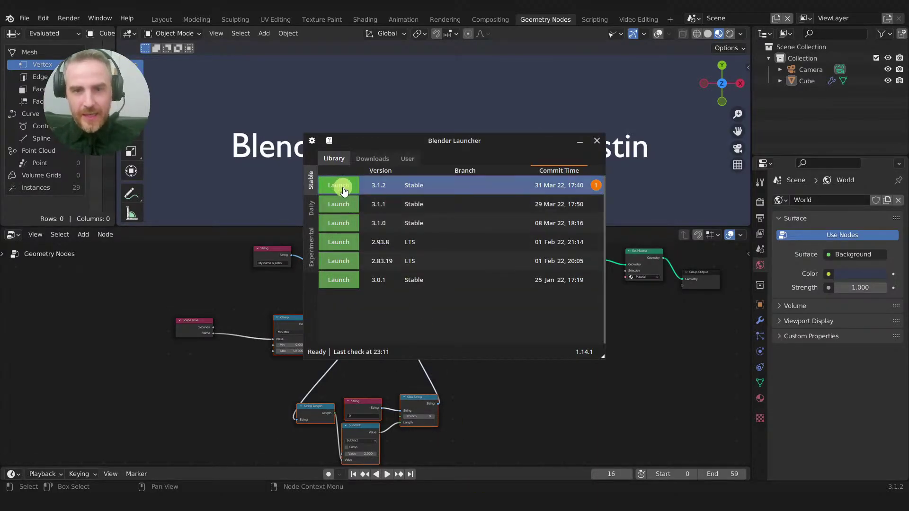
pyautogui.moveTo(451, 151); pyautogui.dragTo(434, 143)
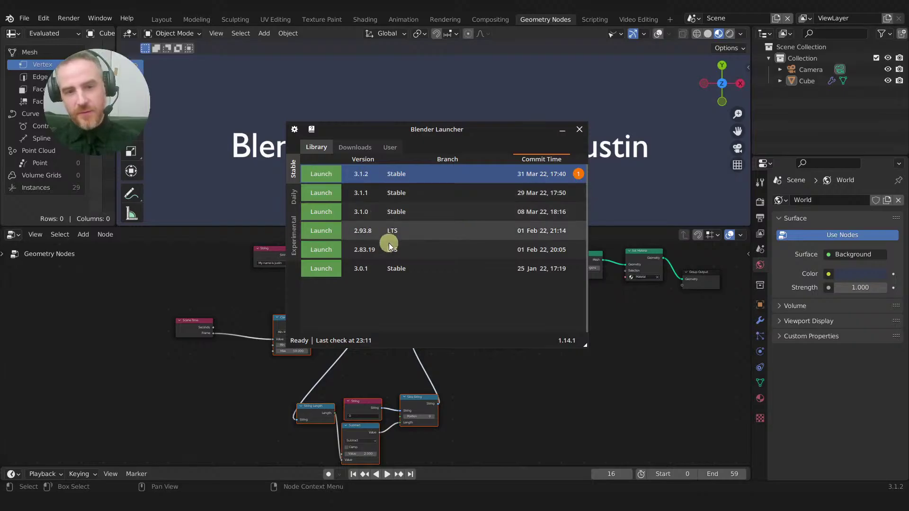
pyautogui.click(330, 178)
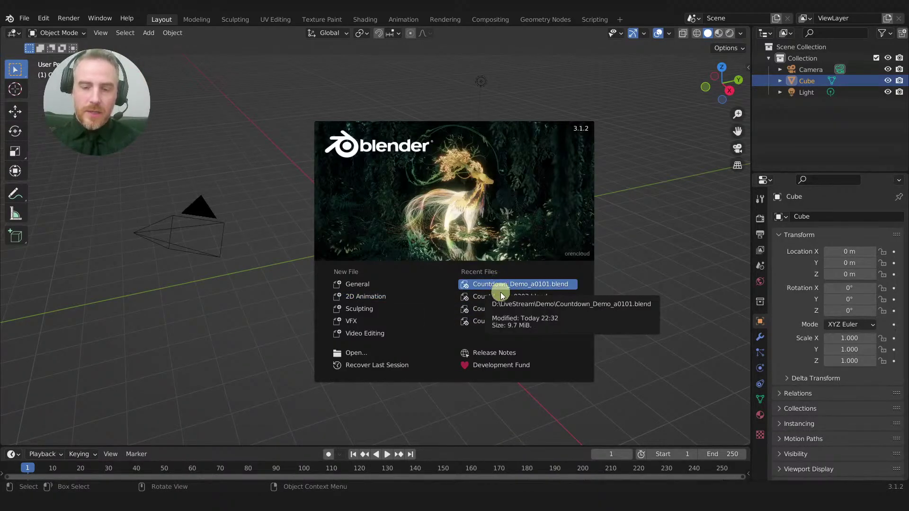
pyautogui.click(545, 230)
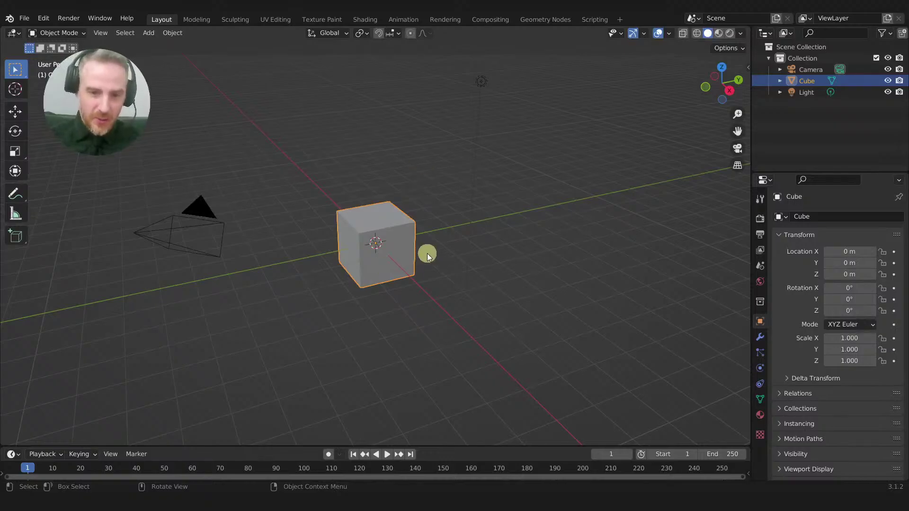
# Step: In the Geometry Nodes workspace, narrow the spreadsheet and create a new geometry node tree on the cube
pyautogui.click(547, 20)
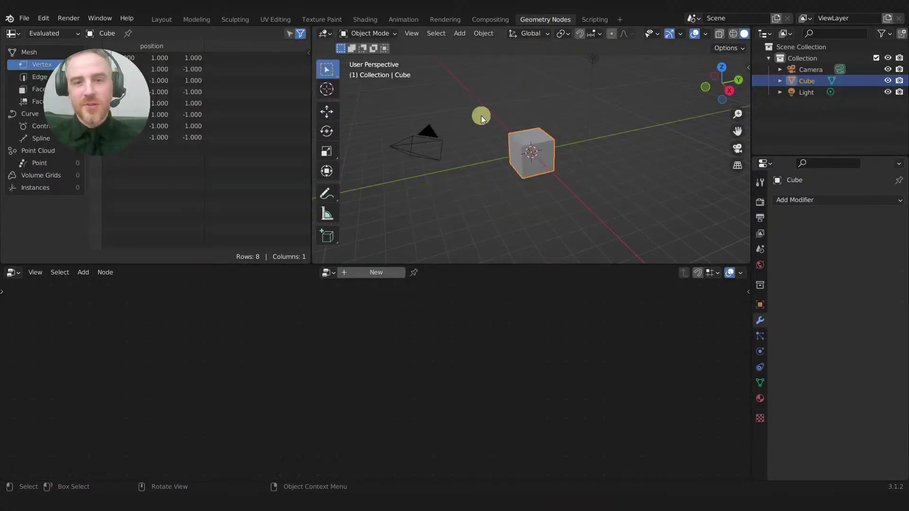
pyautogui.moveTo(311, 102); pyautogui.dragTo(155, 127)
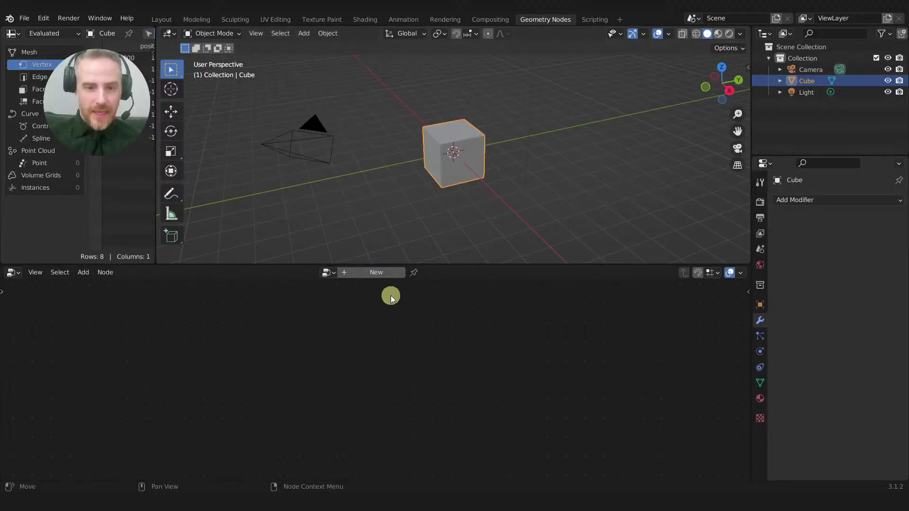
pyautogui.click(380, 272)
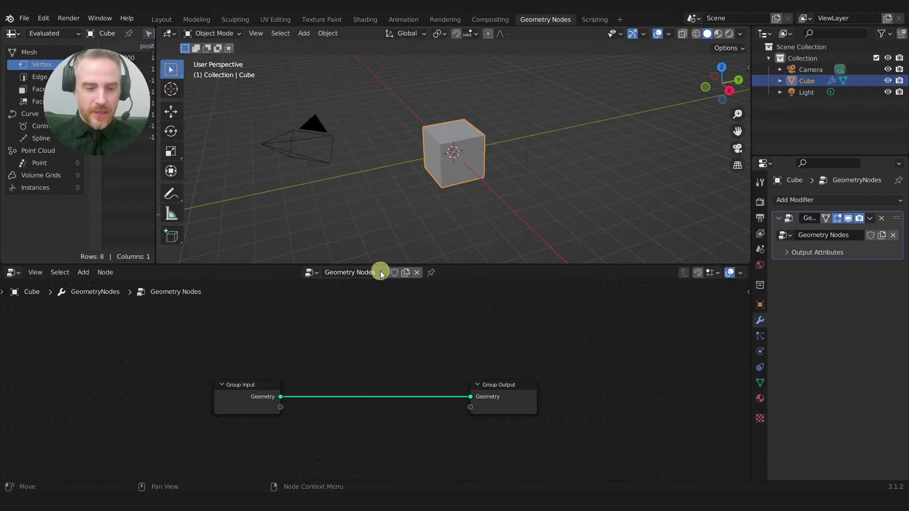
pyautogui.scroll(-1, 353, 312)
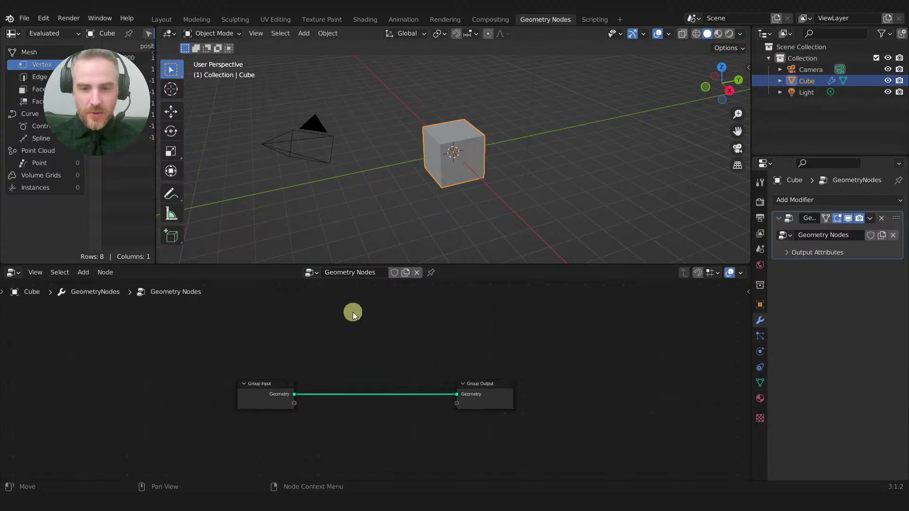
# Step: Try pinning the node tree while the camera is selected, and compare by unpinning it and alternating selection between the cube and camera
pyautogui.click(431, 273)
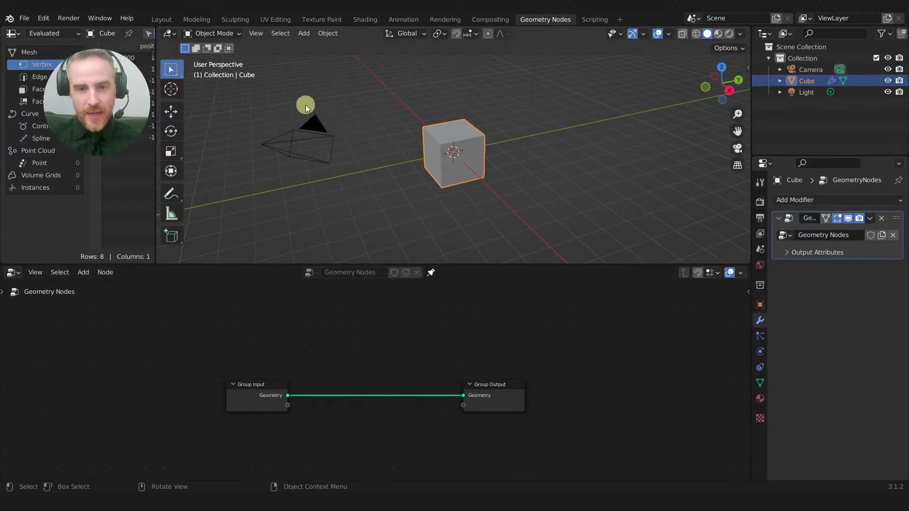
pyautogui.click(313, 124)
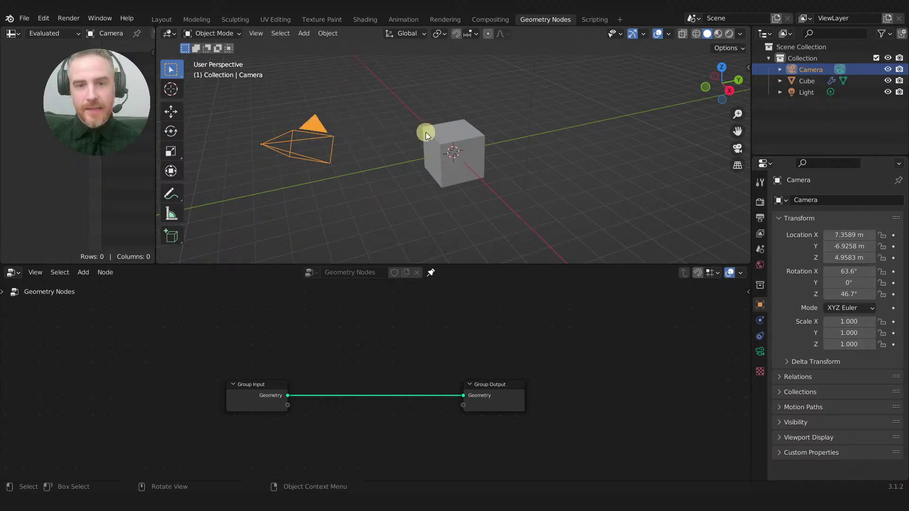
pyautogui.click(417, 273)
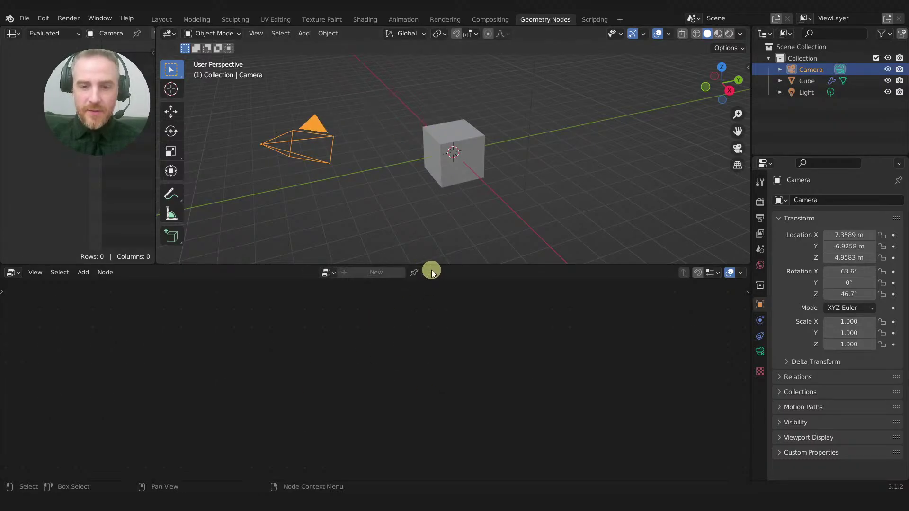
pyautogui.click(440, 137)
pyautogui.click(320, 140)
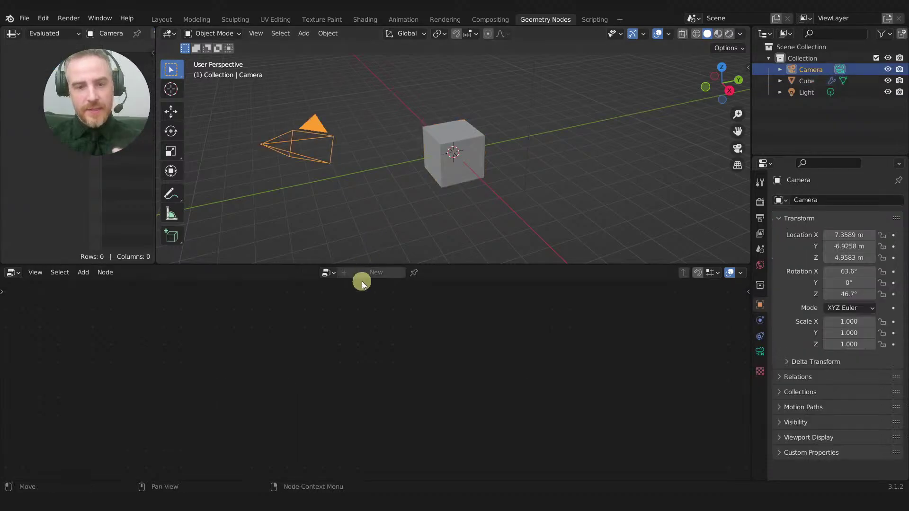
pyautogui.click(454, 146)
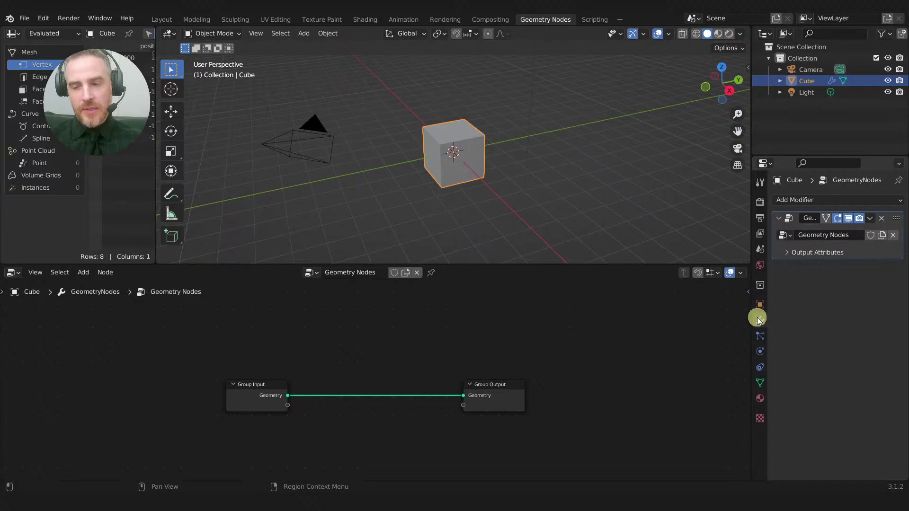
# Step: Widen the properties editor to show the full GeometryNodes modifier, and pin the cube's node tree
pyautogui.moveTo(753, 316); pyautogui.dragTo(712, 308)
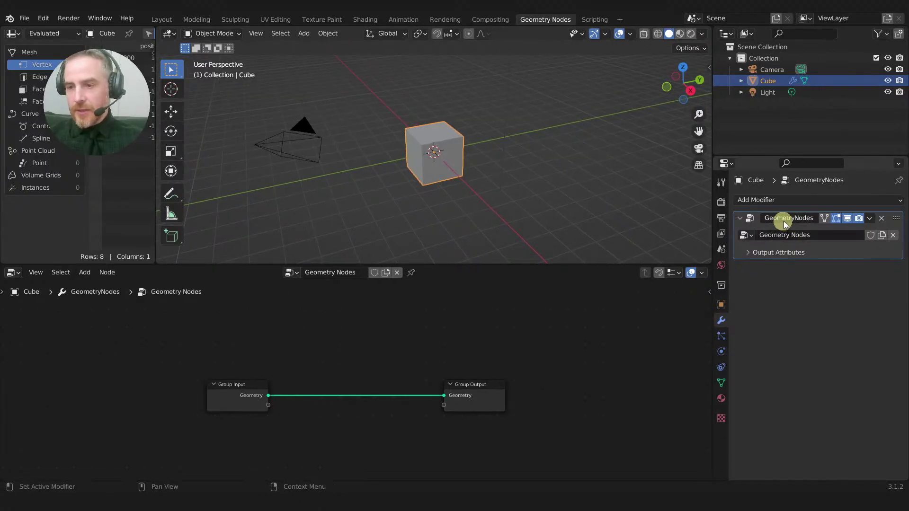
pyautogui.click(739, 219)
pyautogui.click(740, 219)
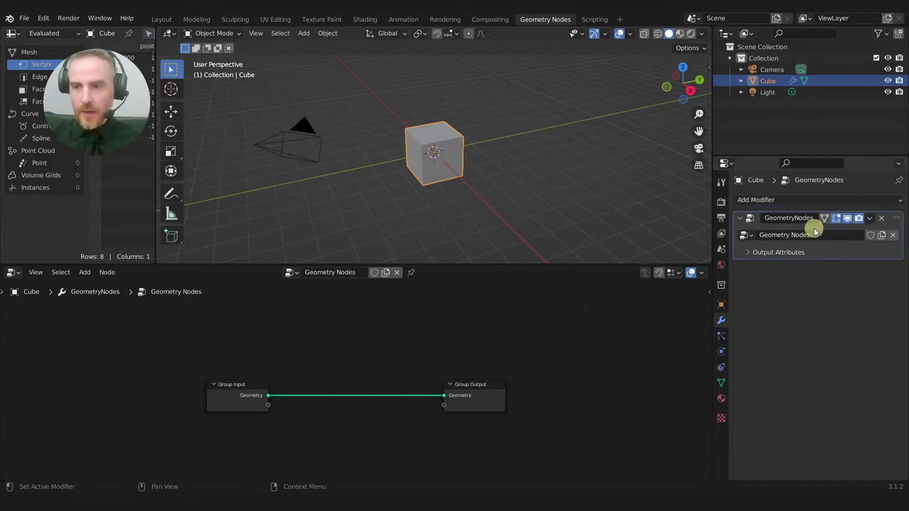
pyautogui.click(411, 273)
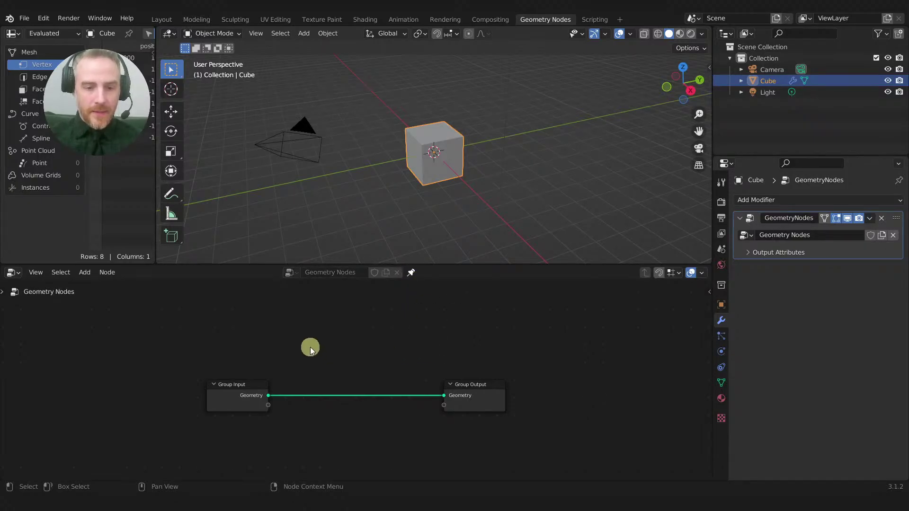
# Step: Delete the Group Input node so that only the Group Output node remains in the tree
pyautogui.moveTo(310, 348); pyautogui.dragTo(464, 329, button='middle')
pyautogui.moveTo(391, 368); pyautogui.dragTo(279, 348)
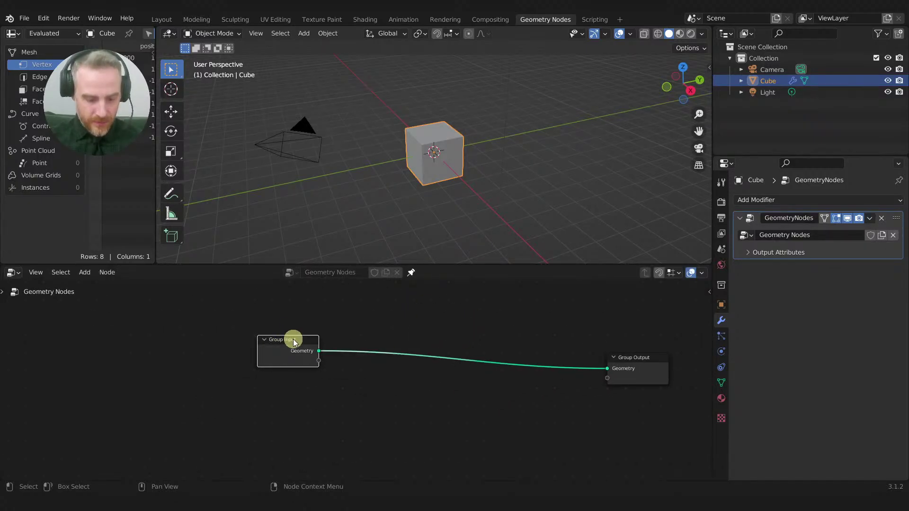
pyautogui.press('x')
pyautogui.moveTo(339, 332); pyautogui.dragTo(323, 352, button='middle')
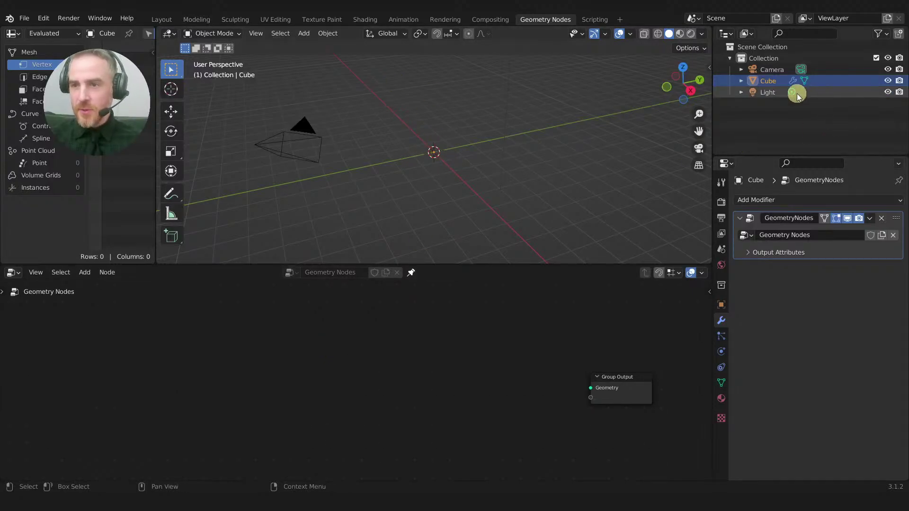
# Step: Rename the Cube object to "Numbers" in the scene collection
pyautogui.doubleClick(771, 83)
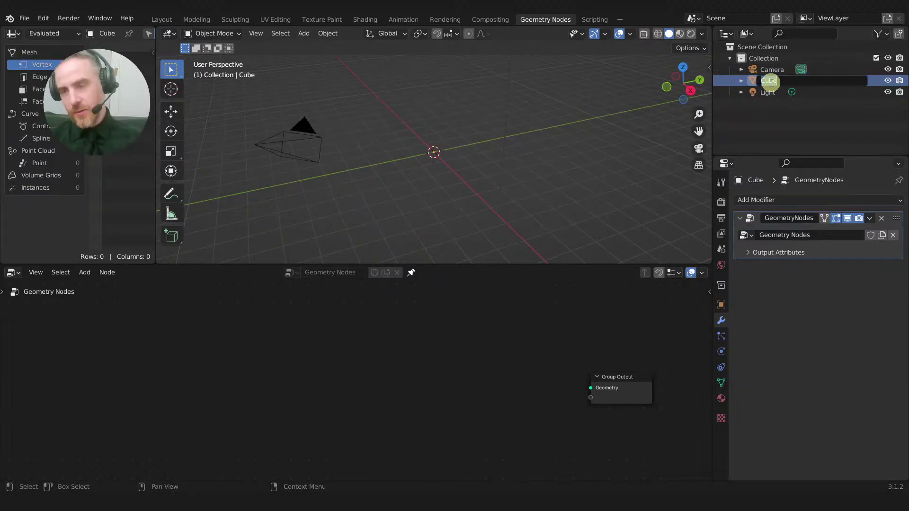
pyautogui.write('Numbs')
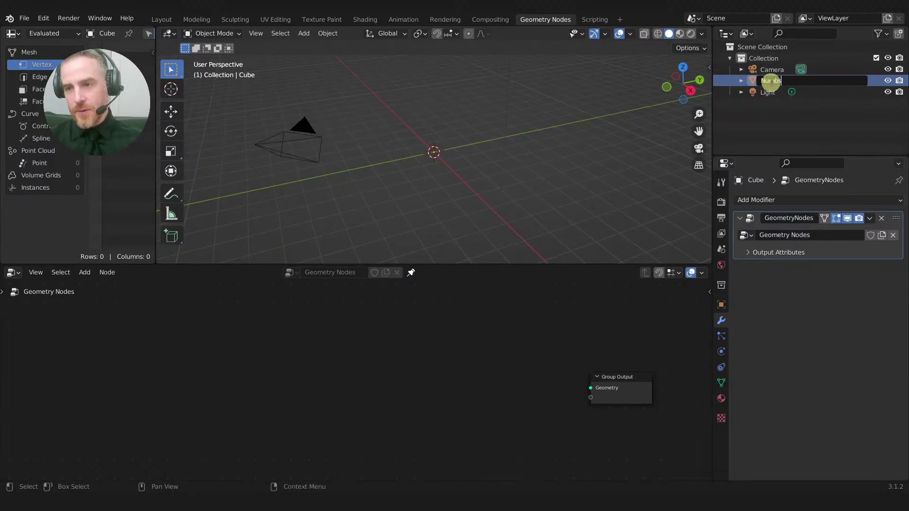
pyautogui.press('BackSpace')
pyautogui.write('er')
pyautogui.press('Return')
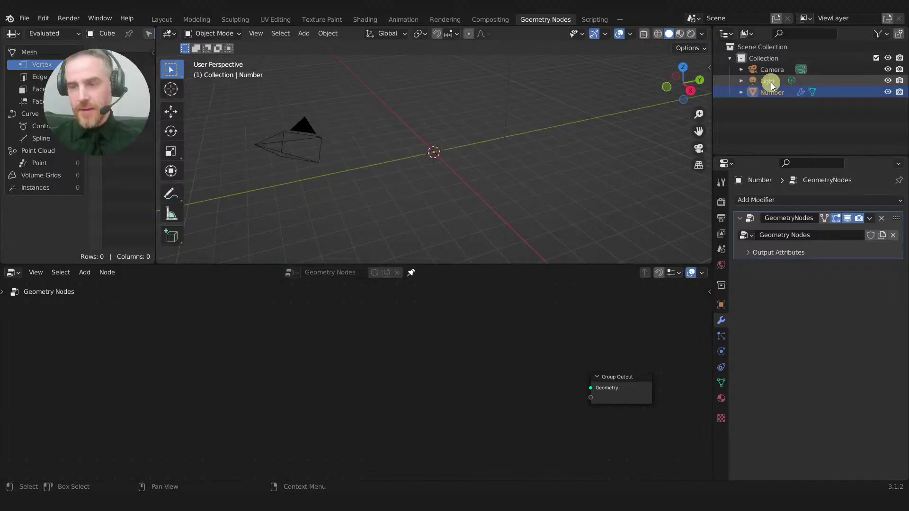
pyautogui.doubleClick(783, 93)
pyautogui.write('s')
pyautogui.press('Return')
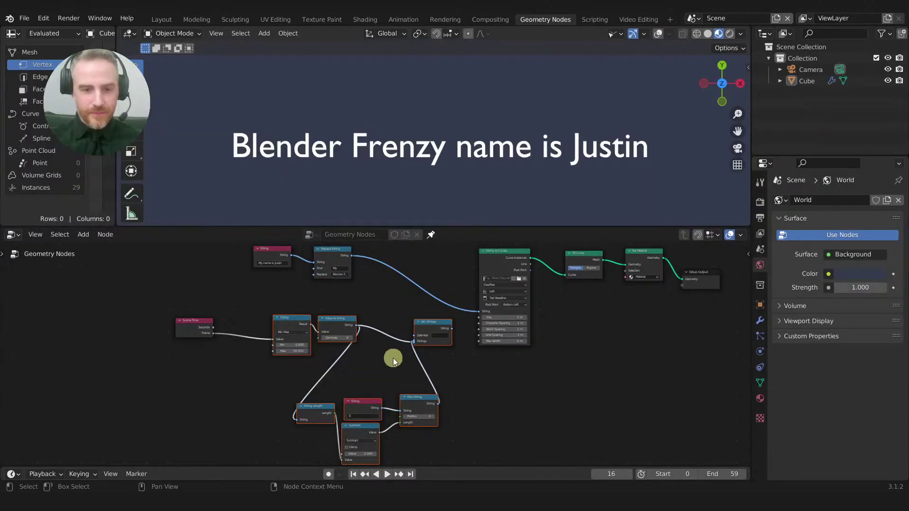
# Step: Switch back to the original Blender window with the text setup, move the Scene Time node closer to Clamp and select the upper String node
pyautogui.moveTo(373, 316); pyautogui.dragTo(321, 342, button='middle')
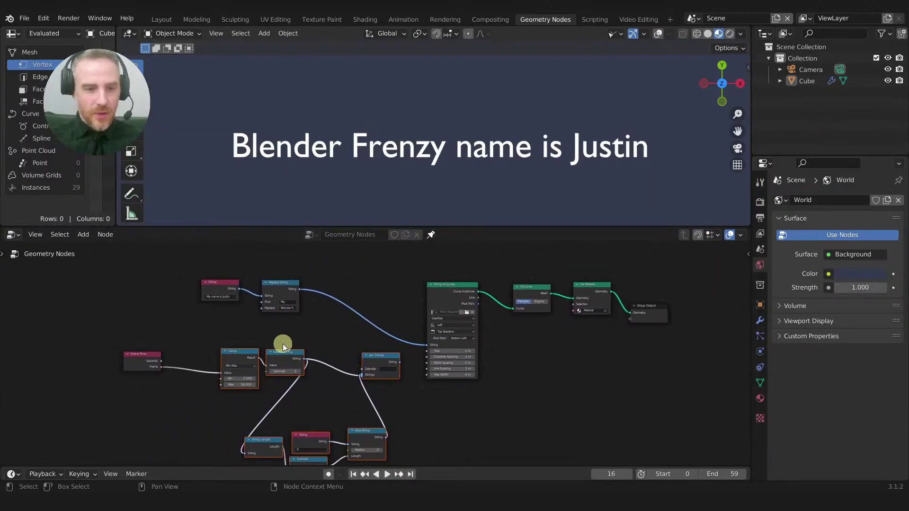
pyautogui.moveTo(151, 357); pyautogui.dragTo(169, 340)
pyautogui.click(213, 287)
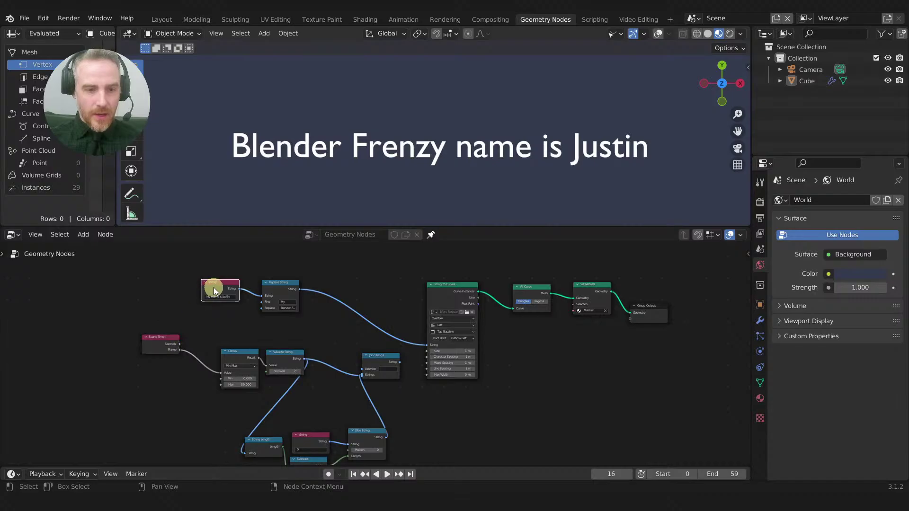
pyautogui.moveTo(325, 320); pyautogui.dragTo(306, 306, button='middle')
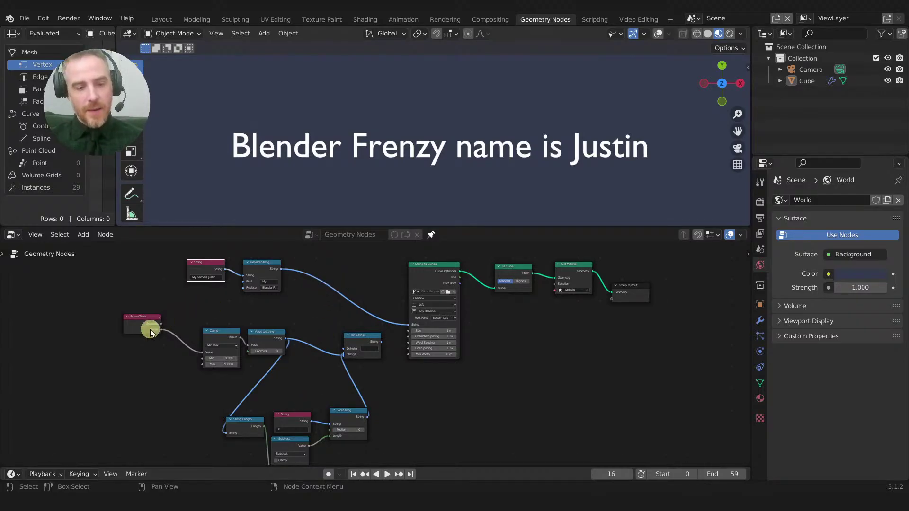
pyautogui.scroll(1, 147, 325)
pyautogui.scroll(-1, 107, 306)
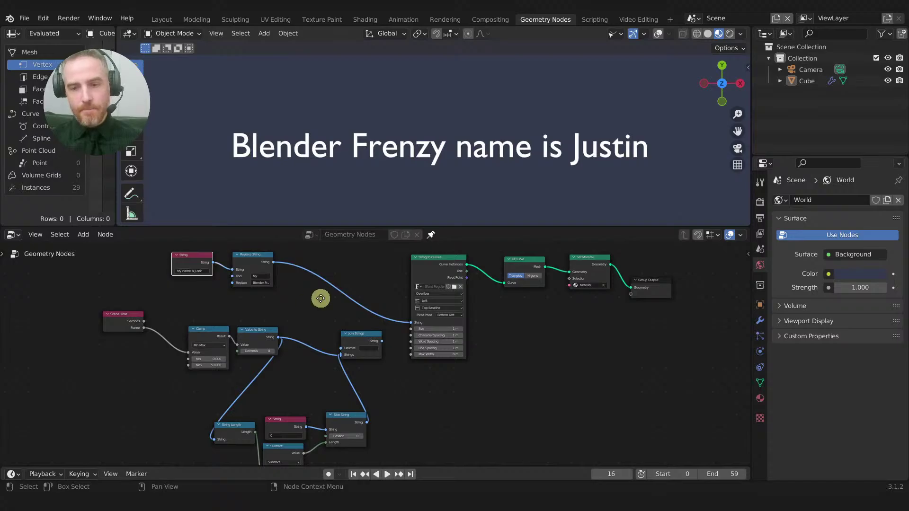
pyautogui.moveTo(320, 298); pyautogui.dragTo(261, 316, button='middle')
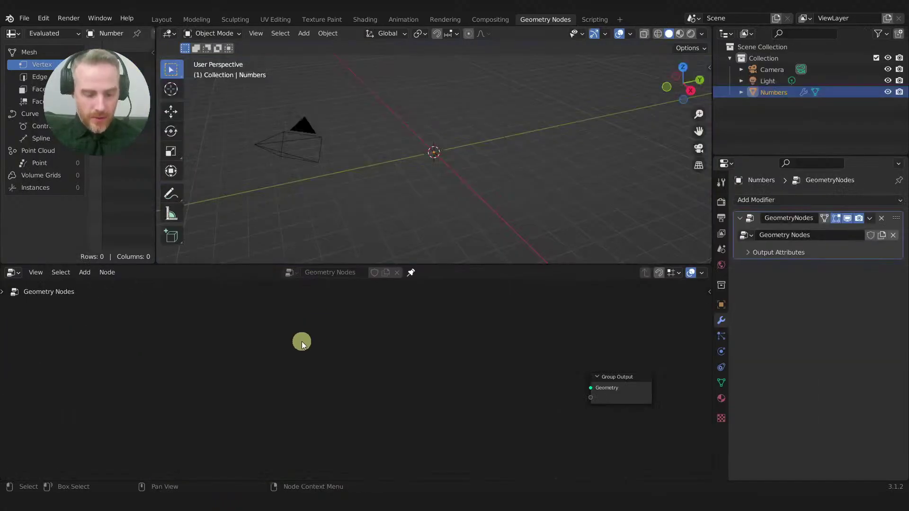
pyautogui.hotkey('shift', 'a')
pyautogui.moveTo(304, 342)
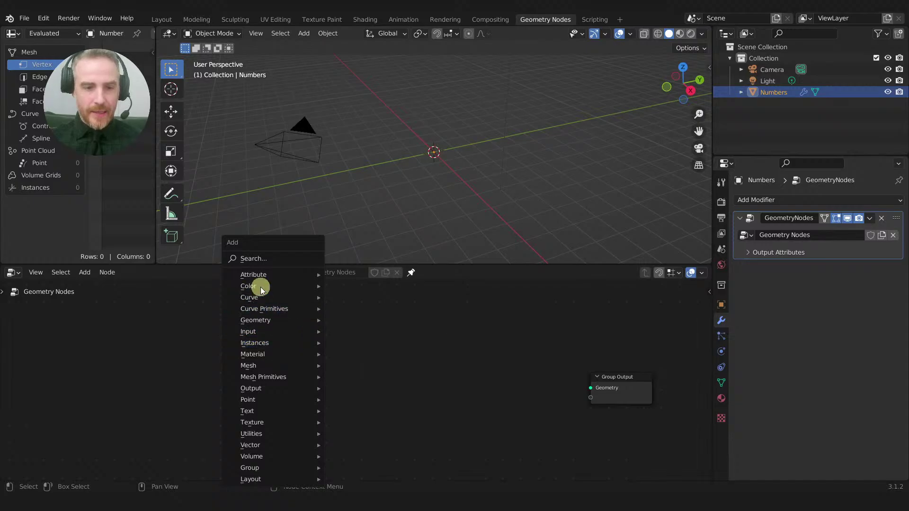
pyautogui.click(257, 259)
pyautogui.click(226, 351)
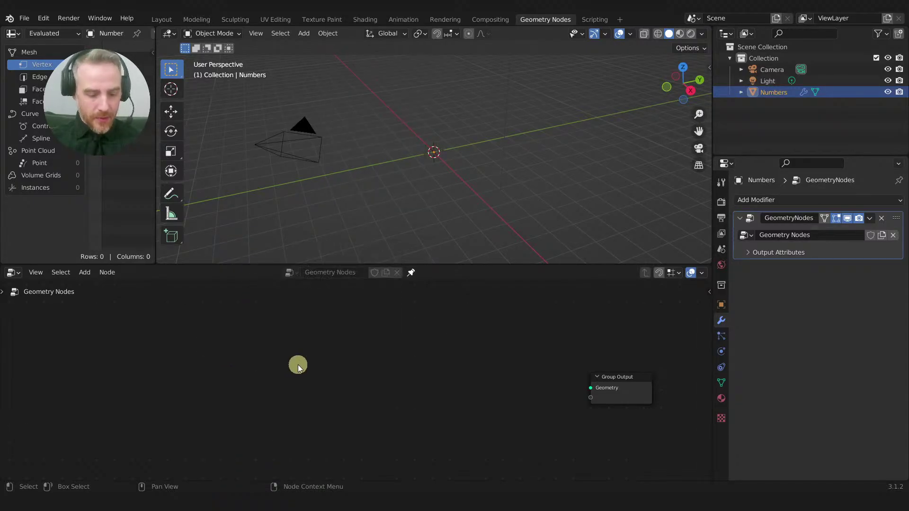
# Step: Add a Scene Time node to the Numbers object's node tree, well before the Group Output node
pyautogui.hotkey('shift', 'a')
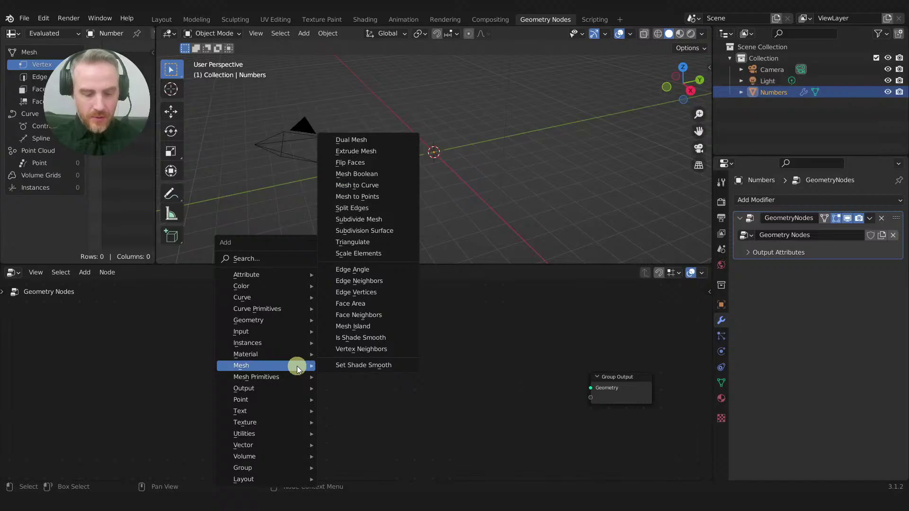
pyautogui.press('s')
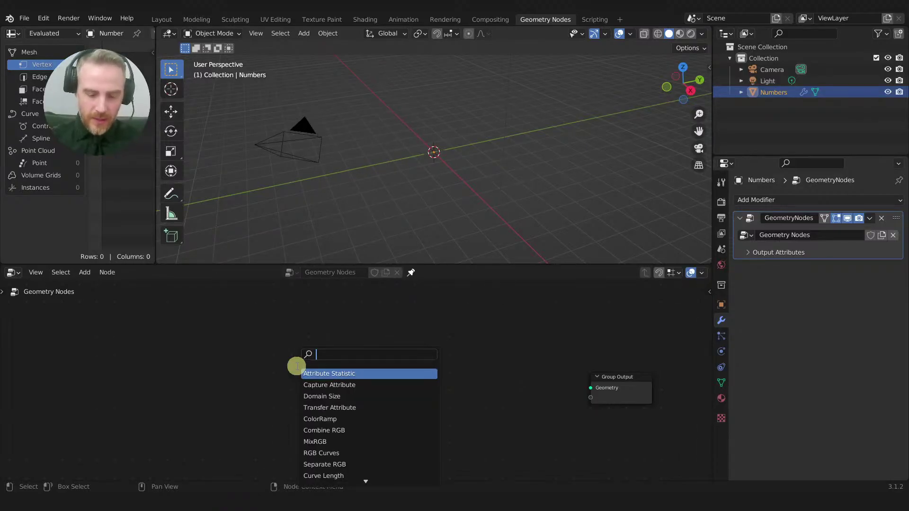
pyautogui.write('scen')
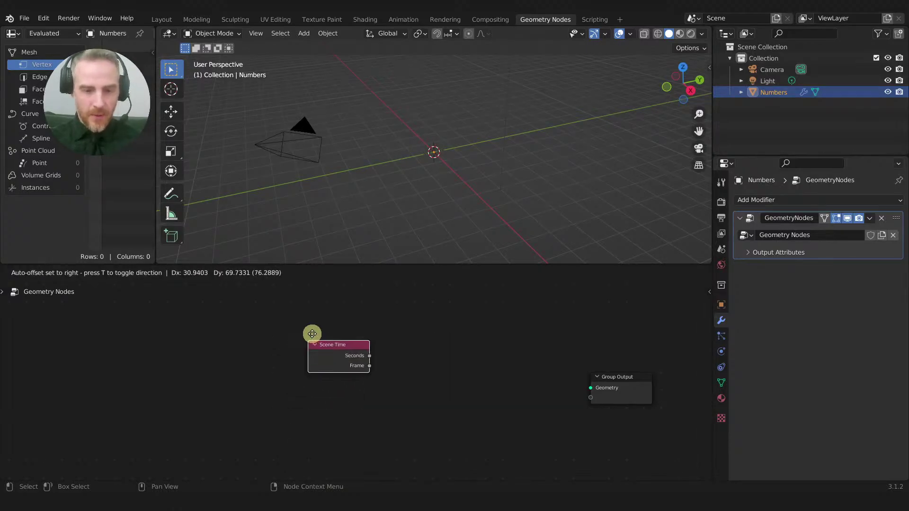
pyautogui.click(258, 319)
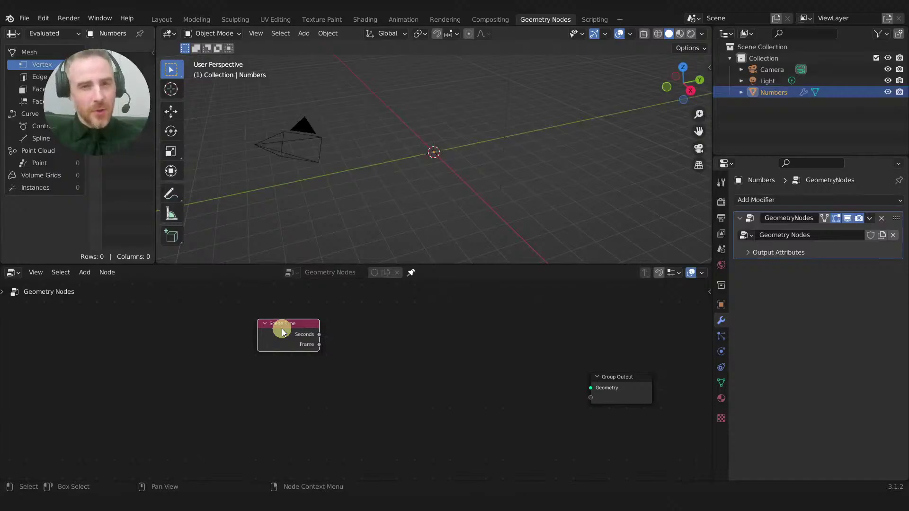
# Step: Enable the Node Wrangler add-on in the preferences, finding it with the search term "node", and close the preferences
pyautogui.click(44, 19)
pyautogui.click(81, 181)
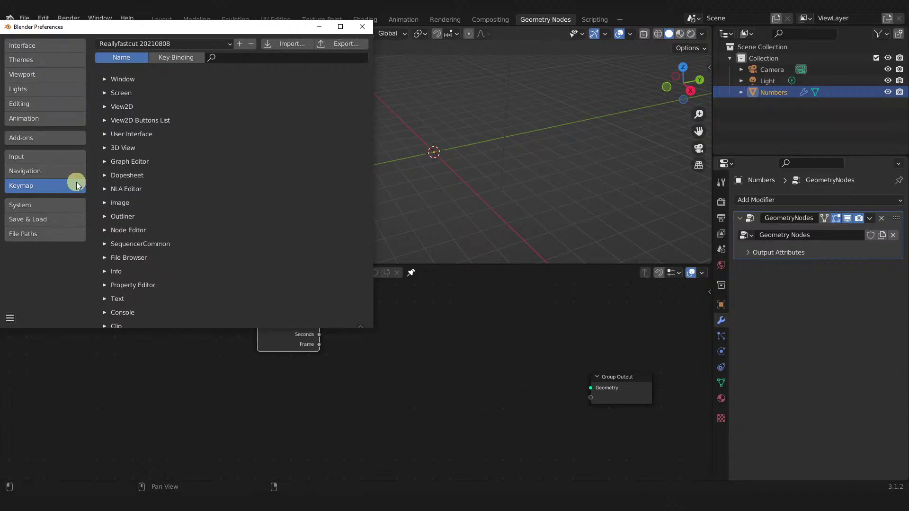
pyautogui.click(52, 175)
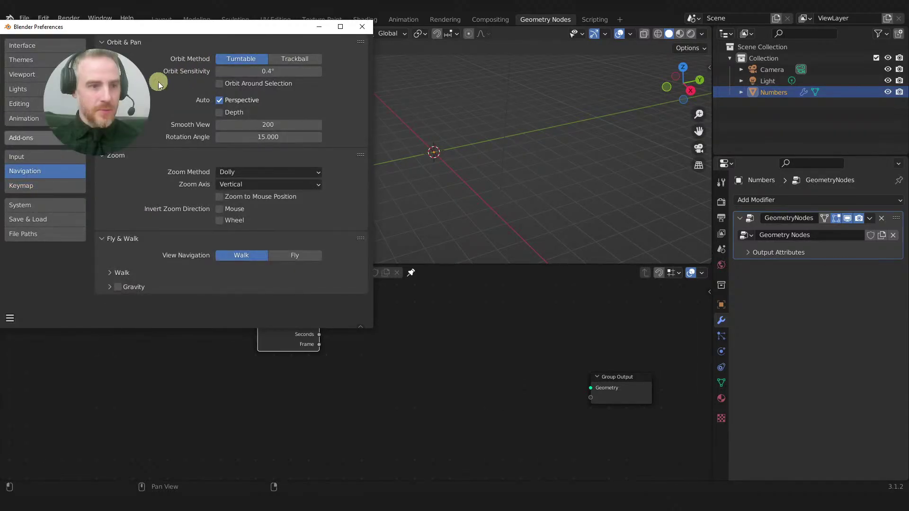
pyautogui.click(53, 138)
pyautogui.click(309, 58)
pyautogui.write('node')
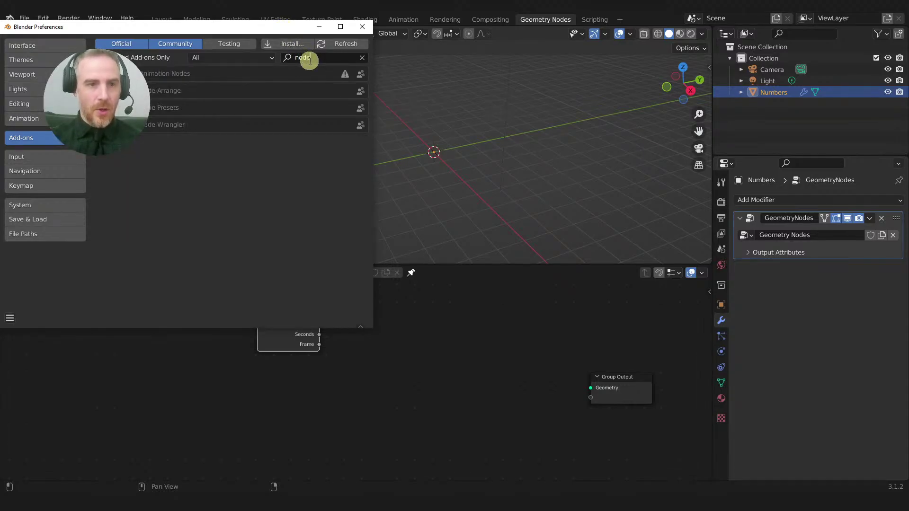
pyautogui.click(112, 126)
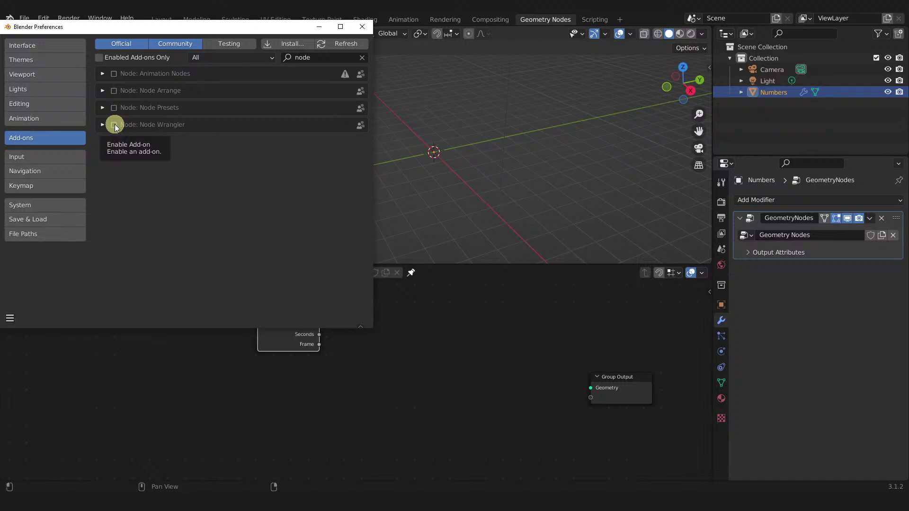
pyautogui.click(114, 125)
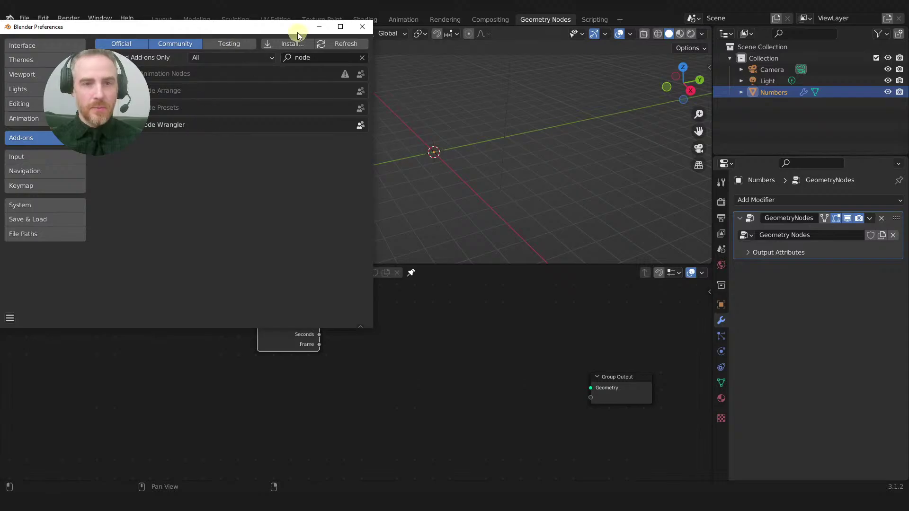
pyautogui.click(361, 26)
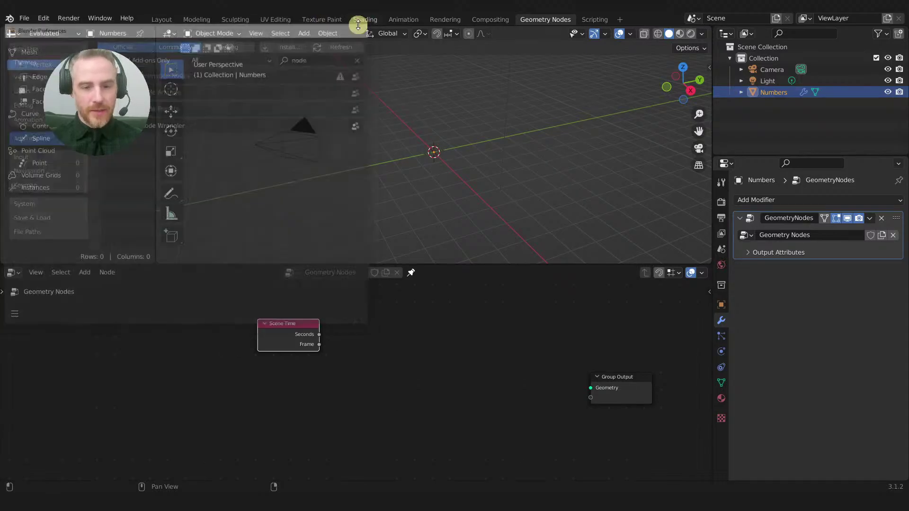
# Step: Move the Scene Time node aside and add a String to Curves node between it and Group Output
pyautogui.moveTo(275, 332); pyautogui.dragTo(278, 327)
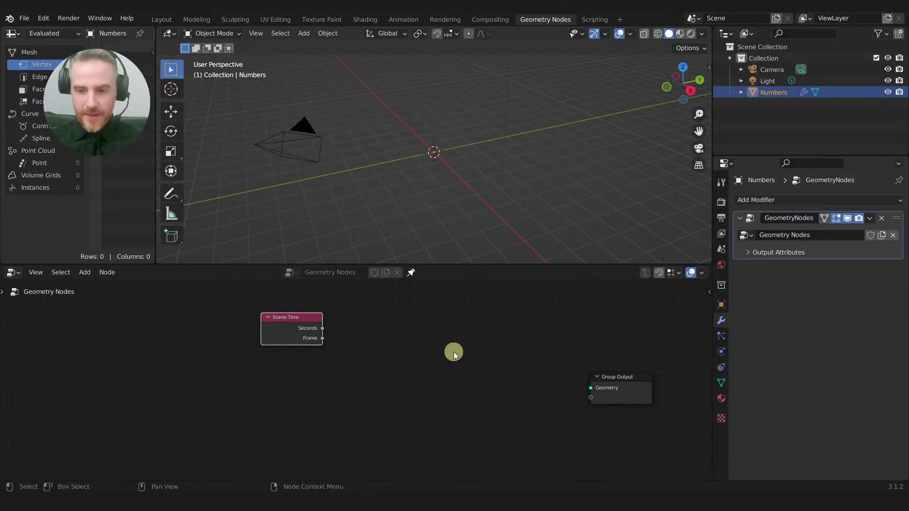
pyautogui.moveTo(322, 338); pyautogui.dragTo(236, 330)
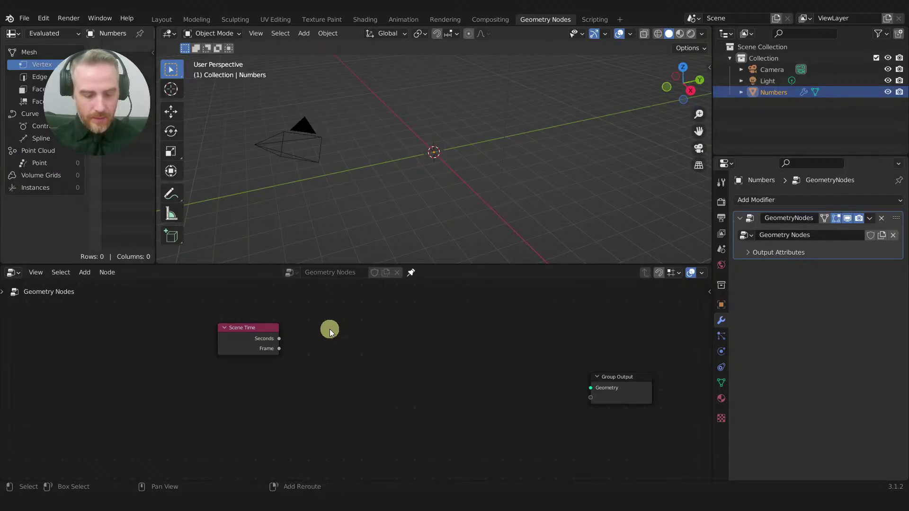
pyautogui.hotkey('shift', 'a')
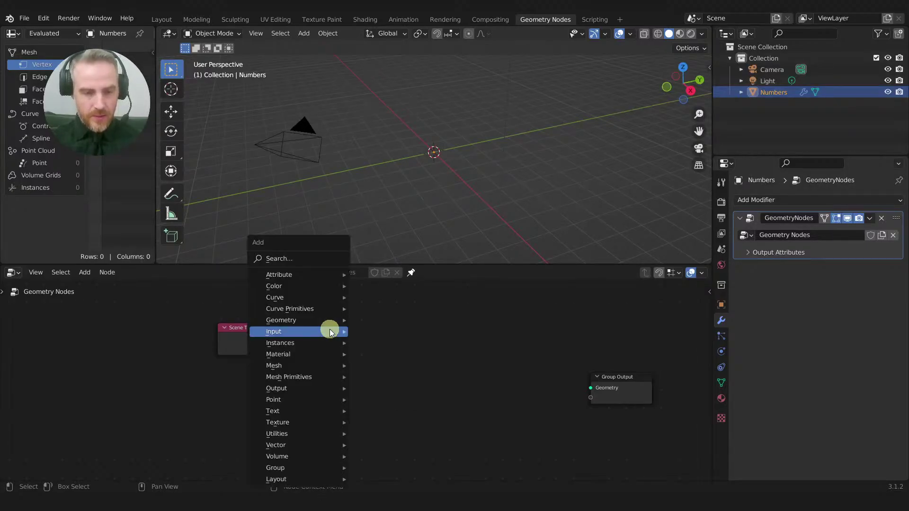
pyautogui.write('sstring to')
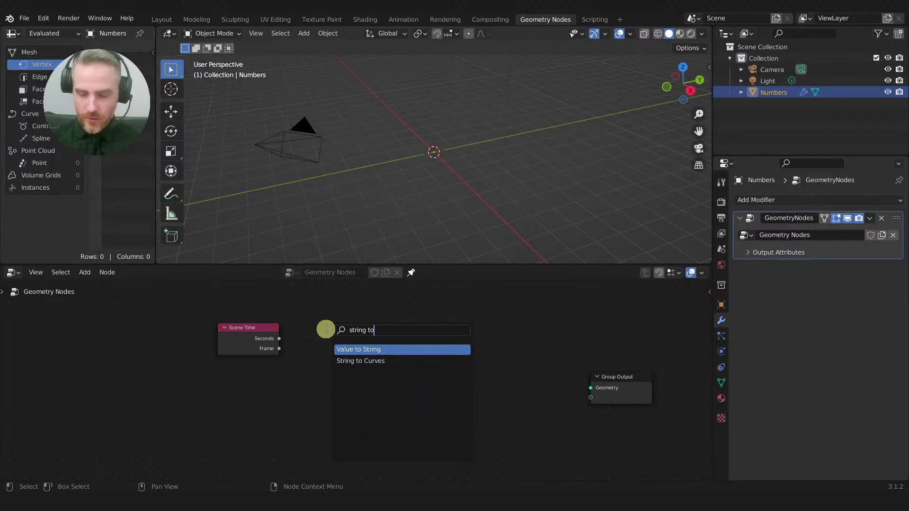
pyautogui.press('Down')
pyautogui.press('Return')
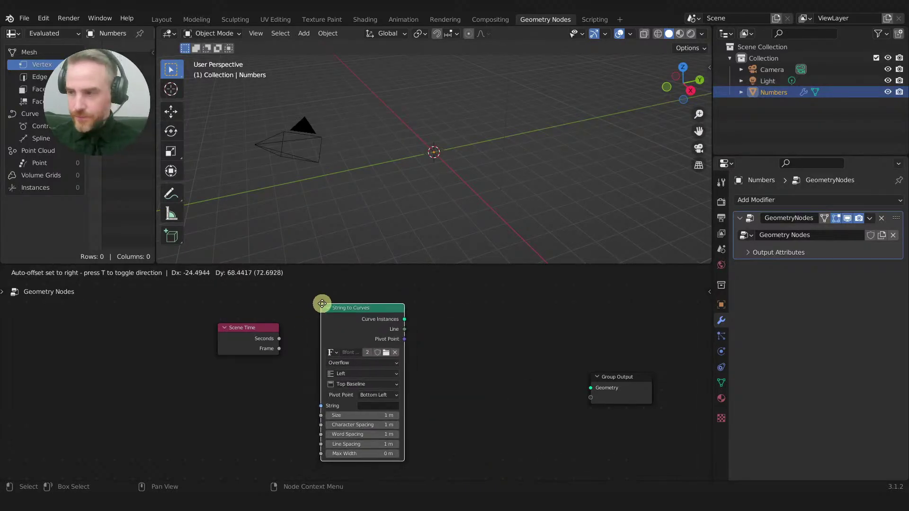
pyautogui.click(377, 297)
pyautogui.scroll(-3, 466, 330)
pyautogui.moveTo(490, 337); pyautogui.dragTo(407, 314, button='middle')
pyautogui.scroll(1, 407, 315)
pyautogui.moveTo(321, 300); pyautogui.dragTo(330, 344)
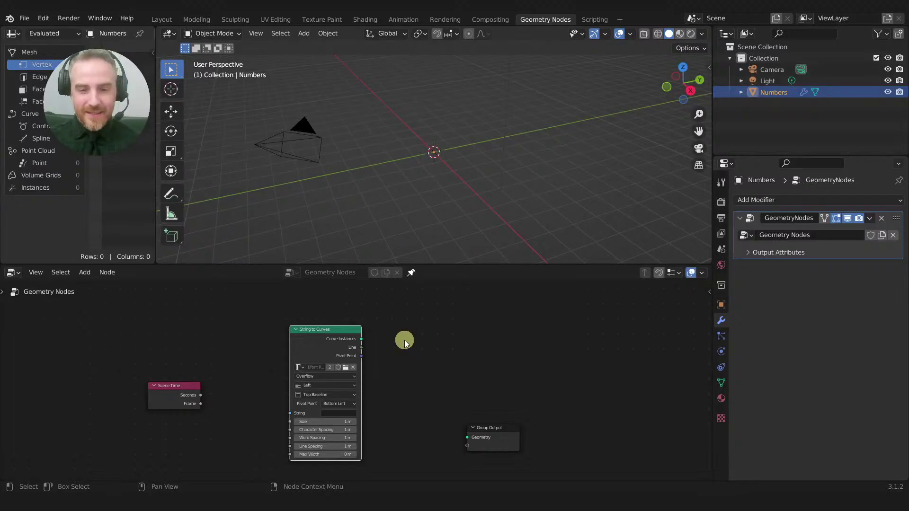
# Step: Reposition the String to Curves and Group Output nodes so the chain is evenly arranged beside Scene Time
pyautogui.moveTo(341, 313); pyautogui.dragTo(379, 311, button='middle')
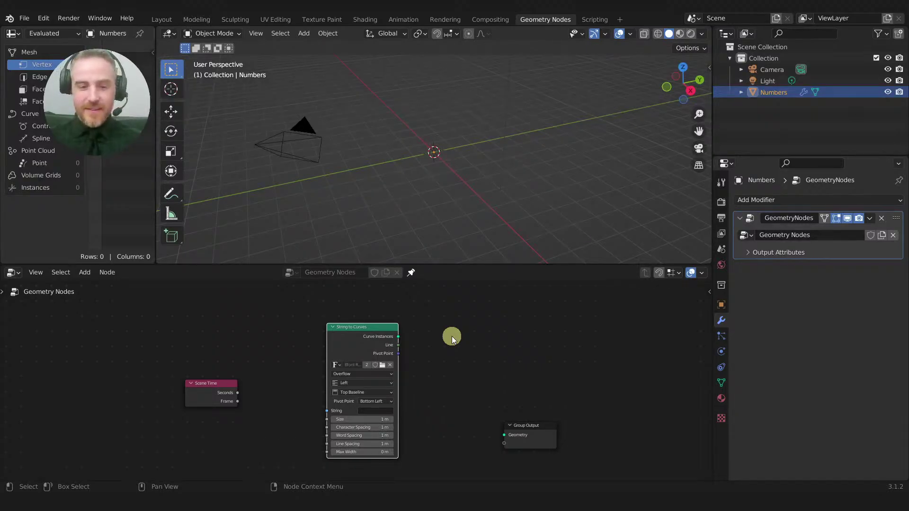
pyautogui.moveTo(373, 333); pyautogui.dragTo(380, 326)
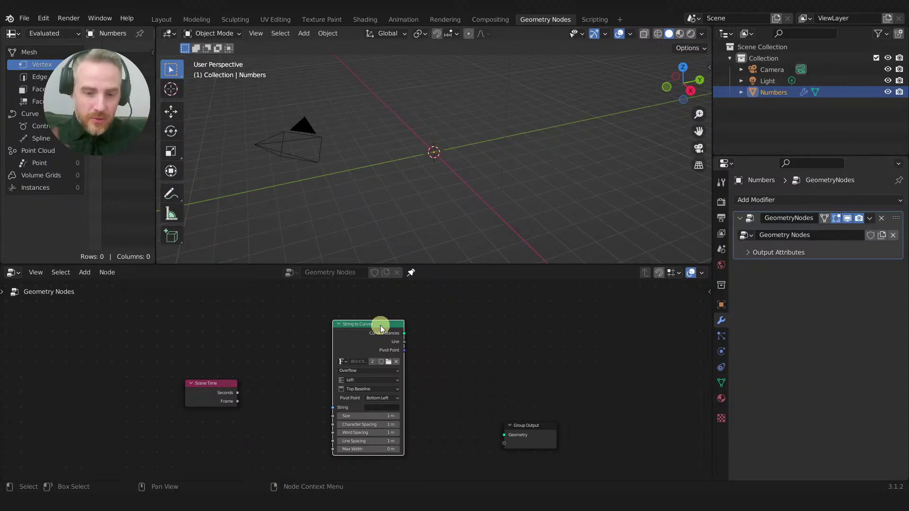
pyautogui.moveTo(378, 337)
pyautogui.mouseDown()
pyautogui.moveTo(365, 349)
pyautogui.moveTo(380, 350)
pyautogui.mouseUp()
pyautogui.moveTo(468, 385); pyautogui.dragTo(510, 352, button='middle')
pyautogui.scroll(-3, 528, 364)
pyautogui.scroll(2, 528, 363)
pyautogui.moveTo(526, 396); pyautogui.dragTo(548, 364)
pyautogui.click(523, 333)
pyautogui.moveTo(408, 327); pyautogui.dragTo(384, 335)
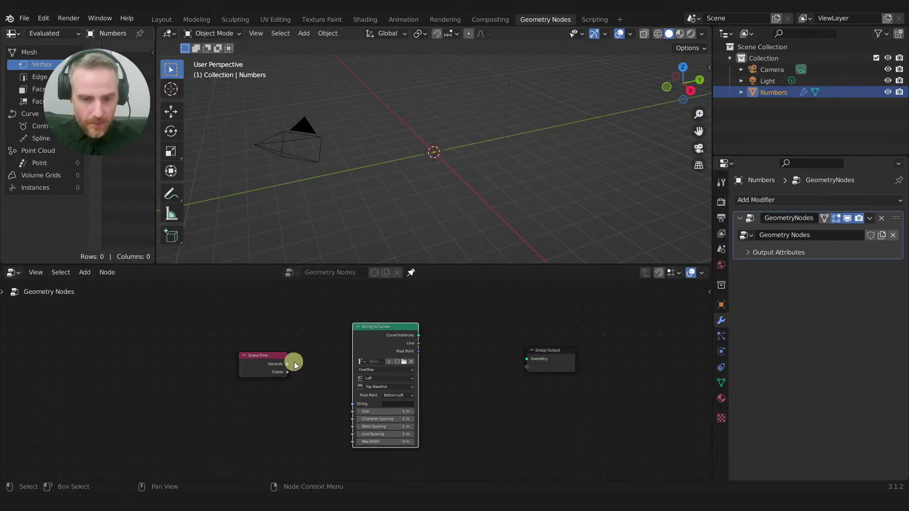
pyautogui.moveTo(287, 373); pyautogui.dragTo(342, 413)
pyautogui.scroll(2, 329, 384)
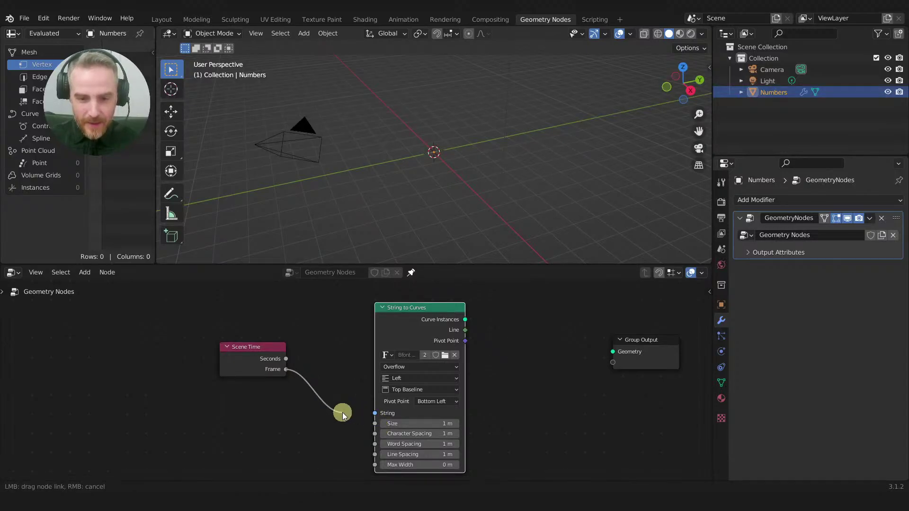
pyautogui.moveTo(342, 413); pyautogui.dragTo(343, 380)
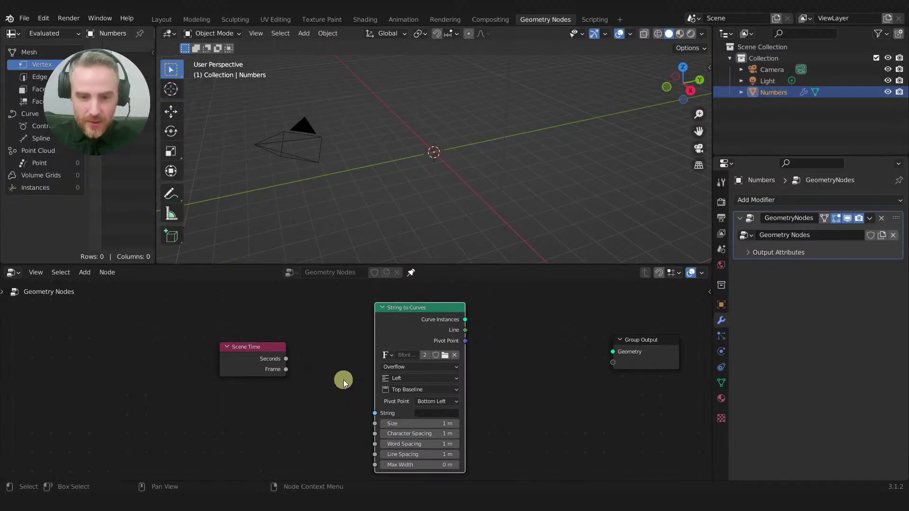
# Step: Switch to the original text setup and link the Join Strings output to the String input of String to Curves
pyautogui.hotkey('alt', 'Tab')
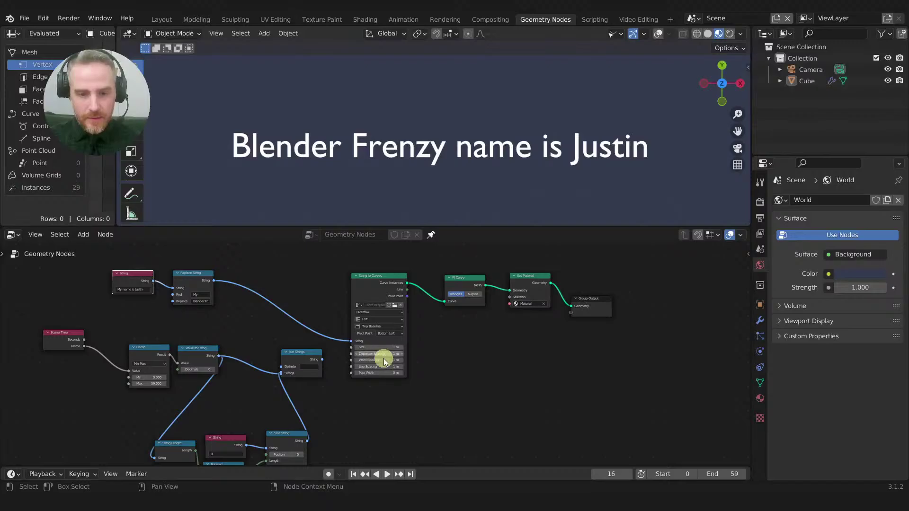
pyautogui.moveTo(280, 326); pyautogui.dragTo(425, 335, button='middle')
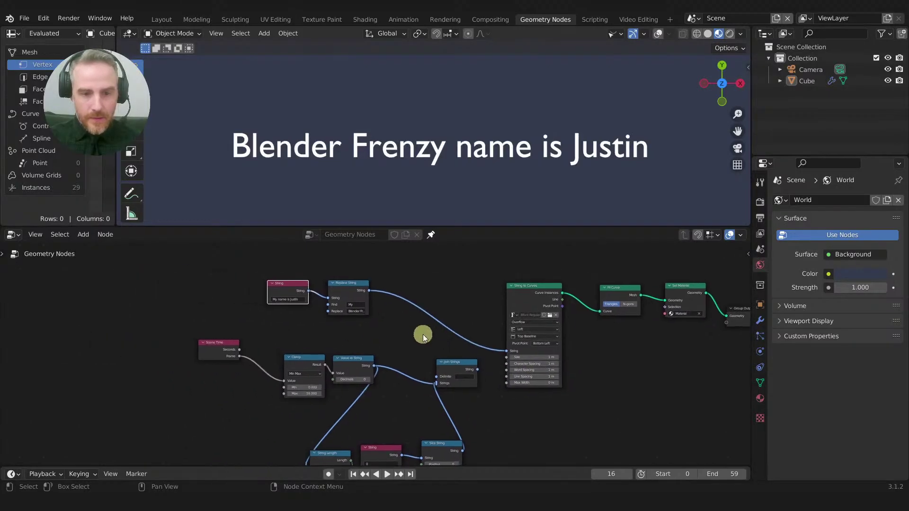
pyautogui.scroll(3, 387, 318)
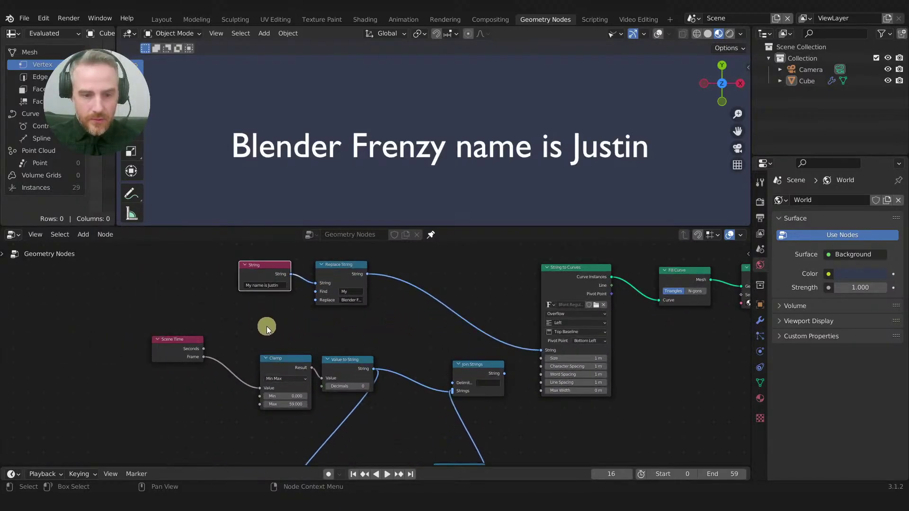
pyautogui.moveTo(390, 350); pyautogui.dragTo(355, 305, button='middle')
pyautogui.scroll(-1, 433, 321)
pyautogui.moveTo(452, 327); pyautogui.dragTo(483, 307)
pyautogui.scroll(1, 383, 306)
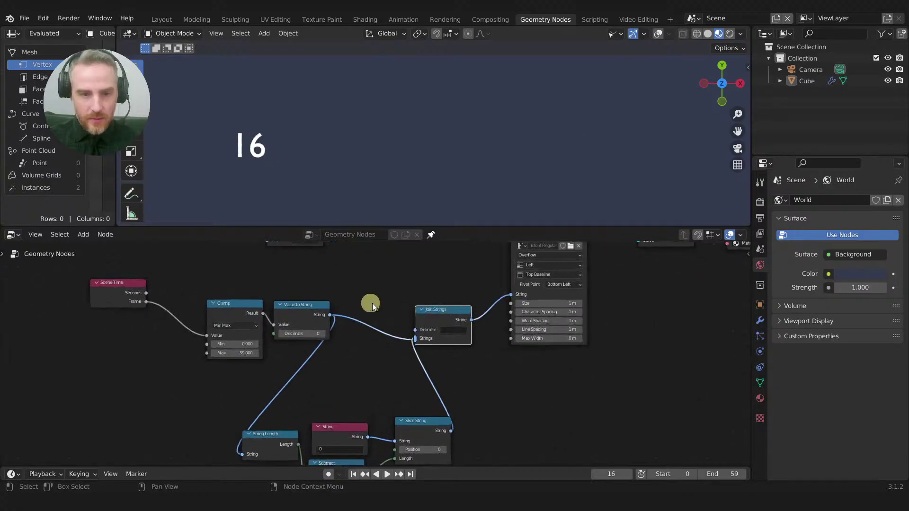
# Step: Examine how Scene Time, Clamp, Value to String and Slice String feed Join Strings in the original setup
pyautogui.scroll(1, 339, 291)
pyautogui.moveTo(339, 292); pyautogui.dragTo(378, 266, button='middle')
pyautogui.scroll(-1, 389, 304)
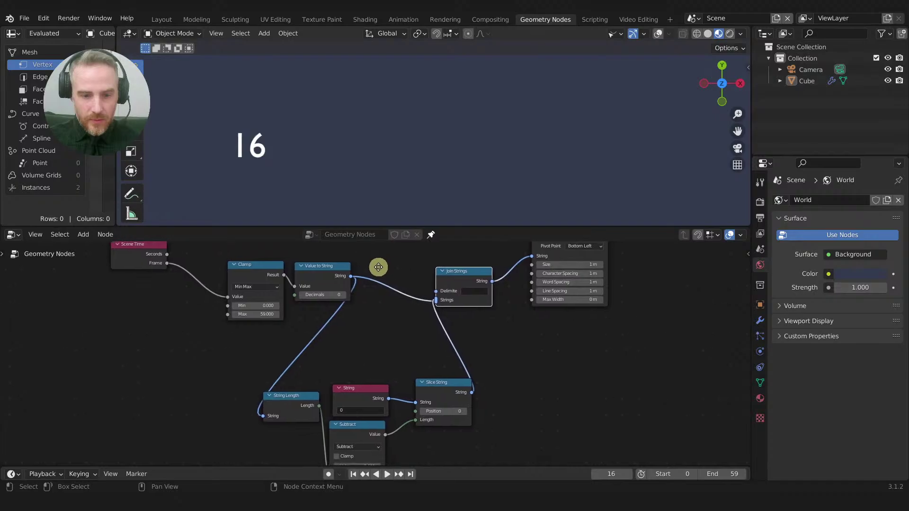
pyautogui.moveTo(398, 339); pyautogui.dragTo(343, 401, button='middle')
pyautogui.scroll(1, 339, 367)
pyautogui.hotkey('alt', 'Tab')
pyautogui.hotkey('alt', 'Tab')
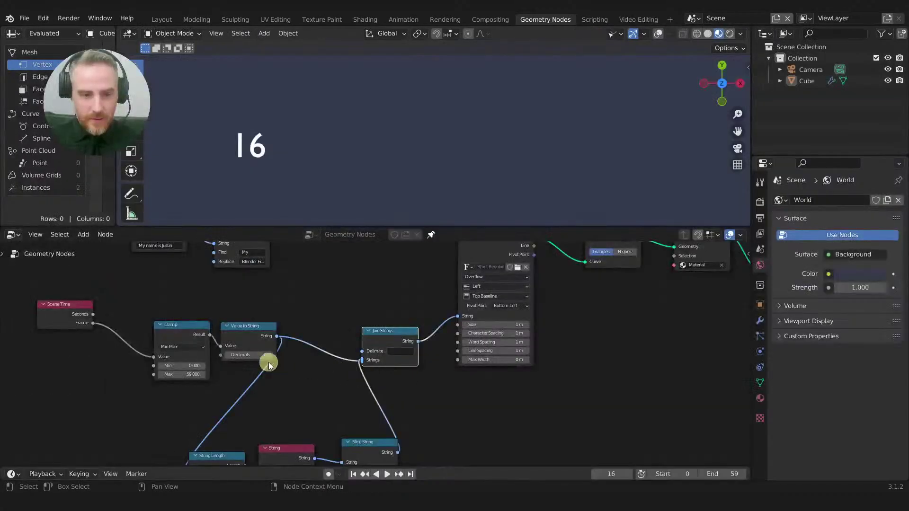
pyautogui.moveTo(313, 379); pyautogui.dragTo(381, 320, button='middle')
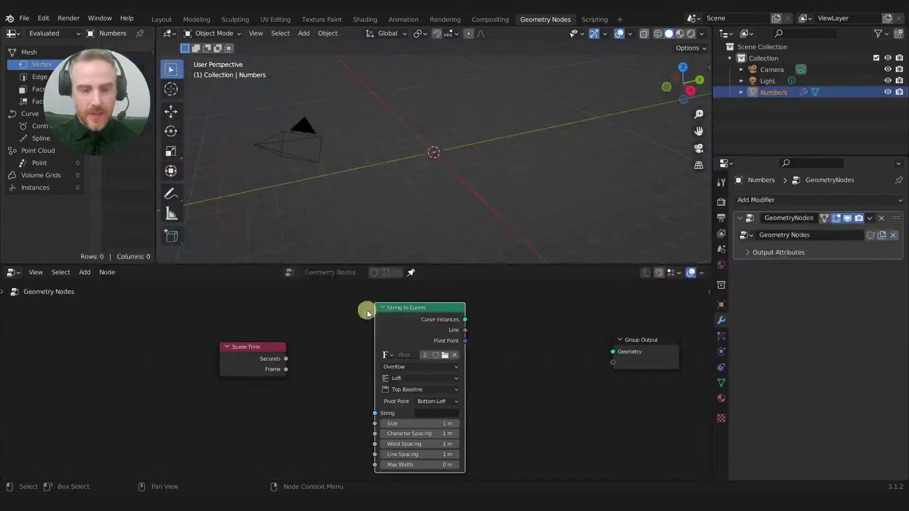
# Step: Add a Value to String node between Scene Time and String to Curves in the Numbers node tree
pyautogui.hotkey('shift', 'a')
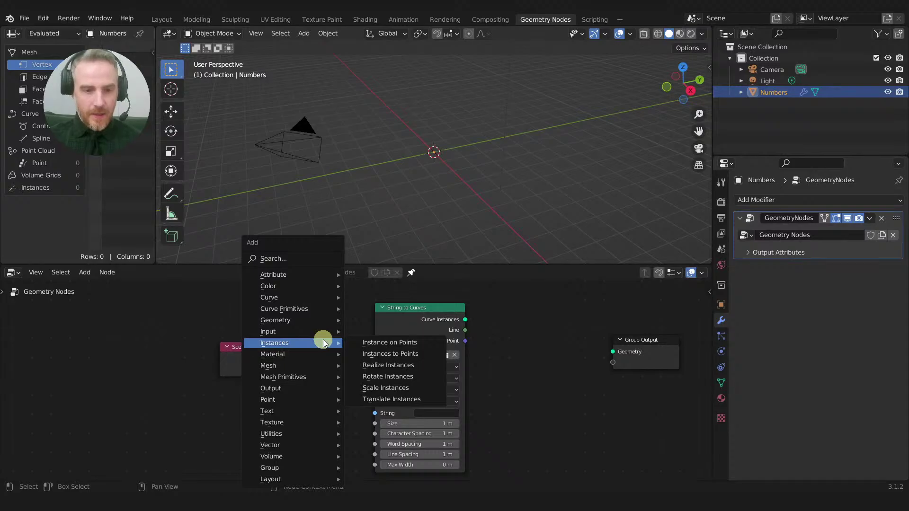
pyautogui.write('value')
pyautogui.press('Down')
pyautogui.press('Down')
pyautogui.press('Return')
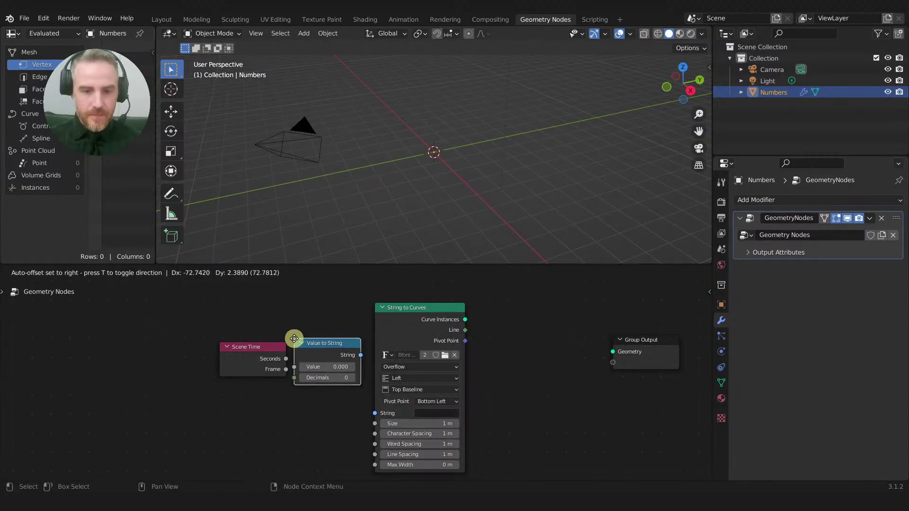
pyautogui.click(295, 338)
# Step: Space out the nodes, then link Scene Time's Frame to Value to String's Value and its String output to String to Curves
pyautogui.moveTo(410, 321); pyautogui.dragTo(431, 323)
pyautogui.moveTo(326, 346); pyautogui.dragTo(339, 347)
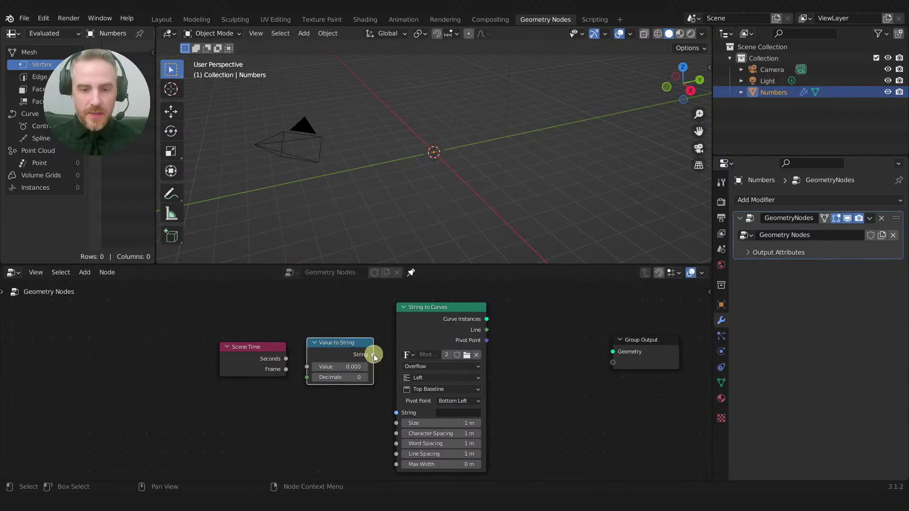
pyautogui.moveTo(286, 370); pyautogui.dragTo(307, 368)
pyautogui.moveTo(373, 355); pyautogui.dragTo(398, 413)
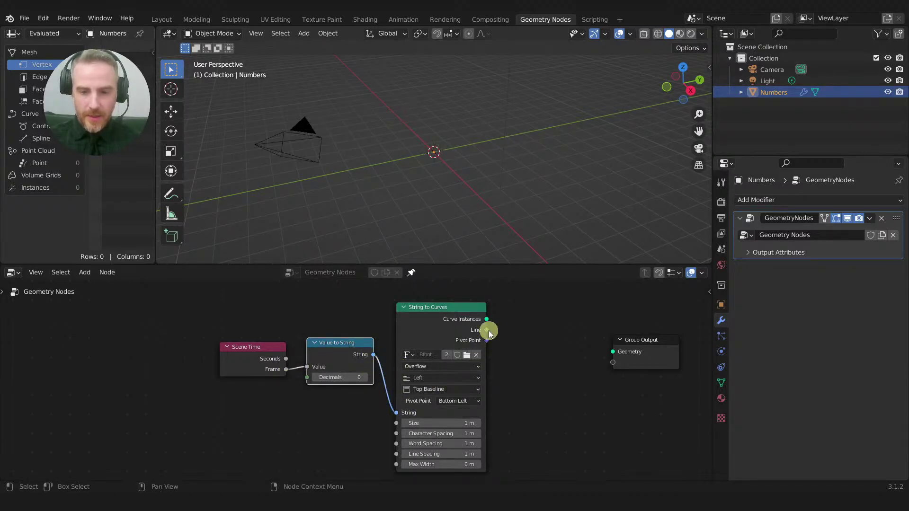
# Step: Link the Curve Instances output of String to Curves to the Geometry input of Group Output
pyautogui.moveTo(486, 319); pyautogui.dragTo(613, 352)
pyautogui.moveTo(451, 149); pyautogui.dragTo(549, 221, button='middle')
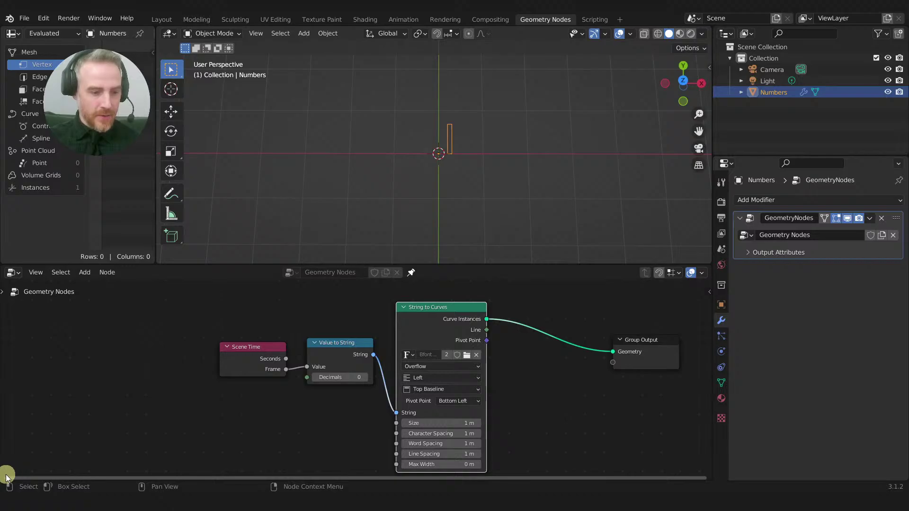
# Step: Split the node editor horizontally and turn the lower area into a Timeline
pyautogui.moveTo(710, 476); pyautogui.dragTo(695, 413)
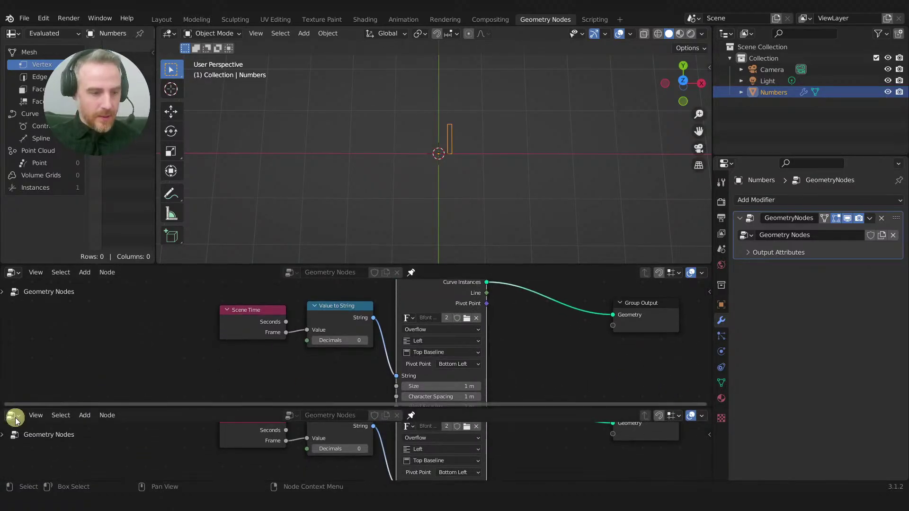
pyautogui.click(16, 420)
pyautogui.click(152, 320)
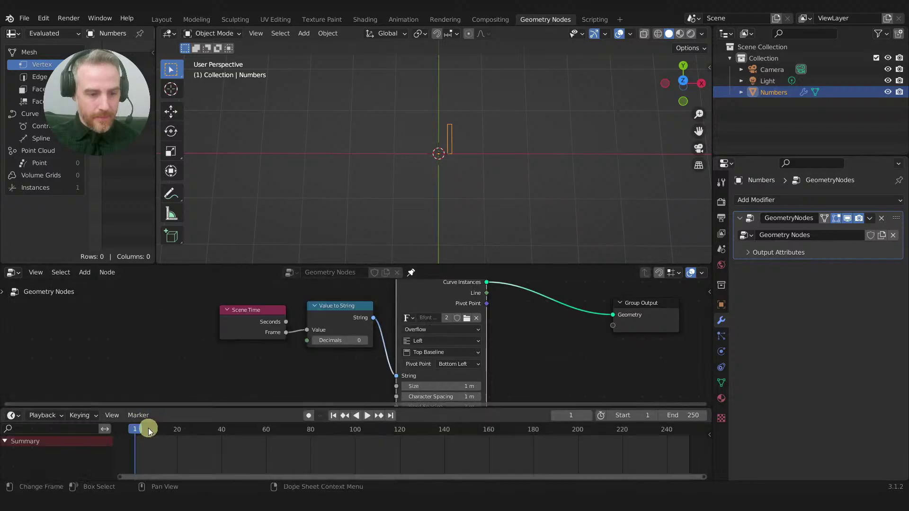
# Step: Scrub the timeline to frame 96 and check the generated number in the top orthographic view
pyautogui.moveTo(173, 432); pyautogui.dragTo(346, 422)
pyautogui.press('KP_7')
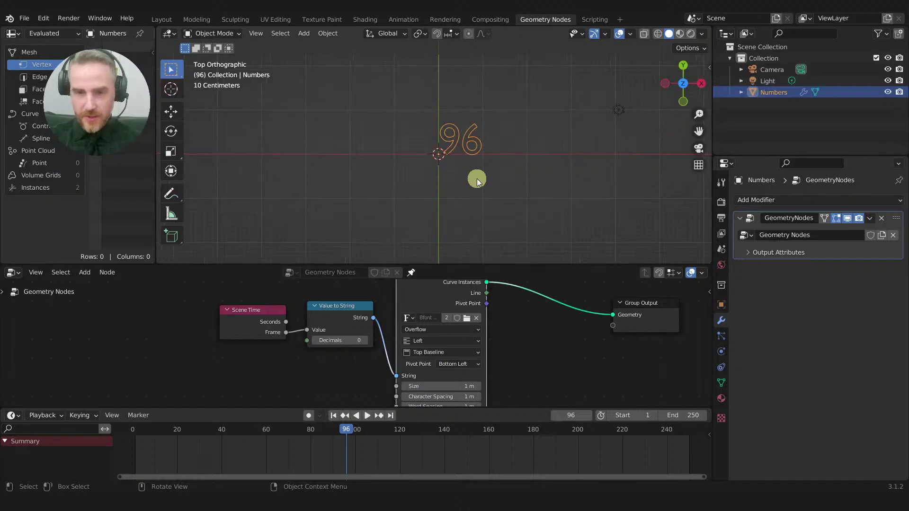
pyautogui.scroll(5, 487, 116)
pyautogui.scroll(1, 413, 160)
pyautogui.scroll(-3, 515, 325)
pyautogui.scroll(-1, 516, 326)
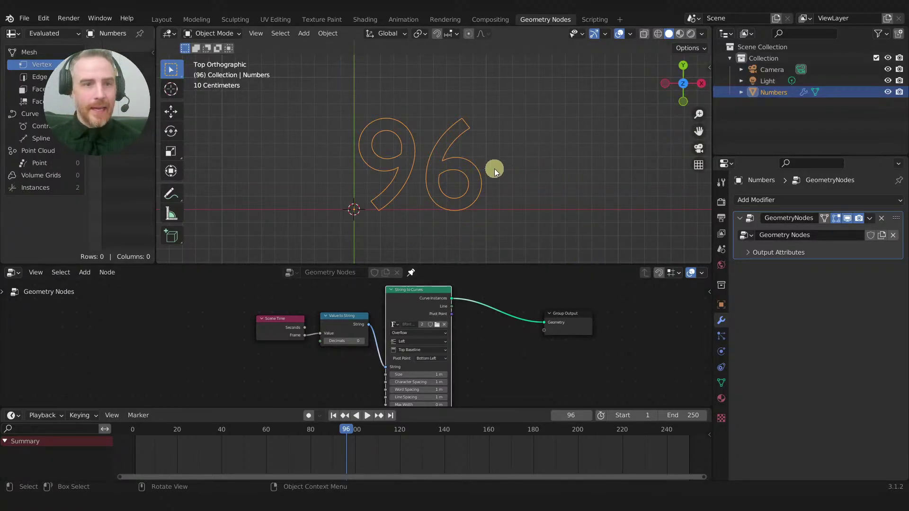
# Step: Add a Video Editing workspace and return to the Geometry Nodes workspace
pyautogui.click(621, 19)
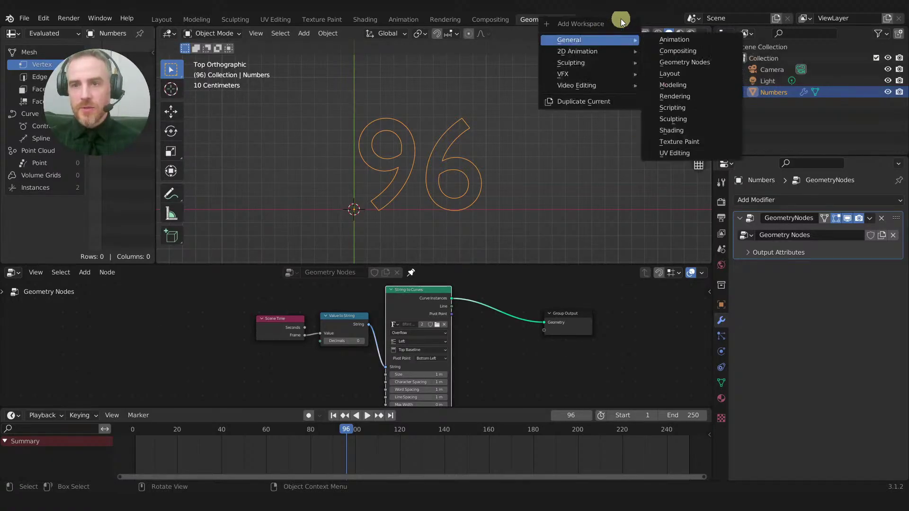
pyautogui.moveTo(598, 78)
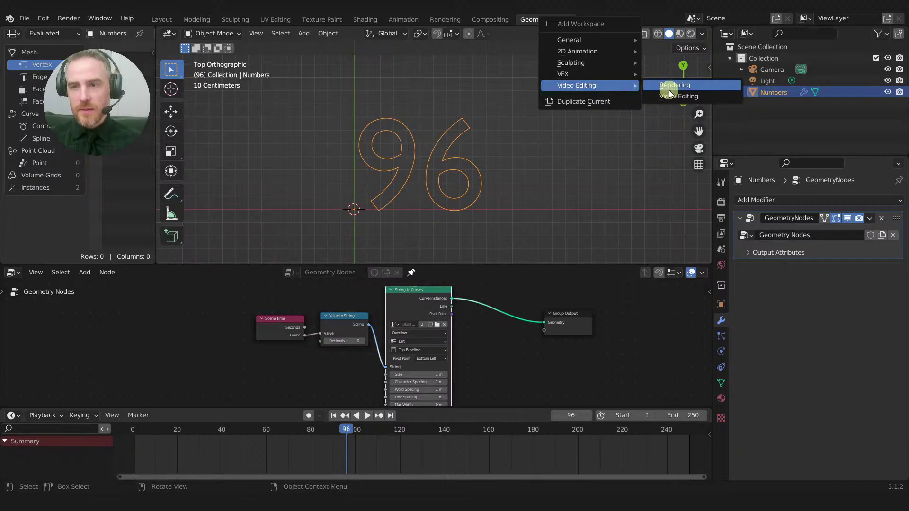
pyautogui.click(649, 86)
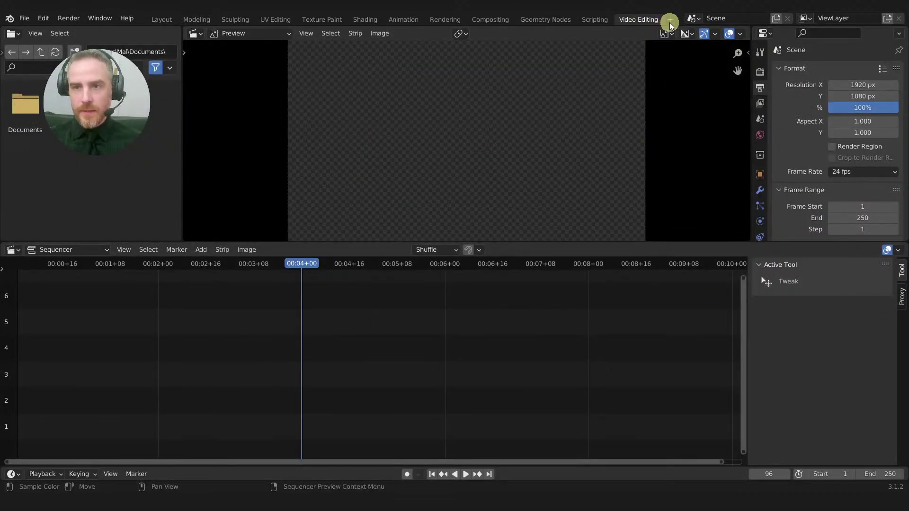
pyautogui.click(595, 21)
pyautogui.click(568, 20)
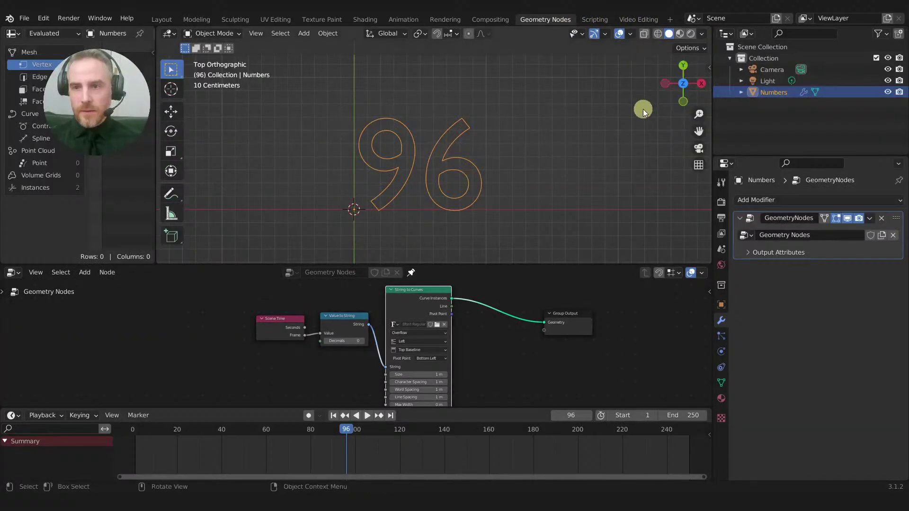
pyautogui.press('n')
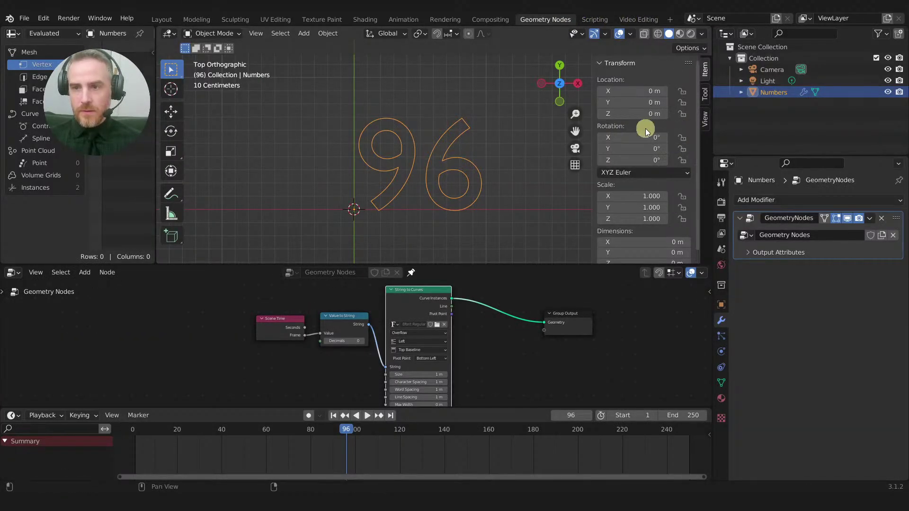
pyautogui.press('n')
pyautogui.scroll(1, 521, 151)
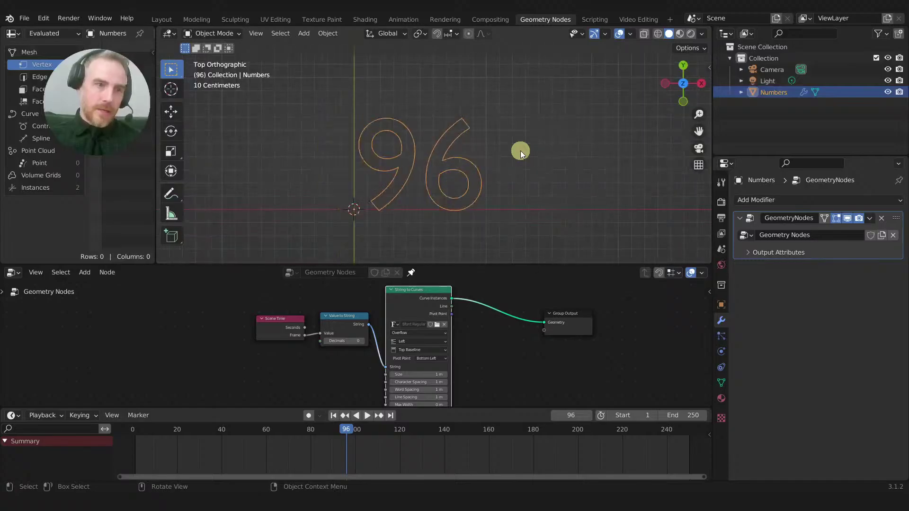
pyautogui.moveTo(516, 183); pyautogui.dragTo(537, 183, button='middle')
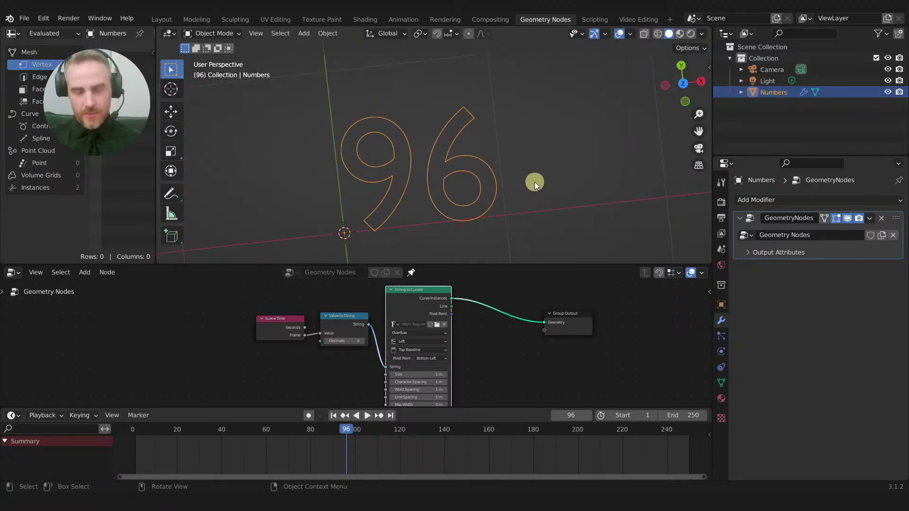
pyautogui.moveTo(536, 182)
pyautogui.mouseDown(button='middle')
pyautogui.moveTo(544, 170)
pyautogui.moveTo(533, 176)
pyautogui.mouseUp(button='middle')
pyautogui.press('KP_7')
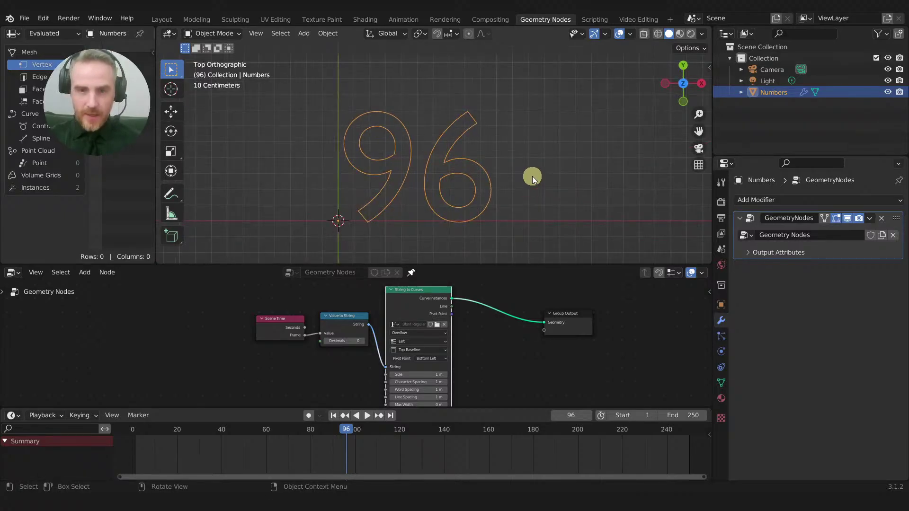
# Step: Enlarge the node editor by moving its border with the 3D viewport upward
pyautogui.moveTo(450, 313); pyautogui.dragTo(511, 299, button='middle')
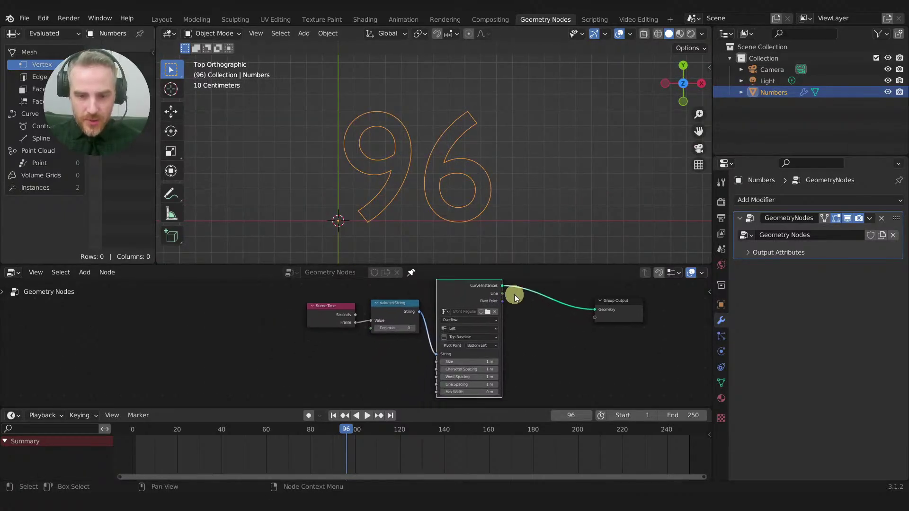
pyautogui.scroll(2, 511, 300)
pyautogui.moveTo(442, 265); pyautogui.dragTo(441, 205)
pyautogui.scroll(2, 397, 344)
pyautogui.moveTo(389, 340); pyautogui.dragTo(231, 337, button='middle')
pyautogui.scroll(1, 330, 369)
pyautogui.scroll(-2, 257, 336)
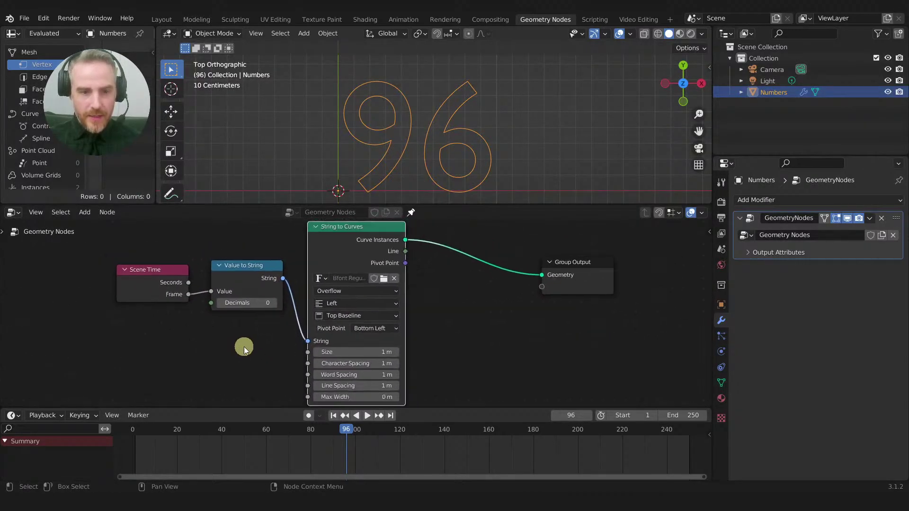
# Step: Set the current frame to 79 and spread out the Value to String and Group Output nodes
pyautogui.moveTo(264, 427); pyautogui.dragTo(309, 426)
pyautogui.moveTo(250, 282); pyautogui.dragTo(258, 283)
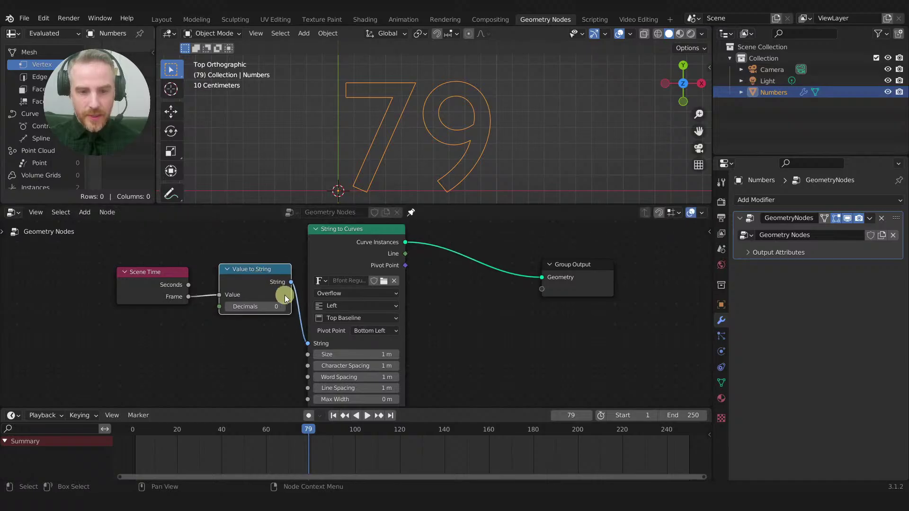
pyautogui.moveTo(558, 260); pyautogui.dragTo(615, 255)
pyautogui.moveTo(480, 246); pyautogui.dragTo(456, 257, button='middle')
# Step: Insert a Fill Curve node on the link between String to Curves and Group Output
pyautogui.hotkey('shift', 'a')
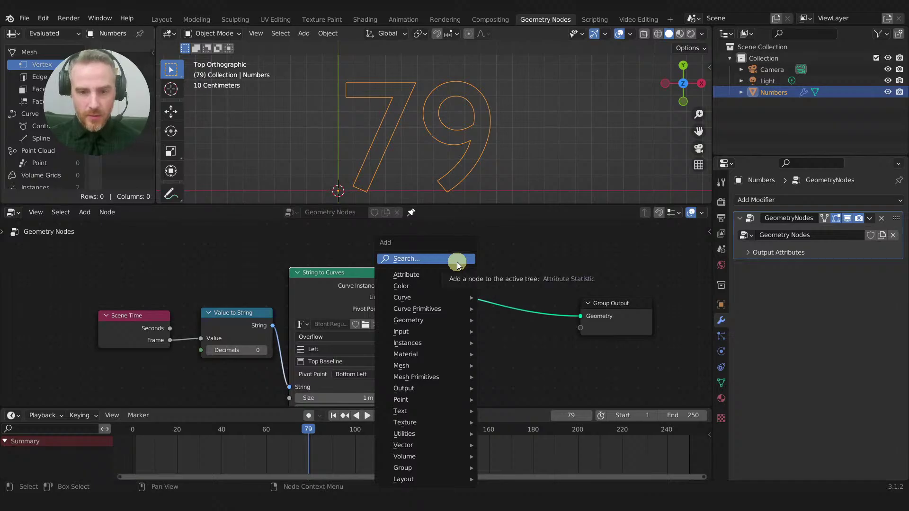
pyautogui.click(457, 263)
pyautogui.write('fil')
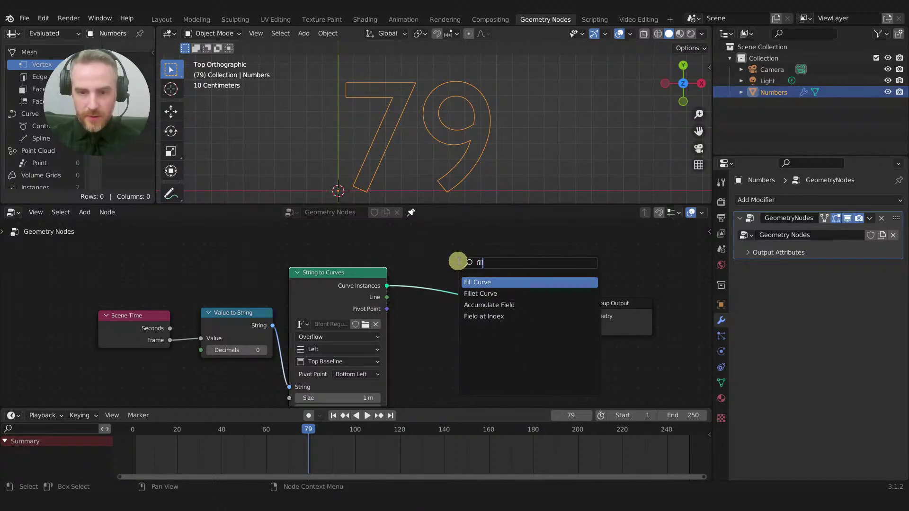
pyautogui.press('Return')
pyautogui.click(456, 265)
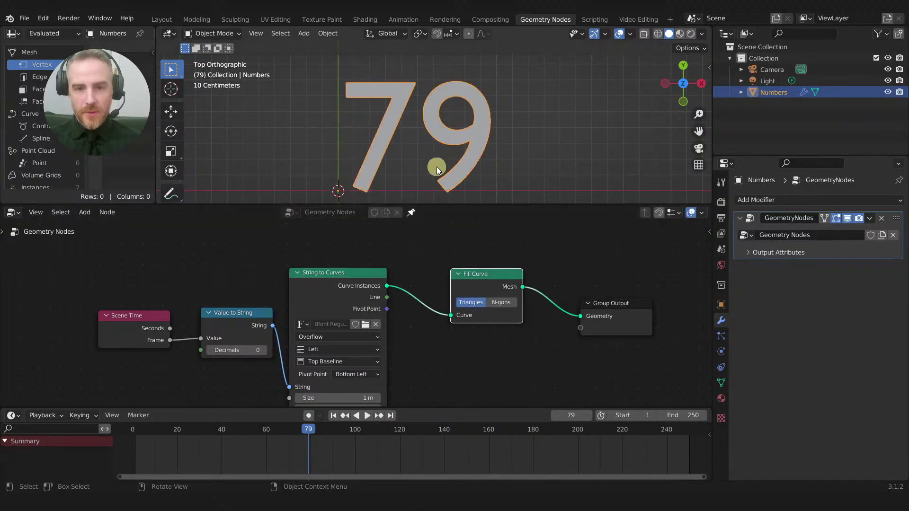
pyautogui.scroll(-1, 433, 159)
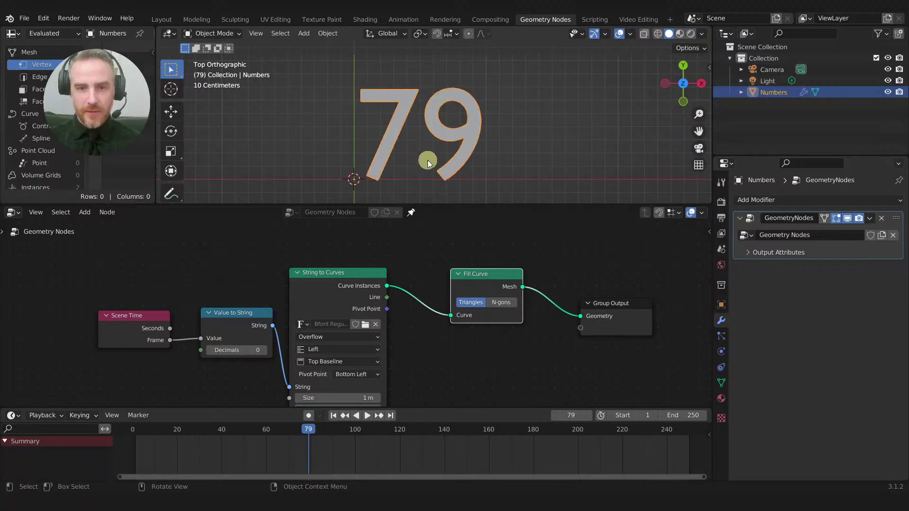
# Step: Move the Group Output node farther away from Fill Curve to make room for another node
pyautogui.moveTo(521, 245); pyautogui.dragTo(445, 236, button='middle')
pyautogui.scroll(-1, 454, 241)
pyautogui.moveTo(517, 291); pyautogui.dragTo(615, 289)
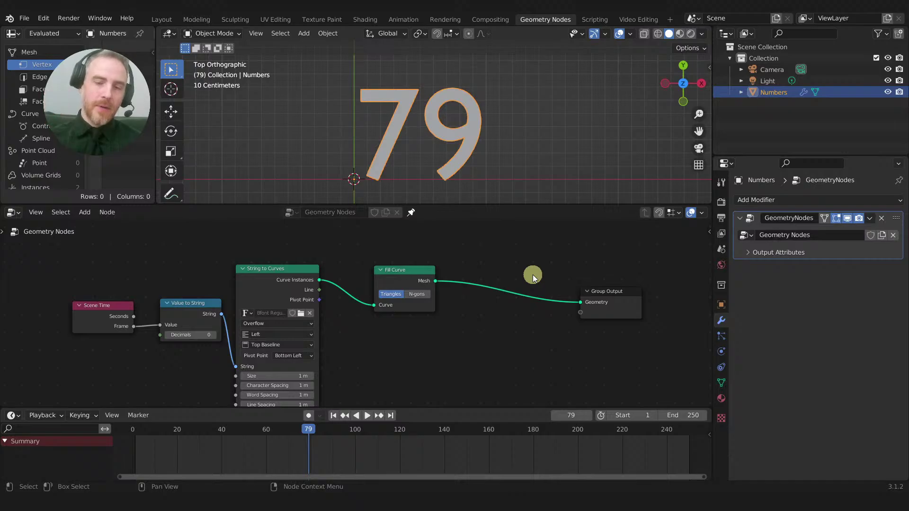
# Step: Switch the viewport to Material Preview shading and display the material settings of the Numbers object
pyautogui.click(485, 150)
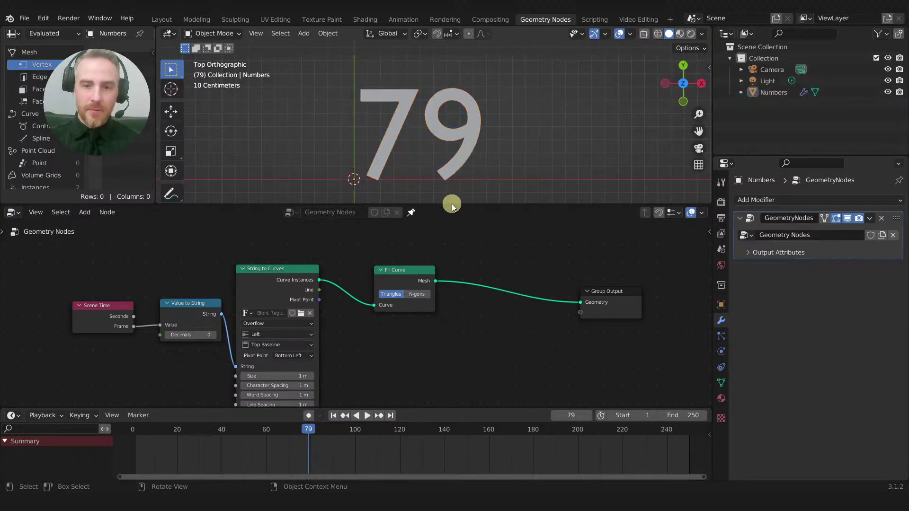
pyautogui.click(680, 34)
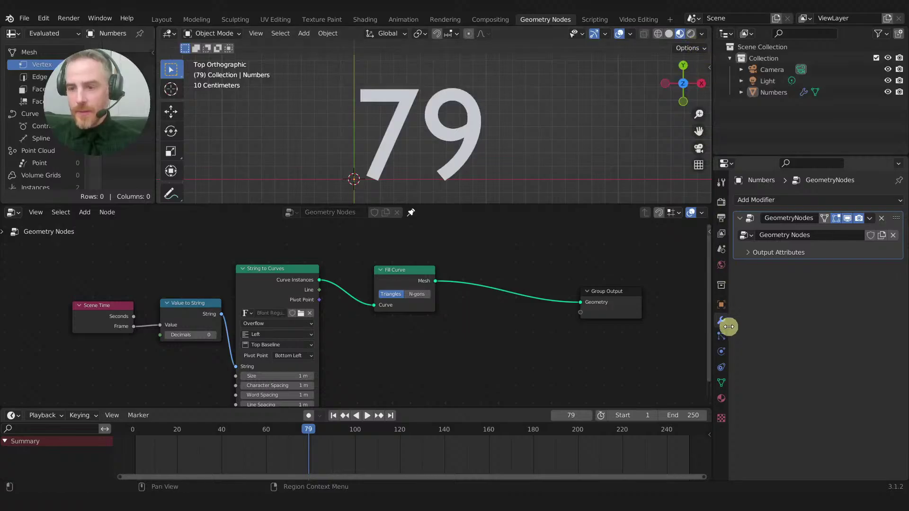
pyautogui.click(721, 399)
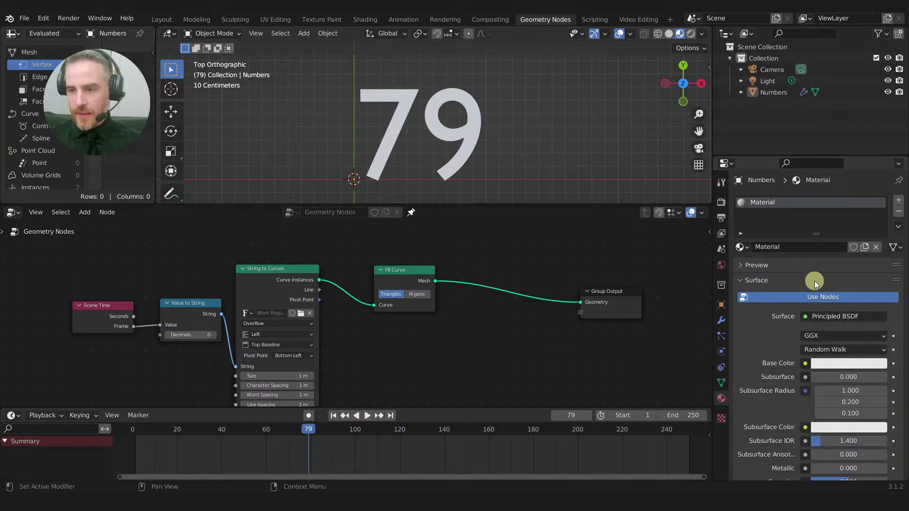
pyautogui.click(448, 133)
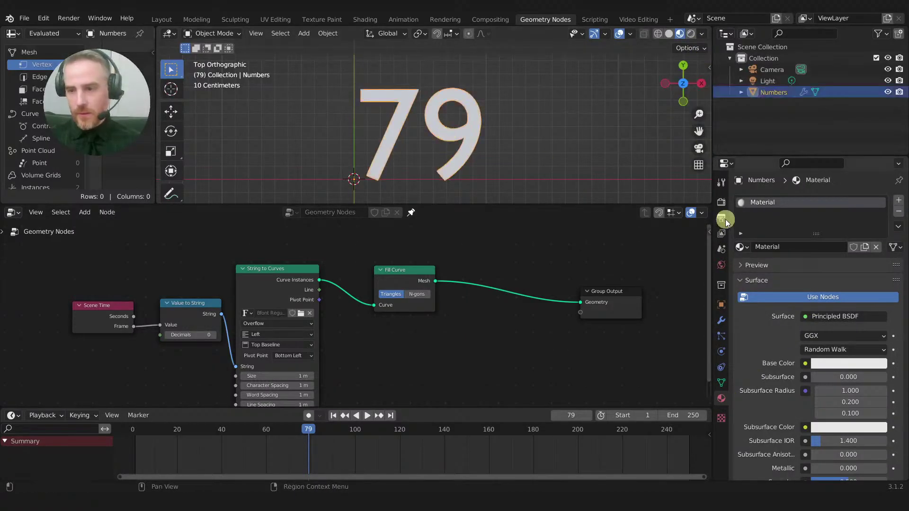
pyautogui.scroll(-4, 848, 306)
pyautogui.scroll(4, 846, 285)
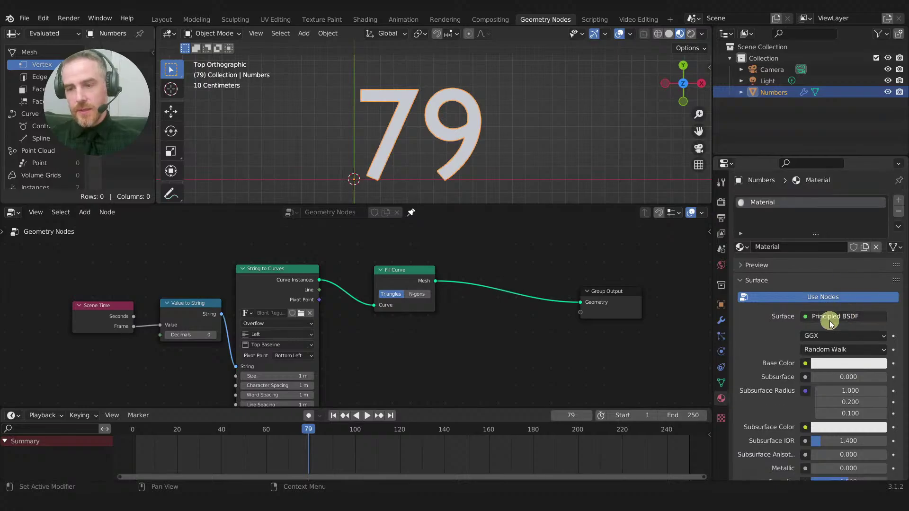
# Step: Insert a Set Material node between Fill Curve and Group Output and assign Material to it
pyautogui.hotkey('shift', 'a')
pyautogui.click(514, 260)
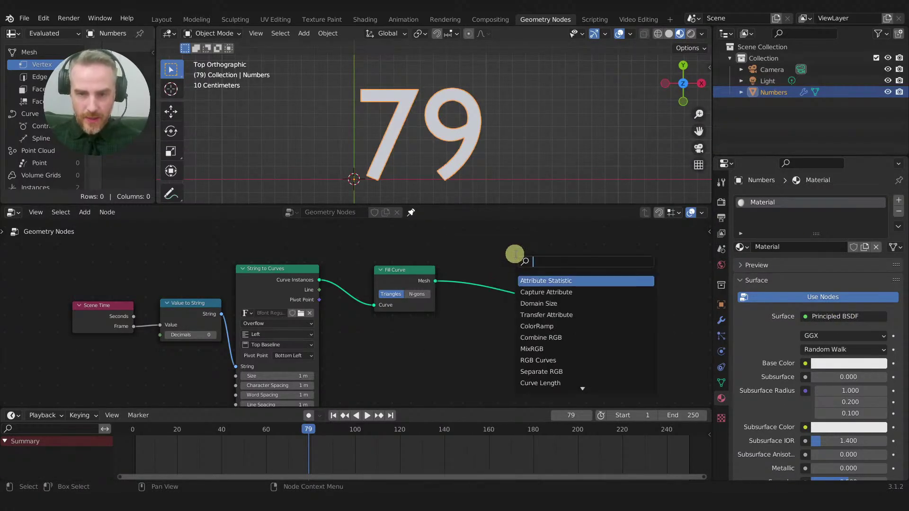
pyautogui.write('mater')
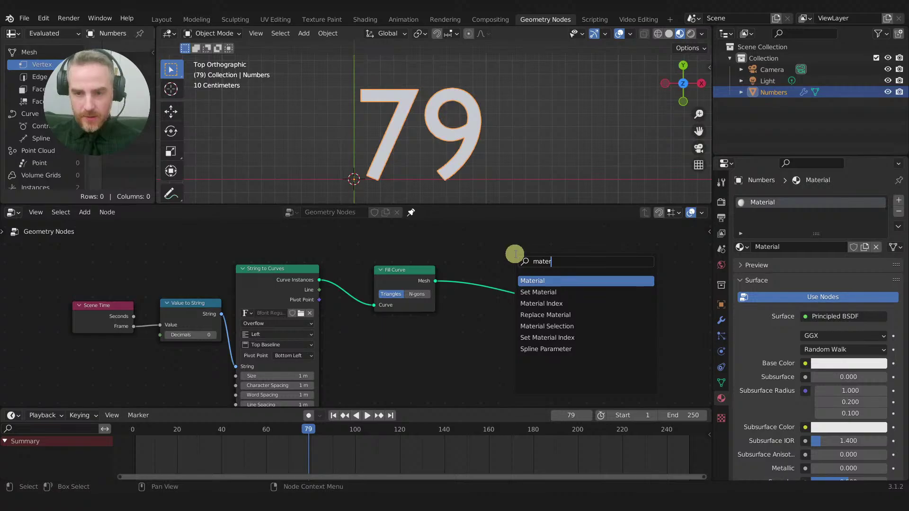
pyautogui.press('Down')
pyautogui.press('Return')
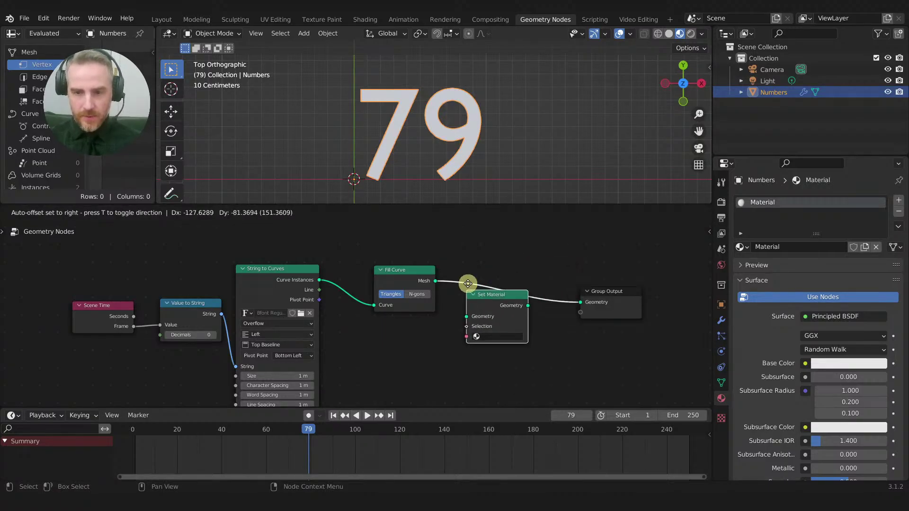
pyautogui.click(477, 257)
pyautogui.click(513, 307)
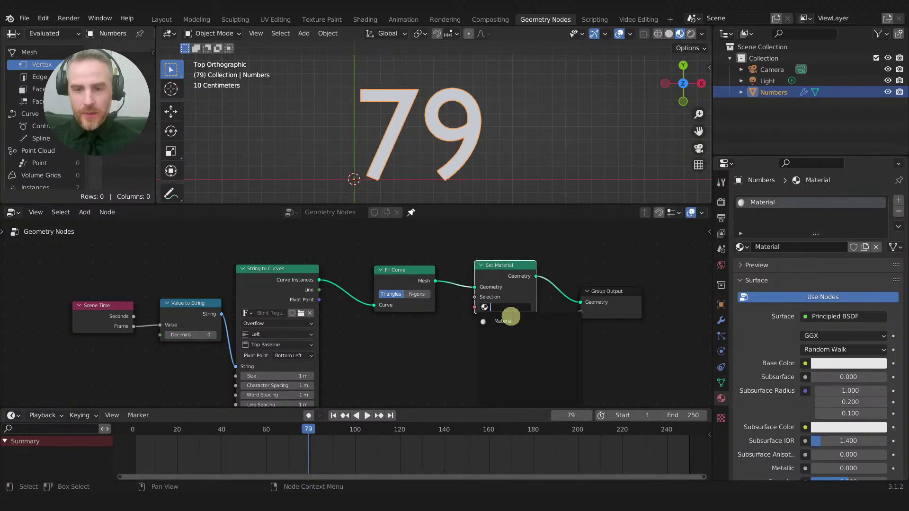
pyautogui.click(513, 320)
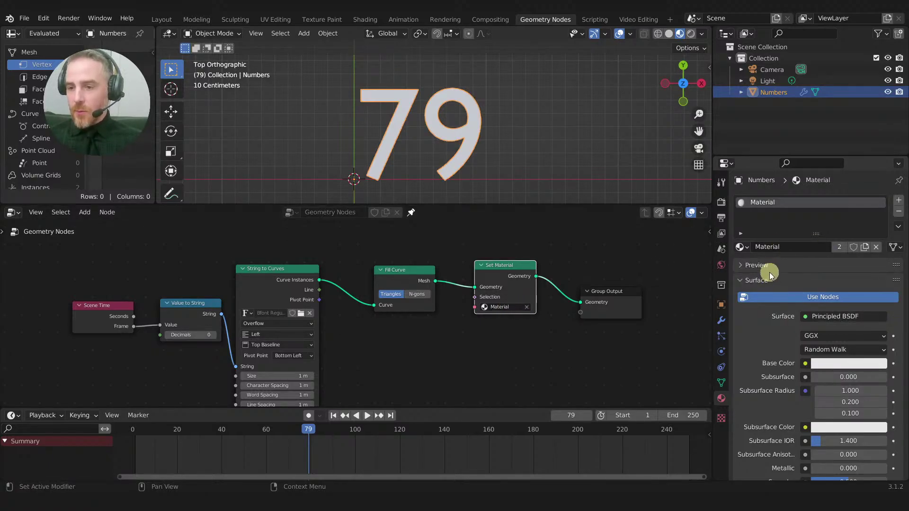
# Step: Change the material's surface shader to Emission and raise its color to full-brightness white
pyautogui.scroll(-3, 768, 315)
pyautogui.scroll(2, 772, 313)
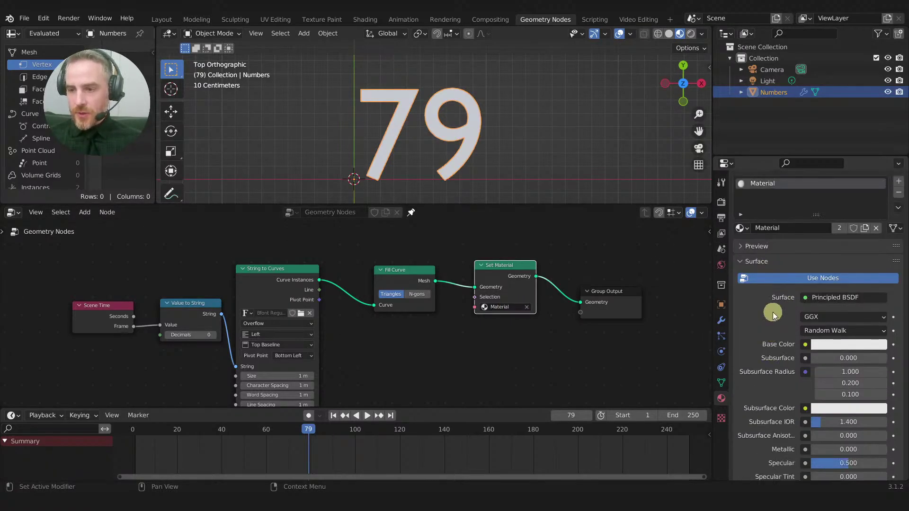
pyautogui.click(853, 297)
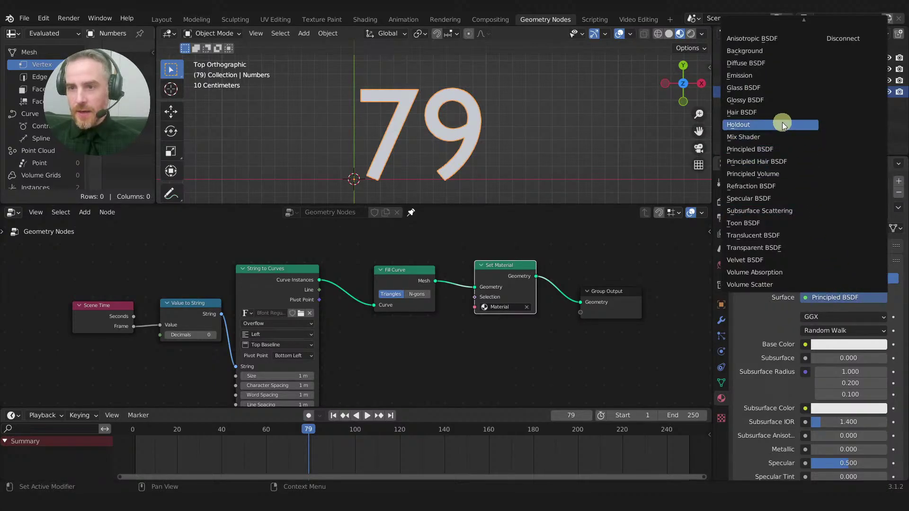
pyautogui.click(765, 77)
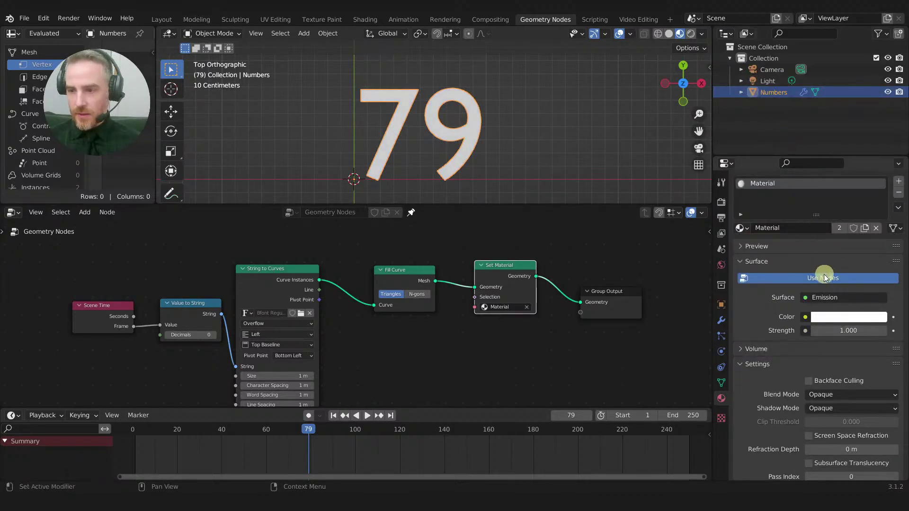
pyautogui.click(829, 317)
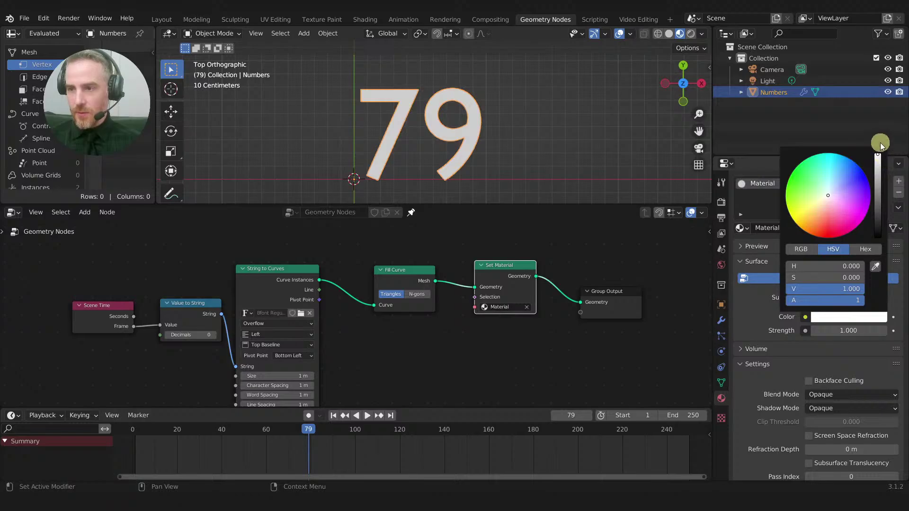
pyautogui.moveTo(879, 161); pyautogui.dragTo(877, 149)
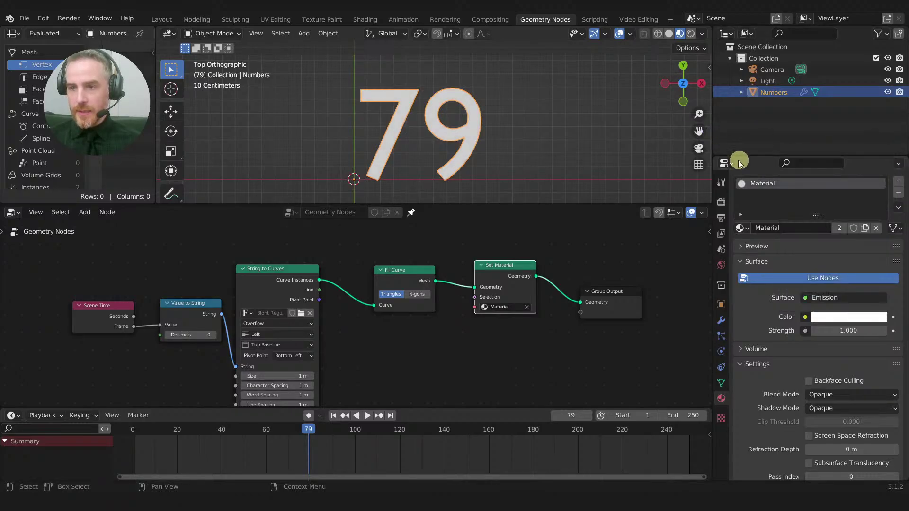
pyautogui.click(467, 126)
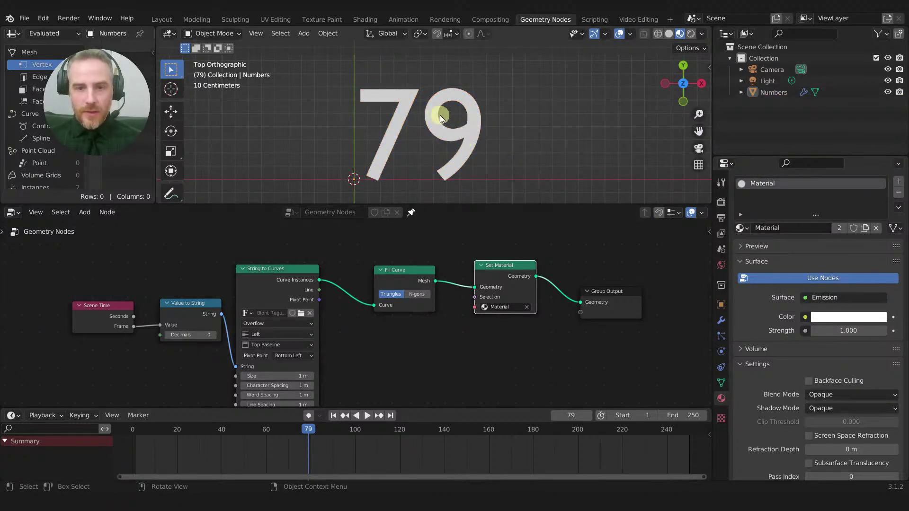
# Step: Set the view transform in the render color management settings to Standard
pyautogui.click(723, 202)
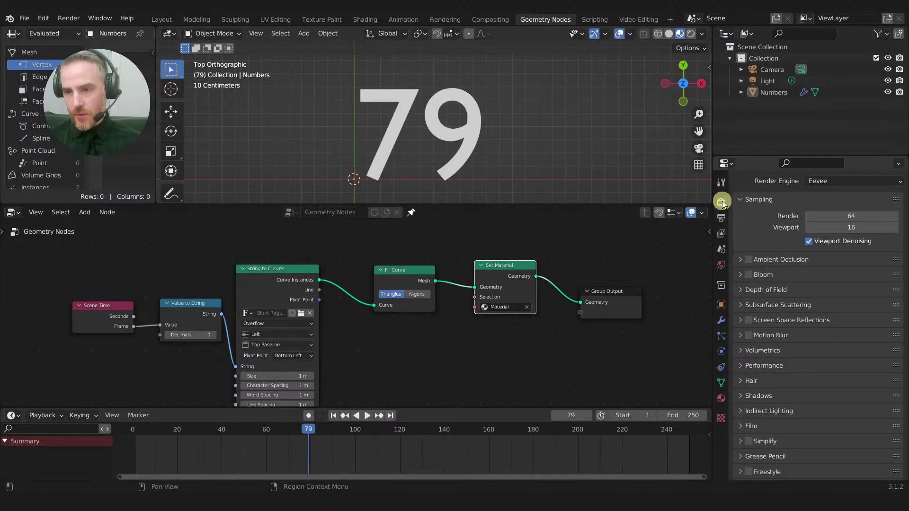
pyautogui.scroll(-1, 755, 237)
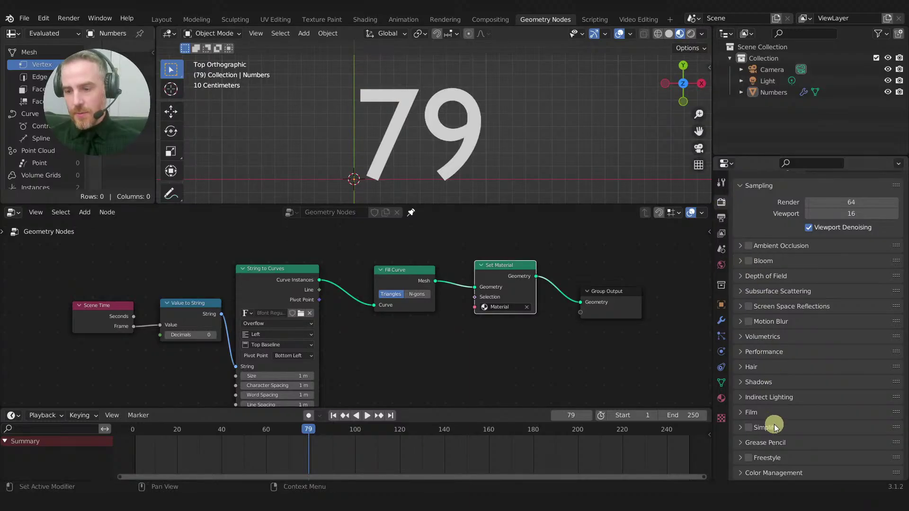
pyautogui.click(773, 473)
pyautogui.scroll(-5, 777, 432)
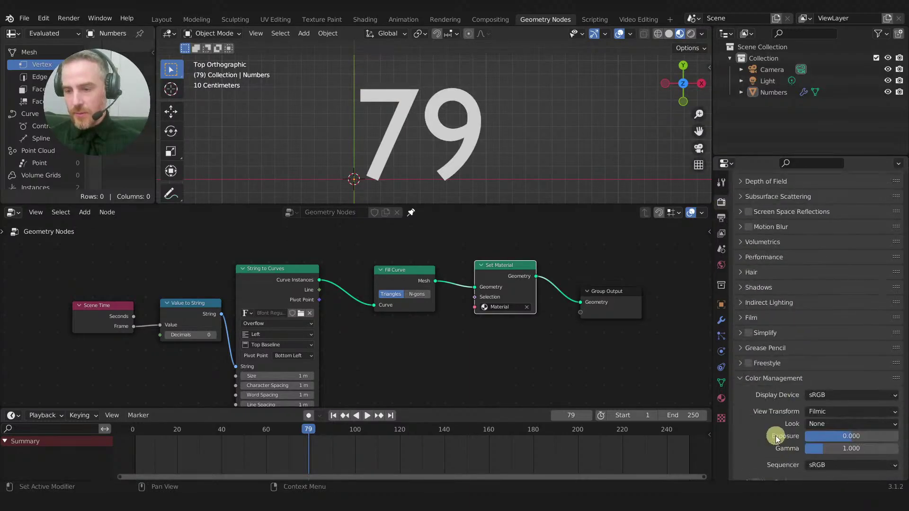
pyautogui.click(823, 404)
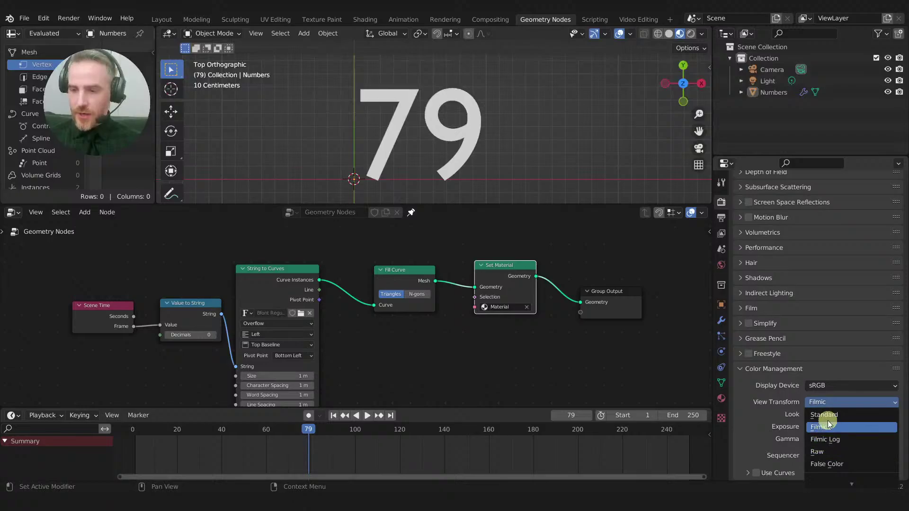
pyautogui.click(824, 414)
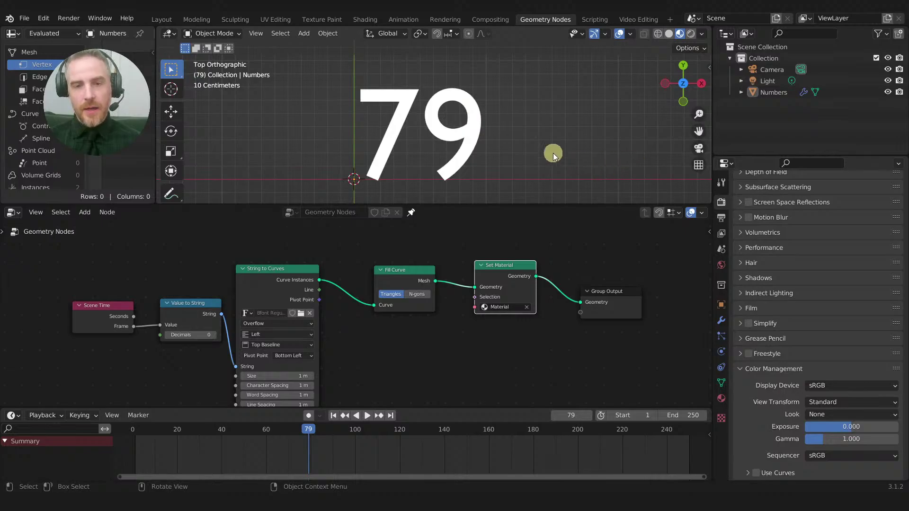
# Step: Move the Scene Time and Value to String nodes together farther away from String to Curves
pyautogui.scroll(-4, 397, 243)
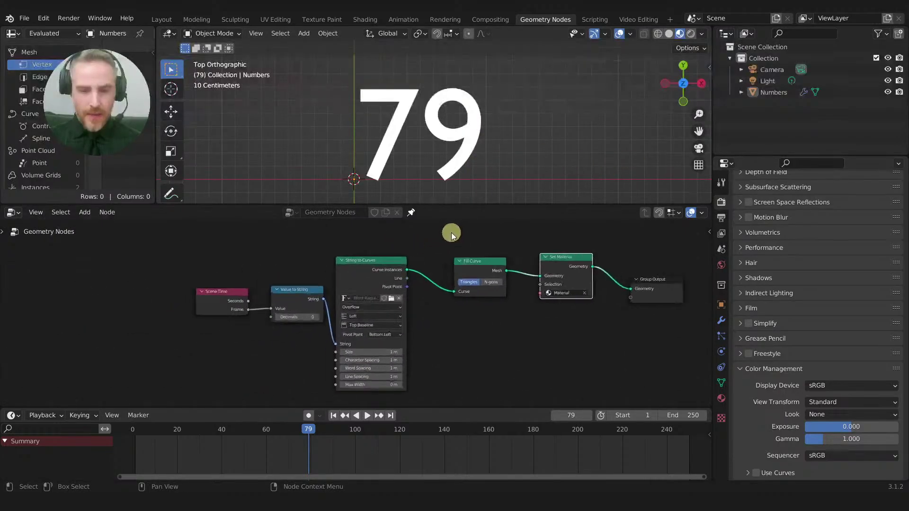
pyautogui.moveTo(248, 233); pyautogui.dragTo(303, 246, button='middle')
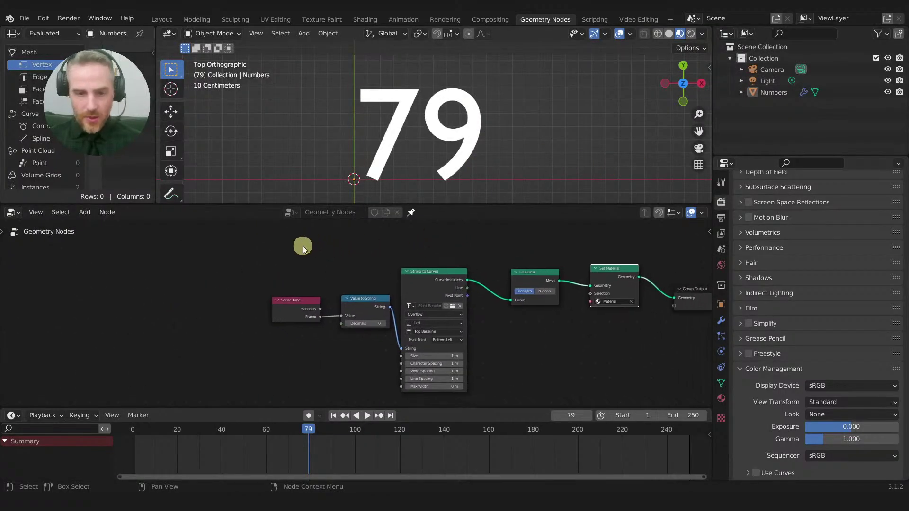
pyautogui.moveTo(271, 274); pyautogui.dragTo(348, 339)
pyautogui.press('g')
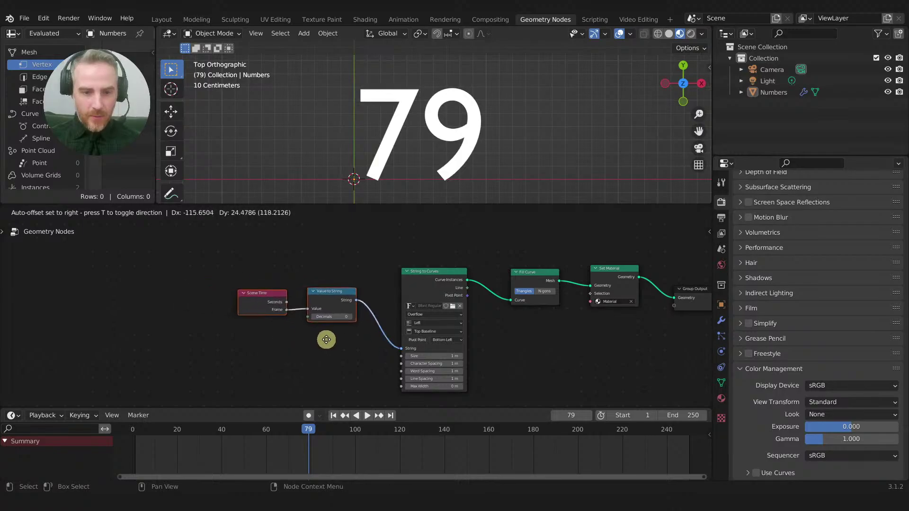
pyautogui.click(324, 338)
pyautogui.moveTo(336, 265); pyautogui.dragTo(386, 252, button='middle')
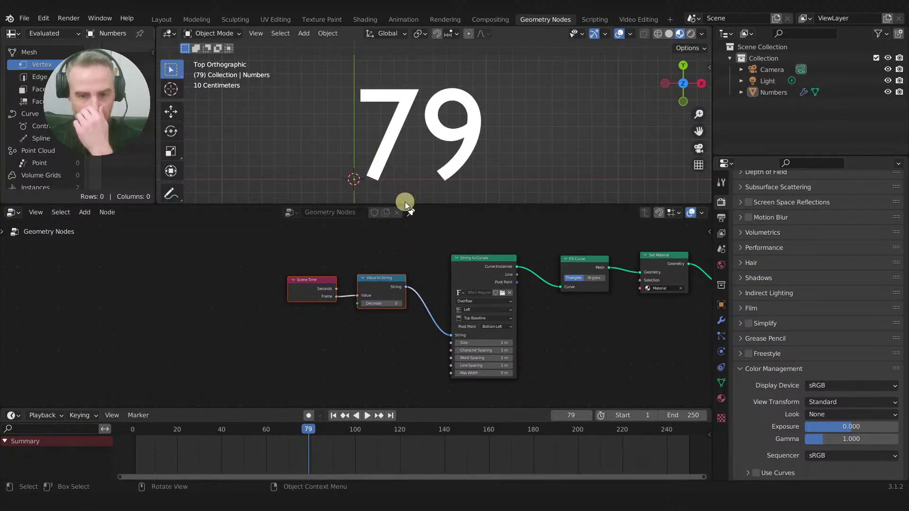
# Step: Scrub the timeline to frames 2, 10 and 59 to examine how the displayed number follows the current frame
pyautogui.moveTo(308, 431); pyautogui.dragTo(137, 422)
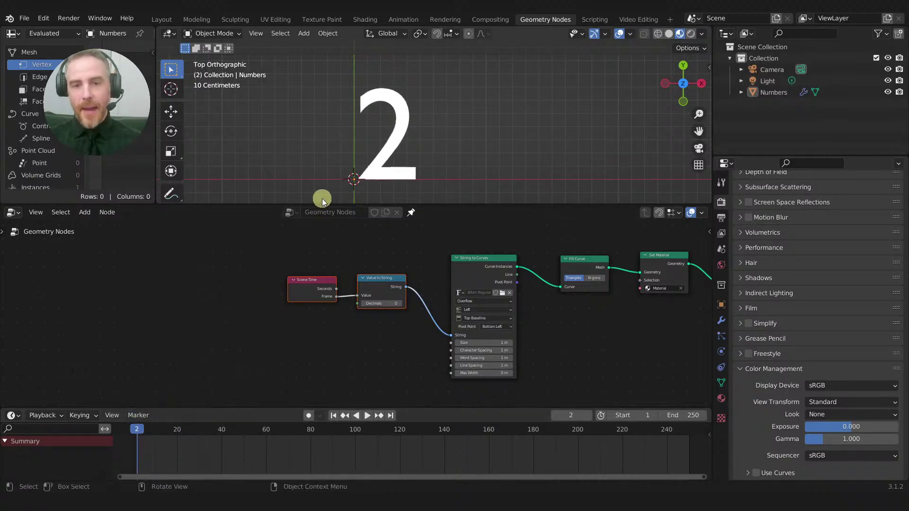
pyautogui.press('space')
pyautogui.click(134, 431)
pyautogui.moveTo(133, 430); pyautogui.dragTo(157, 430)
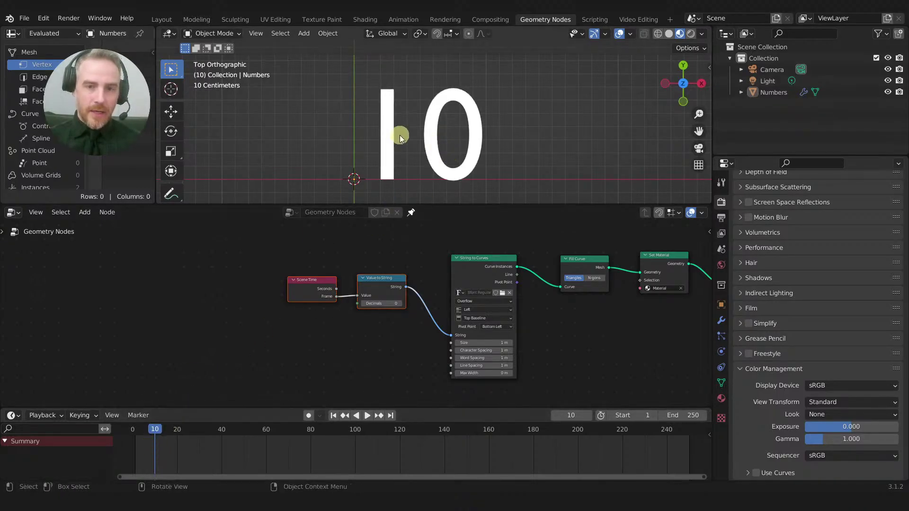
pyautogui.moveTo(157, 433); pyautogui.dragTo(265, 441)
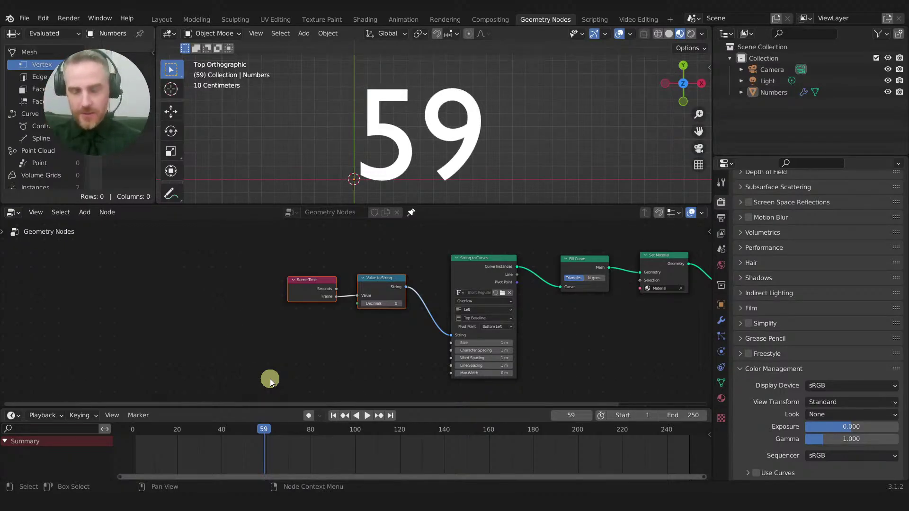
# Step: Set the end frame of the scene to 59
pyautogui.moveTo(278, 438); pyautogui.dragTo(400, 444, button='middle')
pyautogui.scroll(8, 400, 444)
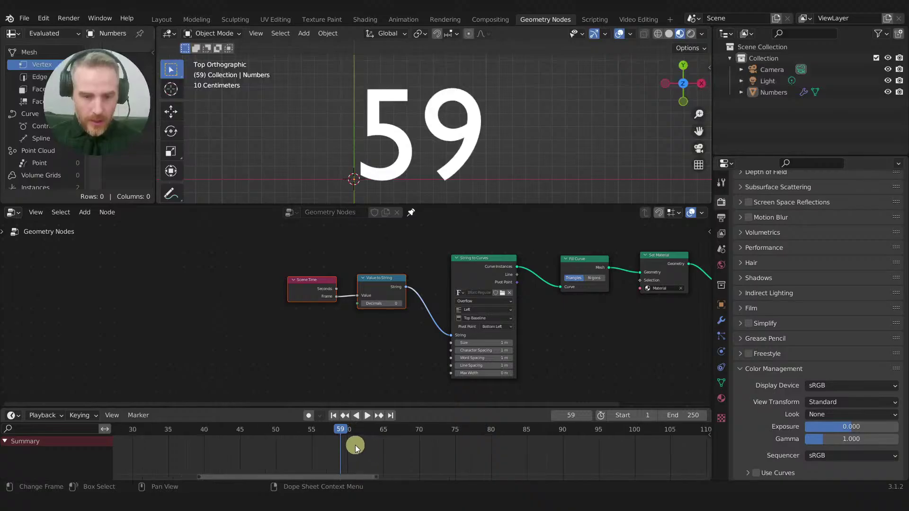
pyautogui.scroll(1, 380, 447)
pyautogui.press('space')
pyautogui.moveTo(368, 432); pyautogui.dragTo(364, 430)
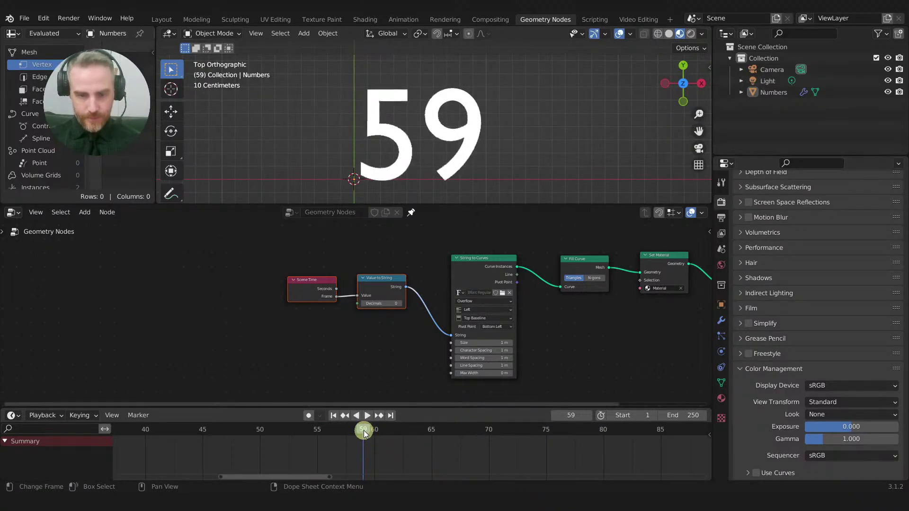
pyautogui.press('space')
pyautogui.click(399, 455)
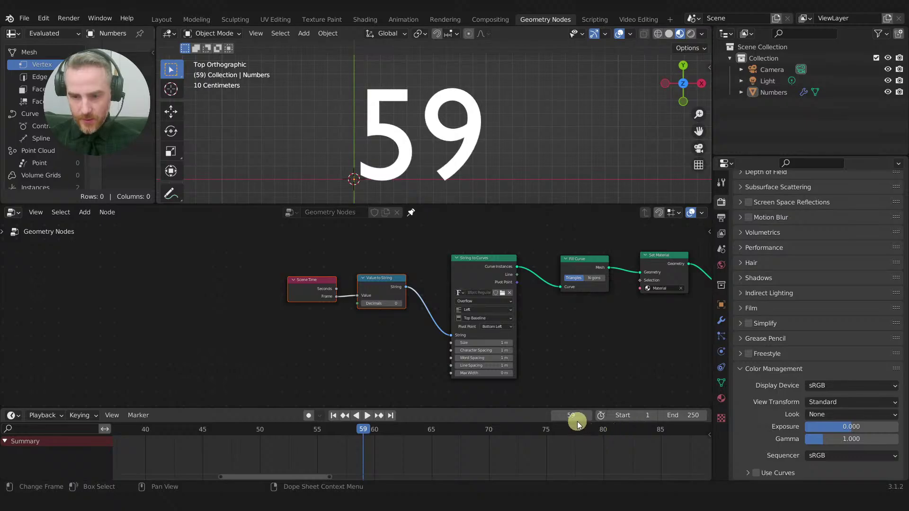
pyautogui.write('59')
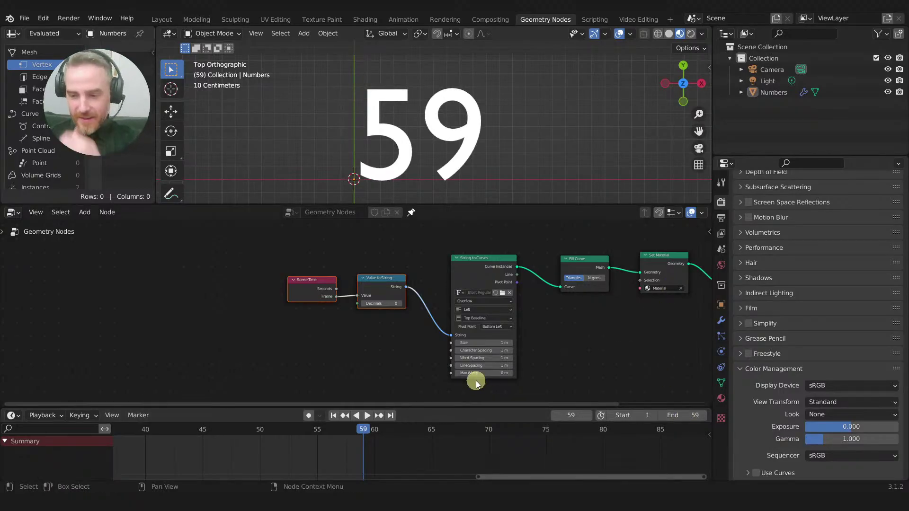
# Step: Shift the Scene Time and Value to String nodes farther from String to Curves to widen the gap
pyautogui.moveTo(276, 260); pyautogui.dragTo(397, 339)
pyautogui.press('g')
pyautogui.click(365, 335)
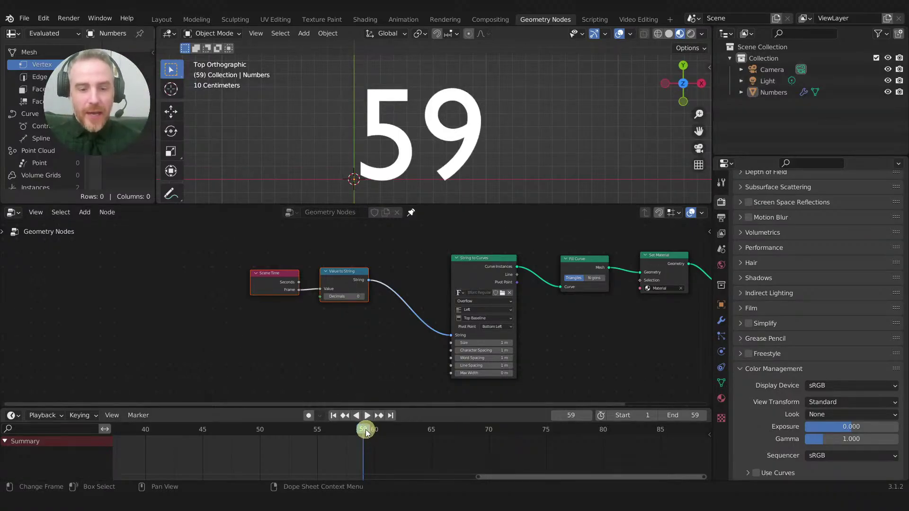
# Step: Scrub the timeline to frame 59 and back to frame 6 to compare two-digit and single-digit numbers
pyautogui.moveTo(366, 430); pyautogui.dragTo(251, 429)
pyautogui.moveTo(265, 433); pyautogui.dragTo(582, 443, button='middle')
pyautogui.scroll(-3, 580, 444)
pyautogui.moveTo(536, 429); pyautogui.dragTo(598, 448)
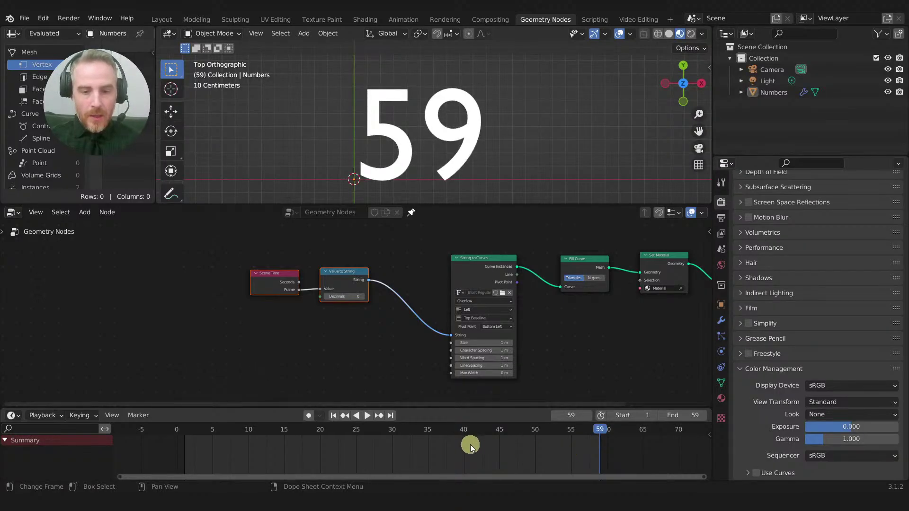
pyautogui.moveTo(384, 376); pyautogui.dragTo(420, 377, button='middle')
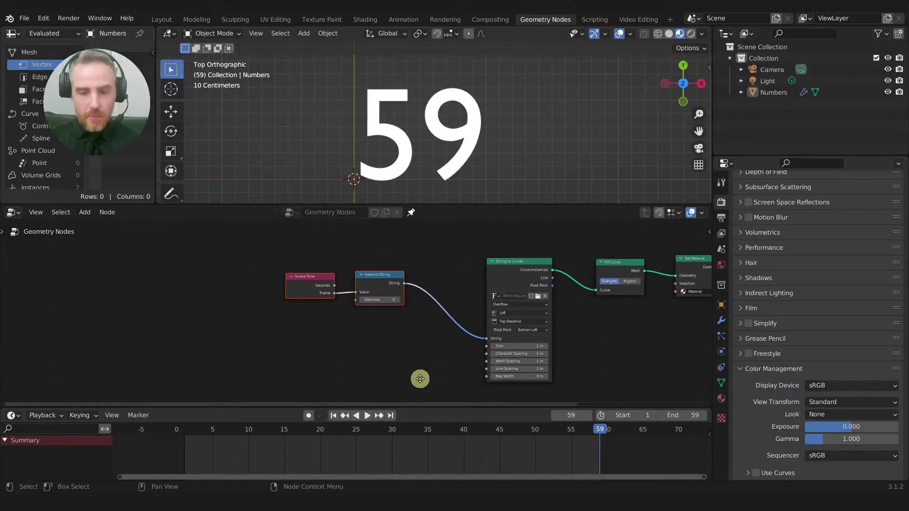
pyautogui.moveTo(223, 427); pyautogui.dragTo(219, 428)
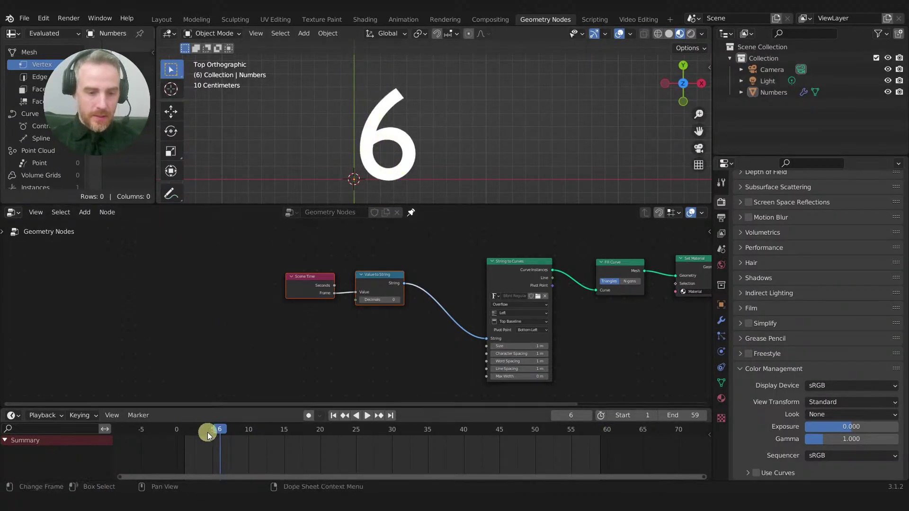
# Step: Switch to the other Blender window with the finished example and examine its Clamp, Value to String and String Length nodes
pyautogui.moveTo(391, 331); pyautogui.dragTo(476, 345, button='middle')
pyautogui.hotkey('alt', 'Tab')
pyautogui.scroll(-3, 474, 346)
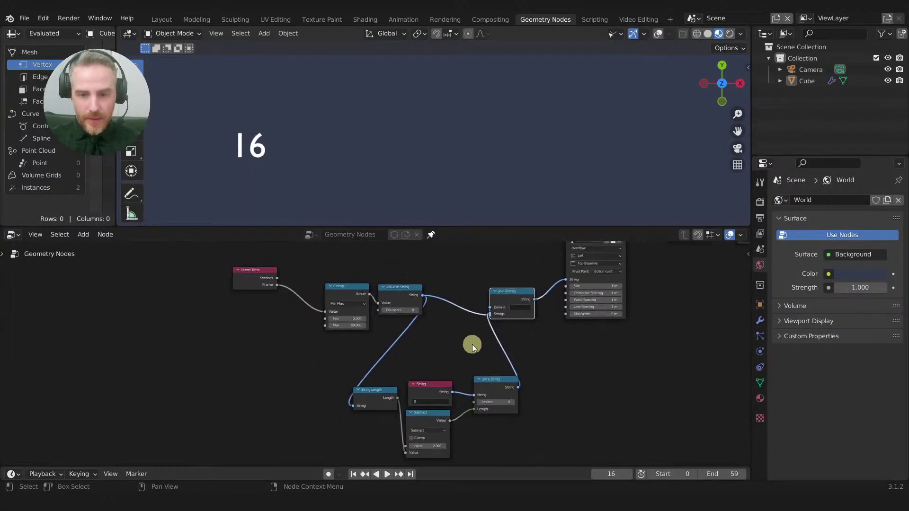
pyautogui.scroll(4, 436, 336)
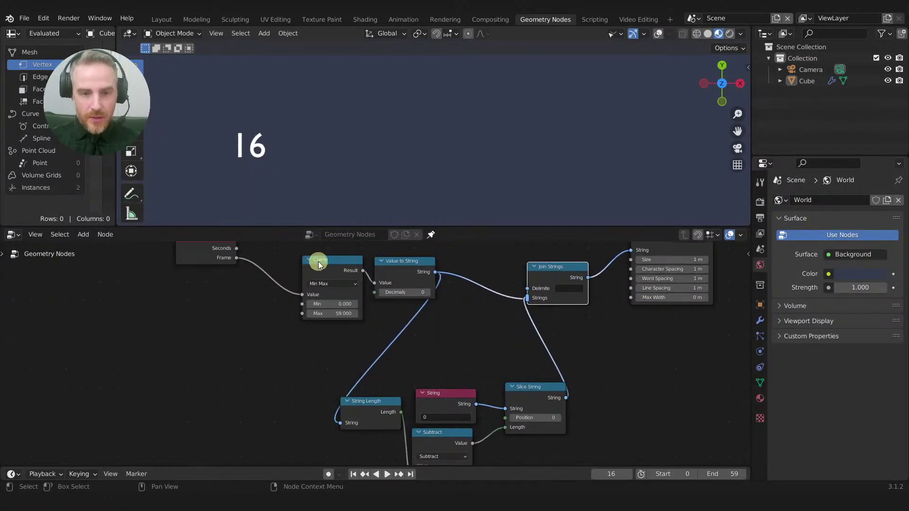
pyautogui.moveTo(332, 268); pyautogui.dragTo(312, 272)
pyautogui.moveTo(413, 272); pyautogui.dragTo(397, 273)
pyautogui.moveTo(322, 274); pyautogui.dragTo(316, 271)
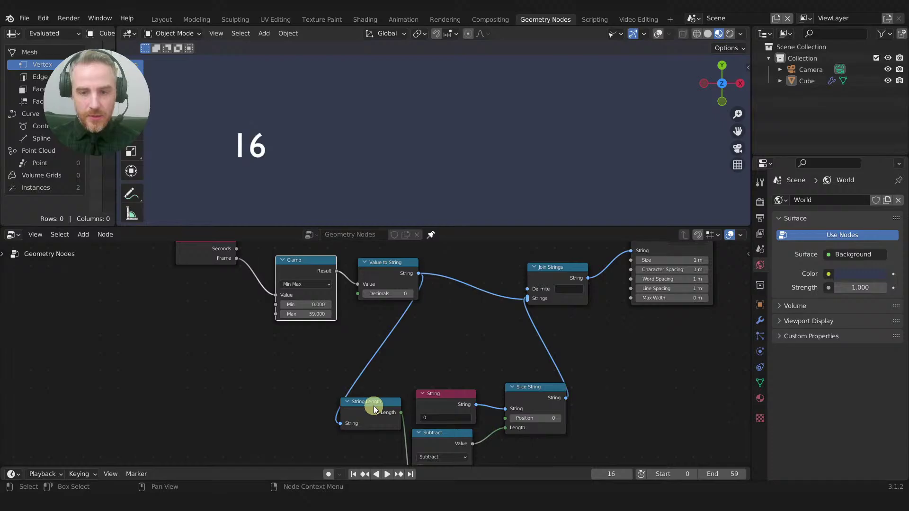
pyautogui.moveTo(373, 406); pyautogui.dragTo(380, 397)
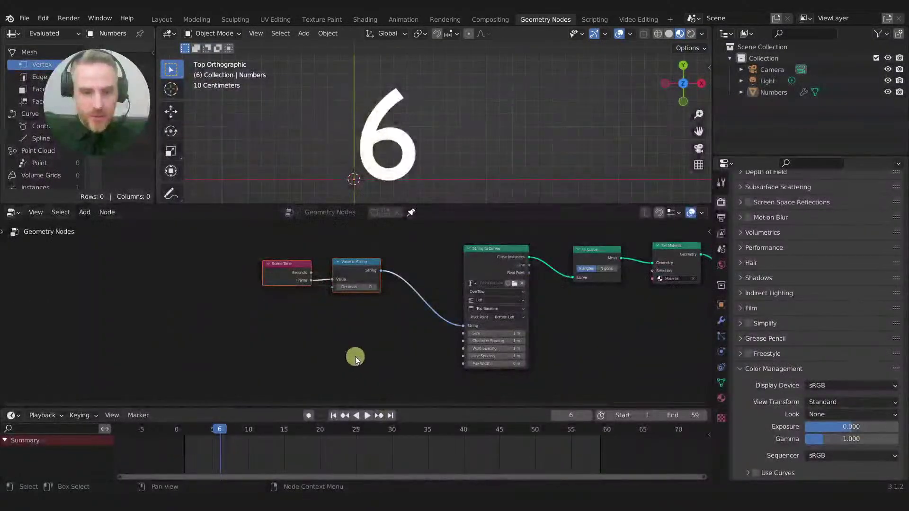
# Step: Return to the Numbers scene and add a Clamp node below Scene Time and Value to String
pyautogui.hotkey('shift', 'a')
pyautogui.write('sclam')
pyautogui.press('Return')
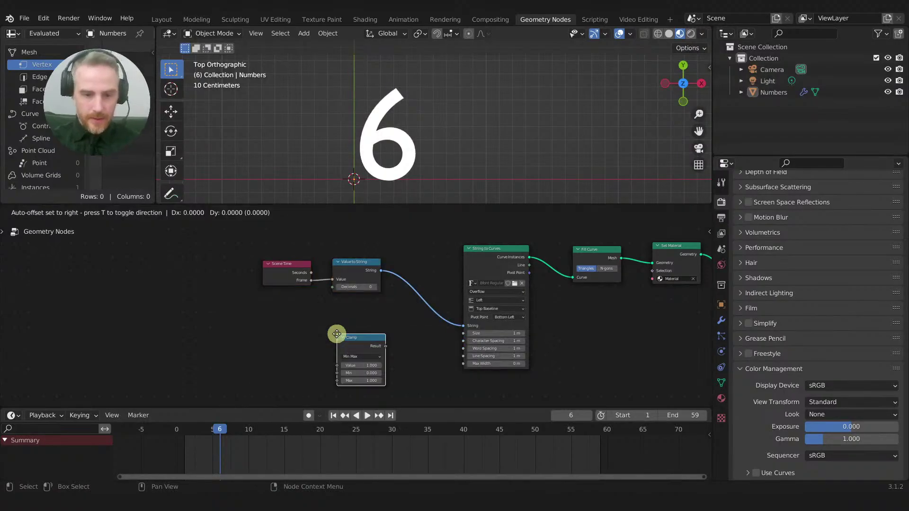
pyautogui.click(318, 331)
# Step: Add a String Length node beside the Clamp node
pyautogui.scroll(3, 318, 332)
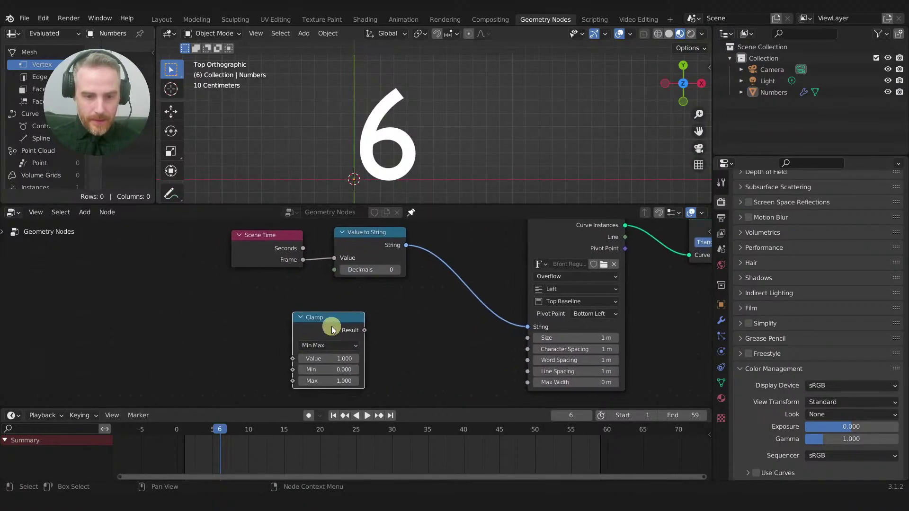
pyautogui.hotkey('shift', 'a')
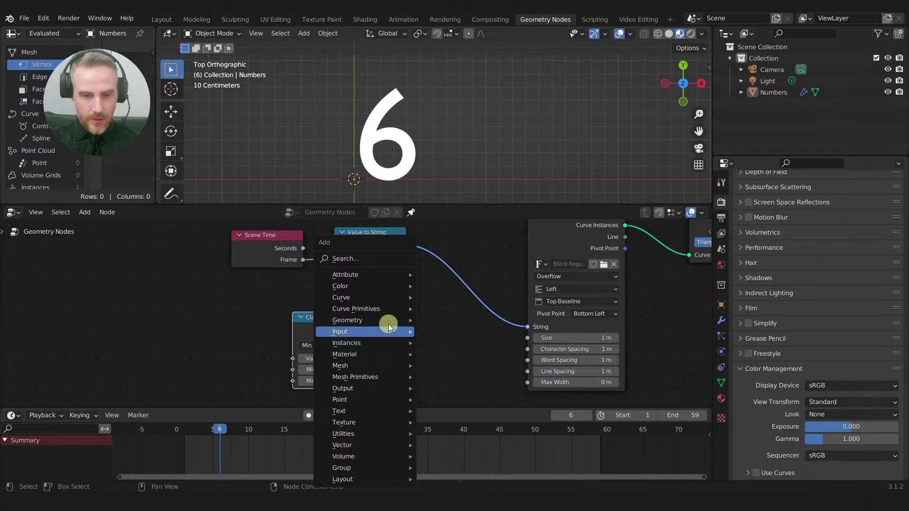
pyautogui.click(374, 251)
pyautogui.write('string')
pyautogui.press('Down')
pyautogui.press('Down')
pyautogui.press('Down')
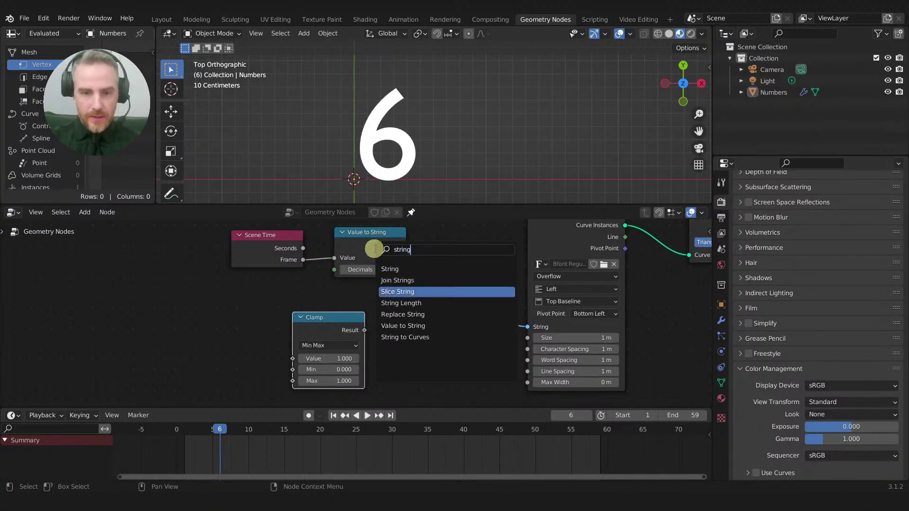
pyautogui.press('Return')
pyautogui.click(386, 321)
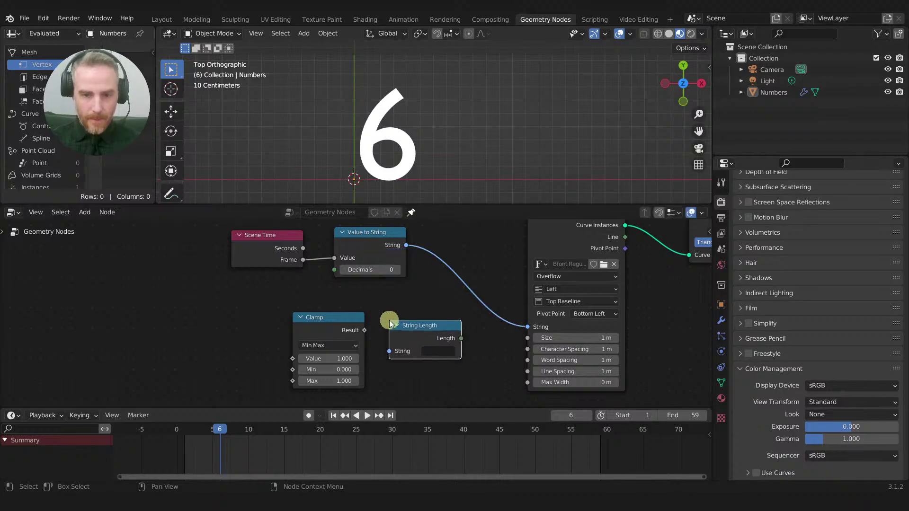
# Step: Move Scene Time aside and insert the Clamp node into the link between its Frame output and Value to String
pyautogui.moveTo(283, 241); pyautogui.dragTo(192, 235)
pyautogui.moveTo(357, 341); pyautogui.dragTo(316, 266)
pyautogui.moveTo(350, 361); pyautogui.dragTo(348, 373, button='middle')
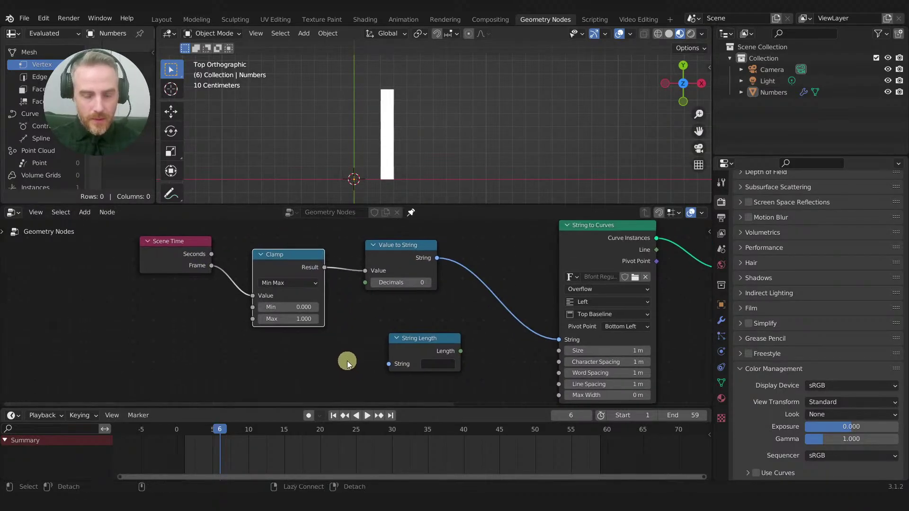
# Step: Check the Clamp values in the finished example's window, and set the Clamp node's Max to 59 in the Numbers scene
pyautogui.hotkey('alt', 'Tab')
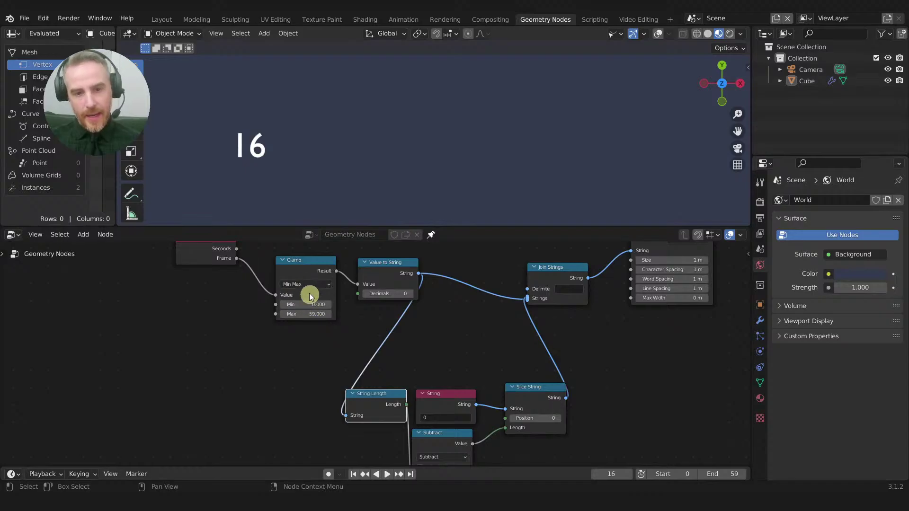
pyautogui.hotkey('alt', 'Tab')
pyautogui.click(304, 321)
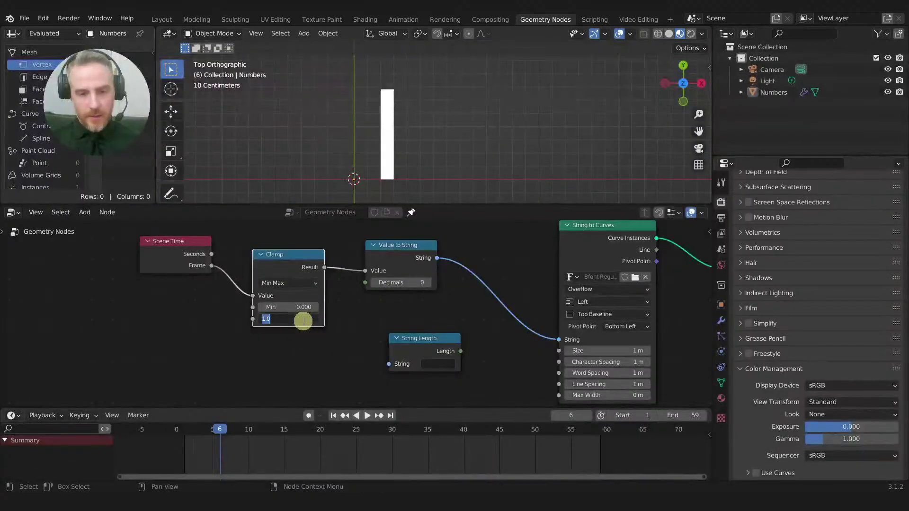
pyautogui.write('59')
pyautogui.press('Return')
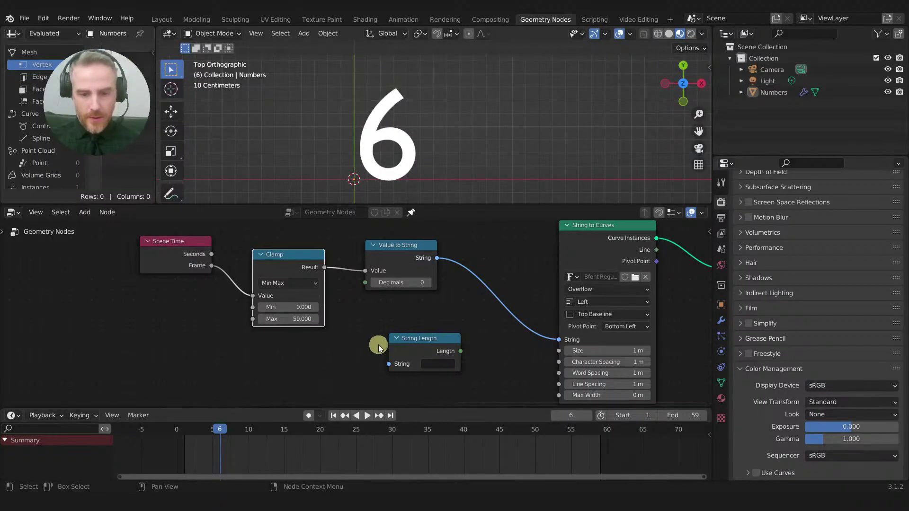
# Step: Check the example's links again, and feed the Value to String output into the String Length node, tidying the node positions
pyautogui.hotkey('alt', 'Tab')
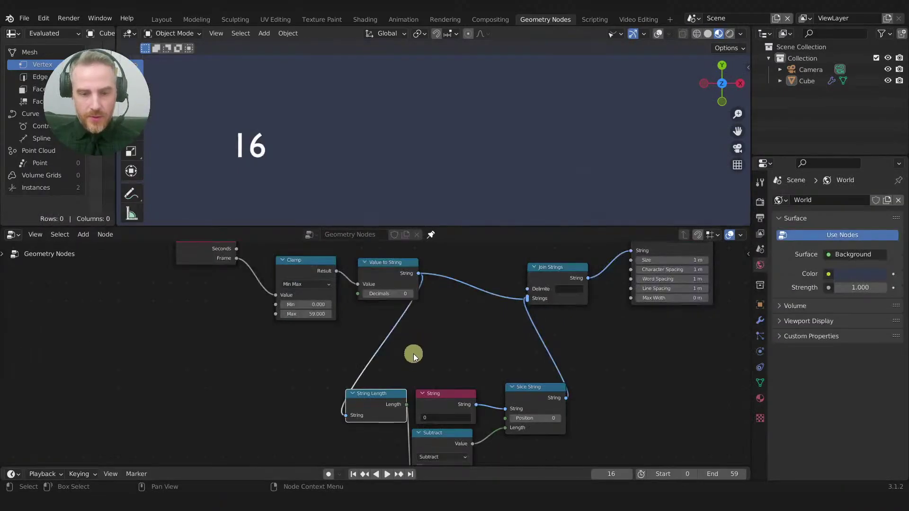
pyautogui.hotkey('alt', 'Tab')
pyautogui.moveTo(407, 257); pyautogui.dragTo(389, 263)
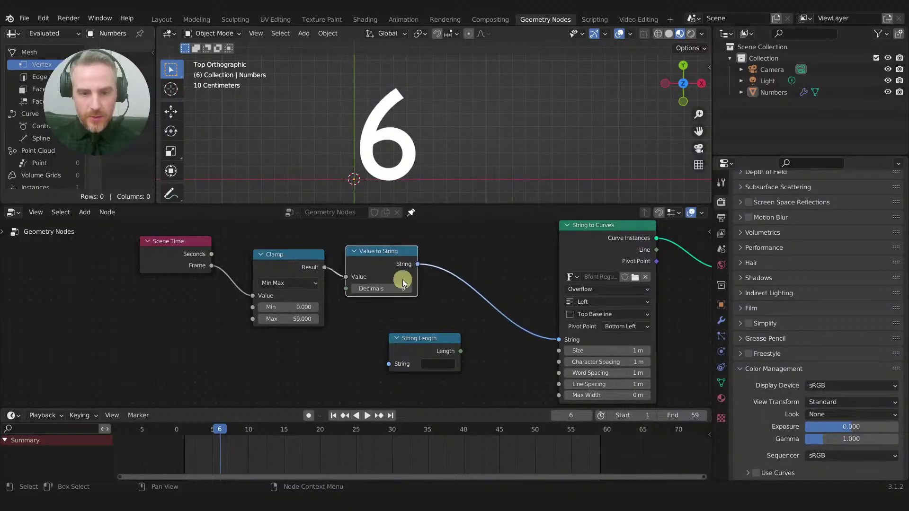
pyautogui.moveTo(422, 345); pyautogui.dragTo(492, 276)
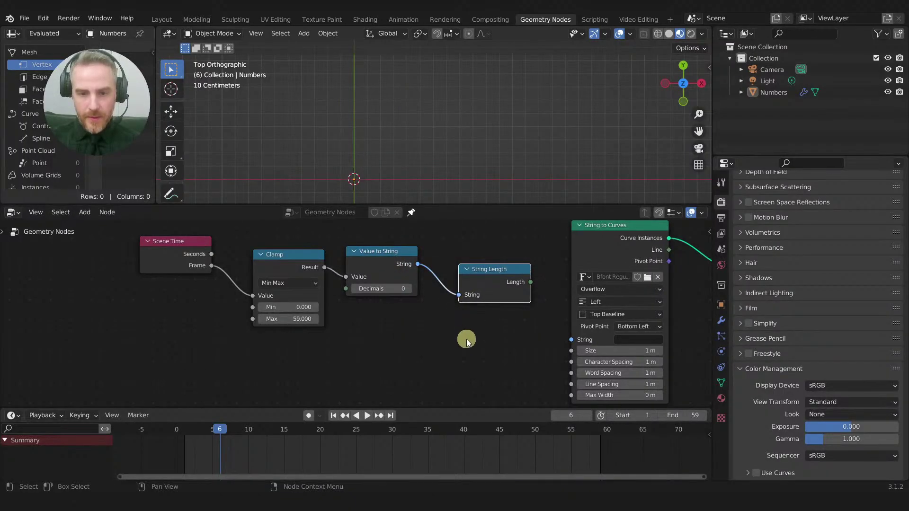
pyautogui.moveTo(467, 339); pyautogui.dragTo(369, 330, button='middle')
pyautogui.moveTo(436, 272); pyautogui.dragTo(455, 303)
pyautogui.moveTo(397, 260); pyautogui.dragTo(388, 267)
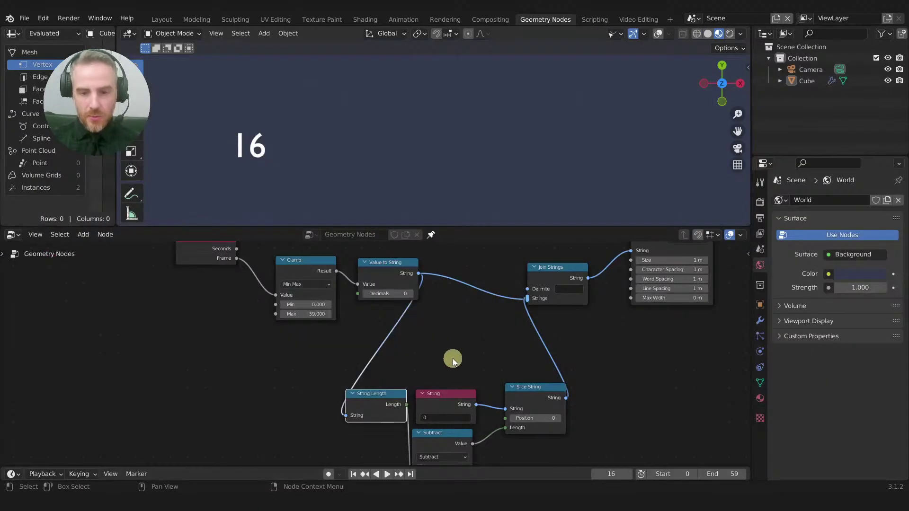
# Step: Switch to the finished example and spread out its String, Subtract and Slice String nodes to examine how they are linked
pyautogui.moveTo(453, 359); pyautogui.dragTo(367, 290, button='middle')
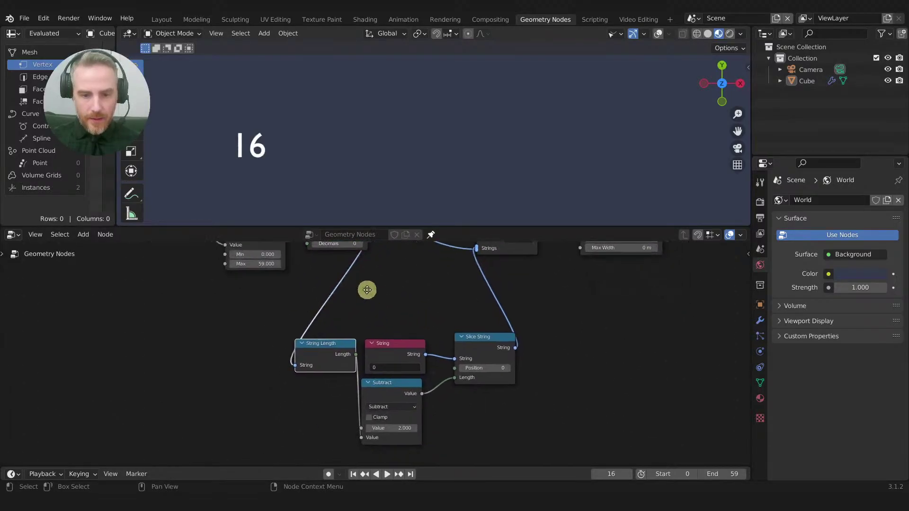
pyautogui.moveTo(395, 391); pyautogui.dragTo(406, 390)
pyautogui.moveTo(388, 351); pyautogui.dragTo(398, 335)
pyautogui.moveTo(462, 341); pyautogui.dragTo(473, 345)
pyautogui.moveTo(398, 323); pyautogui.dragTo(412, 325)
pyautogui.moveTo(405, 381); pyautogui.dragTo(410, 383)
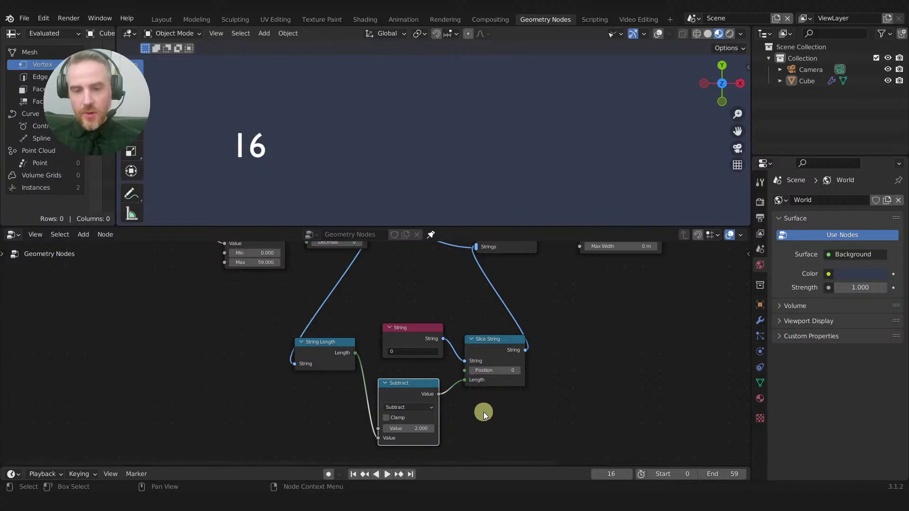
pyautogui.scroll(-2, 482, 413)
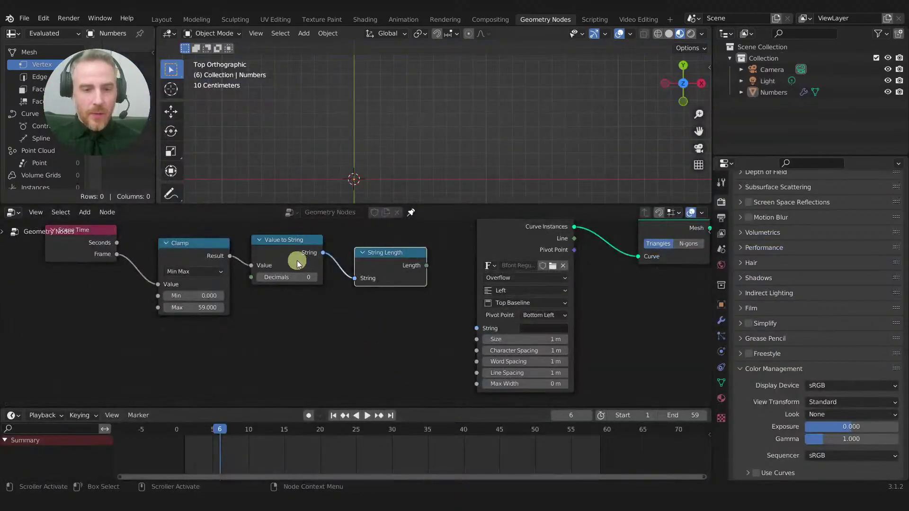
# Step: Return to the Numbers scene and move the String Length node below the Clamp and Value to String nodes
pyautogui.moveTo(388, 260); pyautogui.dragTo(380, 281)
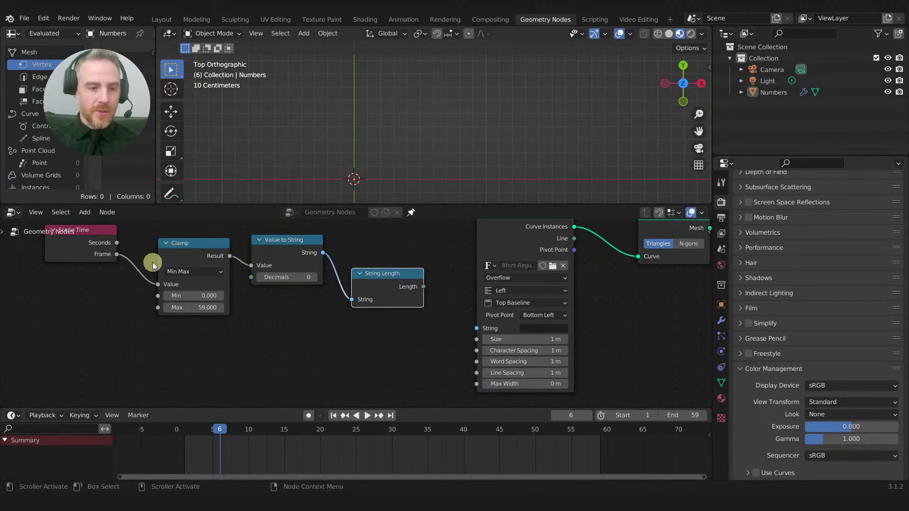
pyautogui.keyDown('shift'); pyautogui.moveTo(380, 176); pyautogui.dragTo(345, 199, button='middle'); pyautogui.keyUp('shift')
pyautogui.moveTo(376, 294); pyautogui.dragTo(221, 364)
pyautogui.moveTo(334, 357); pyautogui.dragTo(300, 341, button='middle')
pyautogui.scroll(-2, 391, 337)
pyautogui.scroll(-1, 298, 341)
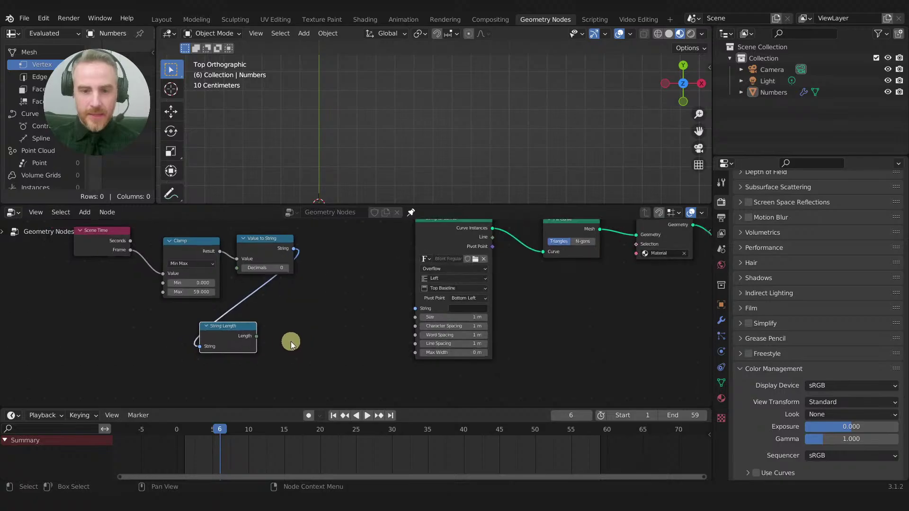
pyautogui.moveTo(269, 367); pyautogui.dragTo(276, 377, button='middle')
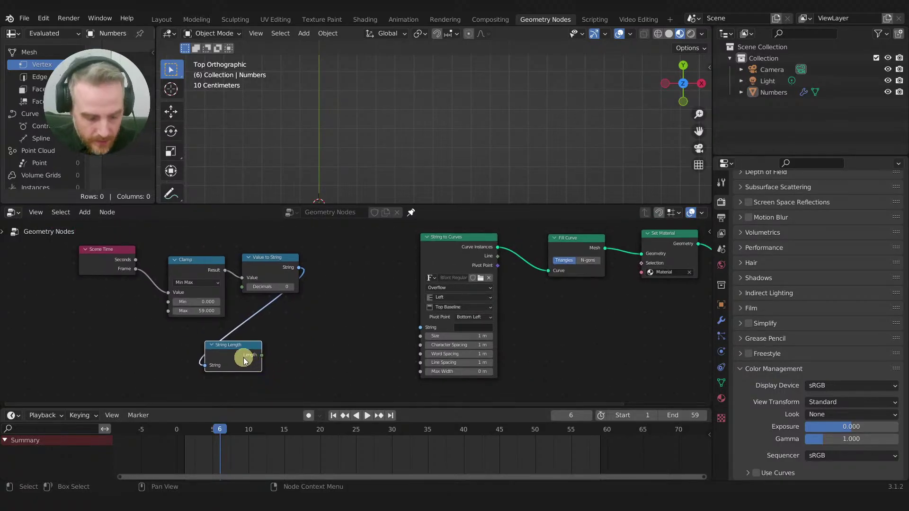
# Step: Check the Subtract node in the finished example, and add a Math node beside String Length in the Numbers scene
pyautogui.moveTo(251, 355); pyautogui.dragTo(306, 327, button='middle')
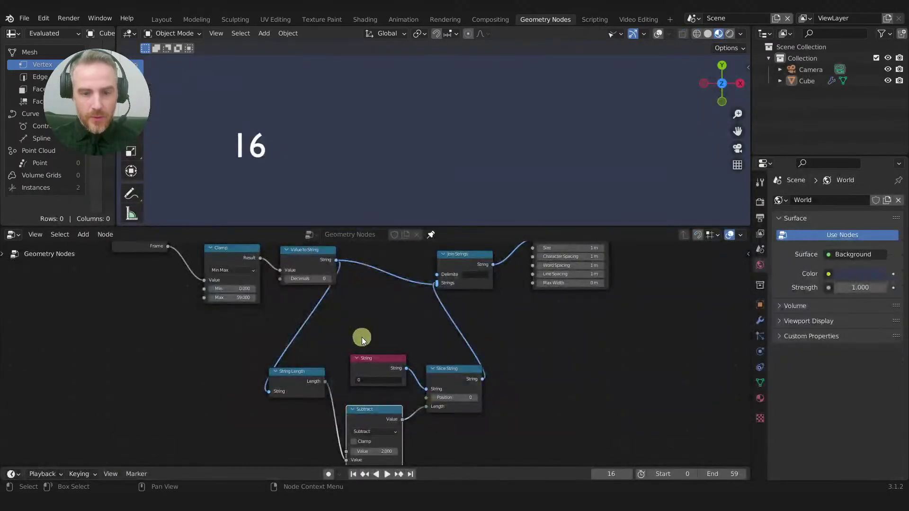
pyautogui.moveTo(362, 336); pyautogui.dragTo(353, 300, button='middle')
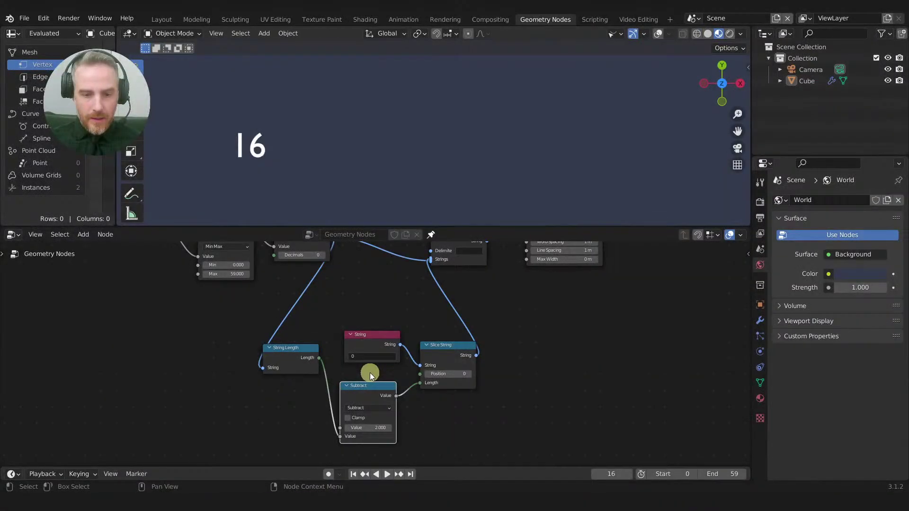
pyautogui.hotkey('alt', 'Tab')
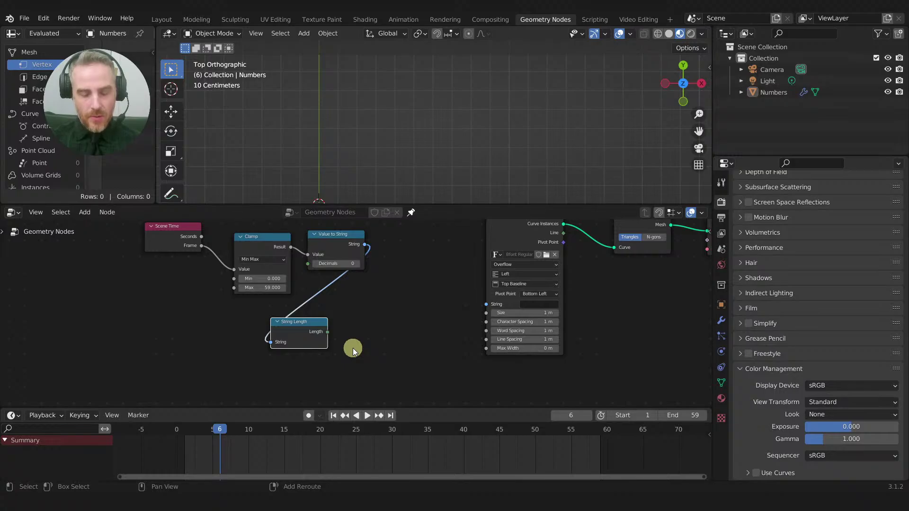
pyautogui.hotkey('shift', 'a')
pyautogui.click(333, 259)
pyautogui.write('math')
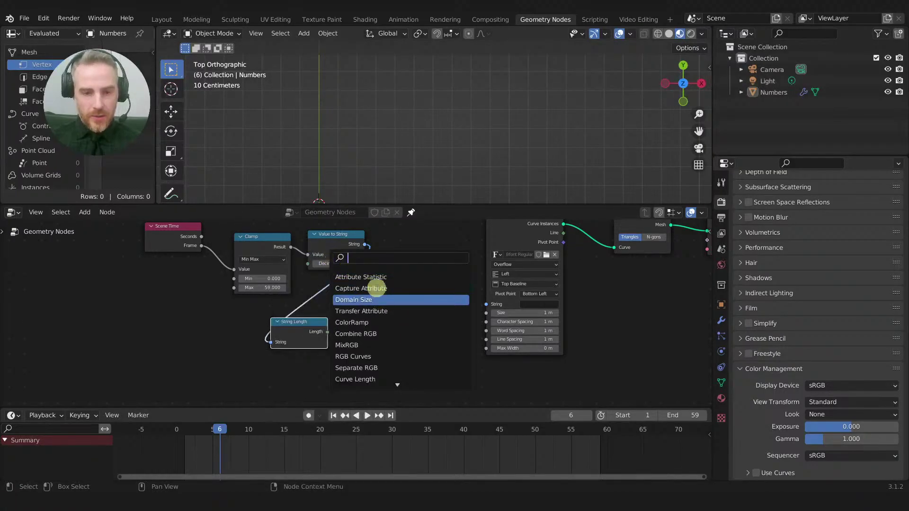
pyautogui.press('Return')
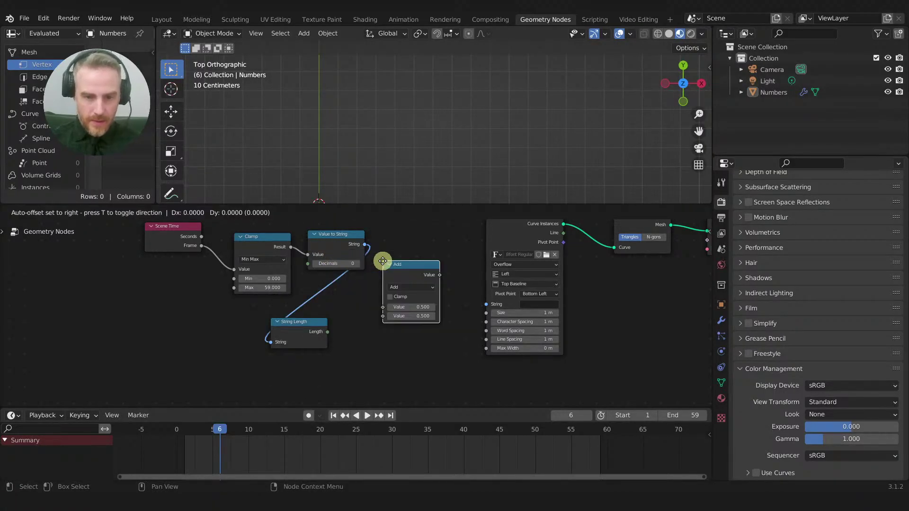
pyautogui.click(353, 311)
# Step: Link String Length's output to the Math node's first value, set it to Subtract, and enter 2 as the second value
pyautogui.moveTo(328, 332); pyautogui.dragTo(351, 350)
pyautogui.click(379, 330)
pyautogui.click(373, 360)
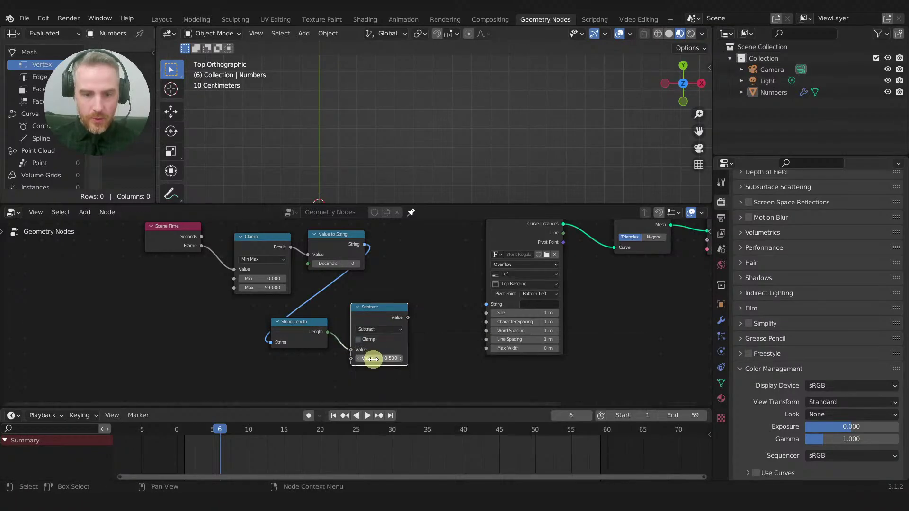
pyautogui.moveTo(373, 318); pyautogui.dragTo(374, 332)
pyautogui.click(385, 372)
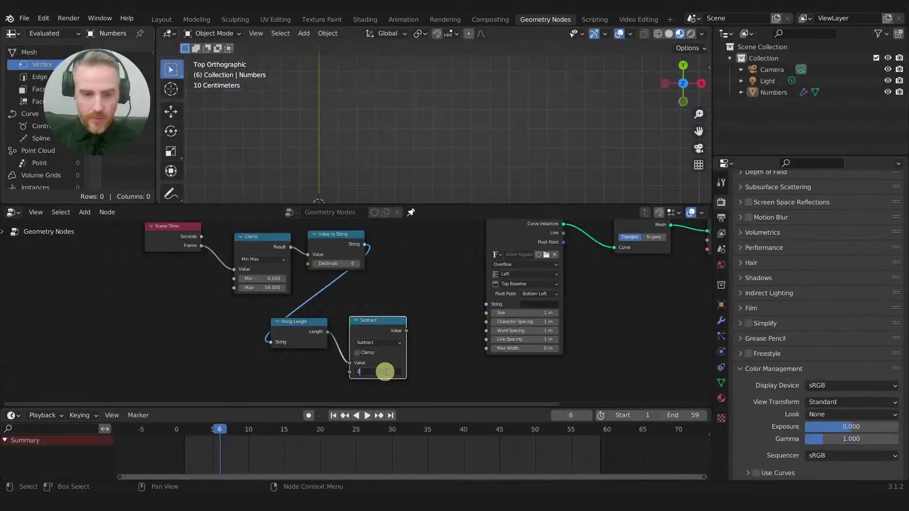
pyautogui.write('2')
pyautogui.press('Return')
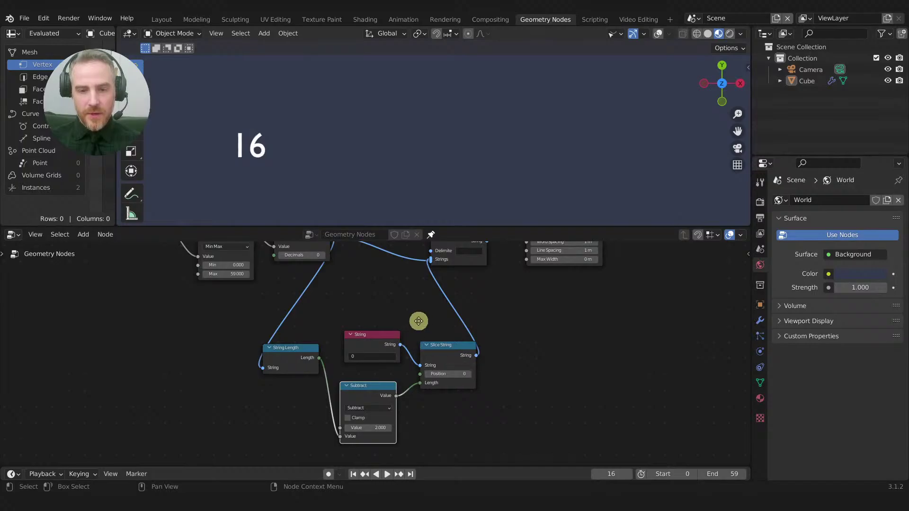
# Step: Review the overall node layout in the finished example, and add a String node above Subtract in the Numbers scene
pyautogui.moveTo(420, 318); pyautogui.dragTo(365, 346, button='middle')
pyautogui.moveTo(451, 342); pyautogui.dragTo(471, 431, button='middle')
pyautogui.scroll(-5, 516, 422)
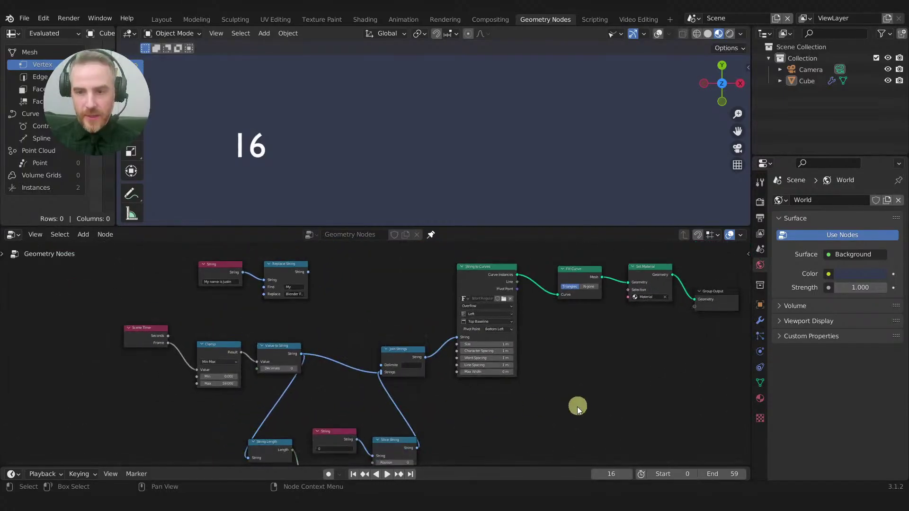
pyautogui.scroll(3, 559, 348)
pyautogui.moveTo(436, 394); pyautogui.dragTo(392, 318, button='middle')
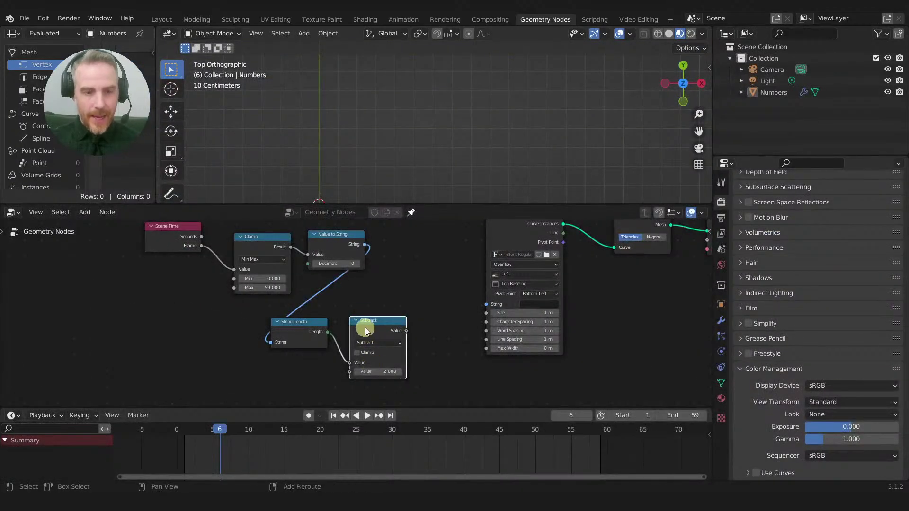
pyautogui.hotkey('shift', 'a')
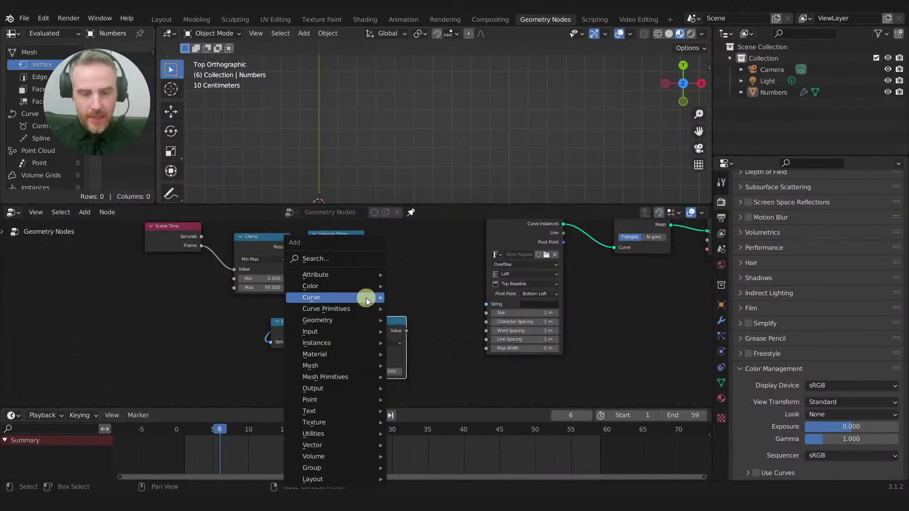
pyautogui.click(350, 260)
pyautogui.write('string')
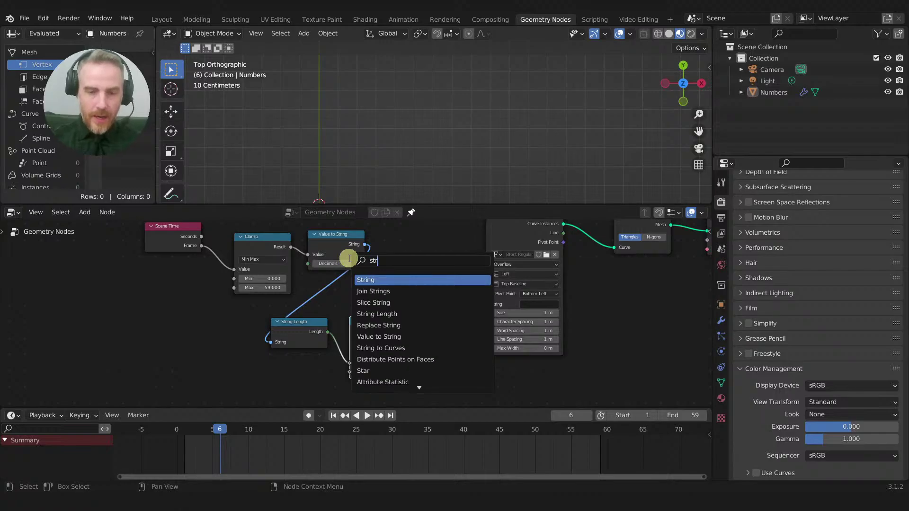
pyautogui.press('Return')
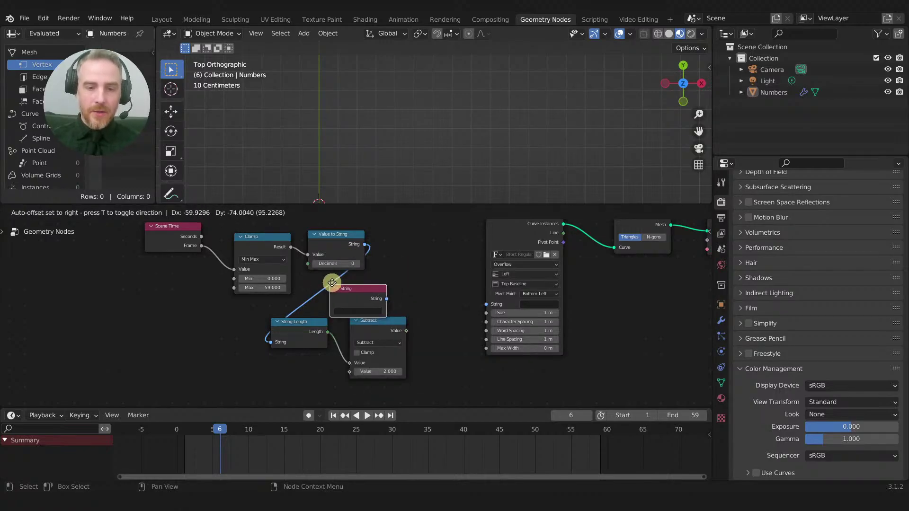
pyautogui.click(339, 279)
# Step: Enter 0 as the String node's text and adjust its position above the Subtract node
pyautogui.scroll(2, 397, 322)
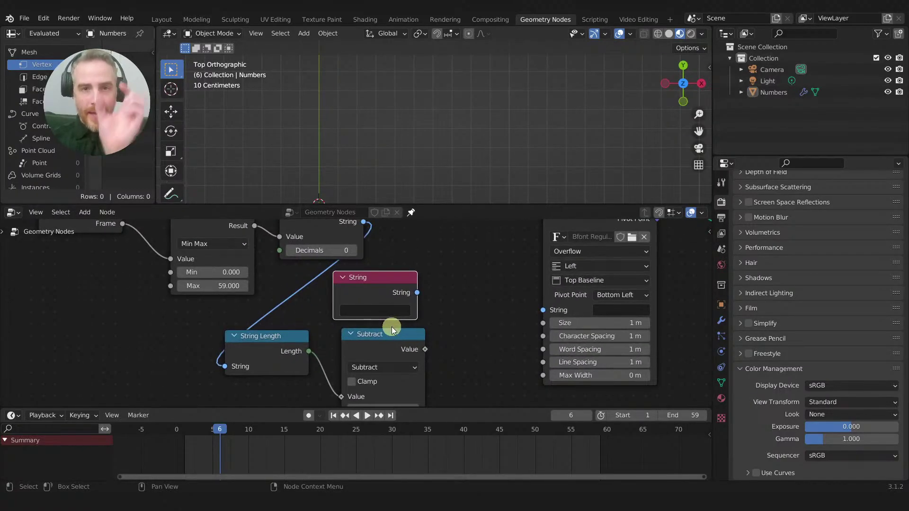
pyautogui.click(367, 308)
pyautogui.press('Return')
pyautogui.moveTo(382, 293); pyautogui.dragTo(383, 281)
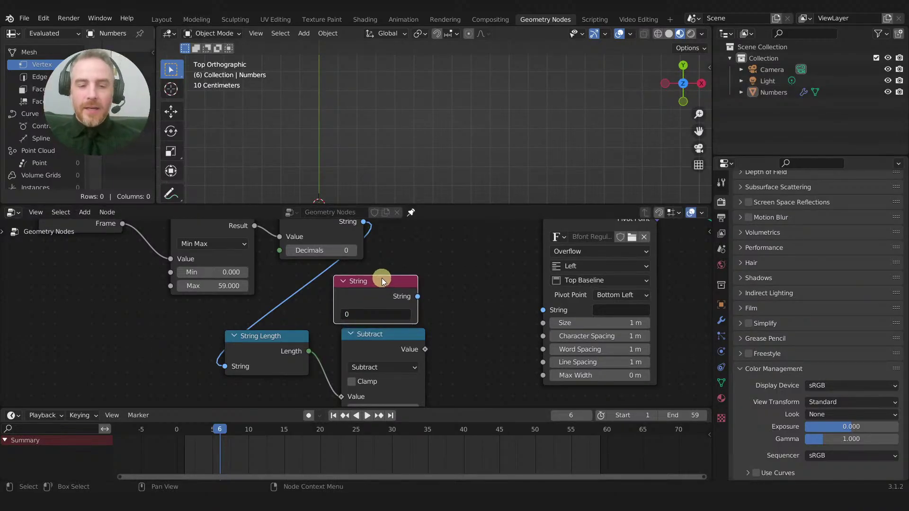
pyautogui.moveTo(407, 170); pyautogui.dragTo(409, 164, button='middle')
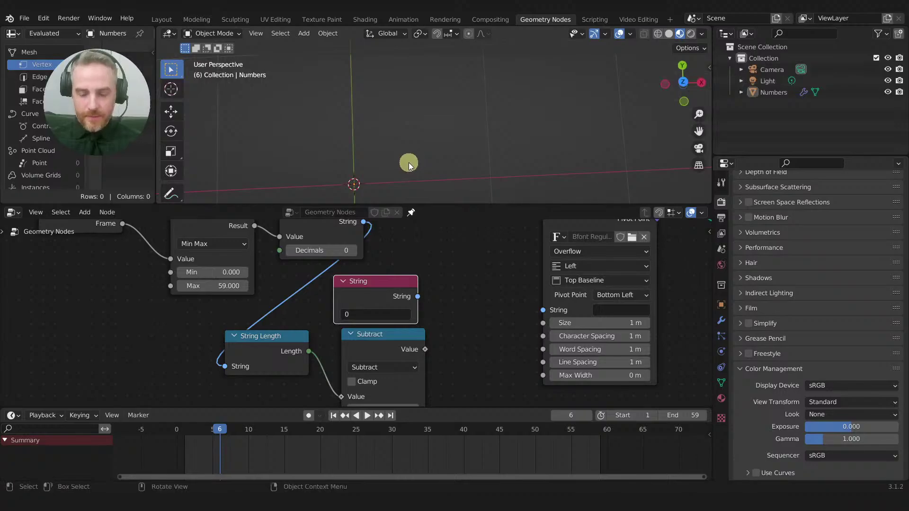
pyautogui.press('KP_7')
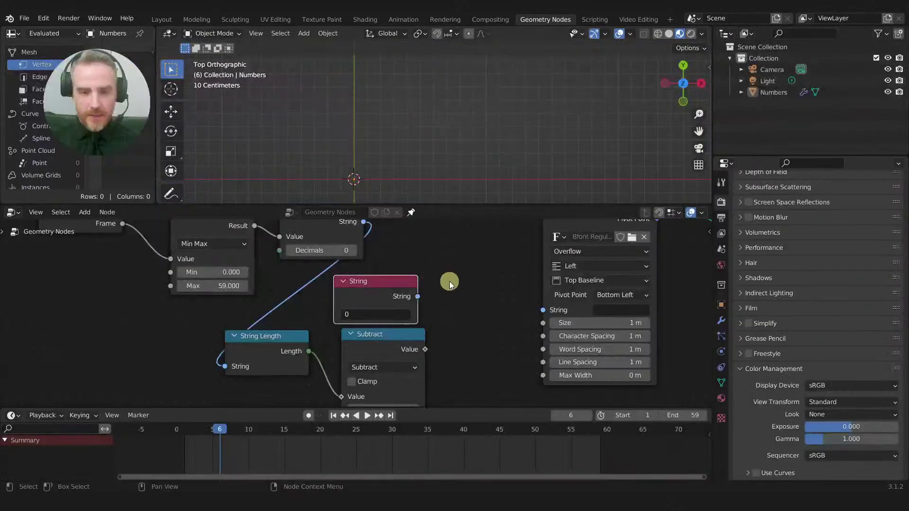
pyautogui.hotkey('shift', 's')
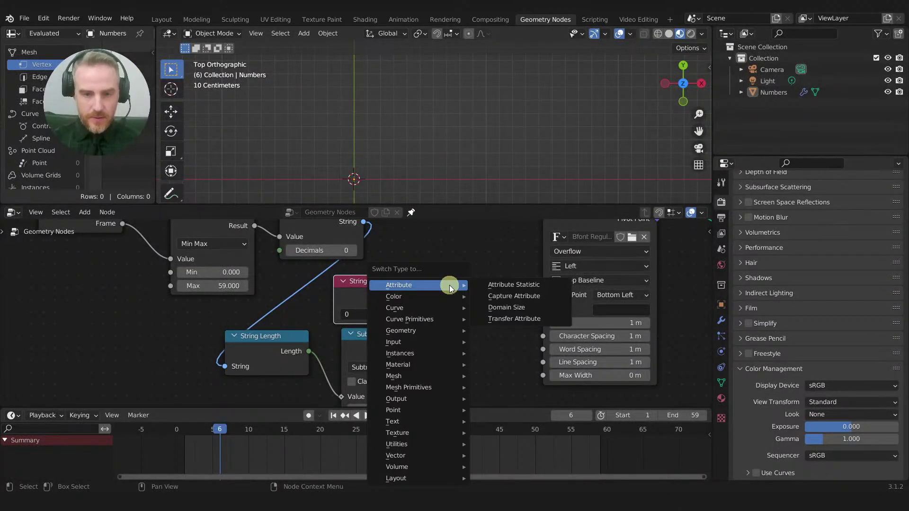
pyautogui.press('Escape')
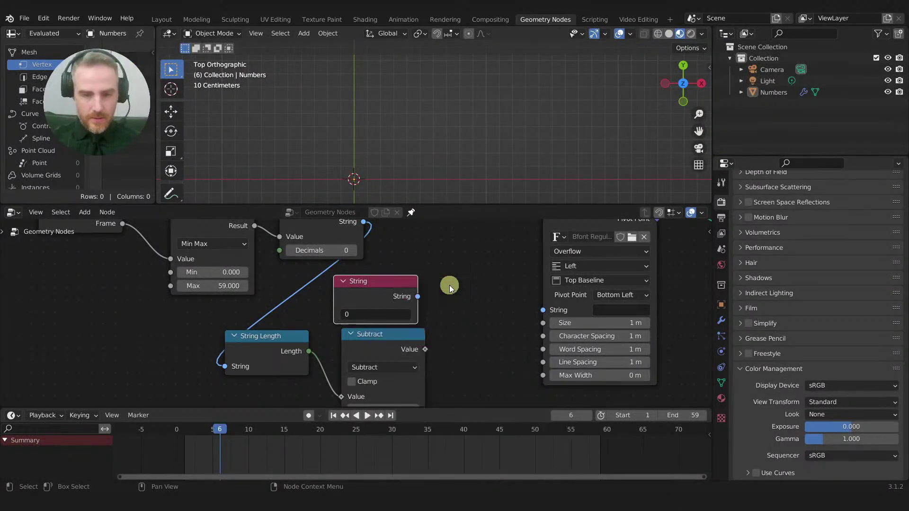
# Step: Add a Slice String node between the String and Subtract nodes and String to Curves
pyautogui.hotkey('shift', 'a')
pyautogui.write('s')
pyautogui.write('sli')
pyautogui.press('Return')
pyautogui.click(443, 286)
pyautogui.scroll(-1, 513, 303)
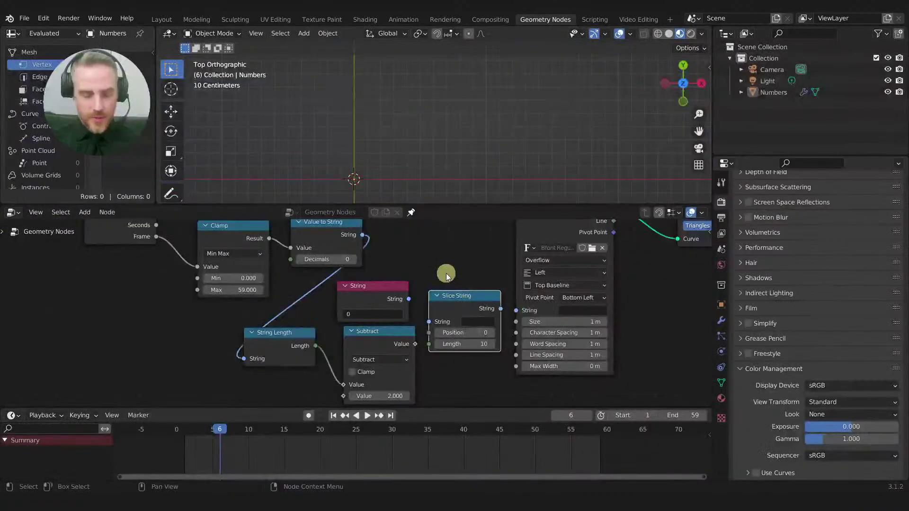
# Step: Add a Join Strings node near the Slice String node
pyautogui.hotkey('shift', 'a')
pyautogui.write('join')
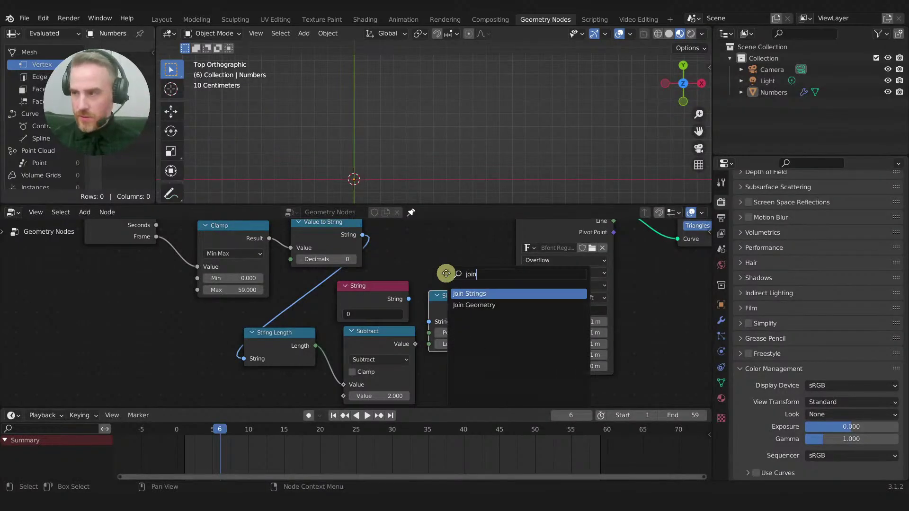
pyautogui.press('Return')
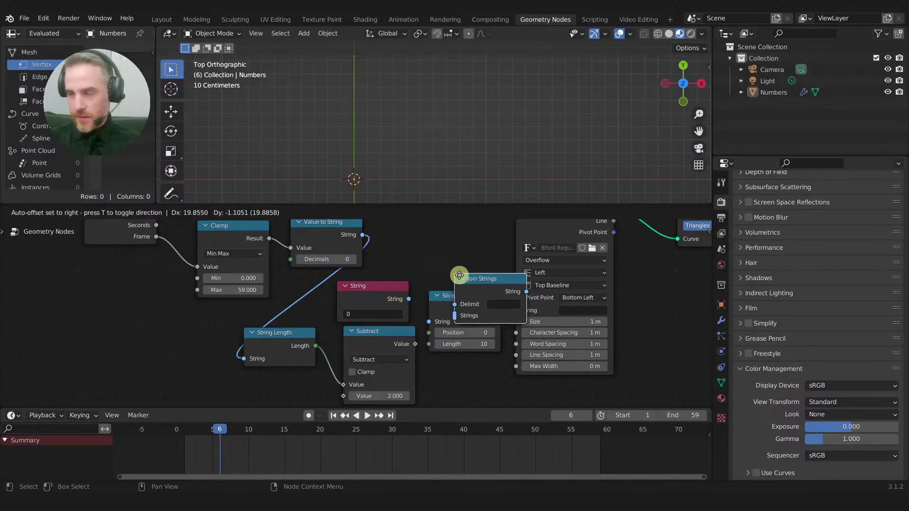
pyautogui.click(446, 249)
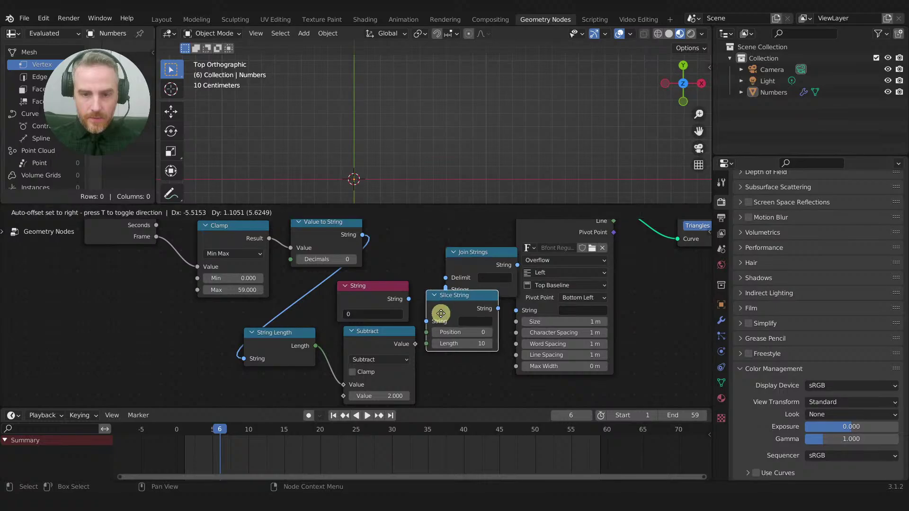
# Step: Shift String to Curves and its downstream nodes farther along the tree, and place Join Strings in the gap after Value to String
pyautogui.scroll(-2, 473, 289)
pyautogui.scroll(-2, 465, 242)
pyautogui.moveTo(468, 255); pyautogui.dragTo(646, 312)
pyautogui.press('g')
pyautogui.click(606, 321)
pyautogui.moveTo(406, 294); pyautogui.dragTo(422, 279)
pyautogui.scroll(4, 392, 293)
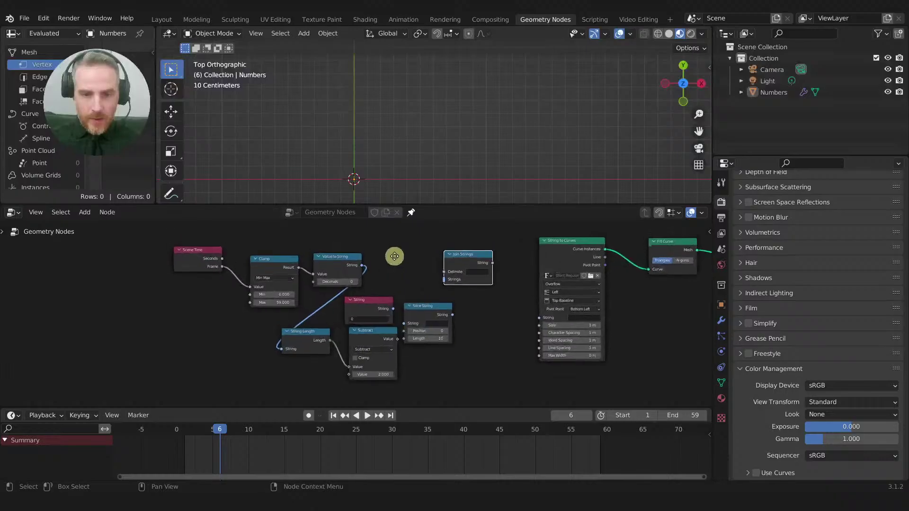
pyautogui.moveTo(374, 289); pyautogui.dragTo(393, 268, button='middle')
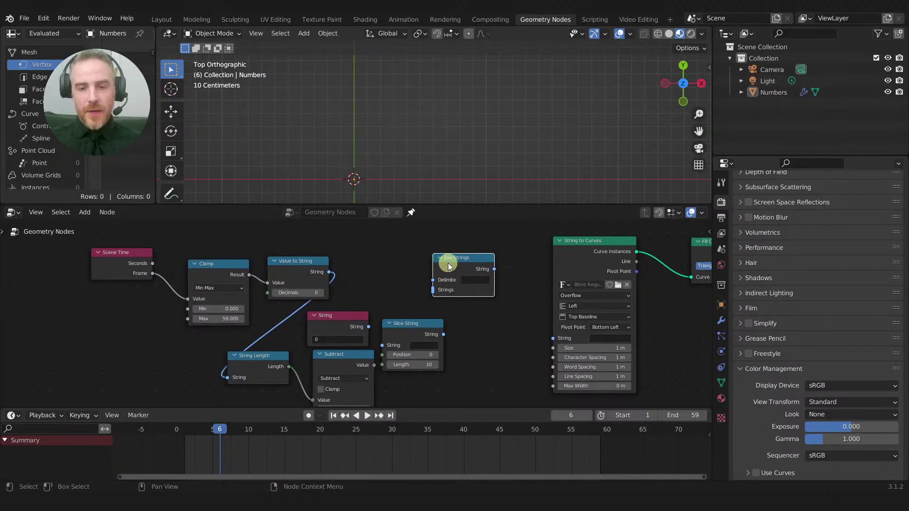
pyautogui.moveTo(448, 265); pyautogui.dragTo(459, 267)
# Step: Link Value to String into Join Strings' Strings input and Join Strings into String to Curves' String input, and scrub to frame 9
pyautogui.moveTo(329, 272); pyautogui.dragTo(447, 288)
pyautogui.scroll(1, 491, 312)
pyautogui.moveTo(491, 313); pyautogui.dragTo(385, 274, button='middle')
pyautogui.moveTo(397, 260); pyautogui.dragTo(448, 333)
pyautogui.moveTo(225, 429)
pyautogui.mouseDown()
pyautogui.moveTo(280, 431)
pyautogui.moveTo(240, 431)
pyautogui.mouseUp()
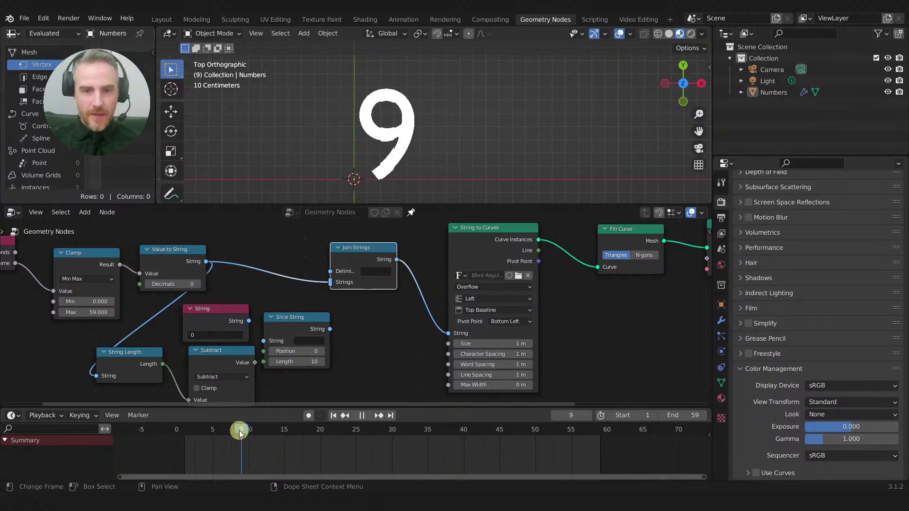
# Step: Select the String, Slice String, String Length and Subtract nodes and reposition them as a group beneath the main chain
pyautogui.moveTo(309, 287); pyautogui.dragTo(426, 304, button='middle')
pyautogui.scroll(-1, 396, 256)
pyautogui.moveTo(283, 310); pyautogui.dragTo(451, 390)
pyautogui.press('g')
pyautogui.click(427, 397)
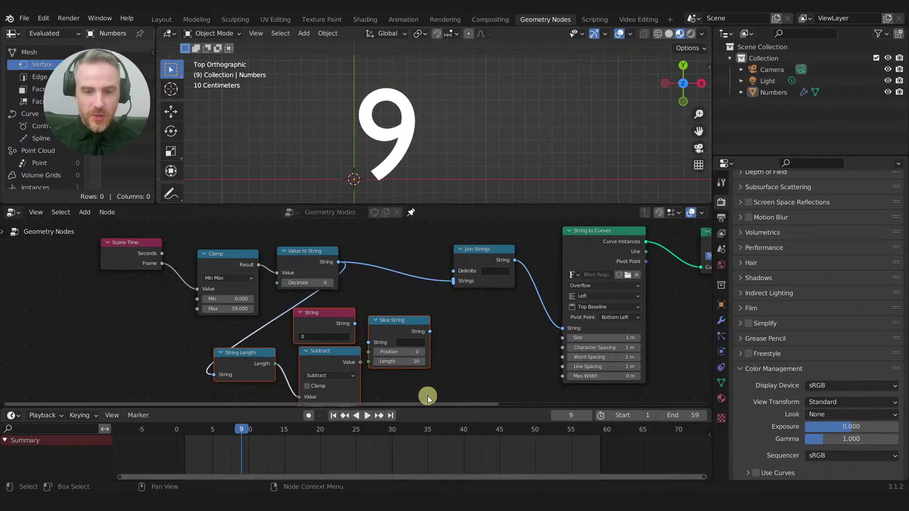
pyautogui.moveTo(469, 369); pyautogui.dragTo(476, 340, button='middle')
pyautogui.scroll(-1, 475, 339)
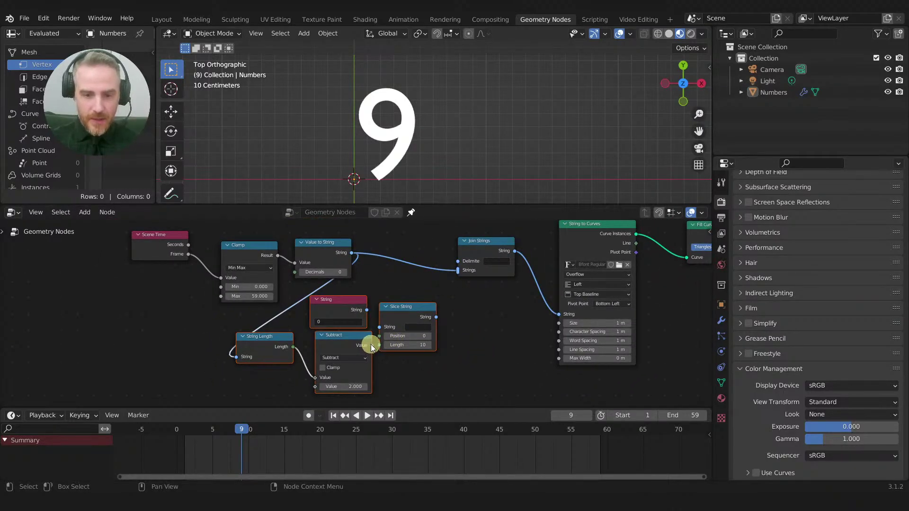
pyautogui.press('g')
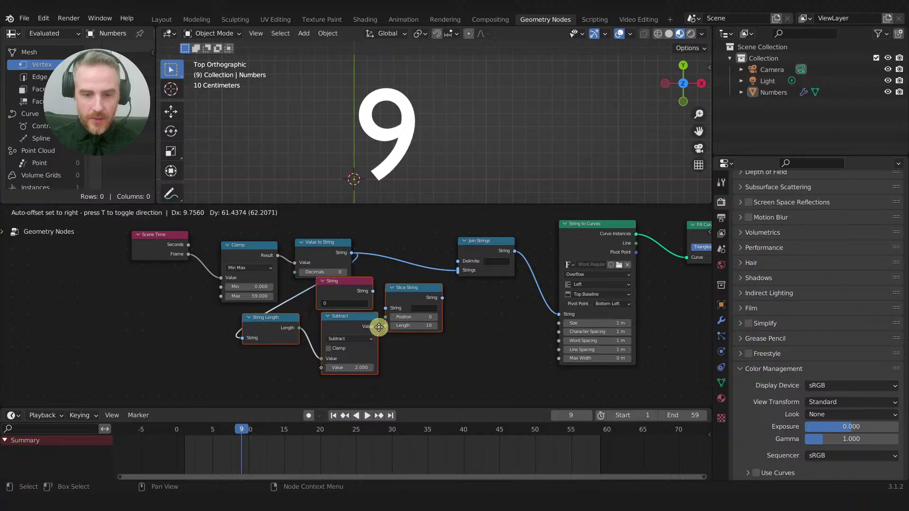
pyautogui.click(373, 353)
# Step: Link Subtract's value to Slice String's Length input, and tidy the spacing of the Slice String and String Length nodes
pyautogui.moveTo(373, 350); pyautogui.dragTo(433, 331)
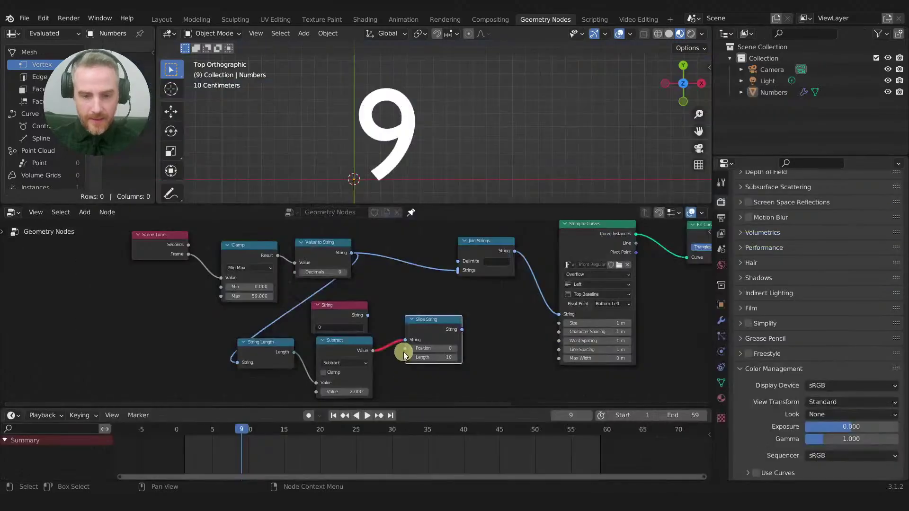
pyautogui.moveTo(405, 340)
pyautogui.mouseDown()
pyautogui.moveTo(389, 362)
pyautogui.moveTo(405, 358)
pyautogui.mouseUp()
pyautogui.moveTo(434, 326); pyautogui.dragTo(426, 327)
pyautogui.moveTo(264, 346); pyautogui.dragTo(275, 346)
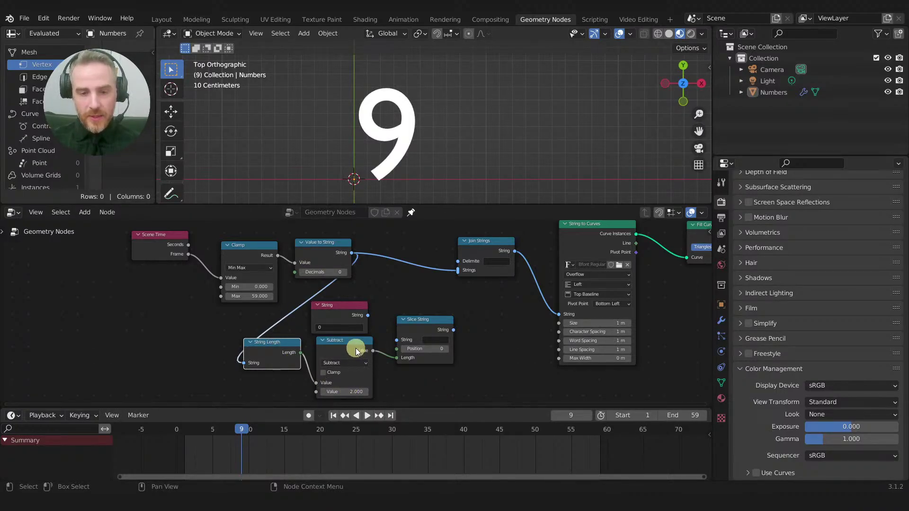
pyautogui.moveTo(419, 328); pyautogui.dragTo(421, 324)
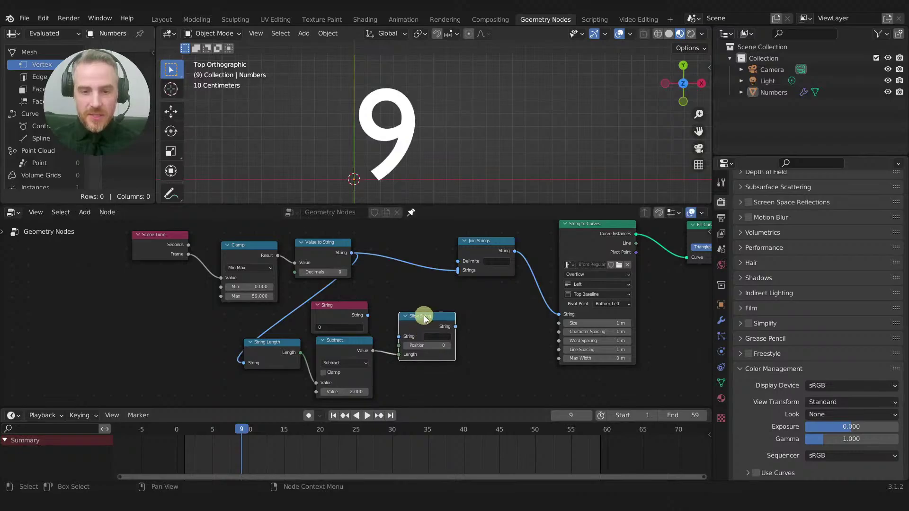
pyautogui.scroll(1, 421, 325)
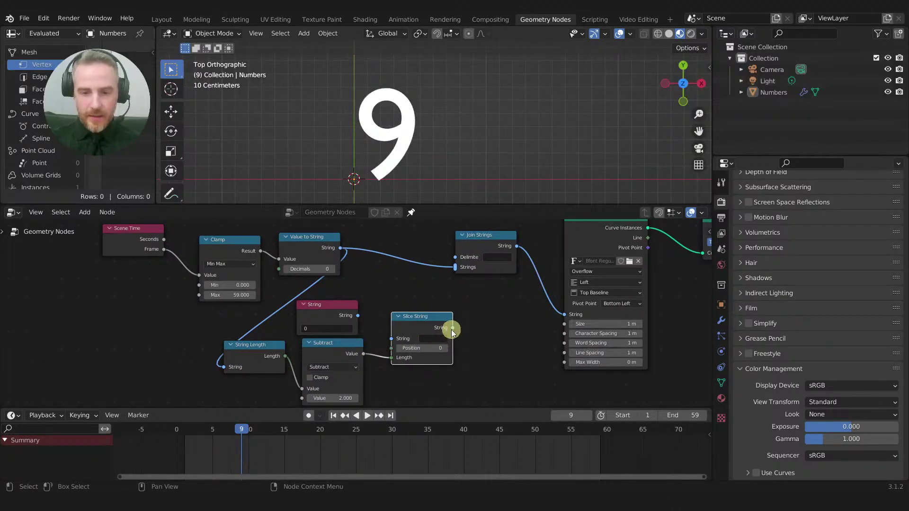
# Step: Link Slice String's output directly to String to Curves' String input and scrub to frame 29 to test it
pyautogui.moveTo(454, 328); pyautogui.dragTo(566, 316)
pyautogui.click(319, 432)
pyautogui.click(367, 415)
pyautogui.moveTo(368, 423); pyautogui.dragTo(387, 430)
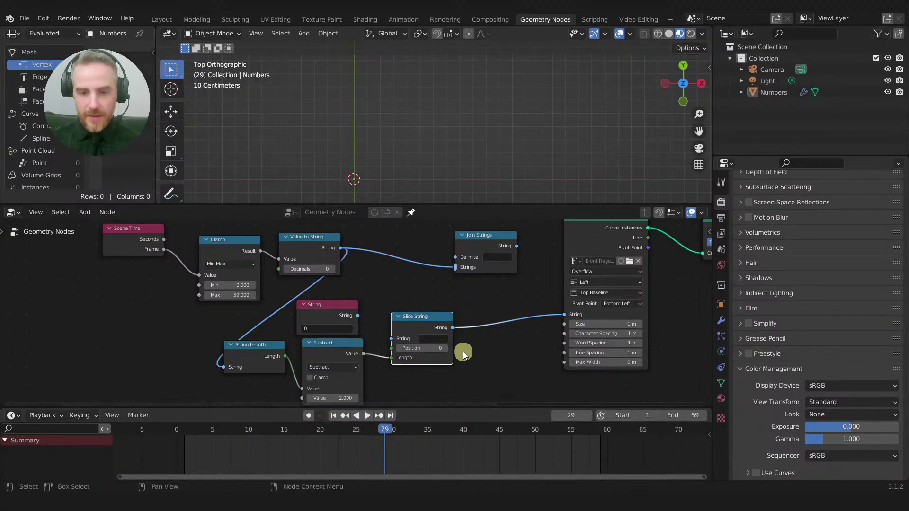
pyautogui.moveTo(358, 315); pyautogui.dragTo(377, 325)
pyautogui.moveTo(530, 319); pyautogui.dragTo(413, 326, button='middle')
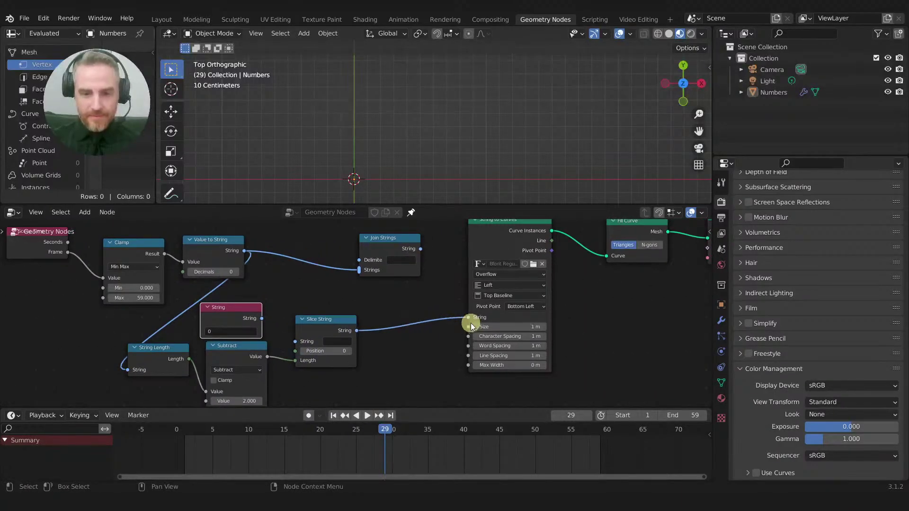
pyautogui.moveTo(379, 358); pyautogui.dragTo(444, 341, button='middle')
# Step: Try the Add operation on the math node feeding Slice String, and restore it to Subtract with 2 as the second value
pyautogui.moveTo(308, 383)
pyautogui.mouseDown()
pyautogui.moveTo(295, 379)
pyautogui.moveTo(319, 382)
pyautogui.moveTo(278, 385)
pyautogui.moveTo(304, 383)
pyautogui.mouseUp()
pyautogui.click(311, 353)
pyautogui.click(310, 376)
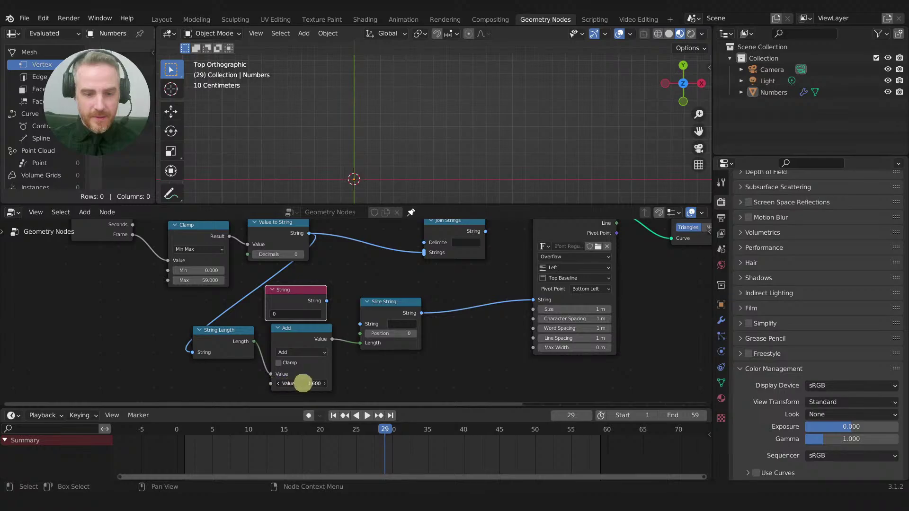
pyautogui.click(320, 355)
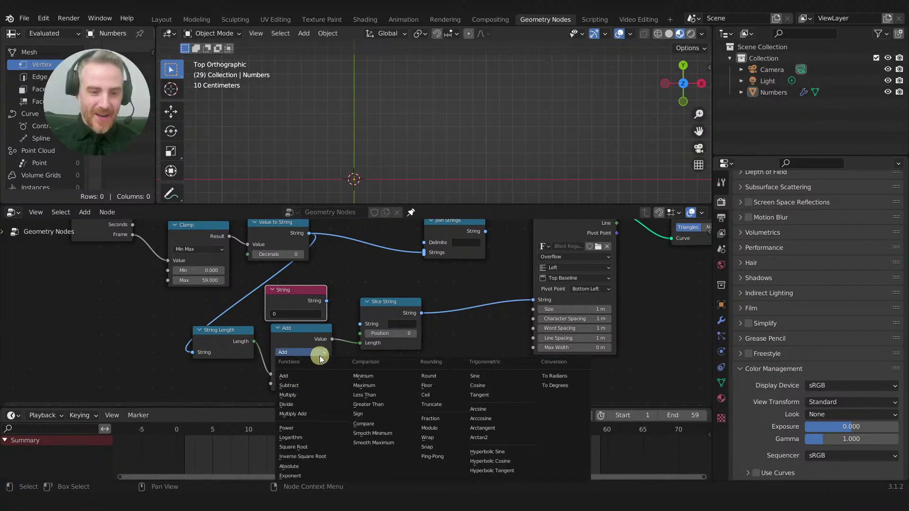
pyautogui.click(309, 385)
pyautogui.moveTo(467, 325); pyautogui.dragTo(461, 348, button='middle')
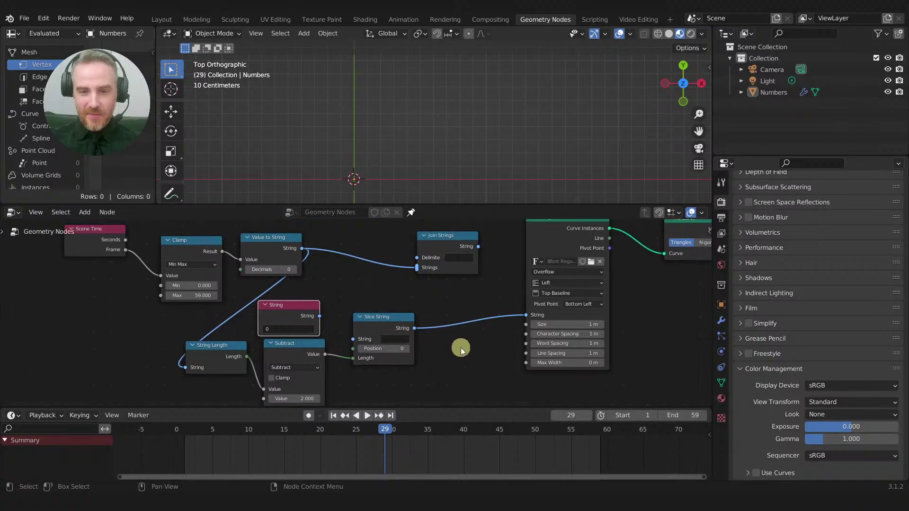
# Step: Link Slice String into Join Strings' Strings input, reconnect Join Strings to String to Curves' String input, and scrub to frame 9
pyautogui.moveTo(415, 328); pyautogui.dragTo(417, 268)
pyautogui.moveTo(479, 246); pyautogui.dragTo(526, 315)
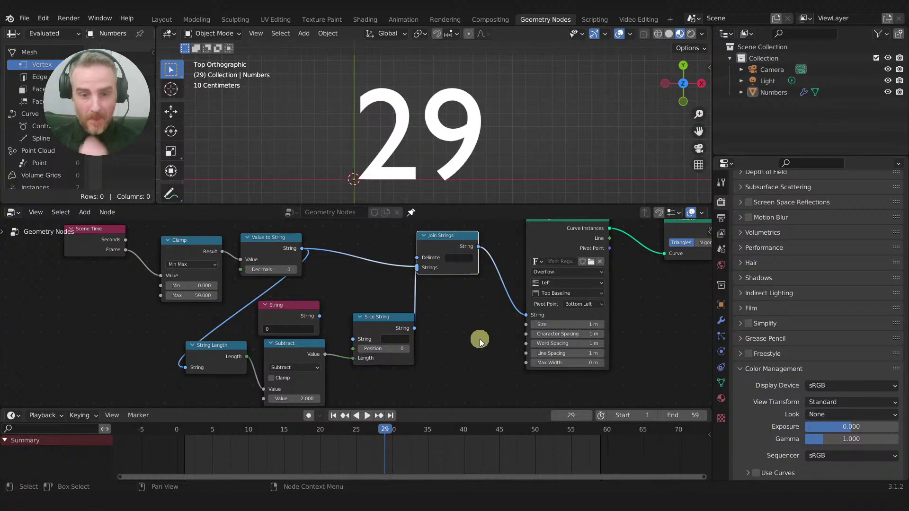
pyautogui.moveTo(391, 316); pyautogui.dragTo(382, 315)
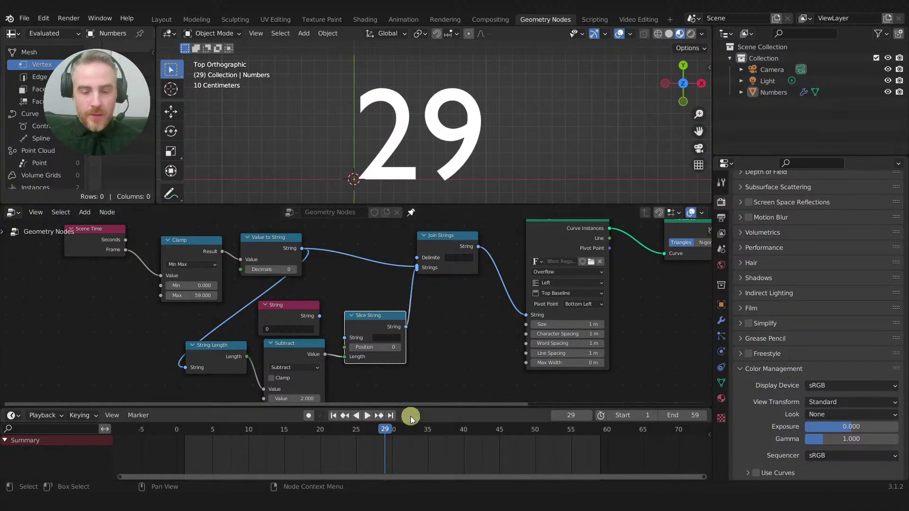
pyautogui.press('space')
pyautogui.moveTo(442, 426); pyautogui.dragTo(240, 461)
# Step: Link the String node holding 0 to Slice String's String input, and reposition the Join Strings node
pyautogui.moveTo(320, 316); pyautogui.dragTo(345, 338)
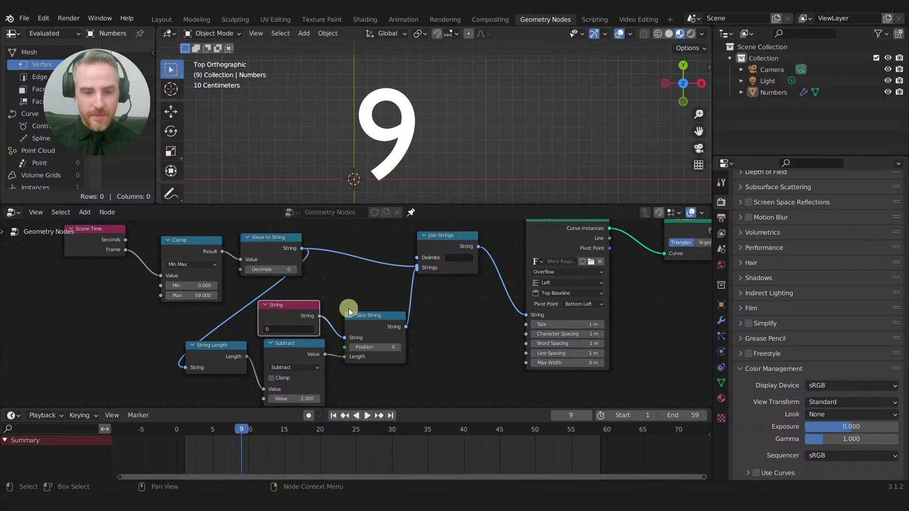
pyautogui.moveTo(350, 311); pyautogui.dragTo(416, 305, button='middle')
pyautogui.moveTo(341, 307); pyautogui.dragTo(350, 306)
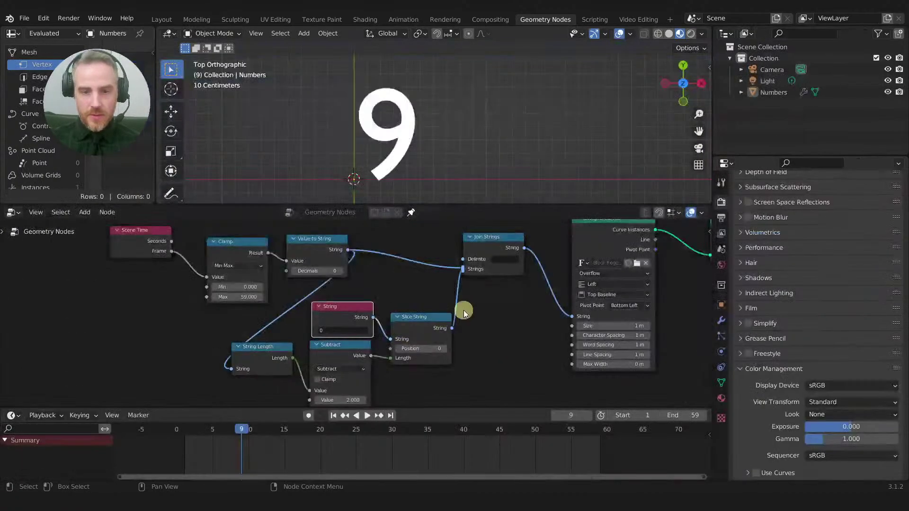
pyautogui.keyDown('ctrl'); pyautogui.hscroll(4, 463, 311); pyautogui.keyUp('ctrl')
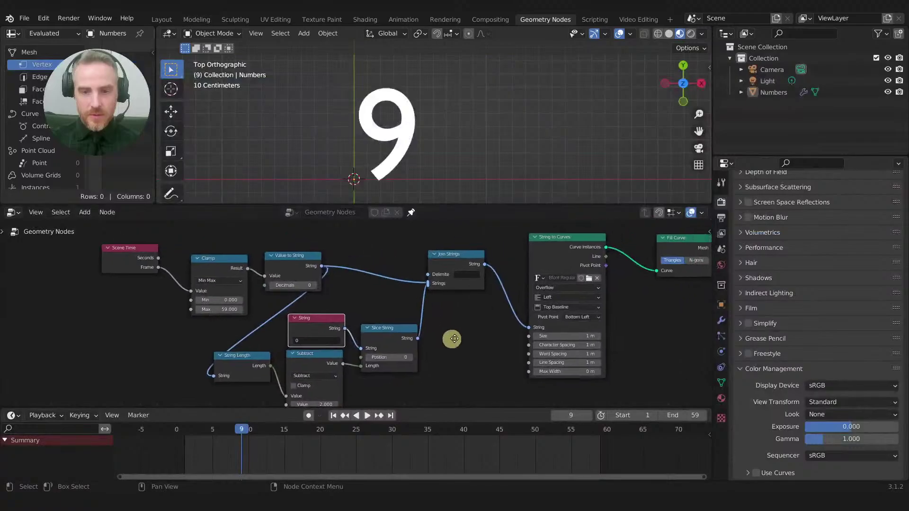
pyautogui.moveTo(421, 268); pyautogui.dragTo(427, 288)
pyautogui.scroll(-6, 635, 345)
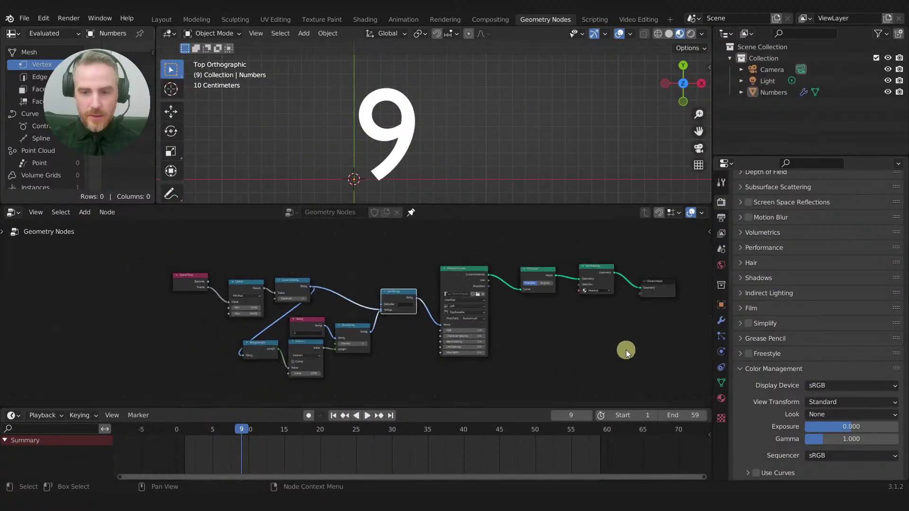
# Step: Switch to the finished example and examine how its String Length, Subtract, Slice String and Join Strings nodes are connected
pyautogui.moveTo(626, 351); pyautogui.dragTo(580, 360, button='middle')
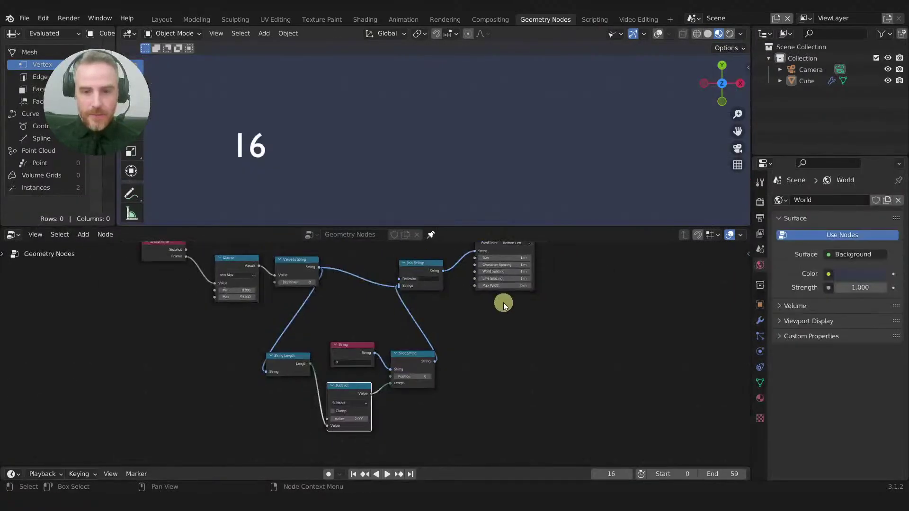
pyautogui.scroll(2, 437, 393)
pyautogui.moveTo(436, 394); pyautogui.dragTo(501, 386, button='middle')
pyautogui.scroll(2, 501, 387)
pyautogui.scroll(2, 502, 386)
pyautogui.moveTo(361, 313); pyautogui.dragTo(481, 312, button='middle')
pyautogui.scroll(-1, 468, 308)
pyautogui.scroll(1, 466, 305)
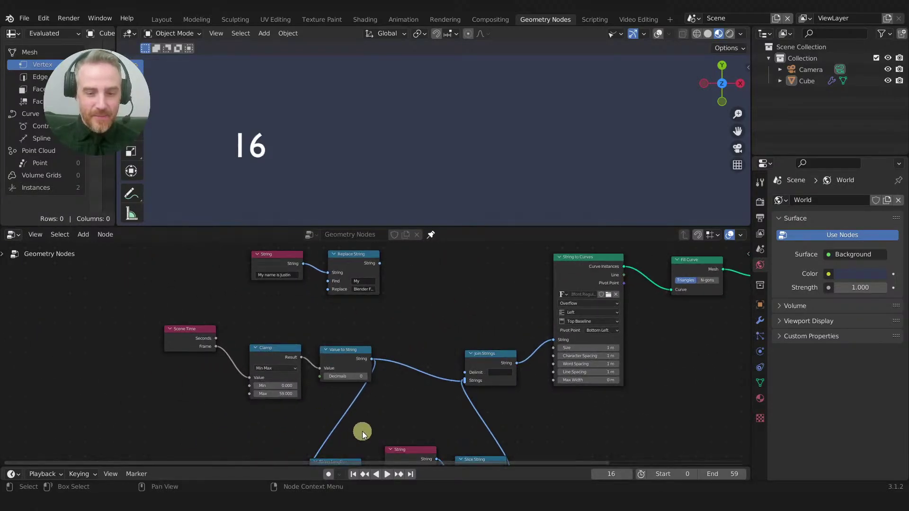
# Step: Expand the example's timeline, scrub to frame 5 to check the zero padding, and compare its node links with the Numbers scene
pyautogui.moveTo(451, 468); pyautogui.dragTo(412, 427)
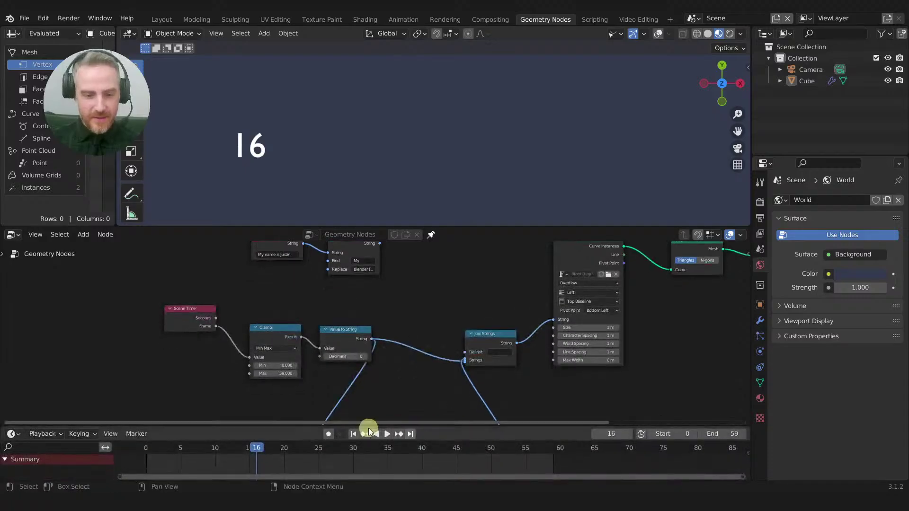
pyautogui.moveTo(256, 443); pyautogui.dragTo(180, 441)
pyautogui.scroll(-1, 322, 356)
pyautogui.moveTo(320, 380); pyautogui.dragTo(347, 308, button='middle')
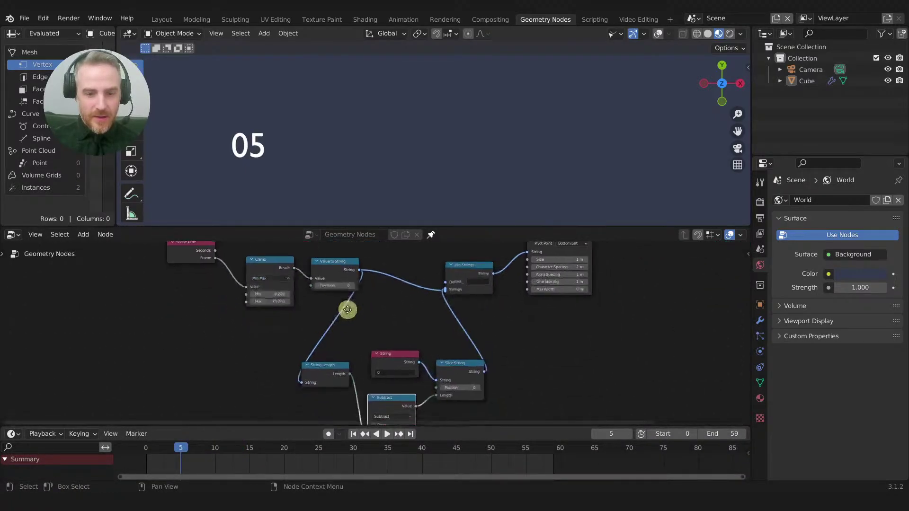
pyautogui.moveTo(413, 318)
pyautogui.mouseDown(button='middle')
pyautogui.moveTo(368, 300)
pyautogui.moveTo(372, 292)
pyautogui.moveTo(373, 324)
pyautogui.moveTo(333, 357)
pyautogui.moveTo(332, 373)
pyautogui.mouseUp(button='middle')
pyautogui.moveTo(351, 293); pyautogui.dragTo(344, 349, button='middle')
pyautogui.moveTo(610, 359); pyautogui.dragTo(587, 336, button='middle')
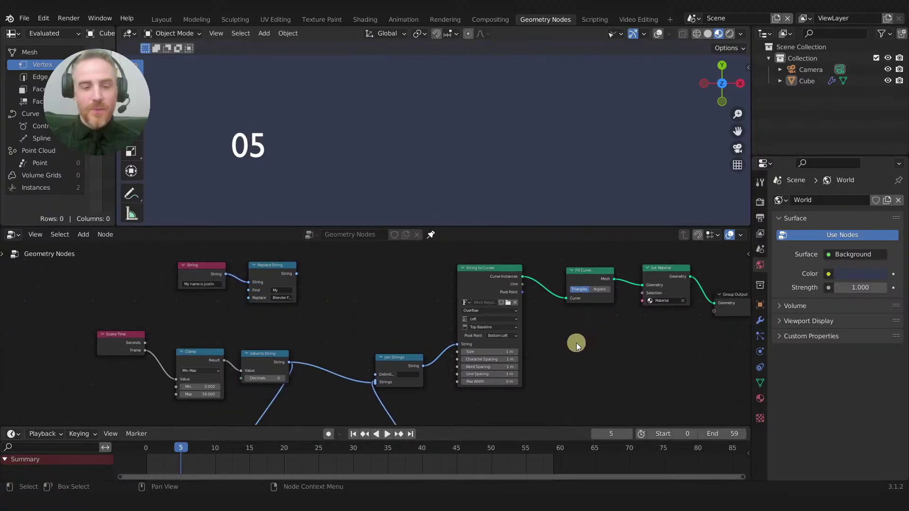
pyautogui.moveTo(343, 305); pyautogui.dragTo(360, 273, button='middle')
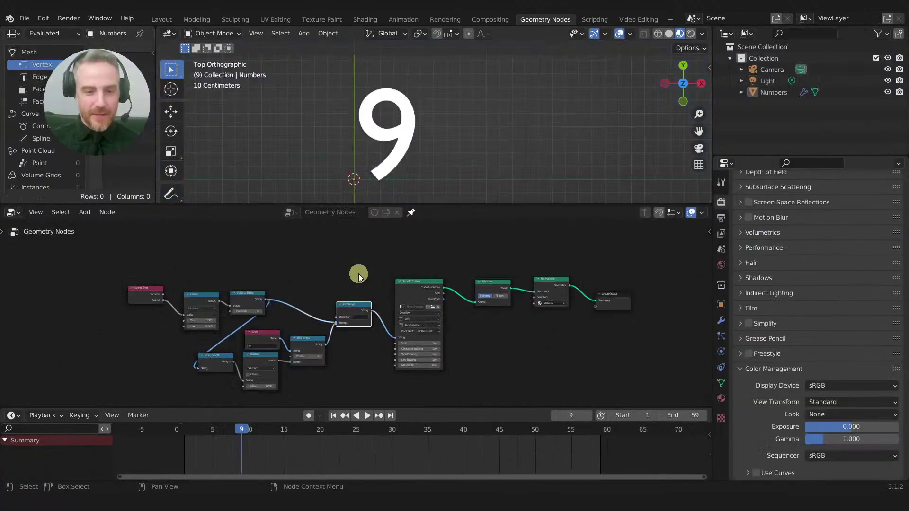
# Step: Recheck the example's Subtract wiring and, in the Numbers scene, move String Length's link to Subtract's second value input
pyautogui.moveTo(357, 272); pyautogui.dragTo(402, 272, button='middle')
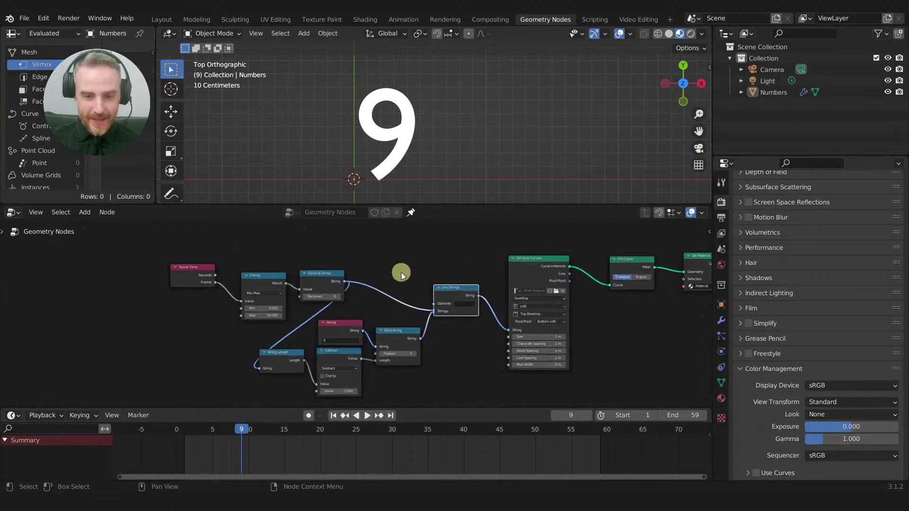
pyautogui.scroll(1, 379, 291)
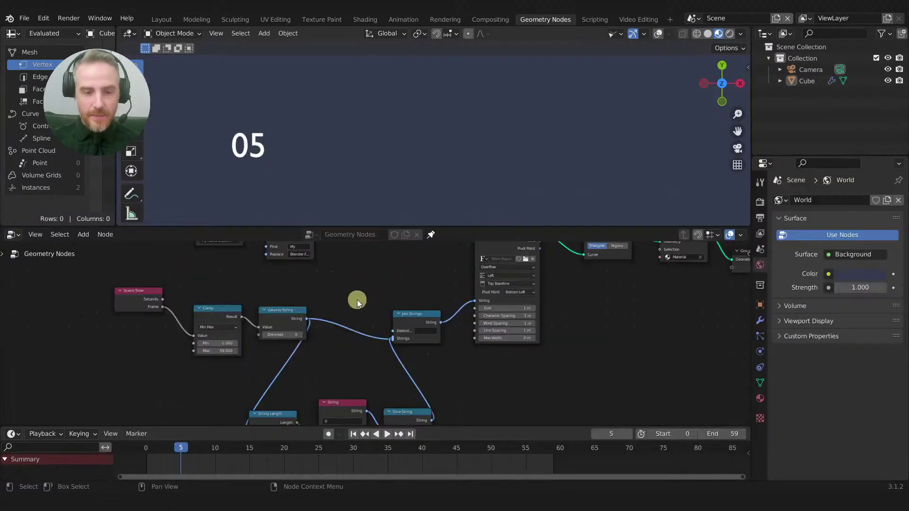
pyautogui.moveTo(357, 299); pyautogui.dragTo(372, 395, button='middle')
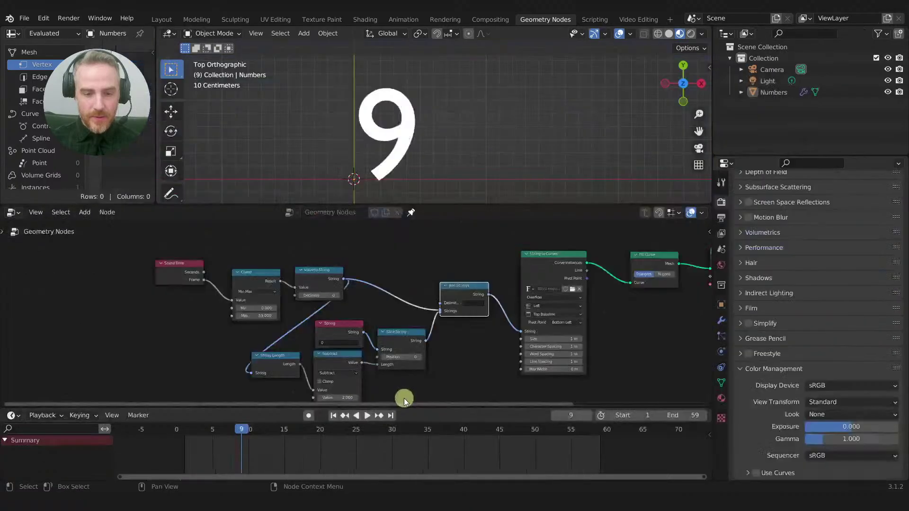
pyautogui.moveTo(405, 398); pyautogui.dragTo(406, 371, button='middle')
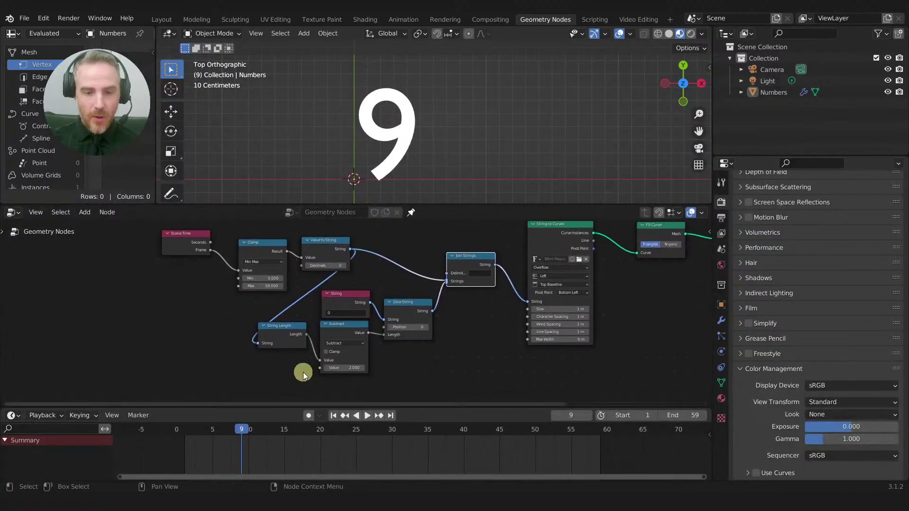
pyautogui.moveTo(321, 364); pyautogui.dragTo(320, 368)
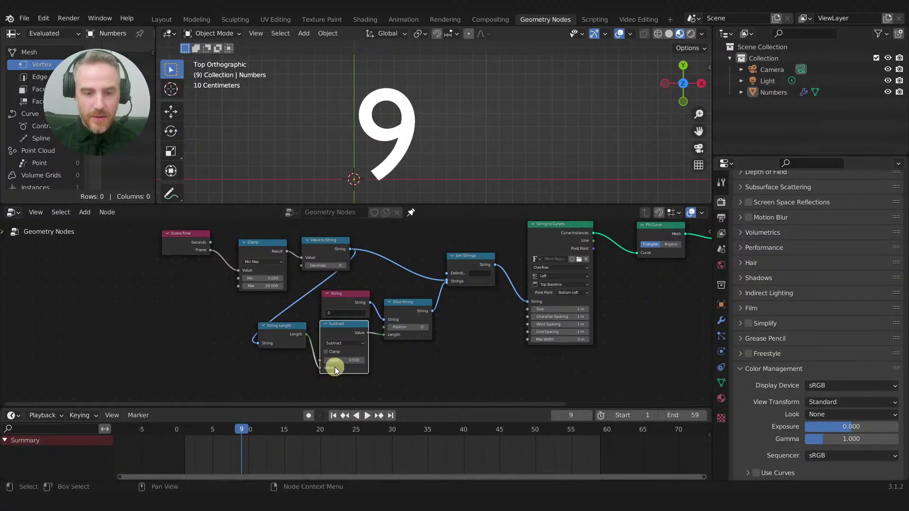
# Step: Set the Subtract node's first value to 2.000 in the Numbers scene
pyautogui.press('Return')
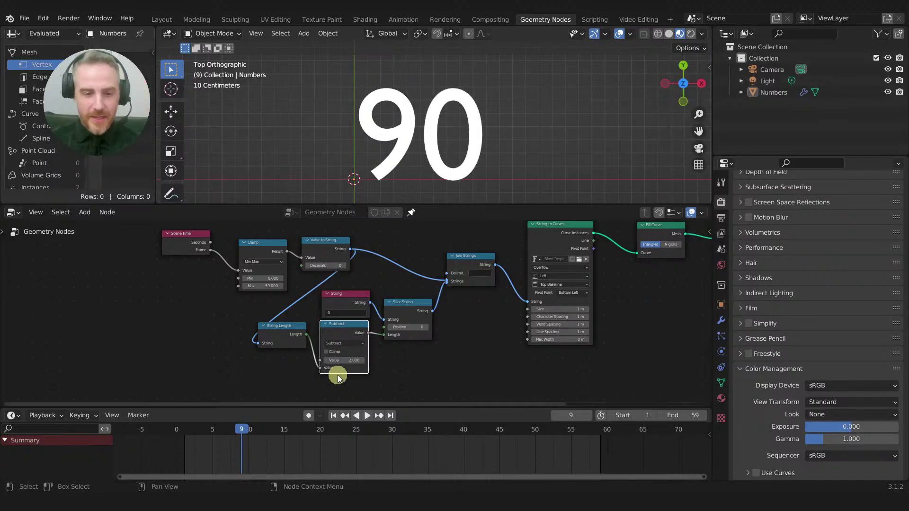
pyautogui.scroll(2, 335, 371)
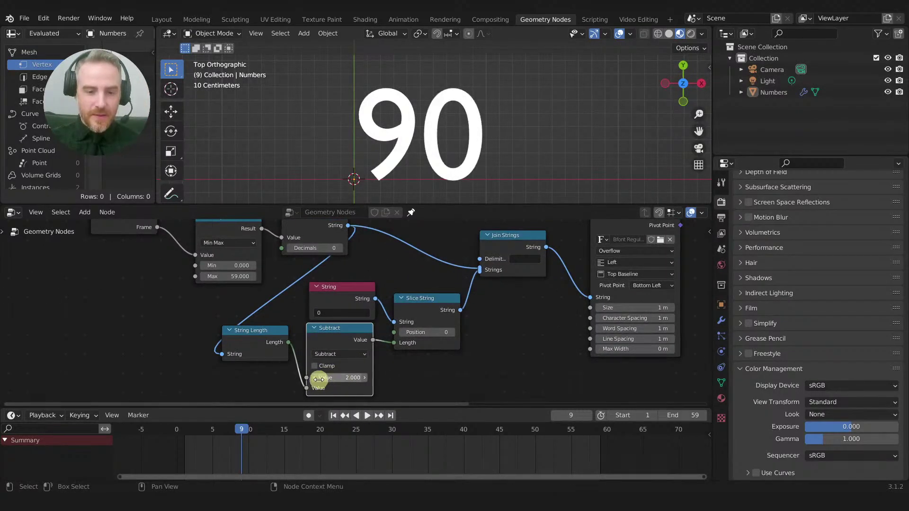
pyautogui.moveTo(306, 387)
pyautogui.mouseDown()
pyautogui.moveTo(294, 388)
pyautogui.moveTo(307, 387)
pyautogui.mouseUp()
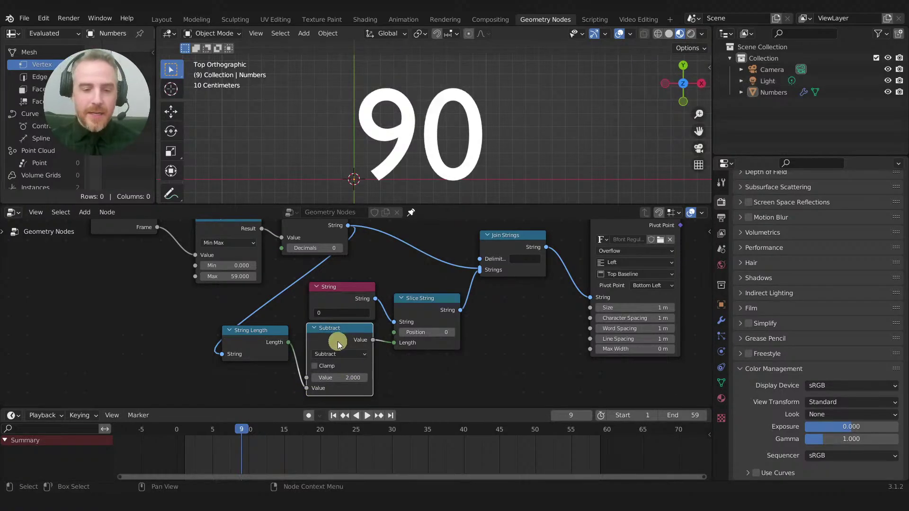
# Step: Try feeding Slice String's output directly into String to Curves, mute the Subtract node, and play the animation to test it
pyautogui.moveTo(488, 308); pyautogui.dragTo(382, 305, button='middle')
pyautogui.moveTo(363, 308); pyautogui.dragTo(484, 294)
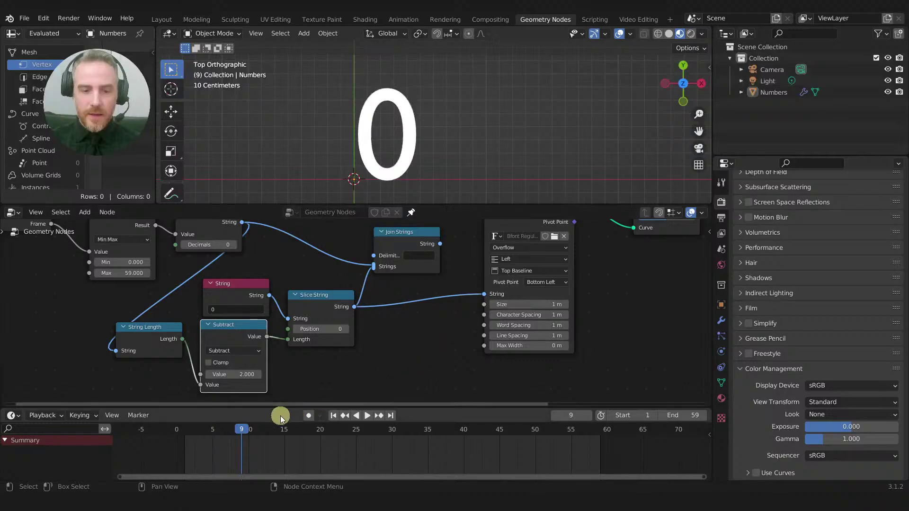
pyautogui.moveTo(243, 374); pyautogui.dragTo(247, 374)
pyautogui.moveTo(319, 363); pyautogui.dragTo(406, 357, button='middle')
pyautogui.press('m')
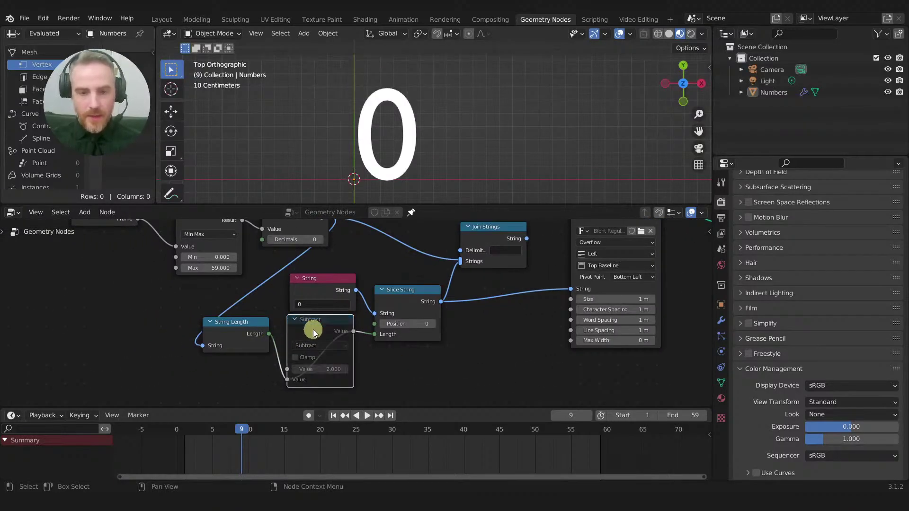
pyautogui.press('space')
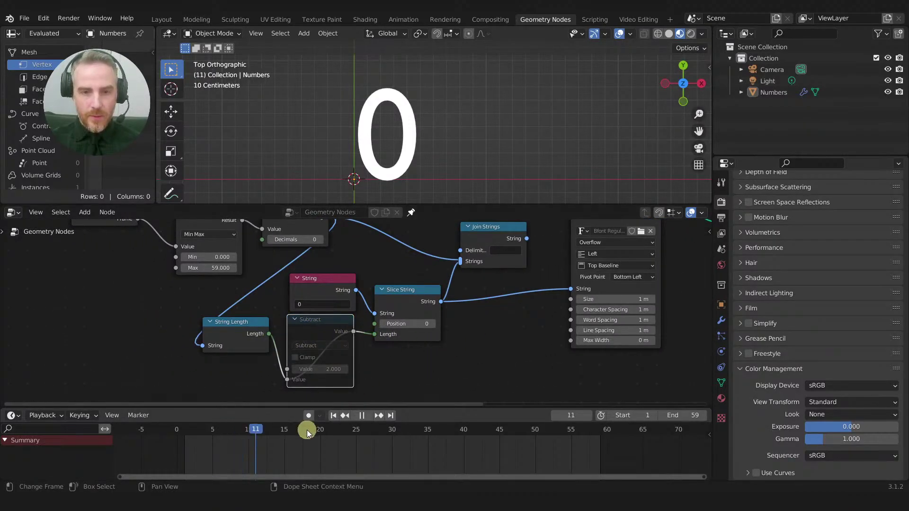
pyautogui.press('space')
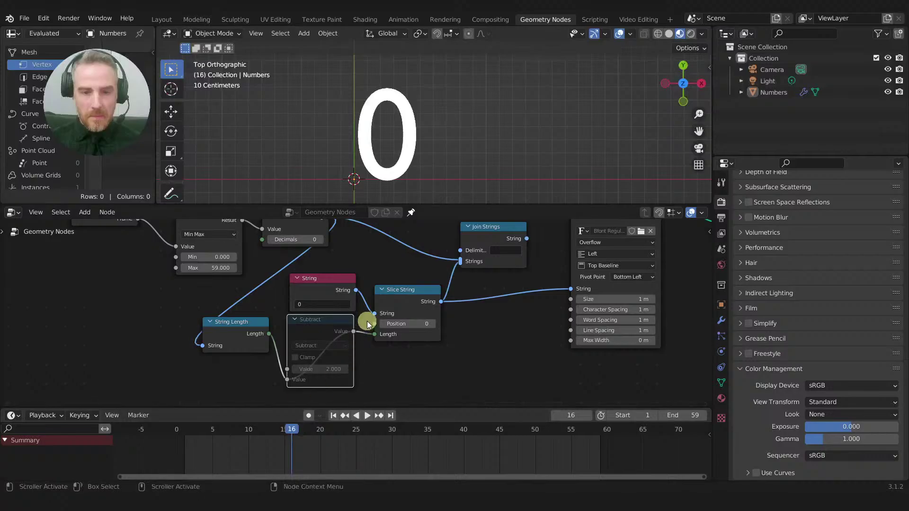
# Step: Disconnect the String node from Slice String and unmute the Subtract node
pyautogui.moveTo(375, 314); pyautogui.dragTo(368, 308)
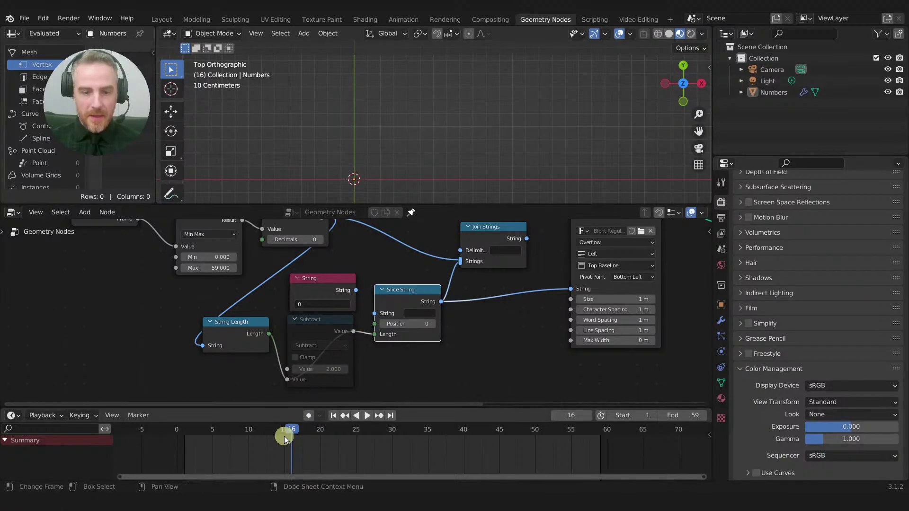
pyautogui.click(321, 323)
pyautogui.press('m')
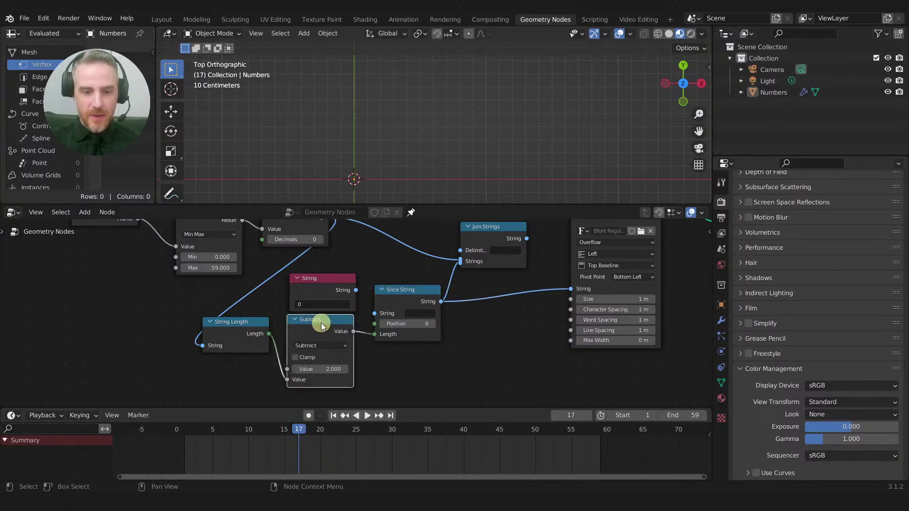
pyautogui.moveTo(326, 370); pyautogui.dragTo(378, 369)
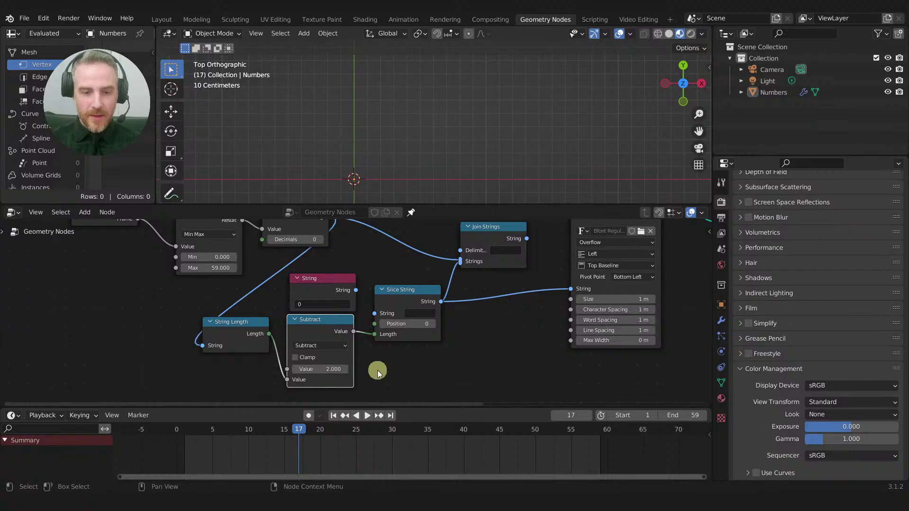
# Step: Keep 0 in the String node, leave Slice String's own text empty, and relink String to Slice String's String input
pyautogui.moveTo(318, 283)
pyautogui.mouseDown()
pyautogui.moveTo(312, 294)
pyautogui.moveTo(308, 278)
pyautogui.mouseUp()
pyautogui.write('0')
pyautogui.click(418, 314)
pyautogui.press('BackSpace')
pyautogui.click(450, 369)
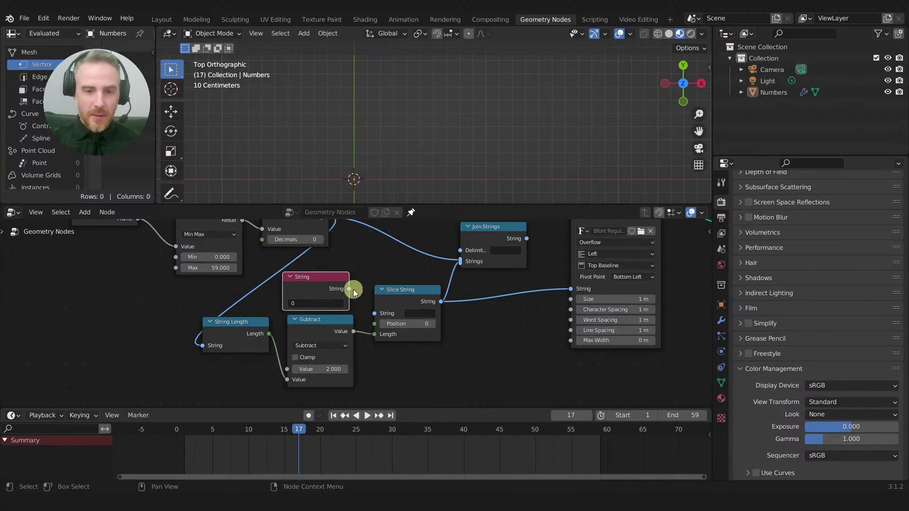
pyautogui.moveTo(350, 289); pyautogui.dragTo(374, 314)
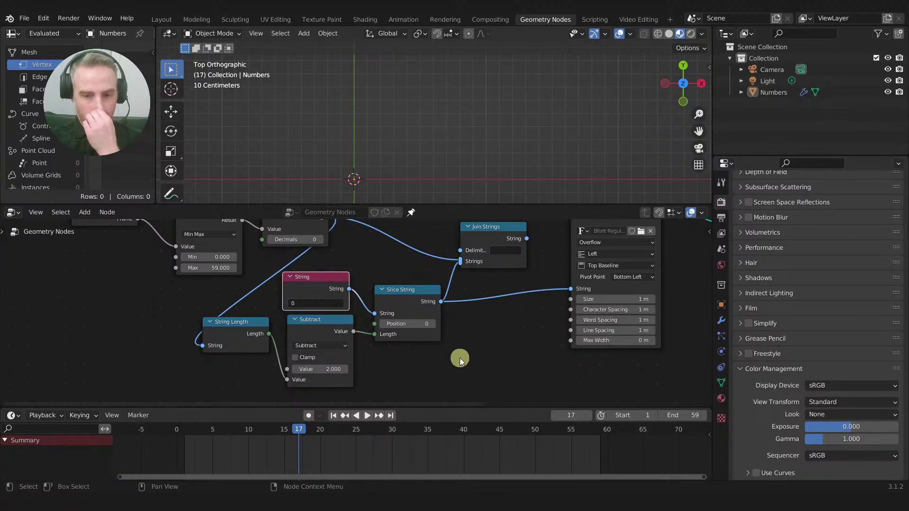
# Step: Reposition the String node between the Value to String and Subtract nodes
pyautogui.moveTo(425, 361); pyautogui.dragTo(459, 369, button='middle')
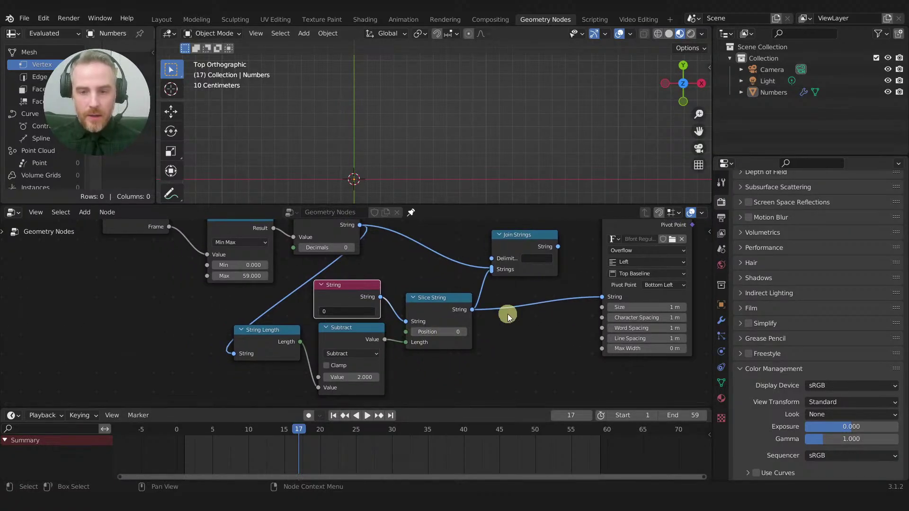
pyautogui.scroll(1, 544, 348)
pyautogui.moveTo(544, 348); pyautogui.dragTo(552, 363, button='middle')
pyautogui.moveTo(378, 300)
pyautogui.mouseDown()
pyautogui.moveTo(357, 294)
pyautogui.moveTo(371, 291)
pyautogui.mouseUp()
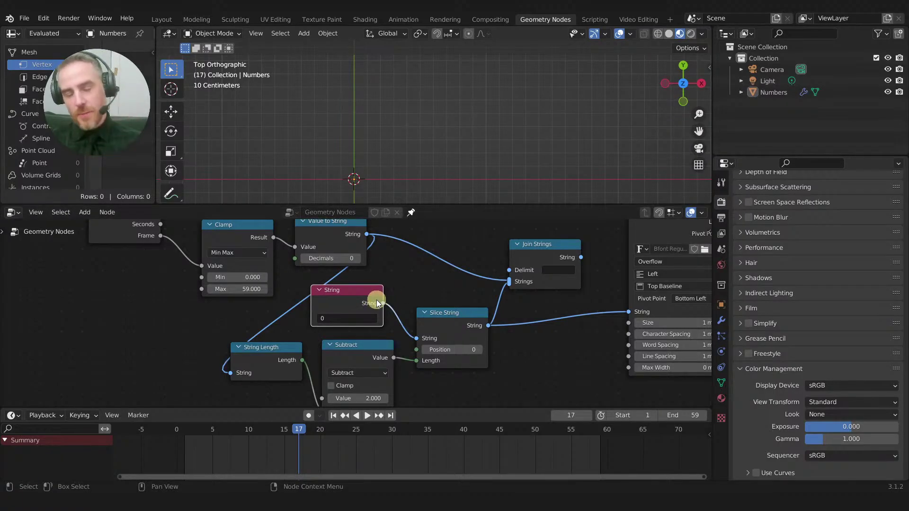
pyautogui.moveTo(356, 295); pyautogui.dragTo(344, 294)
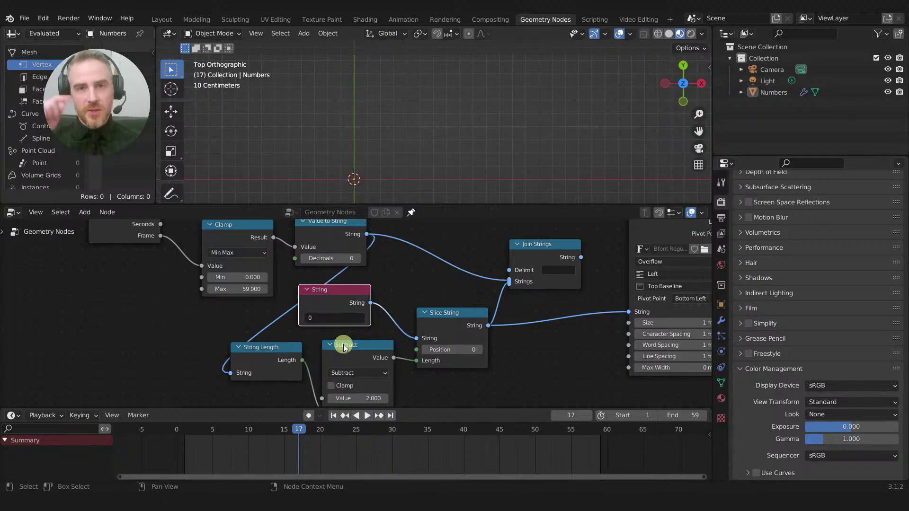
pyautogui.moveTo(334, 293); pyautogui.dragTo(354, 297)
# Step: Link Join Strings' output to the String input of String to Curves, and scrub to frame 6 to check the digits
pyautogui.moveTo(528, 372); pyautogui.dragTo(449, 360, button='middle')
pyautogui.scroll(-3, 427, 345)
pyautogui.scroll(1, 425, 343)
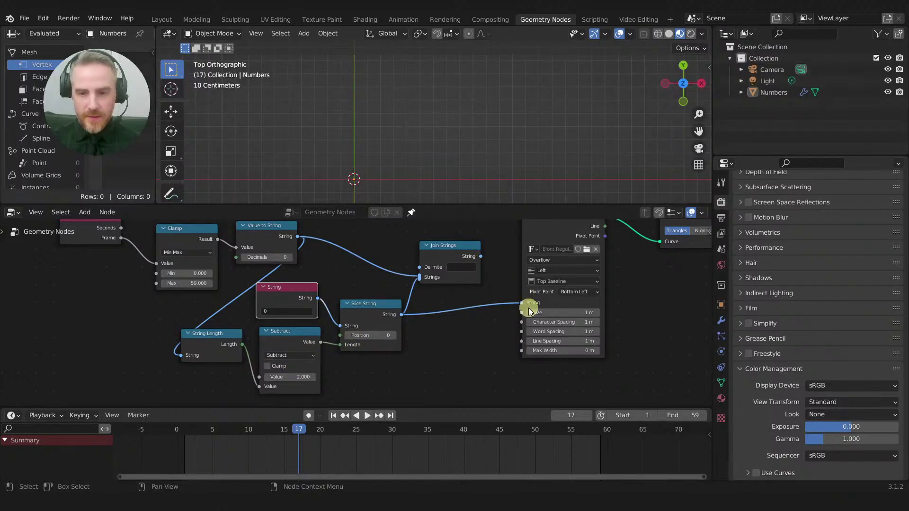
pyautogui.moveTo(481, 257); pyautogui.dragTo(529, 306)
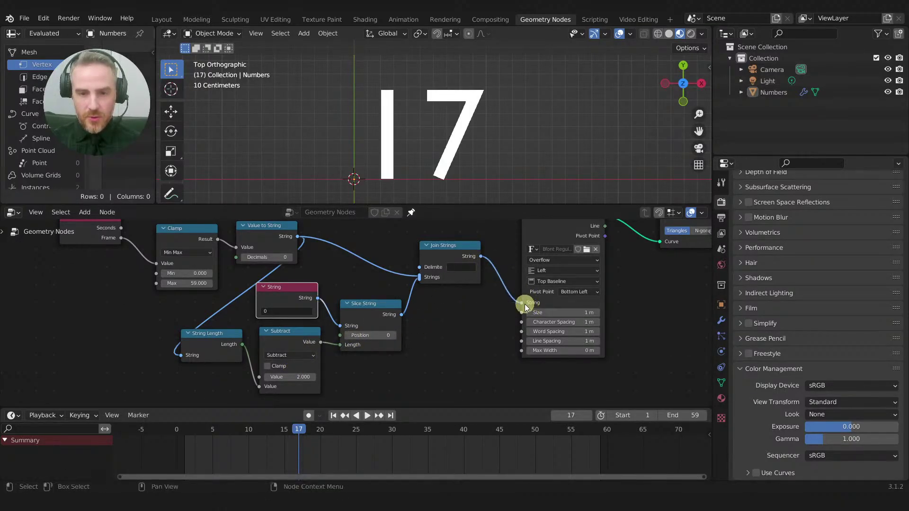
pyautogui.moveTo(384, 447); pyautogui.dragTo(468, 455, button='middle')
pyautogui.moveTo(389, 430); pyautogui.dragTo(320, 424)
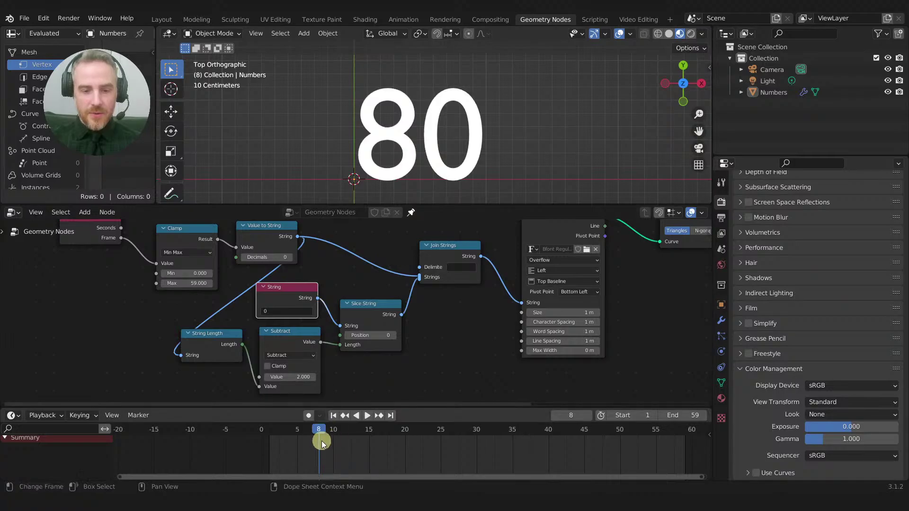
pyautogui.moveTo(319, 431)
pyautogui.mouseDown()
pyautogui.moveTo(283, 431)
pyautogui.moveTo(307, 431)
pyautogui.mouseUp()
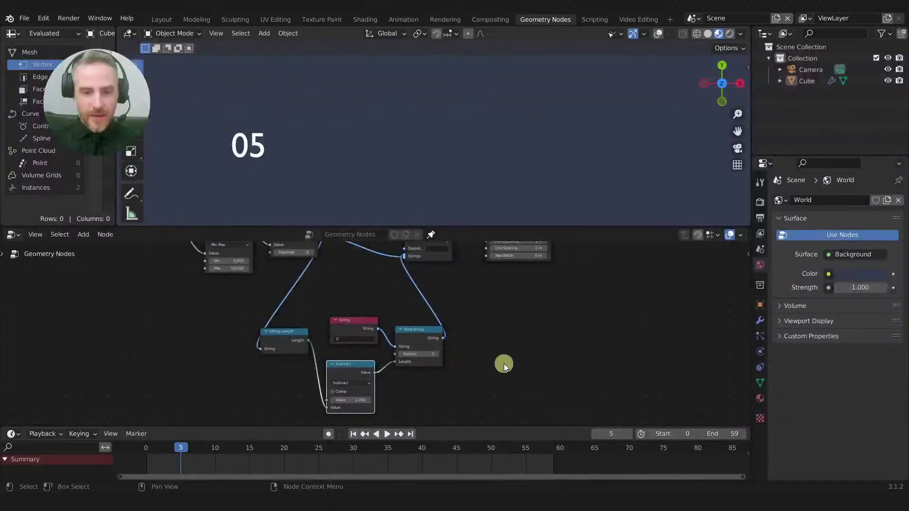
# Step: Switch to the finished example and examine its whole node network from Scene Time to Group Output
pyautogui.moveTo(438, 382); pyautogui.dragTo(528, 327, button='middle')
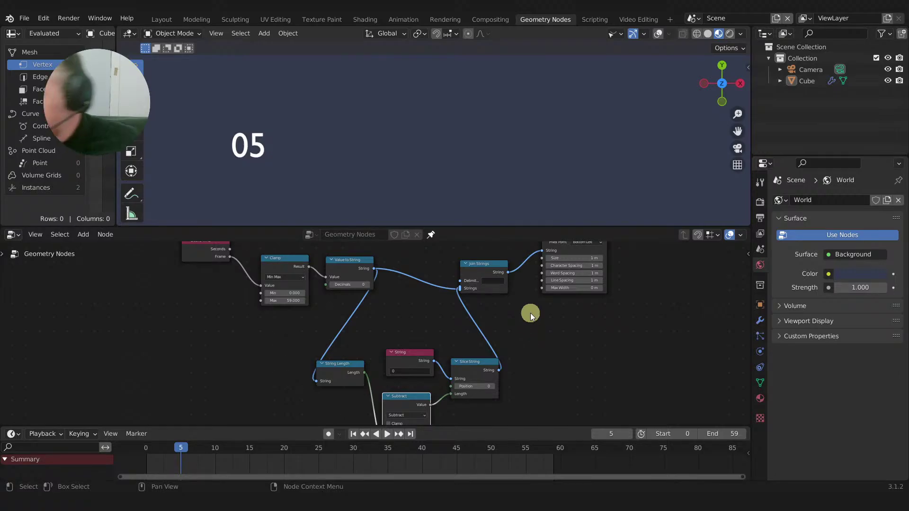
pyautogui.scroll(-2, 553, 351)
pyautogui.scroll(-2, 553, 351)
pyautogui.moveTo(552, 351); pyautogui.dragTo(501, 362, button='middle')
pyautogui.scroll(2, 524, 345)
pyautogui.scroll(4, 522, 348)
pyautogui.scroll(-3, 522, 349)
pyautogui.scroll(1, 525, 308)
pyautogui.scroll(3, 524, 308)
pyautogui.scroll(-2, 525, 333)
pyautogui.scroll(-2, 526, 329)
pyautogui.scroll(-2, 526, 352)
pyautogui.scroll(-1, 504, 367)
pyautogui.scroll(1, 505, 357)
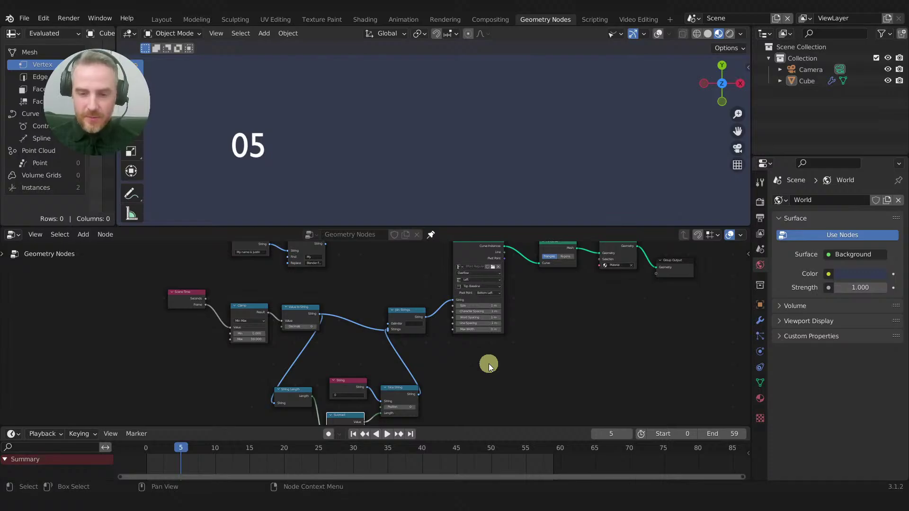
# Step: Examine the example's String Length, Subtract, String and Slice String nodes up close, including their values and links
pyautogui.scroll(2, 518, 328)
pyautogui.moveTo(488, 365); pyautogui.dragTo(520, 301, button='middle')
pyautogui.scroll(-1, 511, 334)
pyautogui.scroll(2, 511, 334)
pyautogui.scroll(1, 506, 338)
pyautogui.scroll(1, 510, 306)
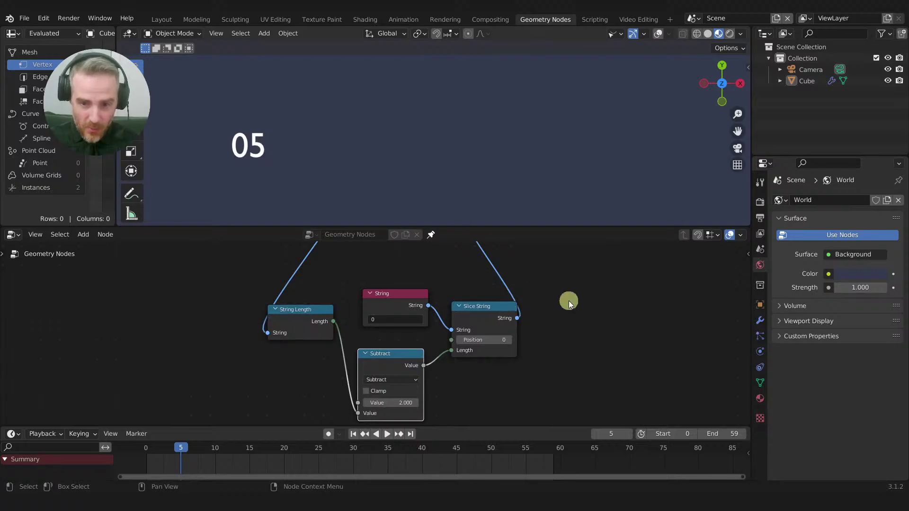
pyautogui.scroll(-2, 314, 329)
# Step: Trace the example's links from Scene Time through Clamp and Value to String into Join Strings and String to Curves
pyautogui.moveTo(339, 286); pyautogui.dragTo(408, 354, button='middle')
pyautogui.scroll(1, 357, 294)
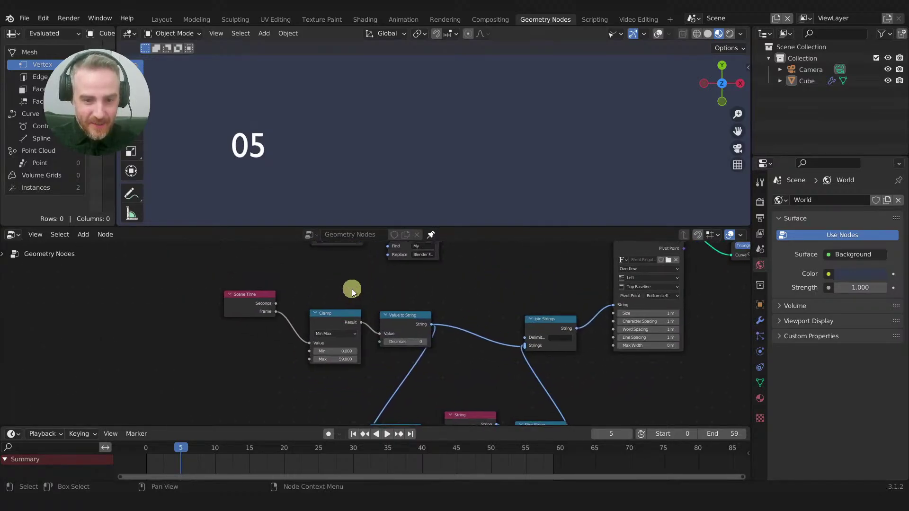
pyautogui.moveTo(478, 287); pyautogui.dragTo(373, 326, button='middle')
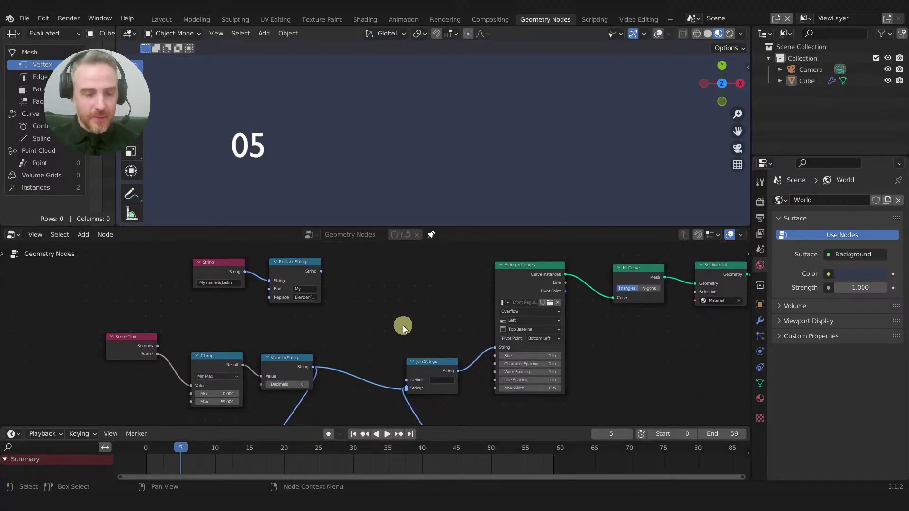
pyautogui.moveTo(434, 341); pyautogui.dragTo(440, 302, button='middle')
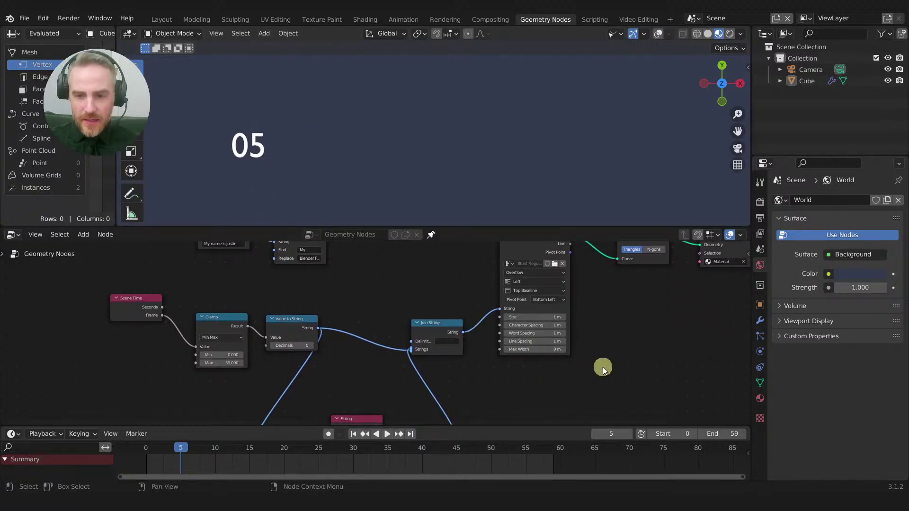
pyautogui.moveTo(601, 368); pyautogui.dragTo(615, 413, button='middle')
pyautogui.scroll(2, 430, 379)
pyautogui.moveTo(433, 372); pyautogui.dragTo(490, 414, button='middle')
pyautogui.moveTo(459, 307); pyautogui.dragTo(473, 399, button='middle')
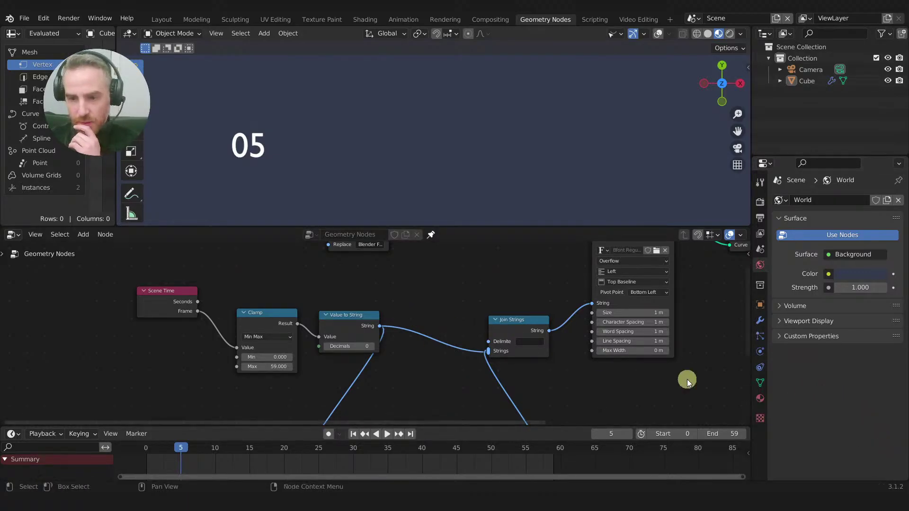
pyautogui.moveTo(573, 382); pyautogui.dragTo(571, 295, button='middle')
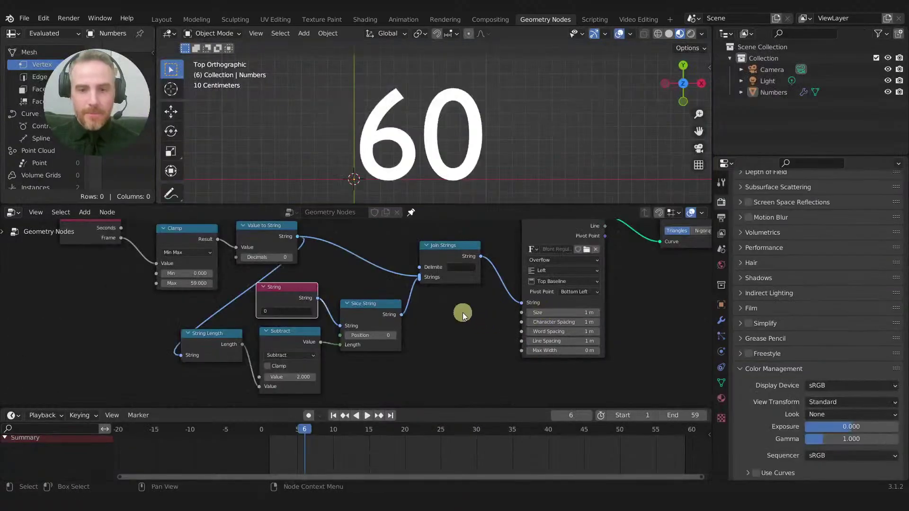
# Step: Return to the Numbers scene and reorder the links on Join Strings' Strings input so Slice String comes before Value to String
pyautogui.moveTo(462, 312); pyautogui.dragTo(455, 304, button='middle')
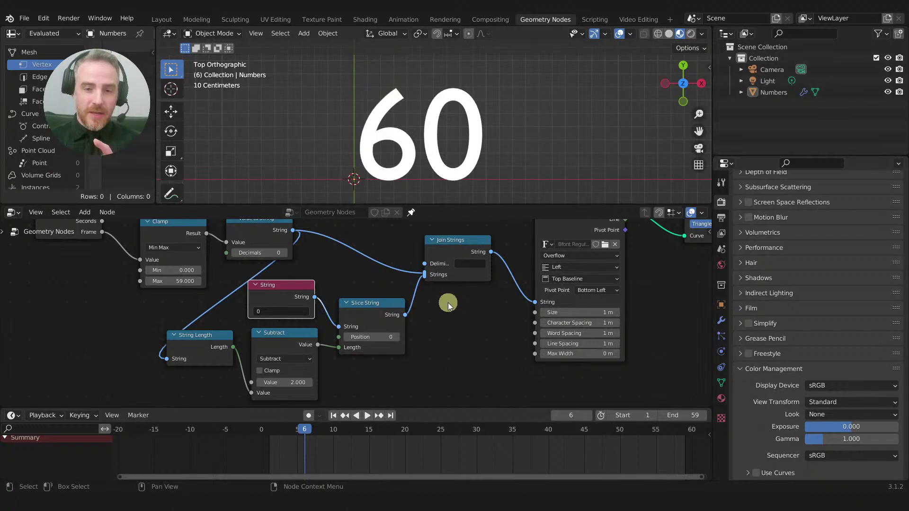
pyautogui.scroll(4, 448, 300)
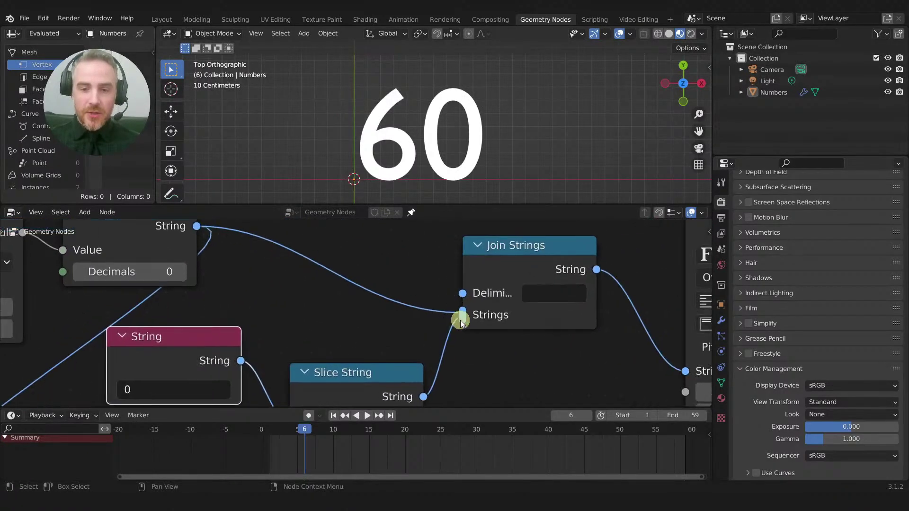
pyautogui.moveTo(455, 314)
pyautogui.mouseDown()
pyautogui.moveTo(465, 309)
pyautogui.moveTo(464, 324)
pyautogui.mouseUp()
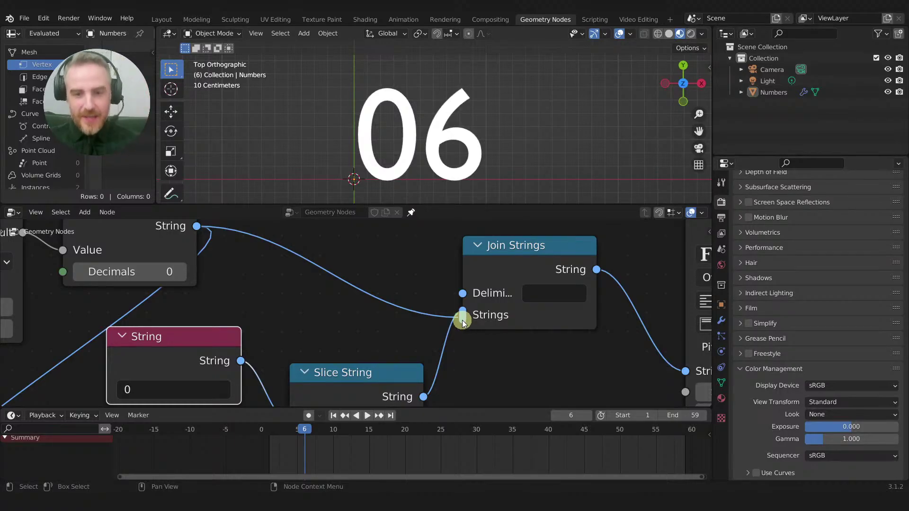
# Step: Examine the Join Strings node's details, including its colour and Delimiter properties, and the node group's inputs and outputs
pyautogui.click(464, 307)
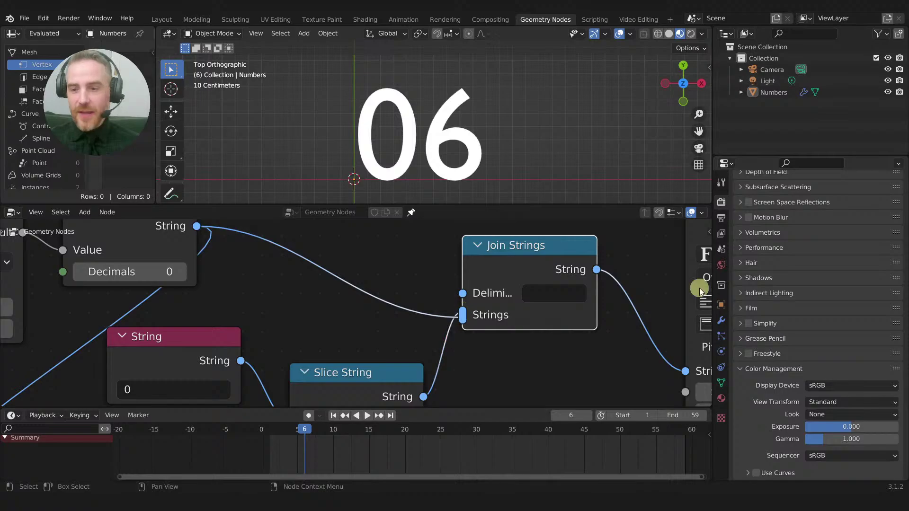
pyautogui.press('n')
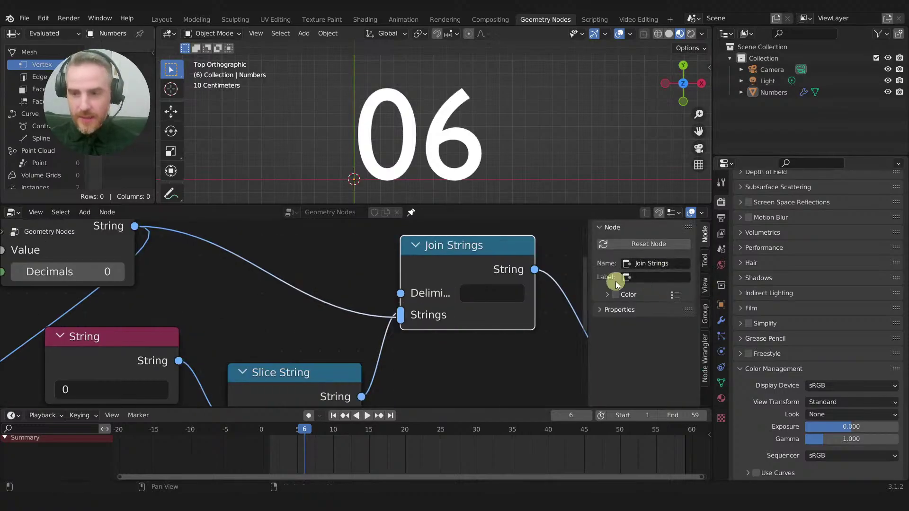
pyautogui.click(704, 259)
pyautogui.click(703, 240)
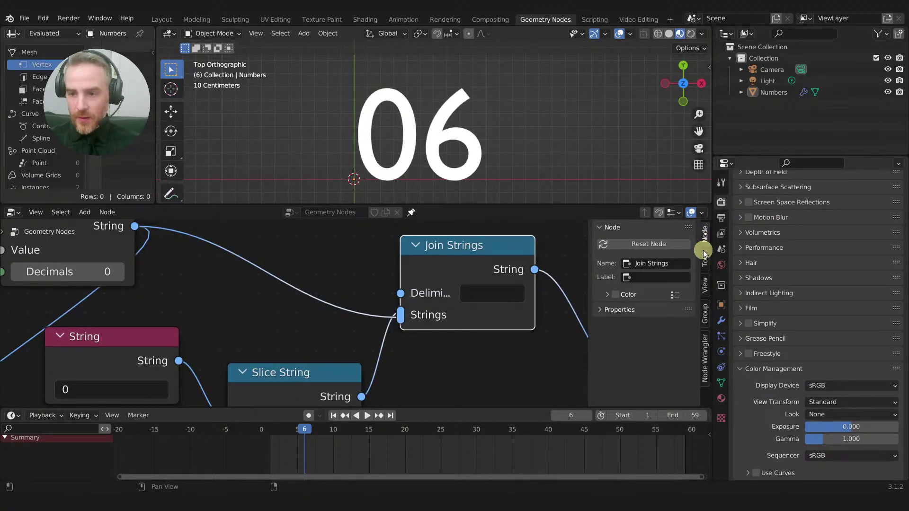
pyautogui.click(704, 309)
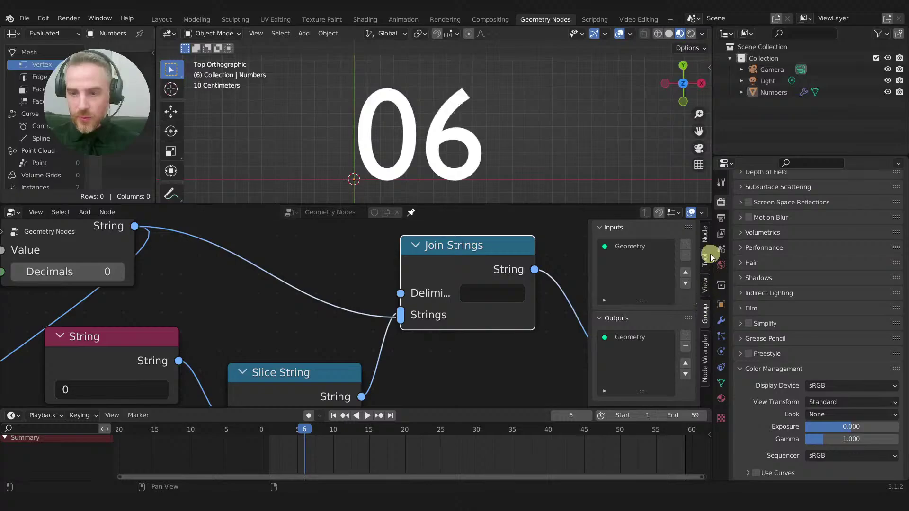
pyautogui.click(705, 236)
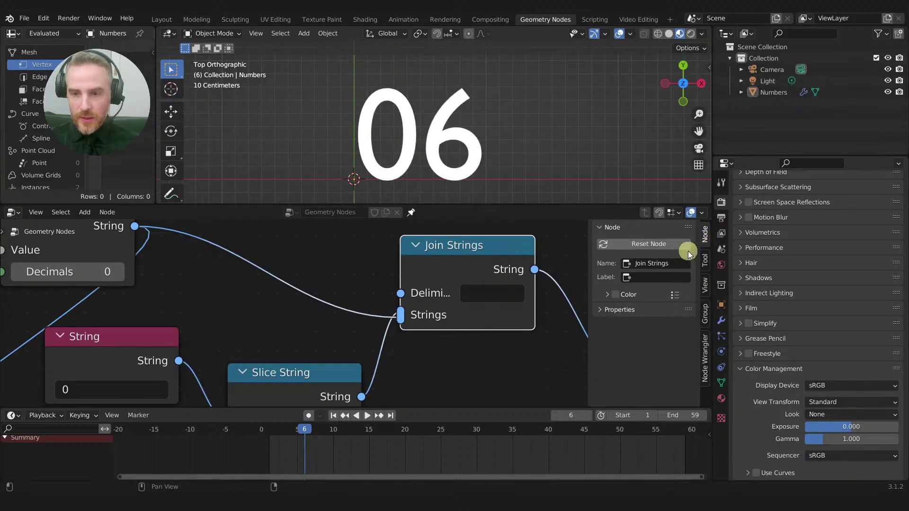
pyautogui.click(608, 296)
pyautogui.click(608, 296)
pyautogui.click(600, 310)
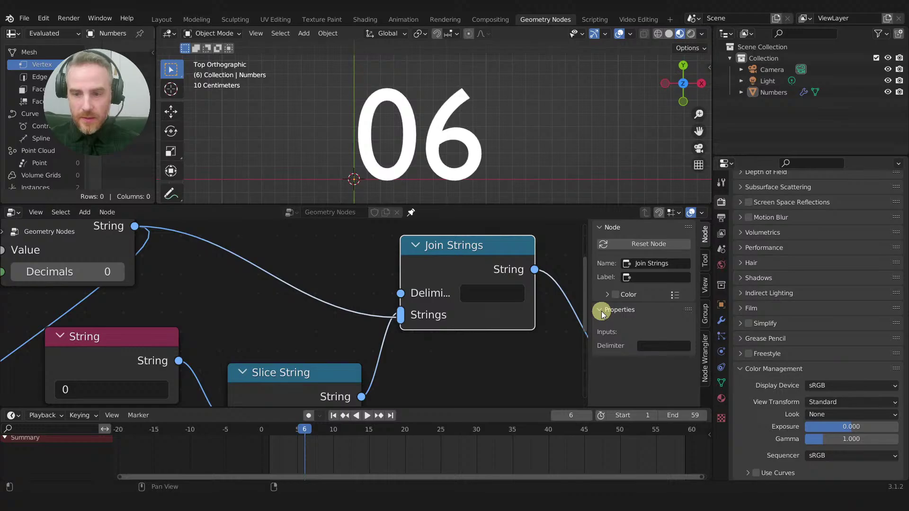
pyautogui.click(601, 311)
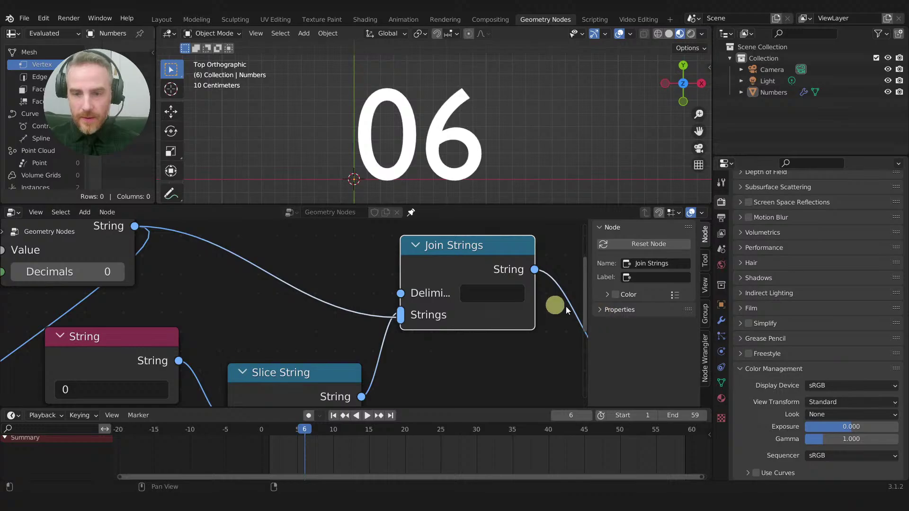
# Step: Look through the view, group and Node Wrangler settings and inspect the links entering Join Strings' Strings input for an ordering option
pyautogui.click(703, 280)
pyautogui.click(706, 306)
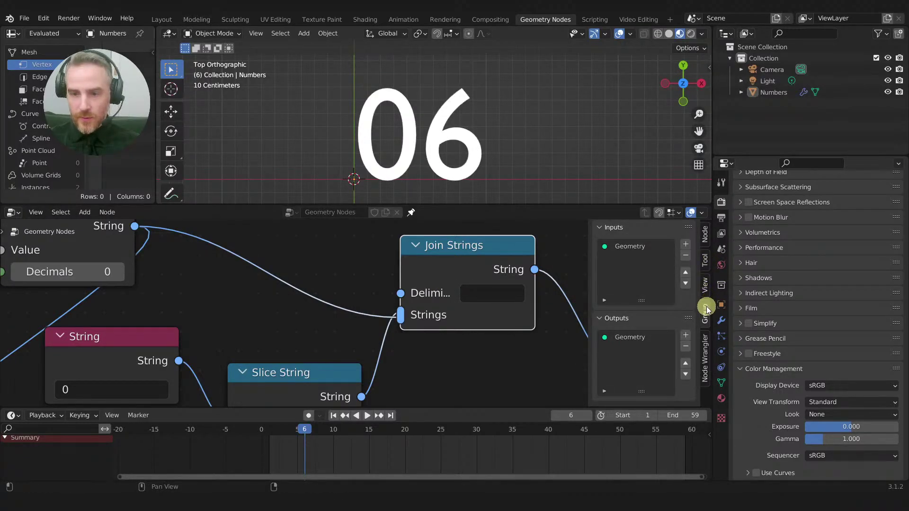
pyautogui.click(706, 237)
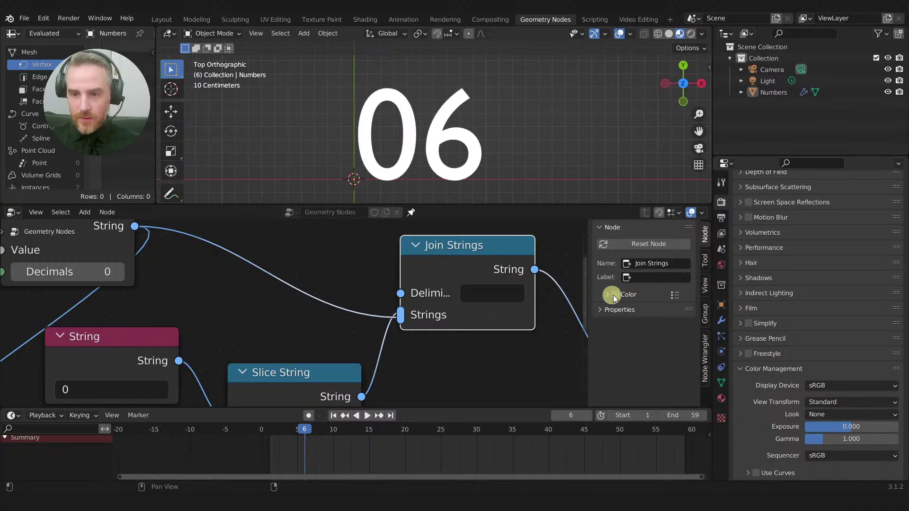
pyautogui.click(705, 321)
pyautogui.click(706, 350)
pyautogui.click(705, 319)
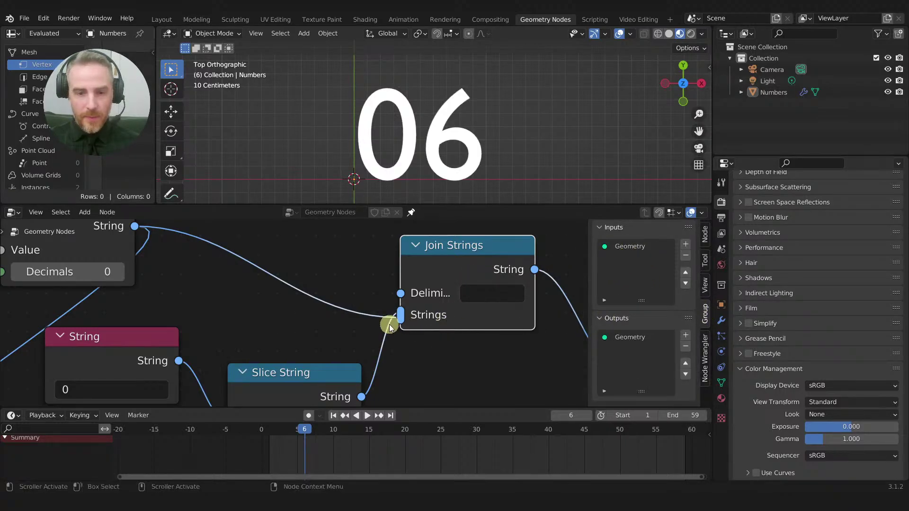
pyautogui.moveTo(400, 318); pyautogui.dragTo(397, 321)
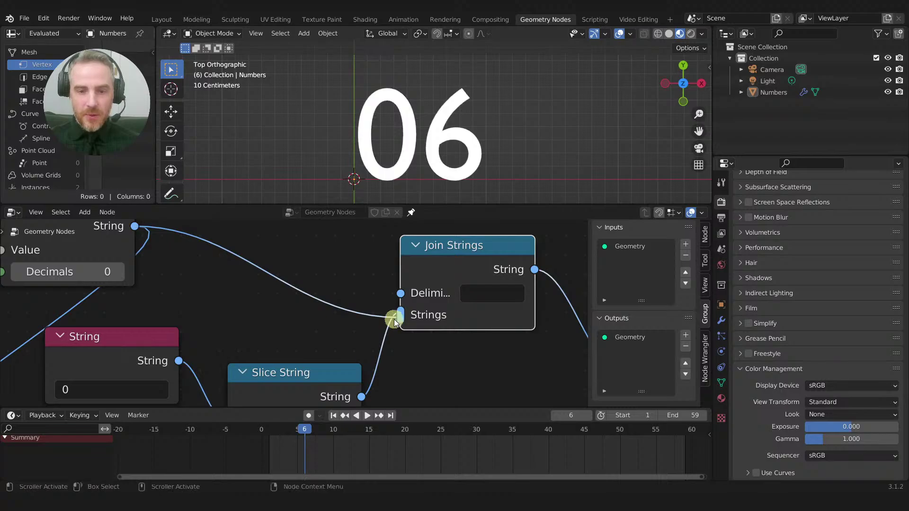
# Step: Return the timeline to frame 1 and show the output settings with the frame rate and frame range
pyautogui.scroll(-3, 399, 167)
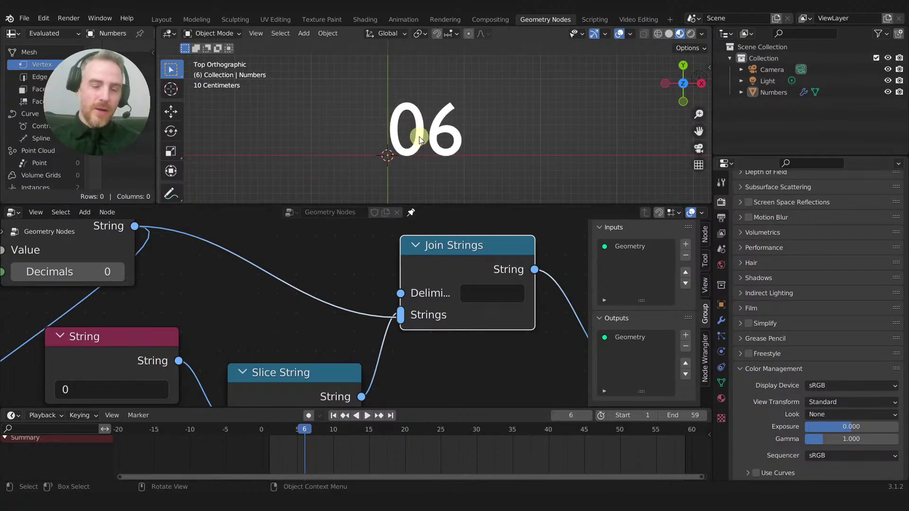
pyautogui.scroll(-3, 442, 220)
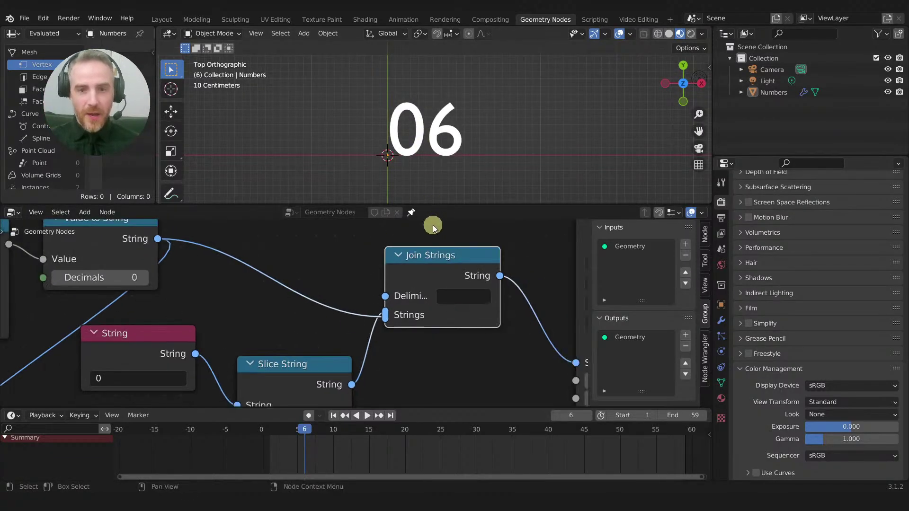
pyautogui.scroll(-2, 473, 386)
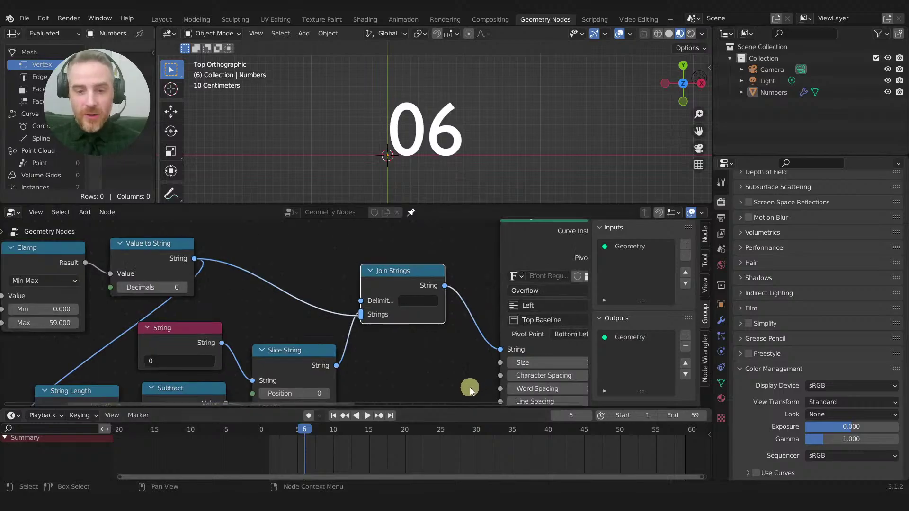
pyautogui.click(333, 415)
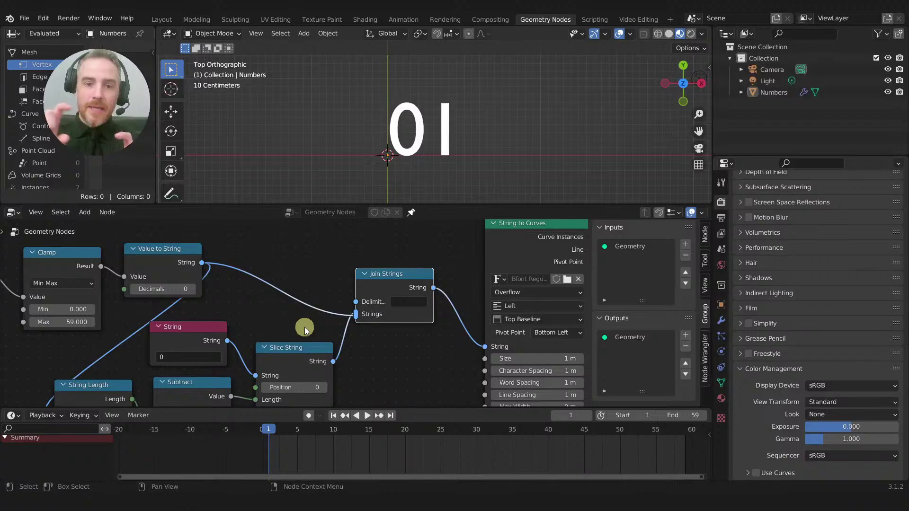
pyautogui.click(722, 218)
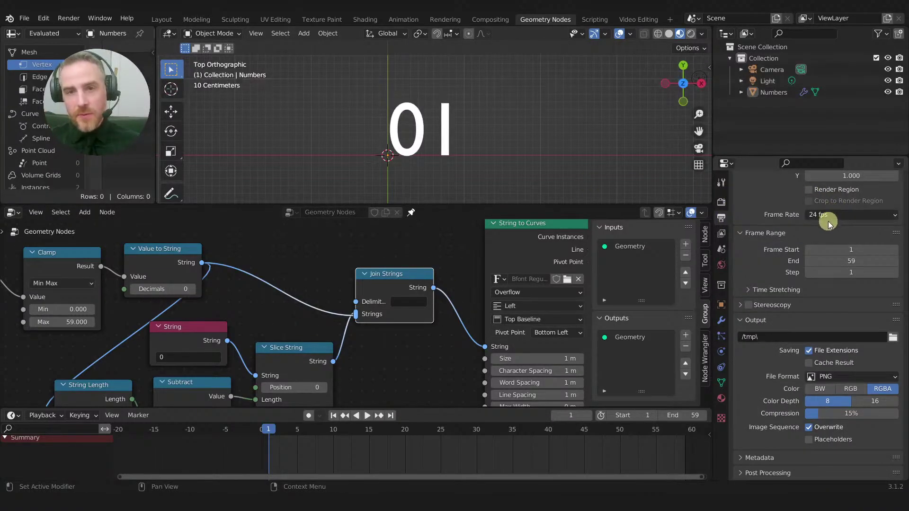
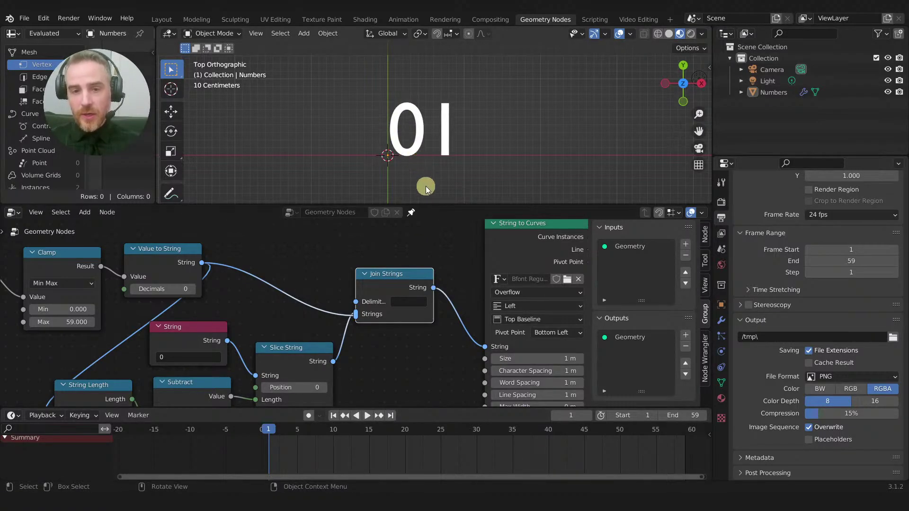
pyautogui.scroll(4, 448, 132)
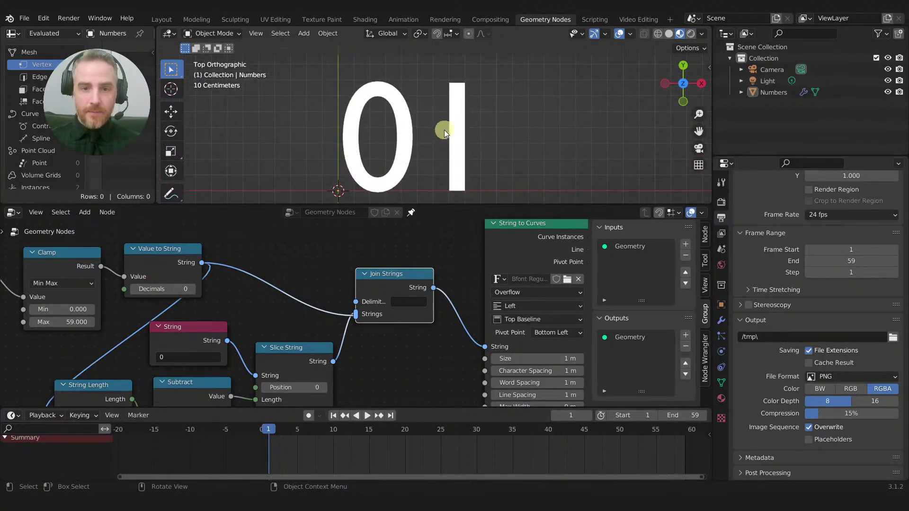
pyautogui.scroll(-1, 444, 130)
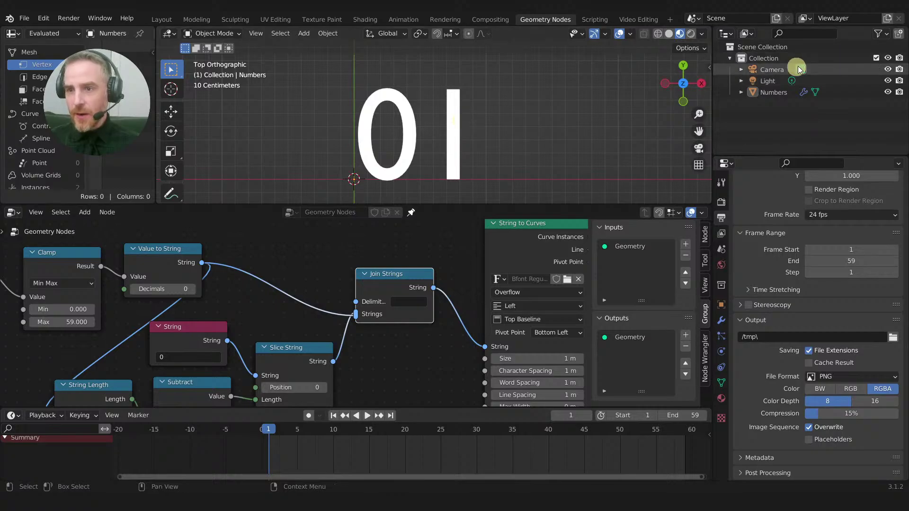
# Step: Select the Camera, switch to the Layout workspace and clear the camera's location and rotation
pyautogui.click(770, 71)
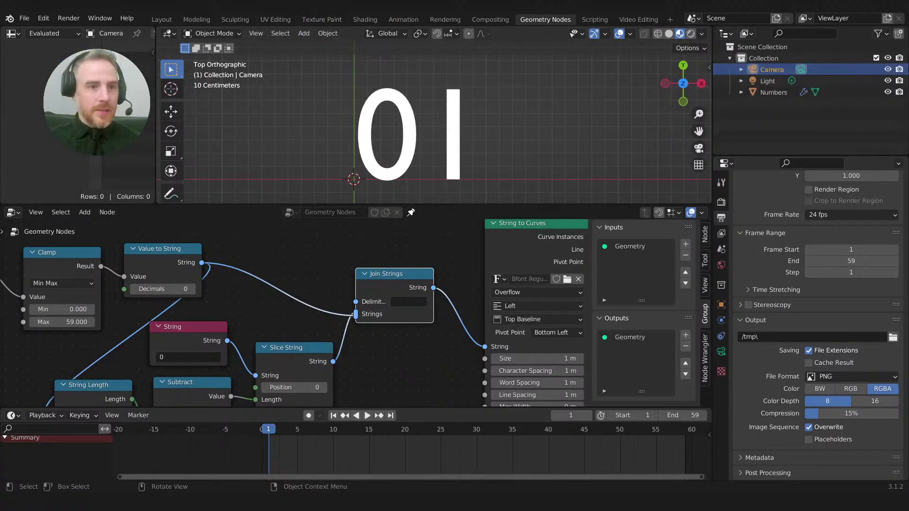
pyautogui.click(163, 19)
pyautogui.moveTo(324, 192); pyautogui.dragTo(115, 223, button='middle')
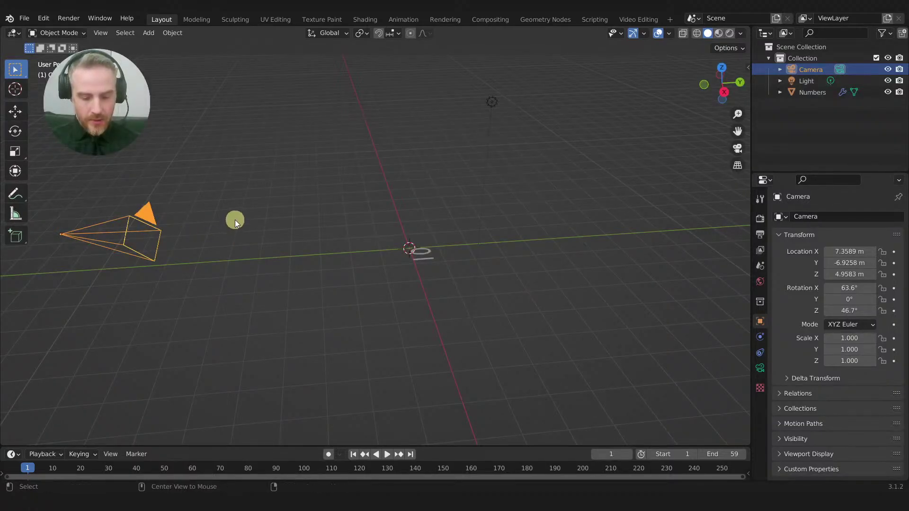
pyautogui.hotkey('alt', 'g')
pyautogui.hotkey('alt', 'r')
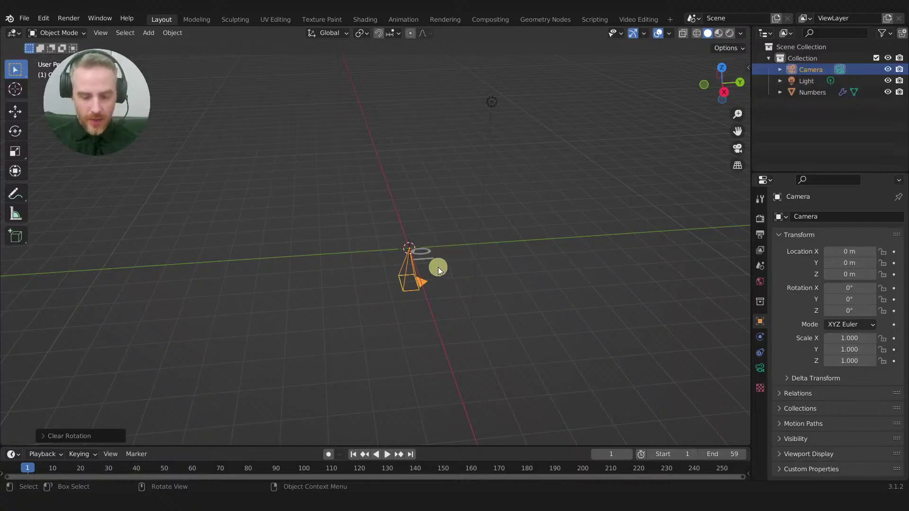
# Step: Raise the camera straight up along Z to about 4.4 m above the origin
pyautogui.press('g')
pyautogui.press('y')
pyautogui.press('z')
pyautogui.click(419, 138)
pyautogui.moveTo(437, 188); pyautogui.dragTo(472, 165, button='middle')
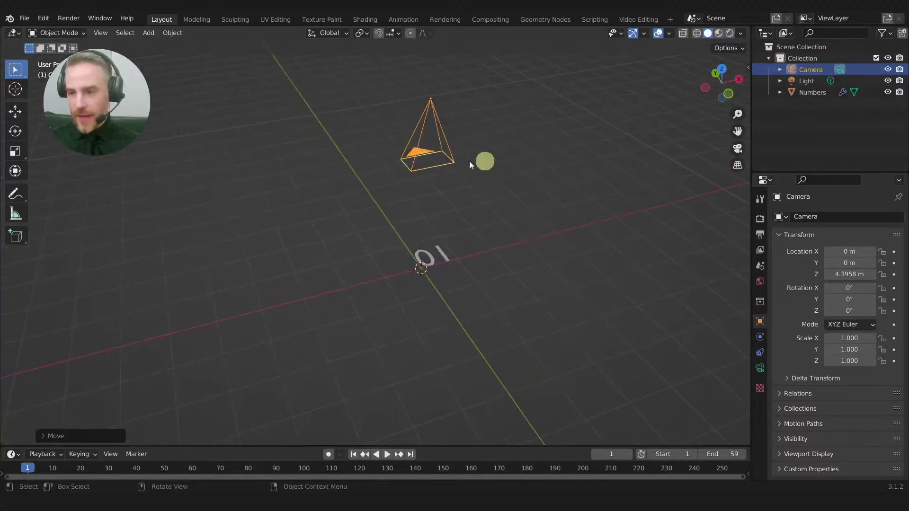
# Step: Look through the camera and set its lens type to Orthographic
pyautogui.click(760, 368)
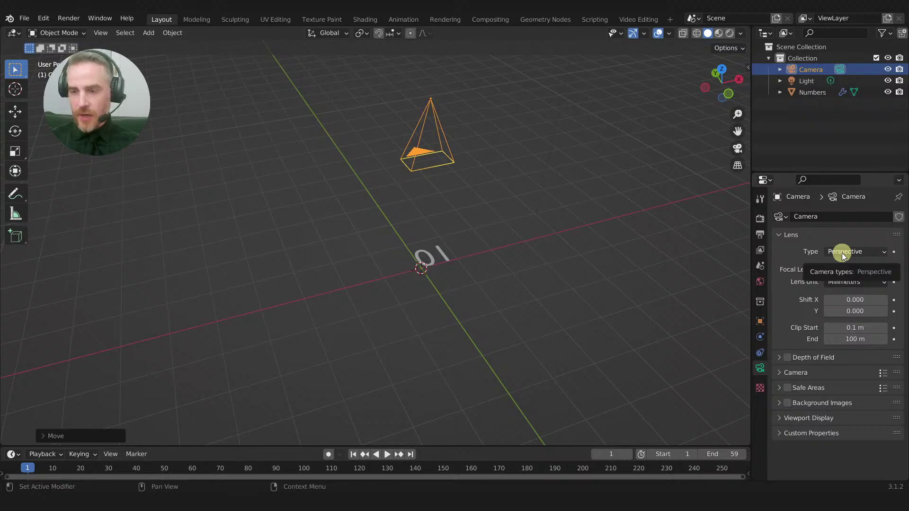
pyautogui.press('KP_0')
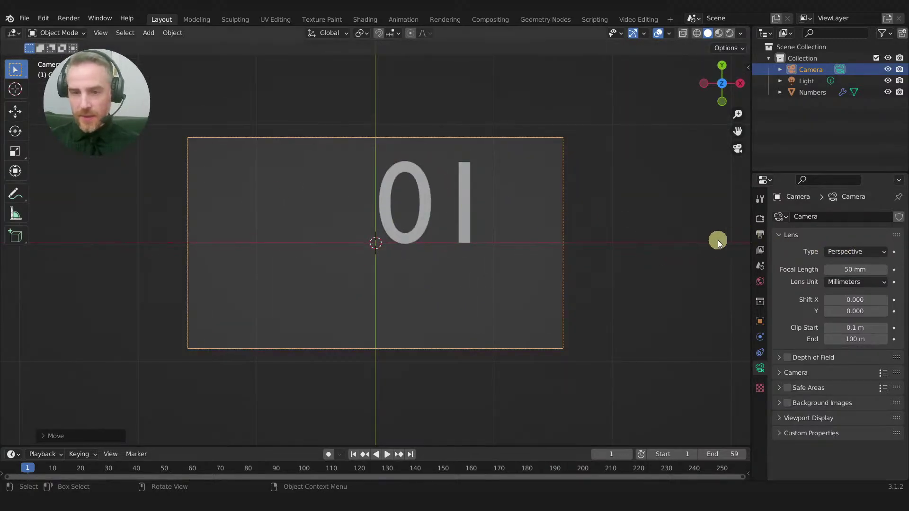
pyautogui.click(852, 250)
pyautogui.click(851, 277)
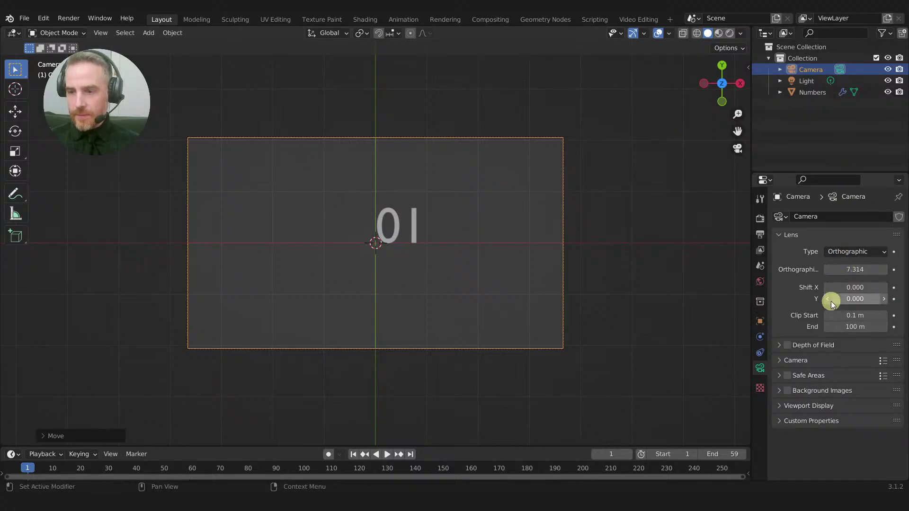
# Step: Set the output resolution to 512 by 512 px
pyautogui.click(760, 219)
pyautogui.click(759, 235)
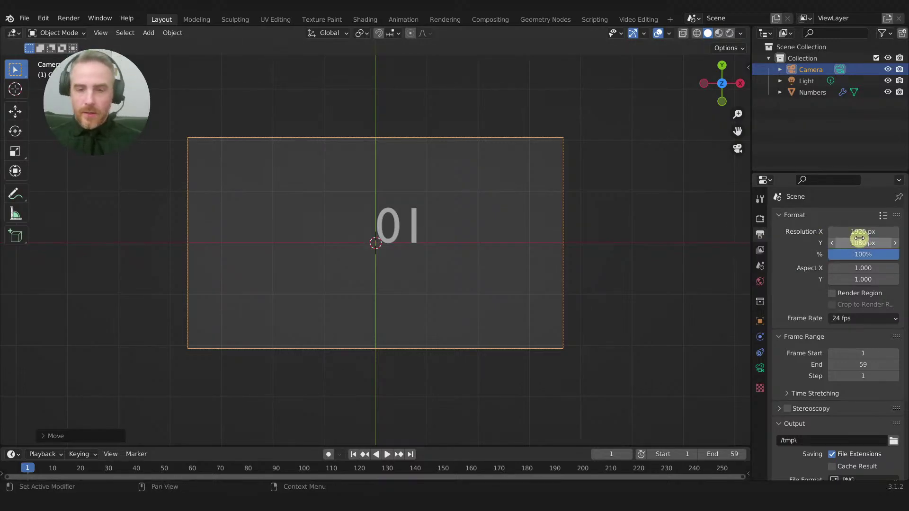
pyautogui.moveTo(861, 238); pyautogui.dragTo(860, 231)
pyautogui.write('512')
pyautogui.press('Return')
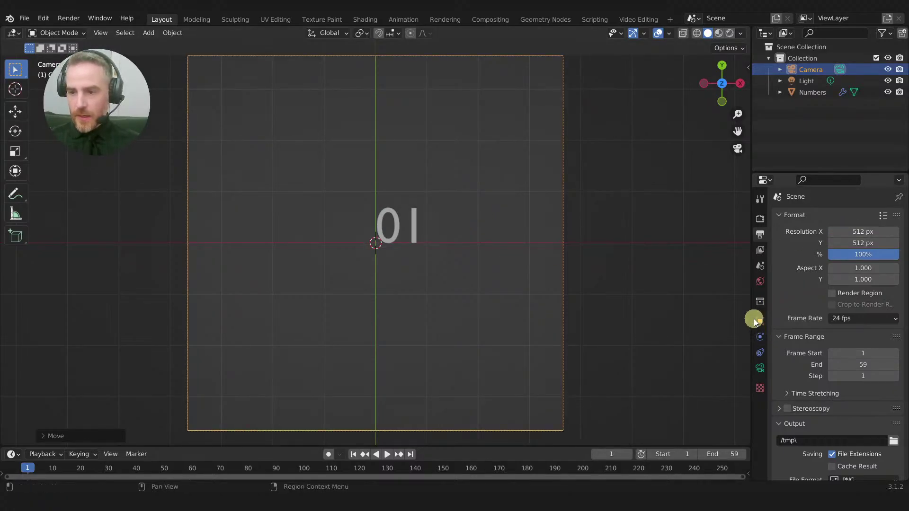
# Step: Set the camera's orthographic scale to about 1.614 and move it about 0.4 m along X and 0.2 m along Y to frame the digits
pyautogui.click(760, 368)
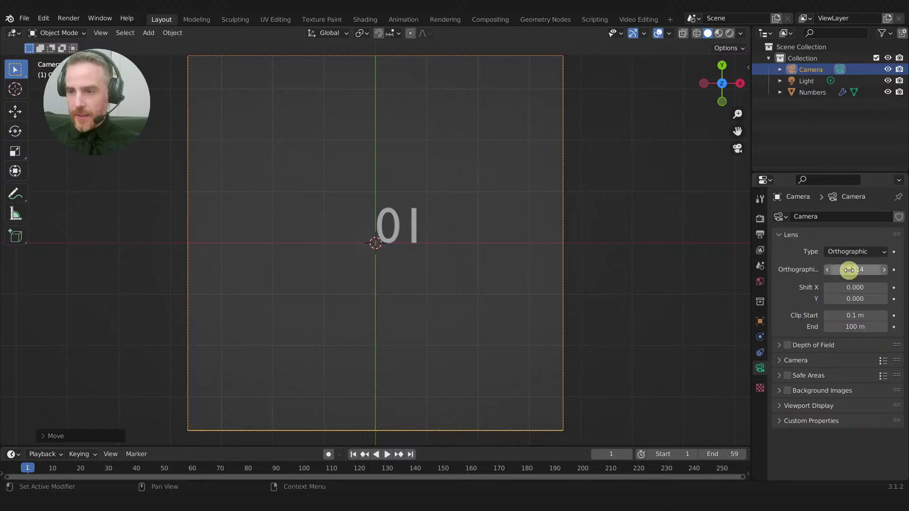
pyautogui.moveTo(850, 269); pyautogui.dragTo(825, 269)
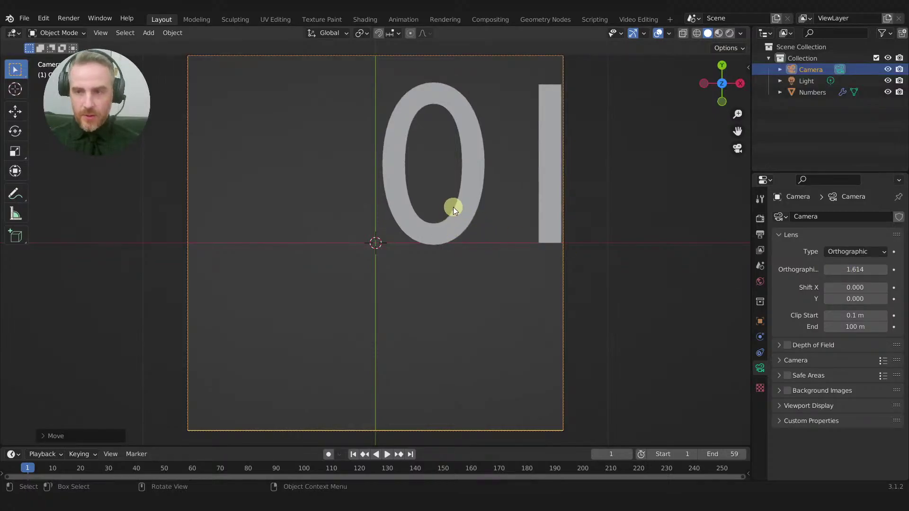
pyautogui.press('g')
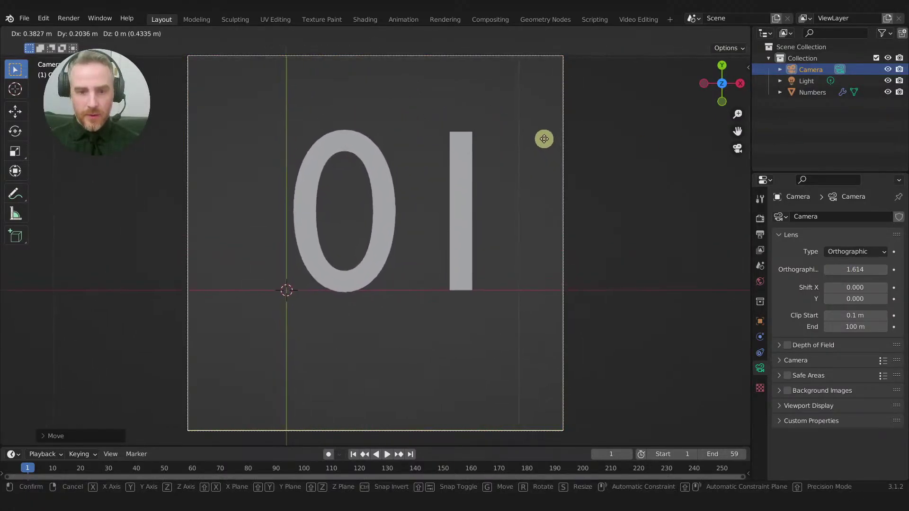
pyautogui.click(548, 135)
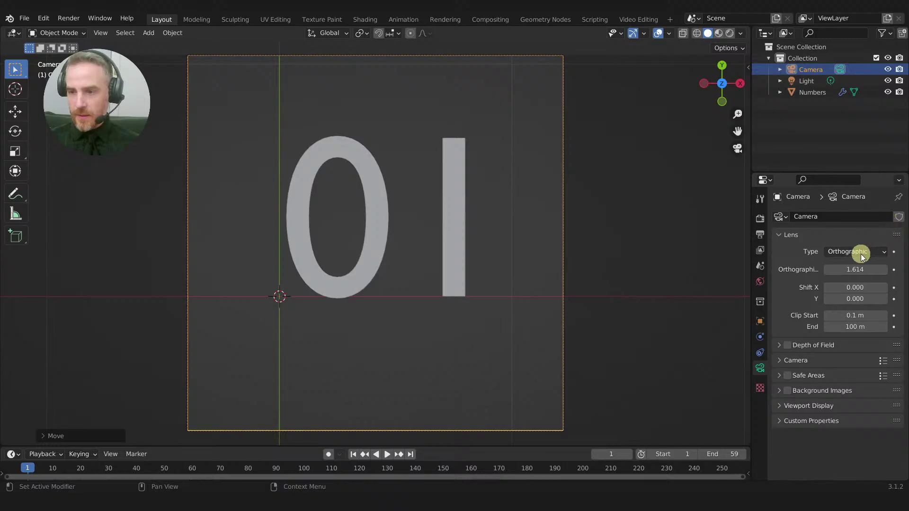
# Step: Reduce the camera's orthographic scale to about 1.014 and move the camera about 0.075 m along Y
pyautogui.moveTo(861, 269)
pyautogui.mouseDown()
pyautogui.moveTo(874, 269)
pyautogui.moveTo(851, 264)
pyautogui.mouseUp()
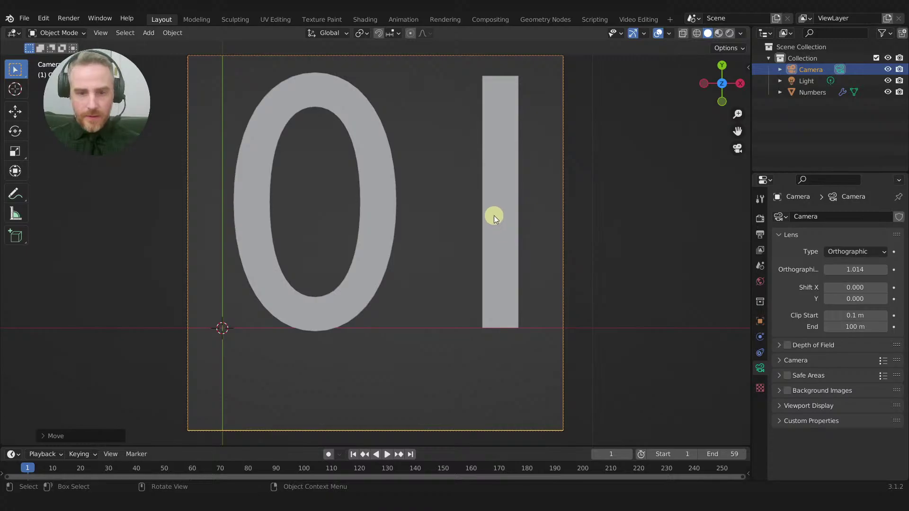
pyautogui.press('g')
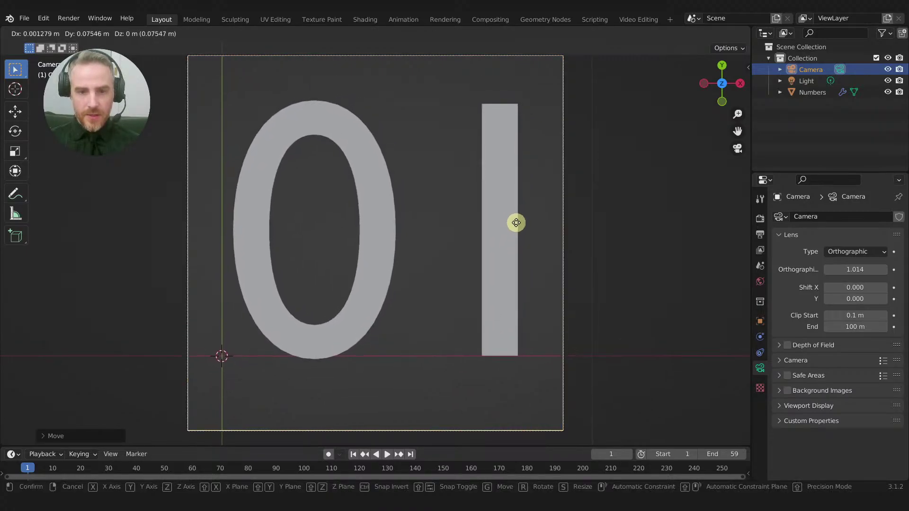
pyautogui.click(516, 222)
# Step: Reduce the camera's orthographic scale to 0.804 and move the camera about 0.024 m along Y to centre the digits vertically
pyautogui.moveTo(846, 271); pyautogui.dragTo(857, 268)
pyautogui.press('g')
pyautogui.press('y')
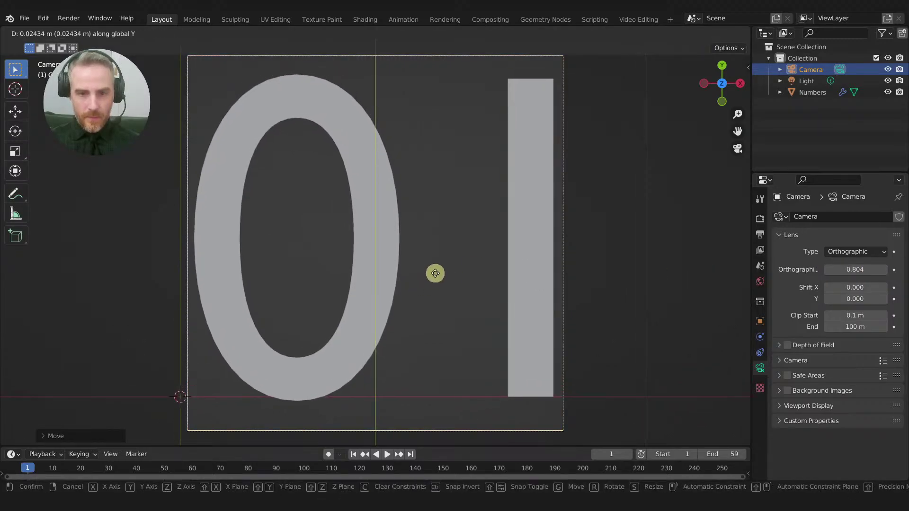
pyautogui.click(450, 272)
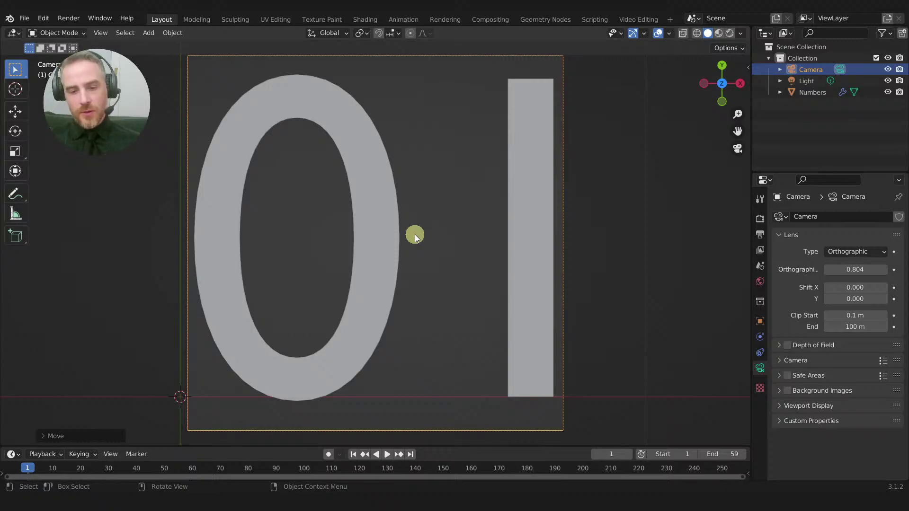
# Step: Enlarge the timeline, fit it to the frame range, and scrub through frames 11 and 30 to check the digits against the camera frame
pyautogui.moveTo(462, 446); pyautogui.dragTo(453, 420)
pyautogui.press('Home')
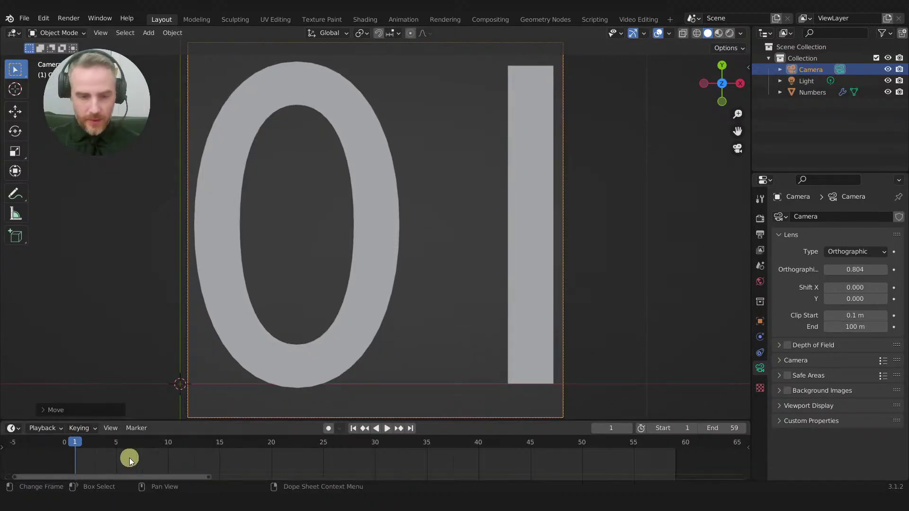
pyautogui.press('space')
pyautogui.moveTo(116, 446); pyautogui.dragTo(179, 447)
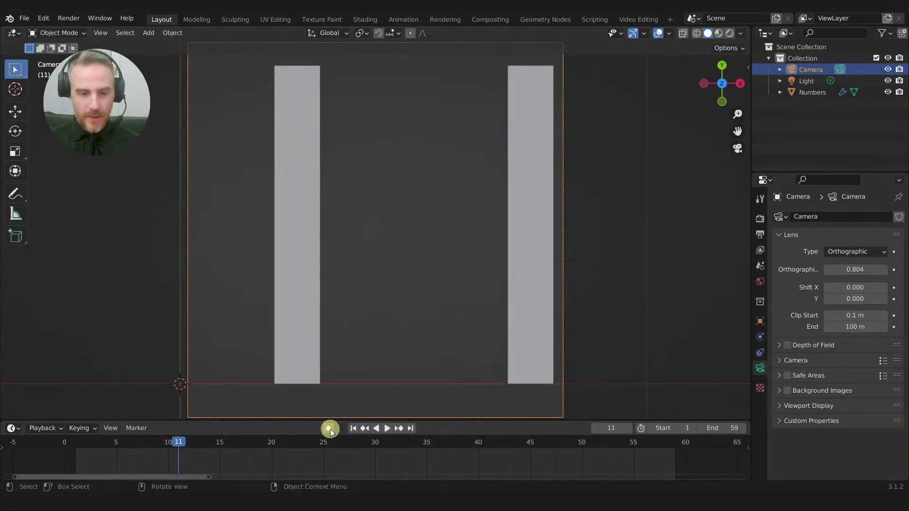
pyautogui.moveTo(287, 439); pyautogui.dragTo(374, 448)
pyautogui.scroll(-1, 541, 246)
pyautogui.scroll(1, 527, 248)
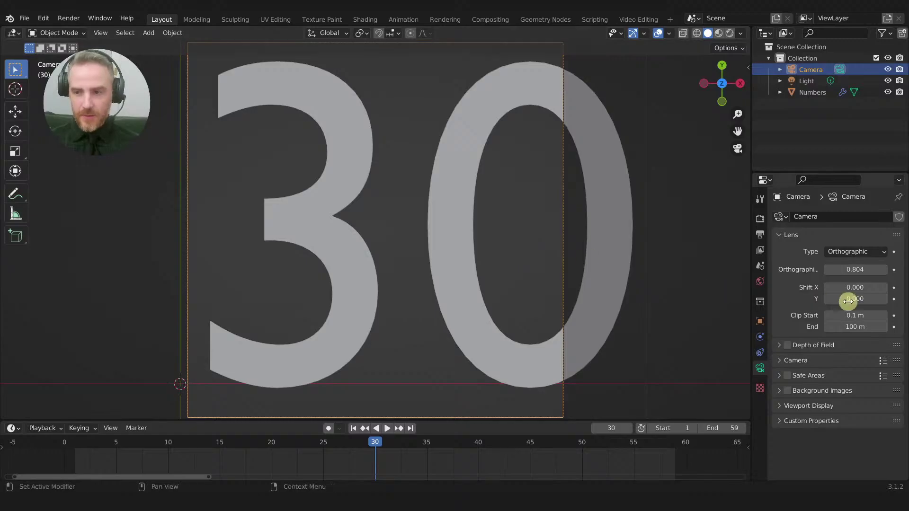
# Step: Increase the camera's orthographic scale to 1.064, move the camera along X to fit both digits of 30, and check the framing back to frame 8
pyautogui.moveTo(859, 268); pyautogui.dragTo(869, 270)
pyautogui.press('g')
pyautogui.press('x')
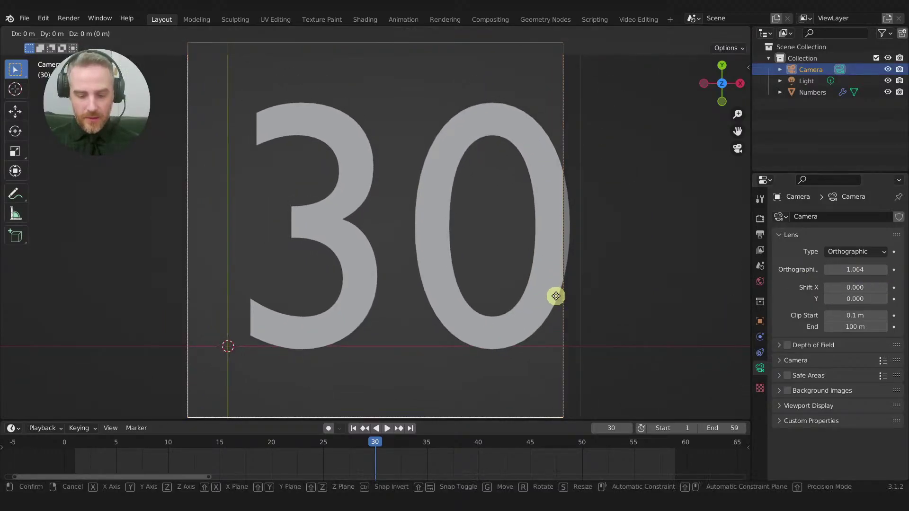
pyautogui.click(590, 296)
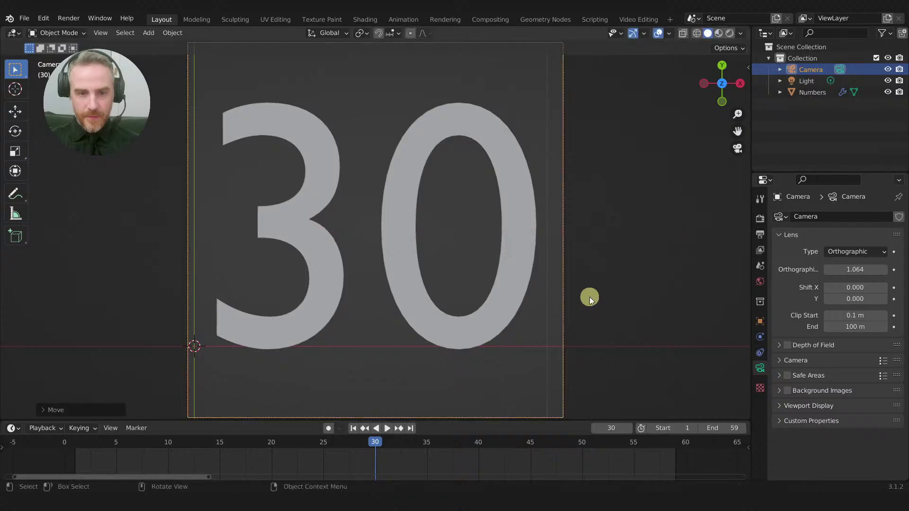
pyautogui.moveTo(371, 440); pyautogui.dragTo(143, 448)
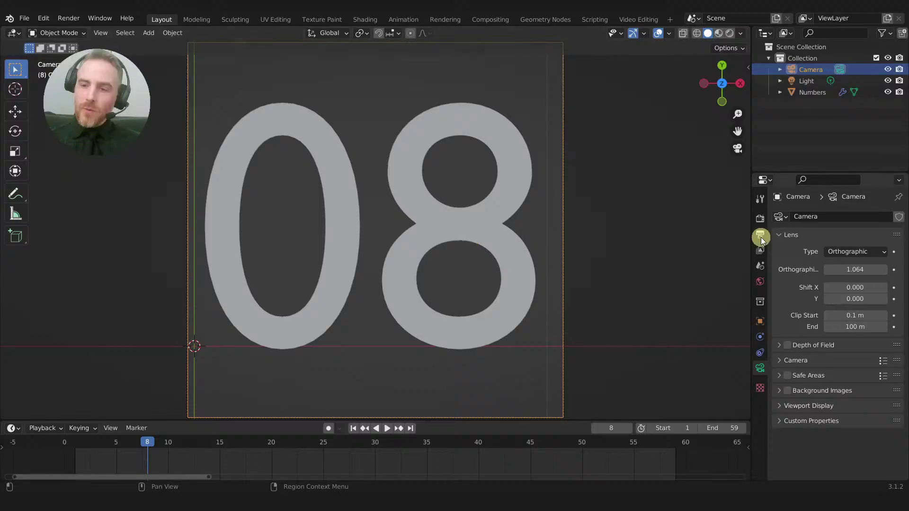
# Step: Open the scene's render settings
pyautogui.click(760, 218)
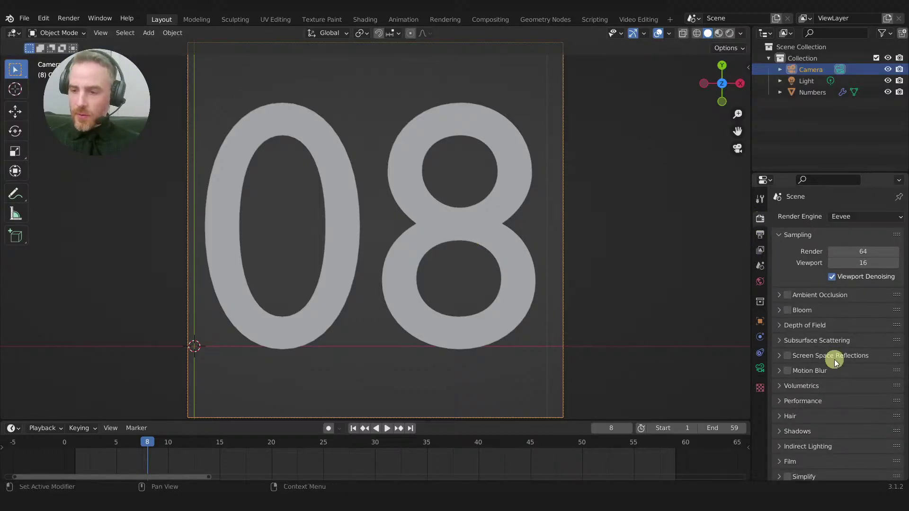
# Step: Enable the Transparent film option in the render settings and show the viewport in Rendered shading
pyautogui.scroll(-2, 816, 361)
pyautogui.click(793, 410)
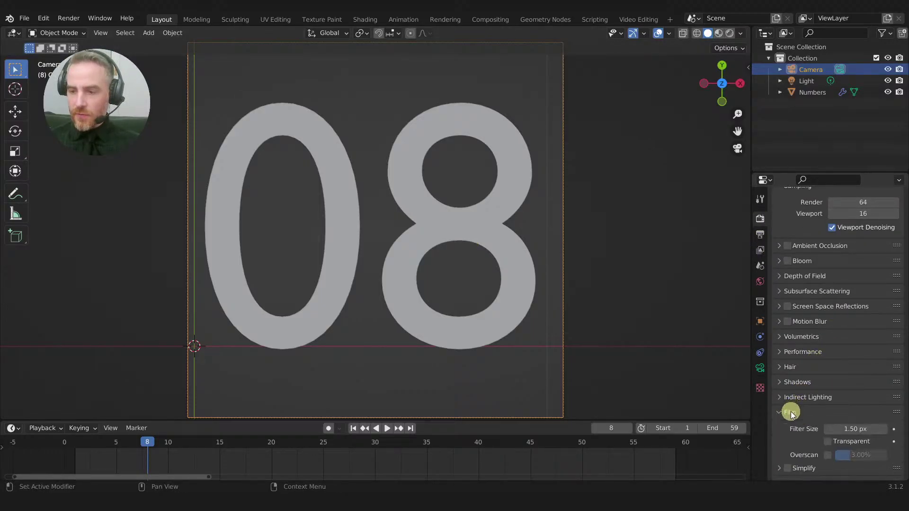
pyautogui.scroll(-2, 792, 411)
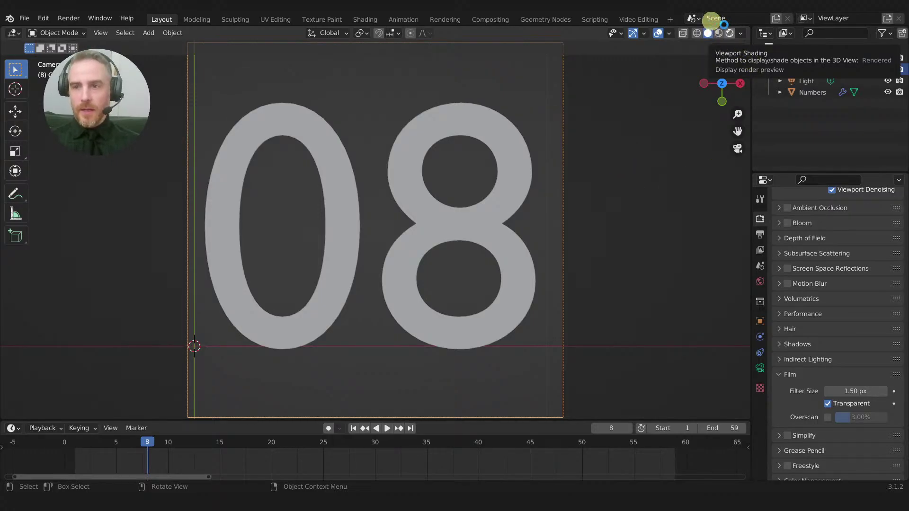
pyautogui.click(730, 33)
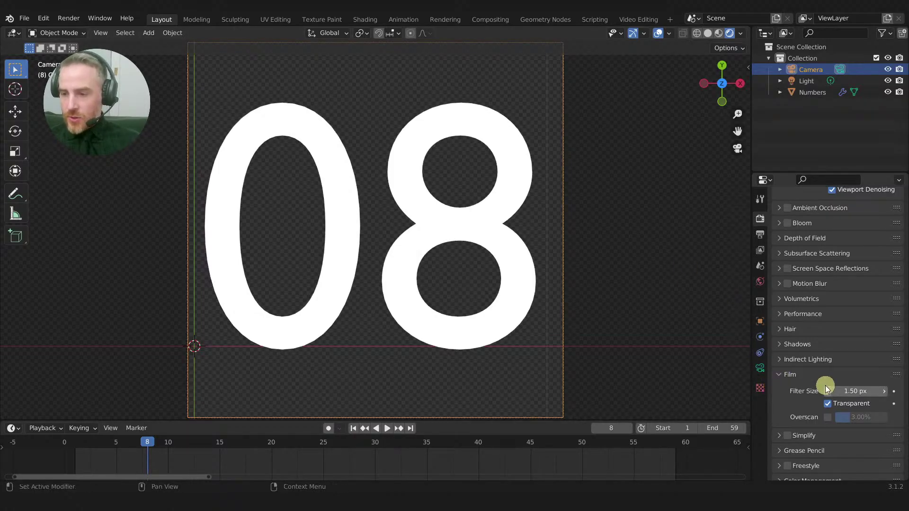
# Step: Disable Compositing and Sequencer in the output's post-processing pipeline
pyautogui.scroll(-1, 784, 379)
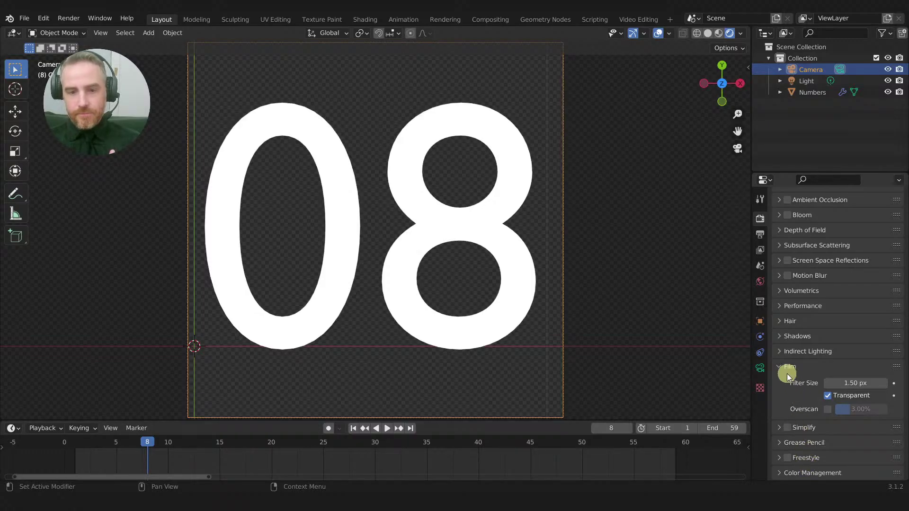
pyautogui.click(761, 236)
pyautogui.scroll(-1, 791, 325)
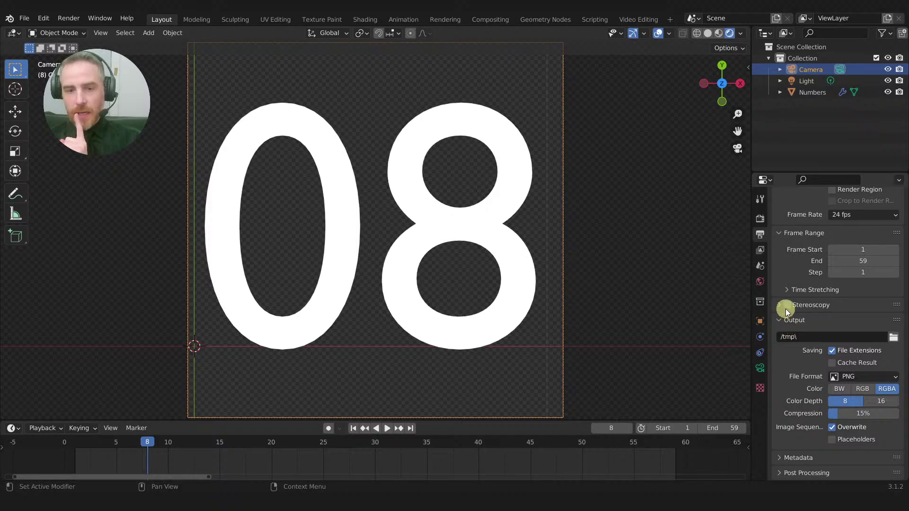
pyautogui.click(801, 473)
pyautogui.scroll(-3, 800, 442)
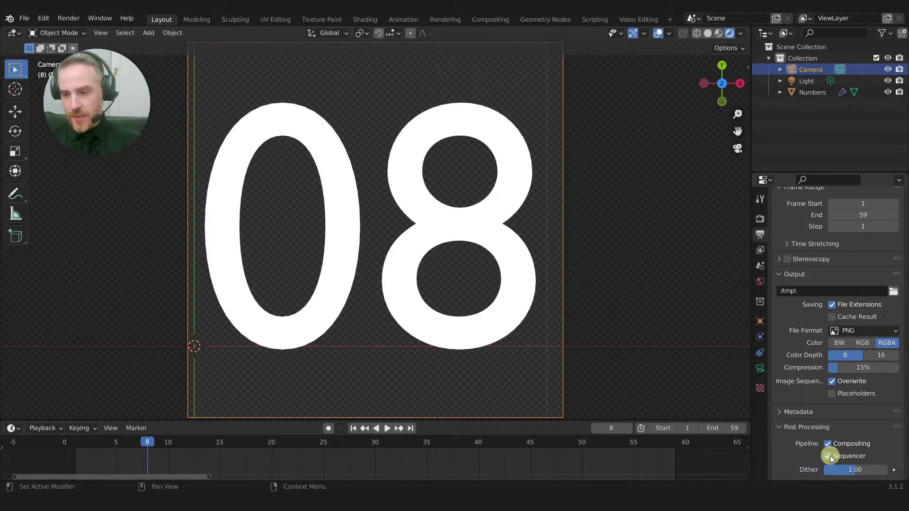
pyautogui.click(828, 445)
pyautogui.click(822, 455)
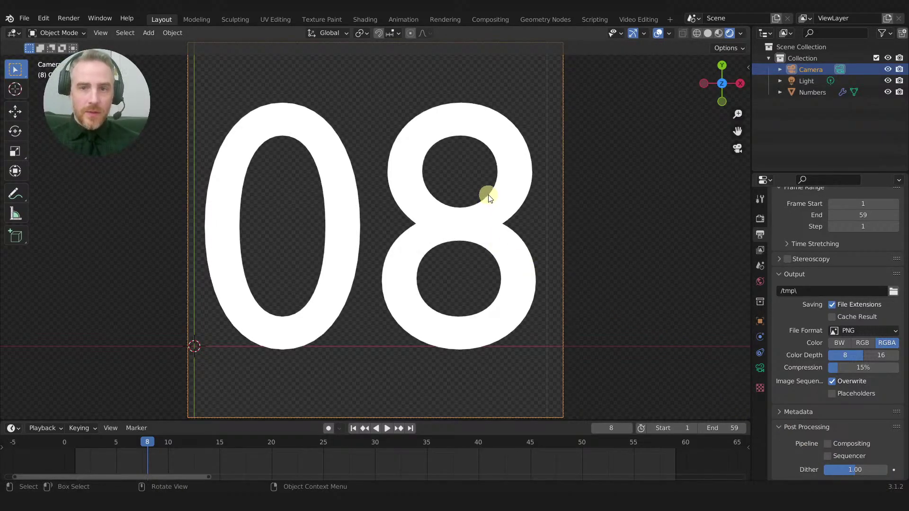
# Step: Render frame 8 in the Rendering workspace with Render Result as the displayed image, and close the separate render window
pyautogui.click(445, 20)
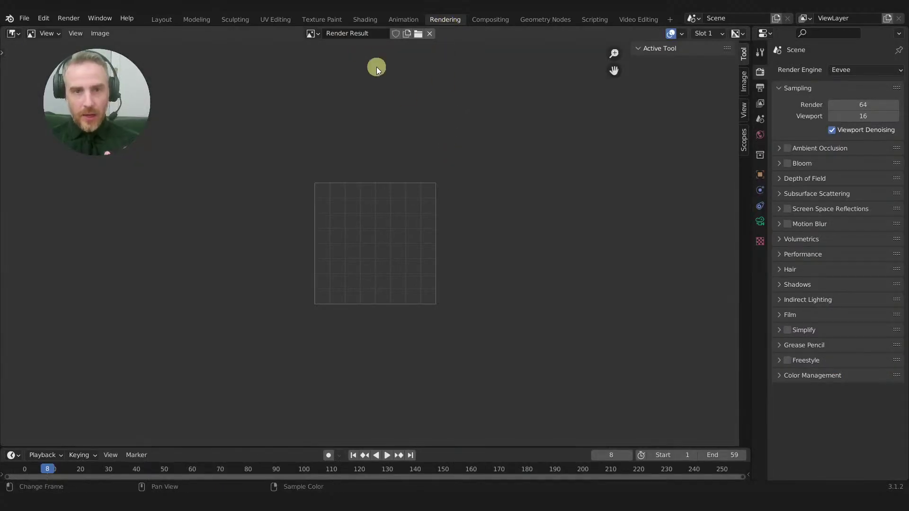
pyautogui.click(313, 33)
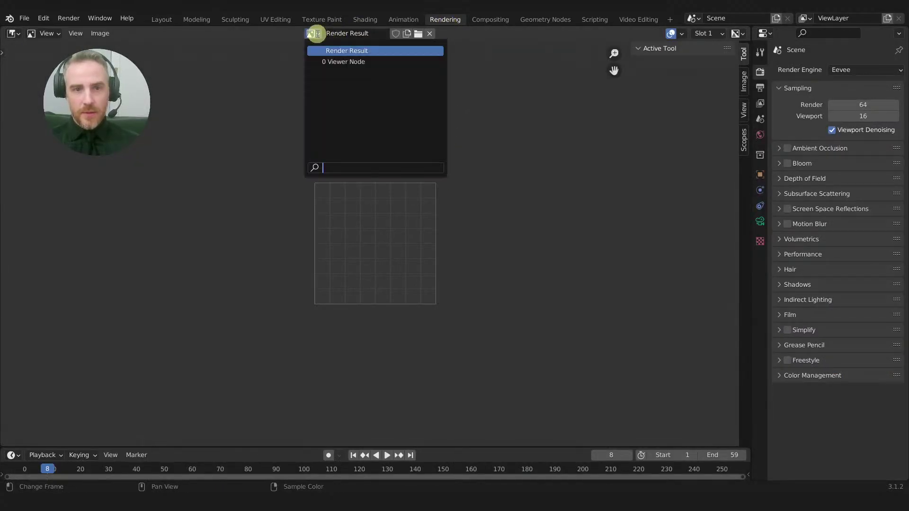
pyautogui.click(337, 50)
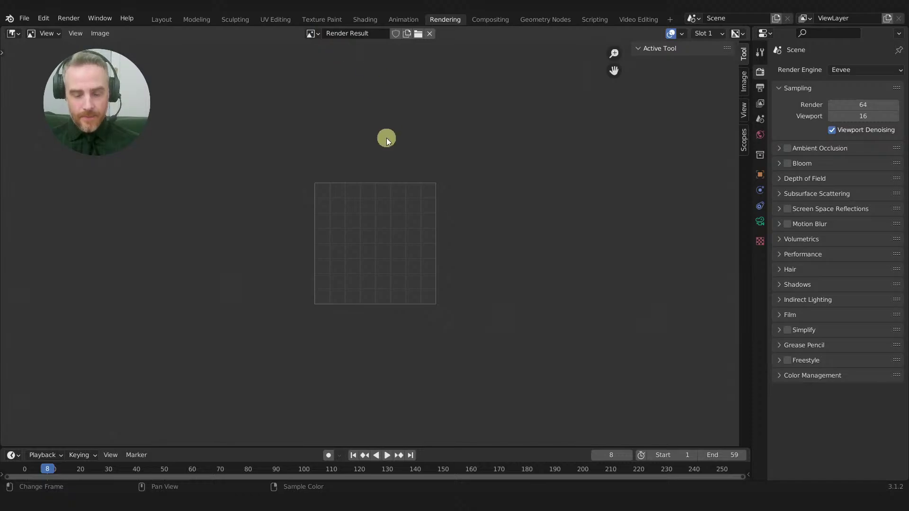
pyautogui.press('F12')
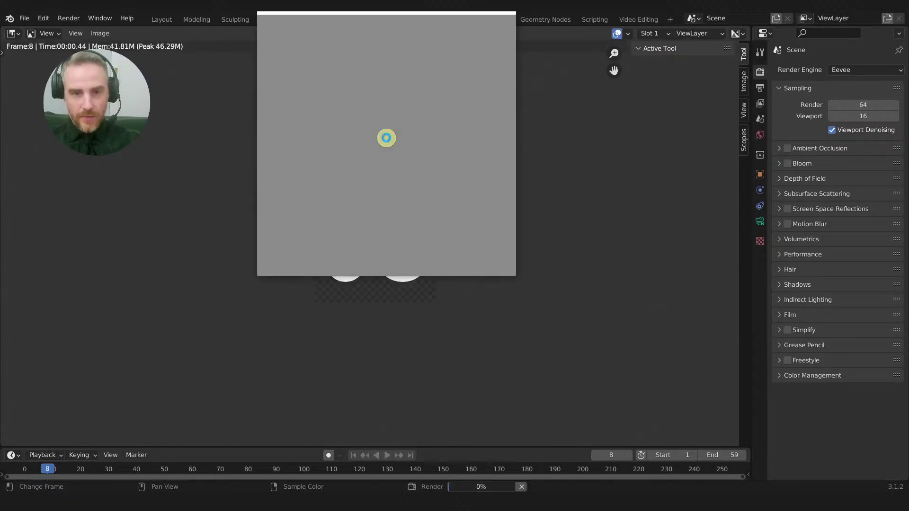
pyautogui.moveTo(404, 19); pyautogui.dragTo(428, 124)
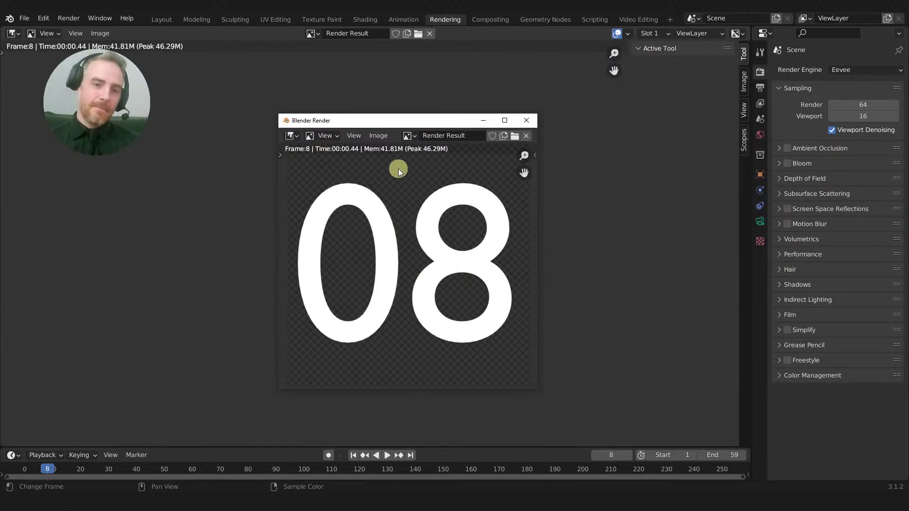
pyautogui.moveTo(396, 121)
pyautogui.mouseDown()
pyautogui.moveTo(400, 128)
pyautogui.moveTo(391, 108)
pyautogui.mouseUp()
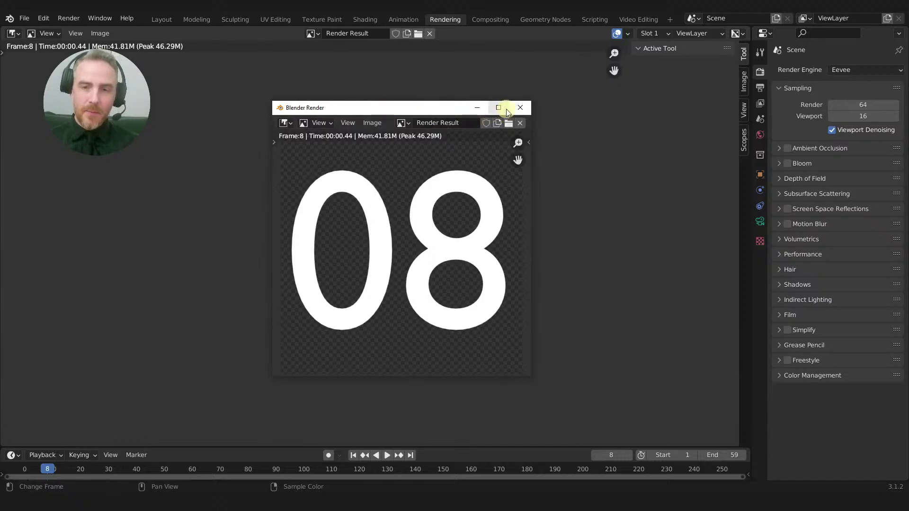
pyautogui.click(520, 107)
# Step: Set the interface preference for Temporary Editors so that Render In uses Keep User Interface, and close the preferences
pyautogui.click(45, 19)
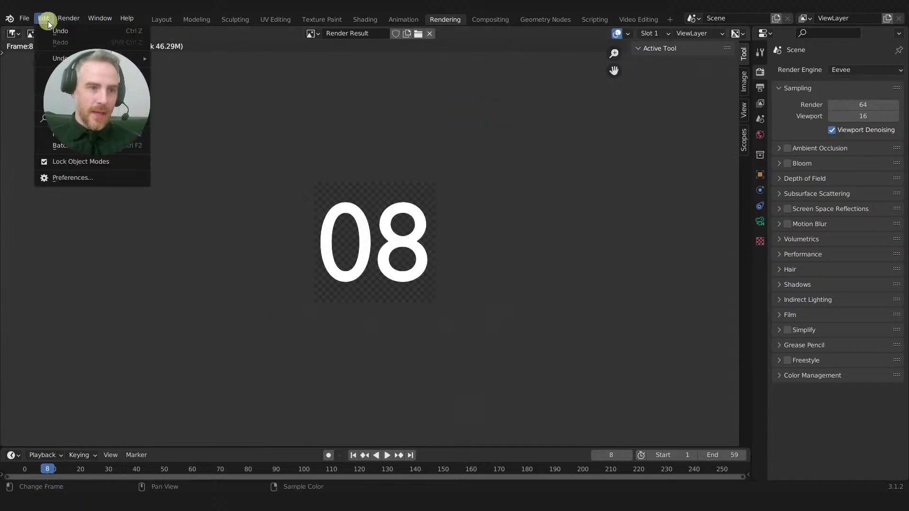
pyautogui.click(82, 181)
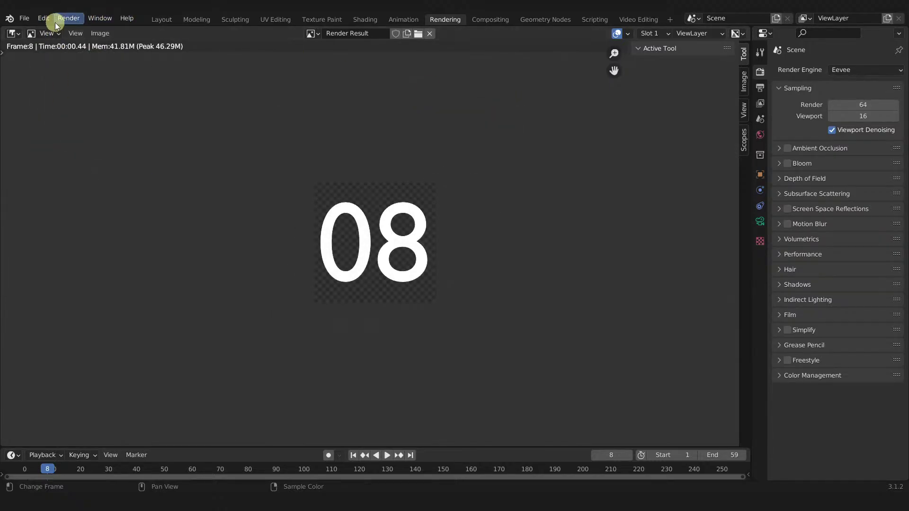
pyautogui.click(44, 18)
pyautogui.click(72, 179)
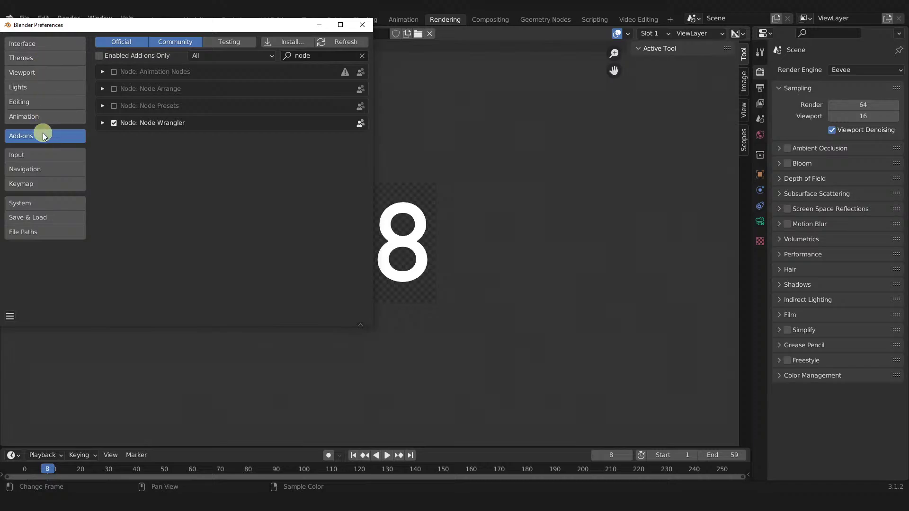
pyautogui.click(45, 45)
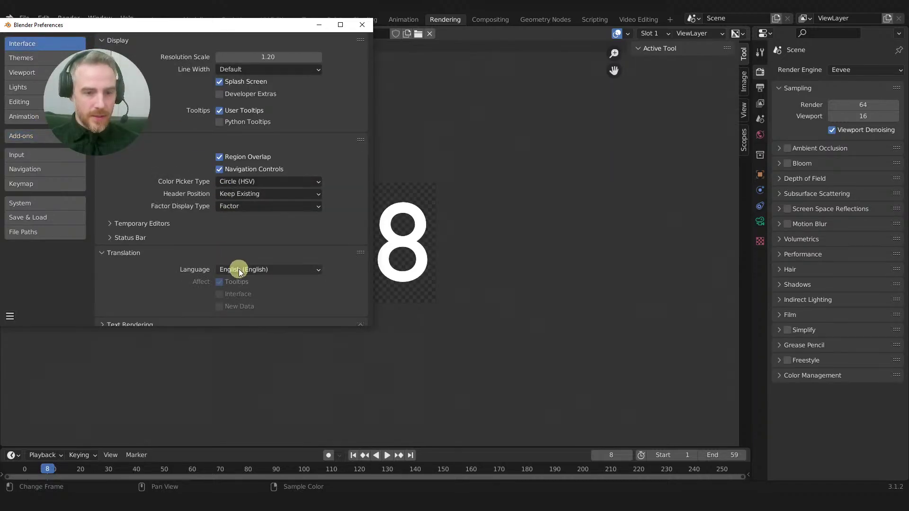
pyautogui.scroll(-1, 239, 269)
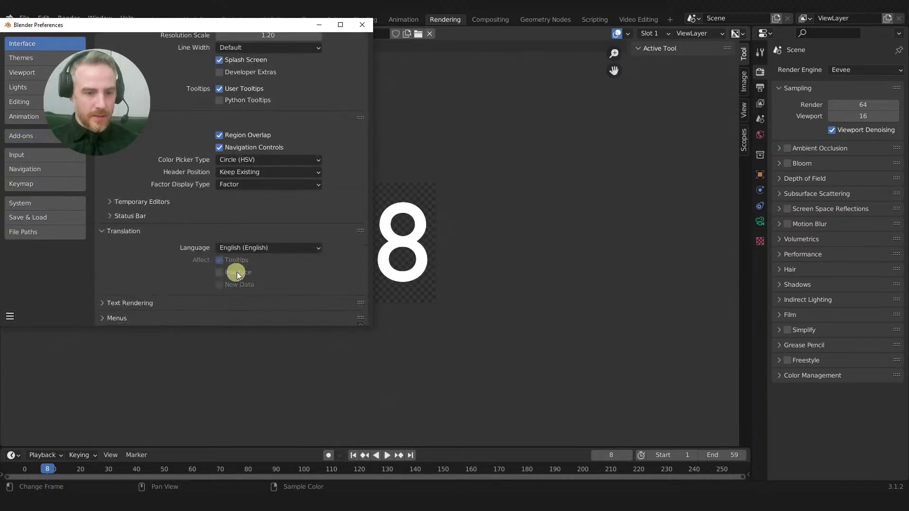
pyautogui.click(138, 201)
pyautogui.click(230, 218)
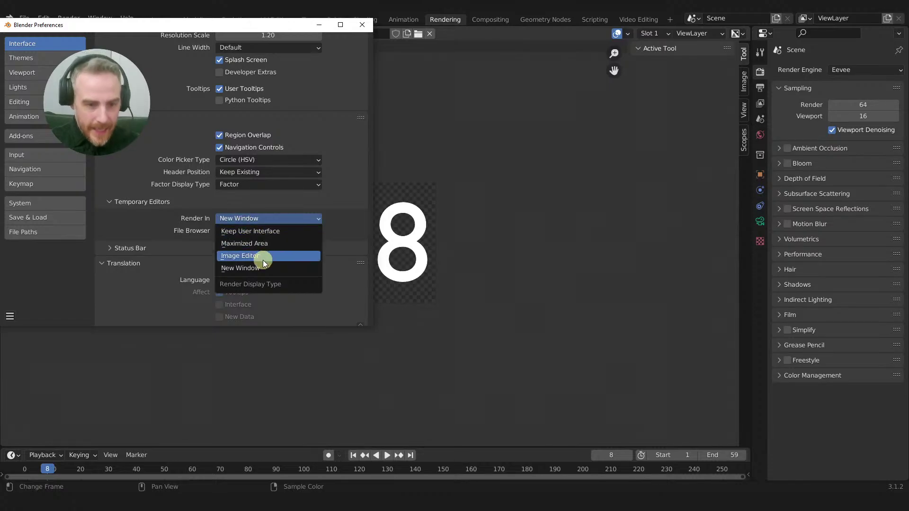
pyautogui.click(262, 232)
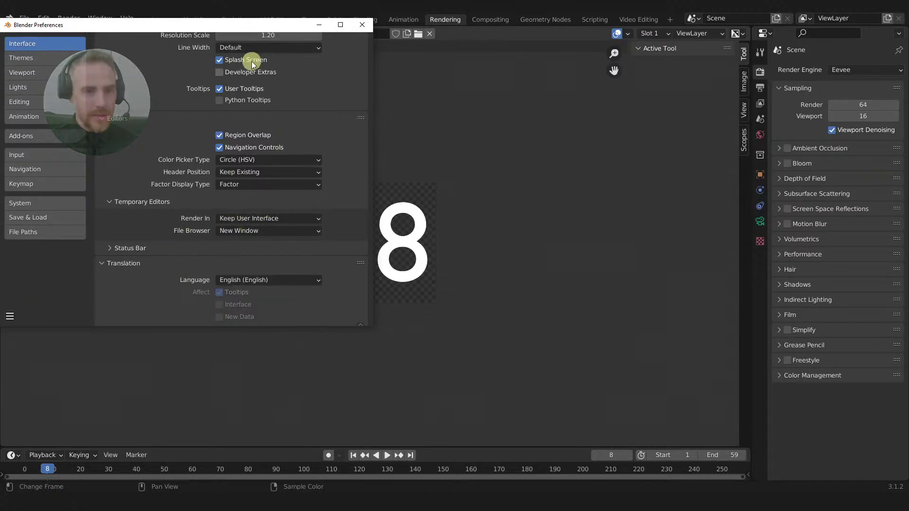
pyautogui.click(362, 25)
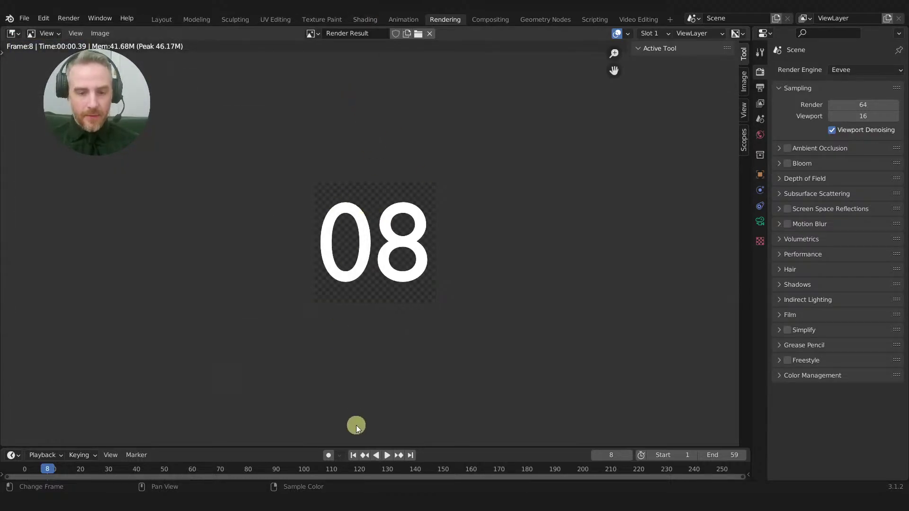
# Step: Enlarge the timeline area, fit the frame range in it, and test-render frames 41, 25 and 32
pyautogui.moveTo(301, 445); pyautogui.dragTo(308, 410)
pyautogui.click(141, 430)
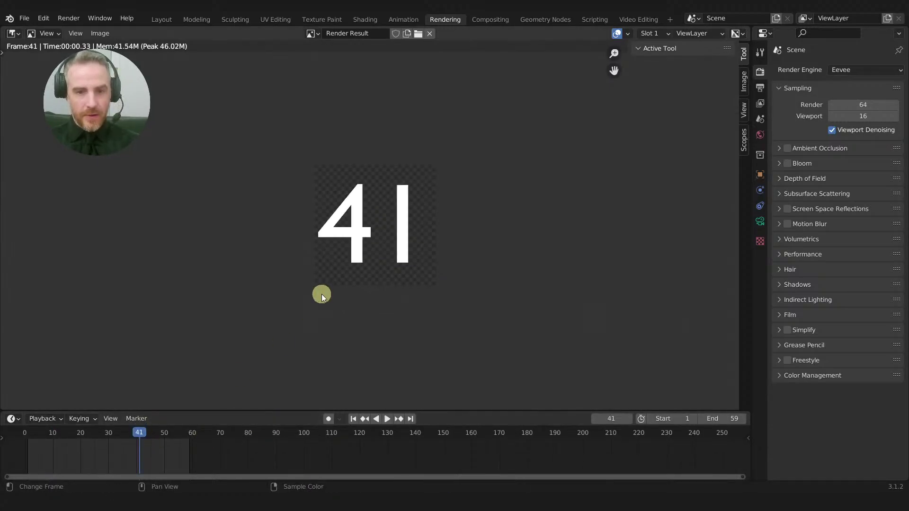
pyautogui.click(95, 433)
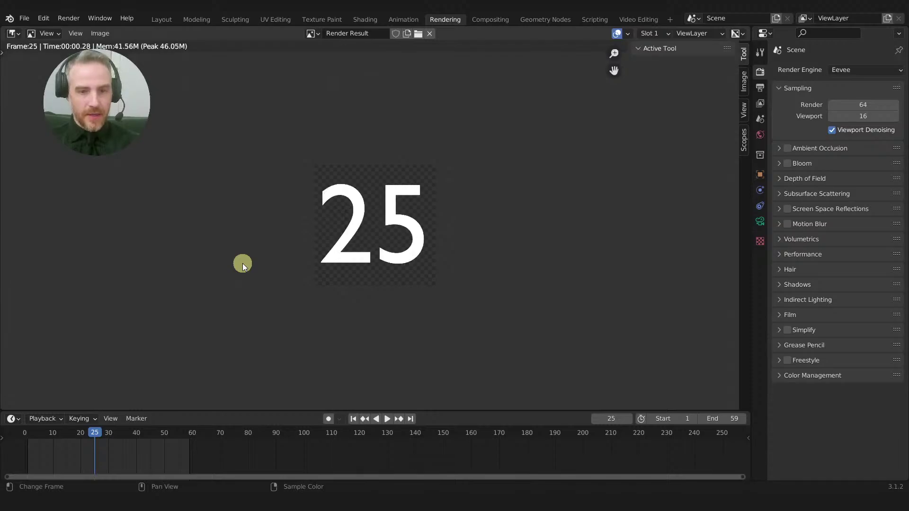
pyautogui.click(176, 429)
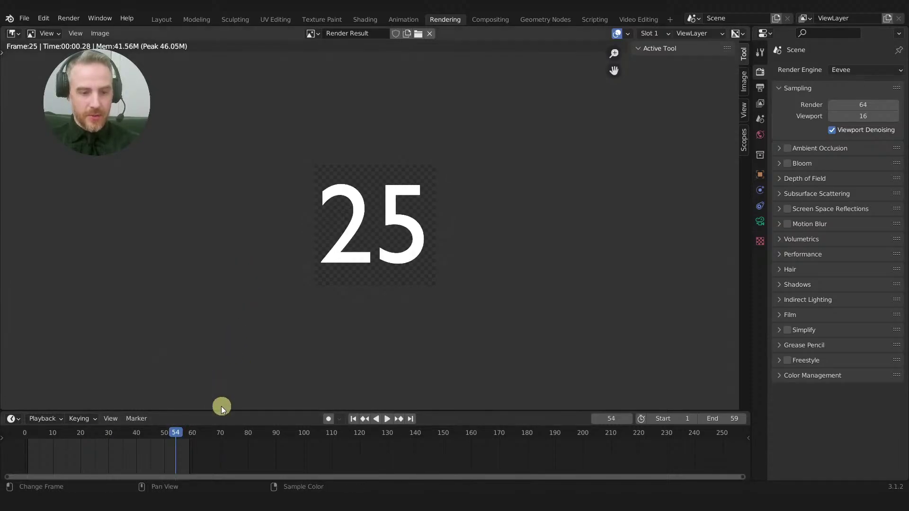
pyautogui.press('Home')
pyautogui.click(400, 455)
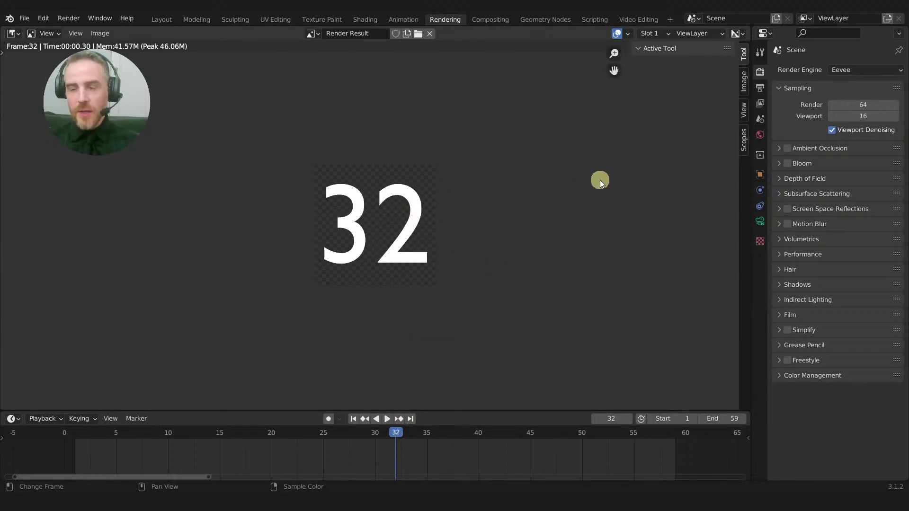
# Step: Browse for the render output path and go to the folder D:\LiveStream\Demo
pyautogui.click(761, 88)
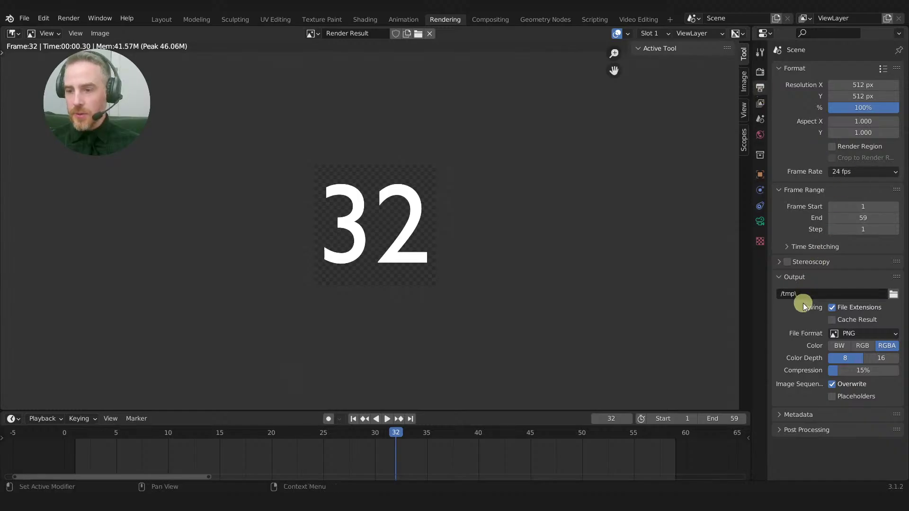
pyautogui.click(817, 295)
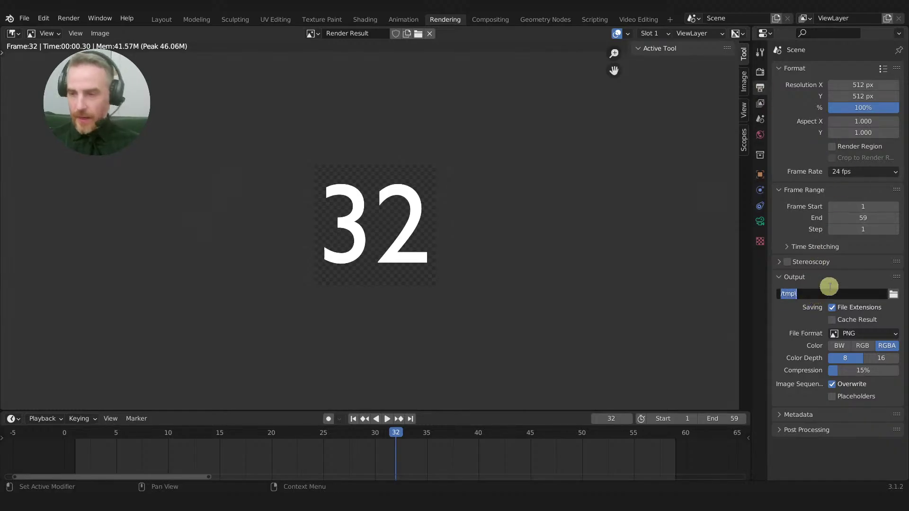
pyautogui.click(893, 292)
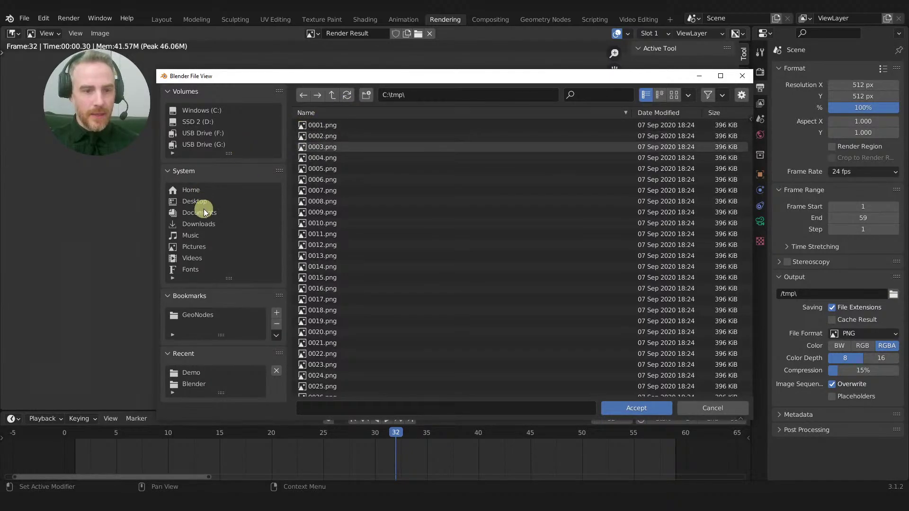
pyautogui.click(200, 124)
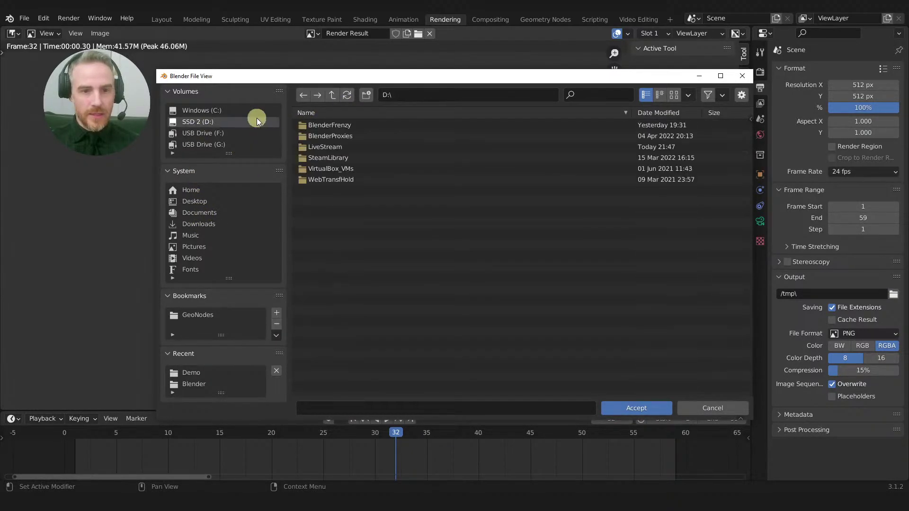
pyautogui.click(314, 145)
pyautogui.click(319, 127)
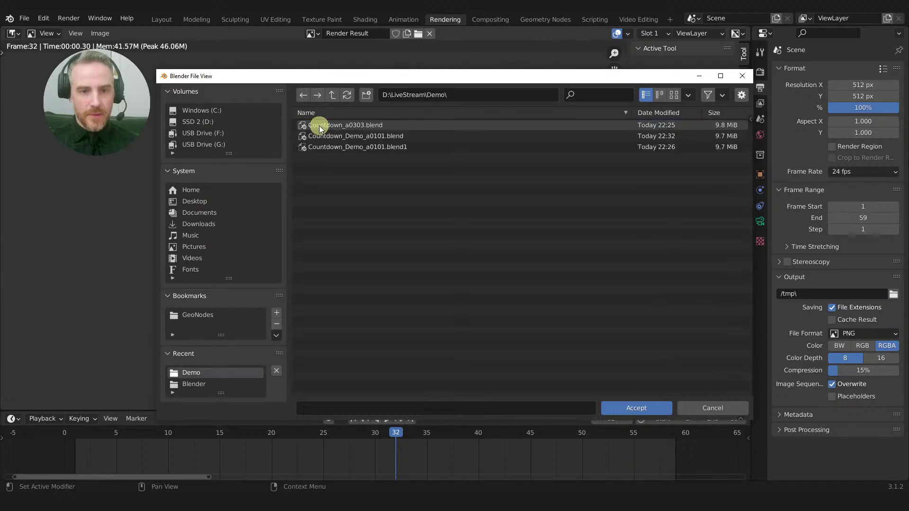
# Step: Create a new folder named imsq inside the Demo folder
pyautogui.click(367, 97)
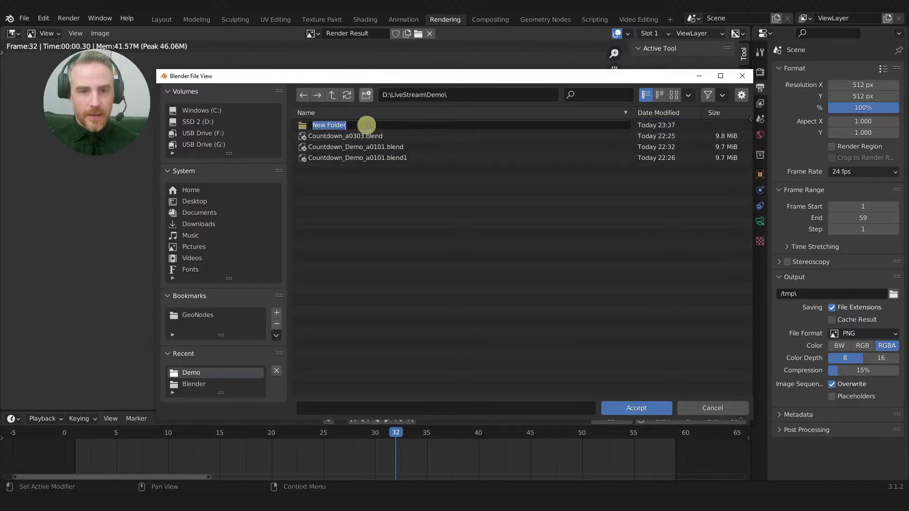
pyautogui.write('imsq')
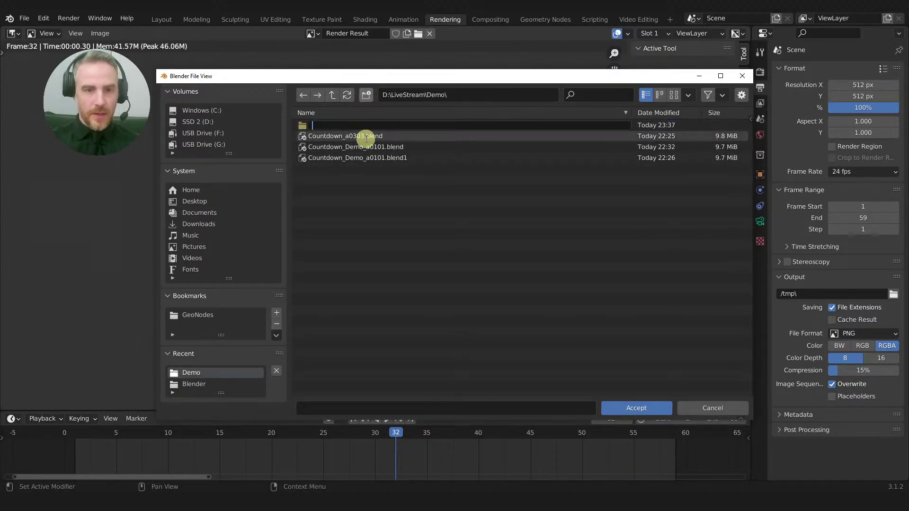
pyautogui.press('Return')
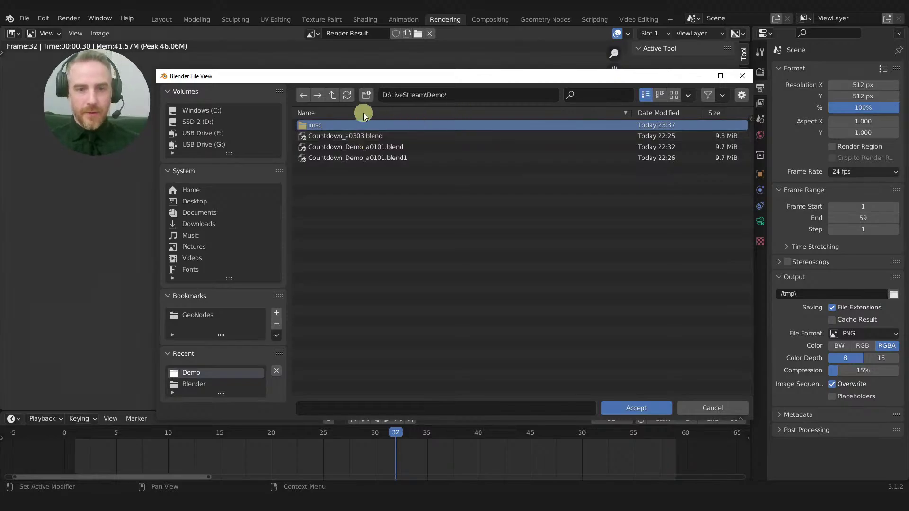
# Step: Open the imsq folder and create a subfolder named imsq_countdown_01 inside it
pyautogui.click(313, 125)
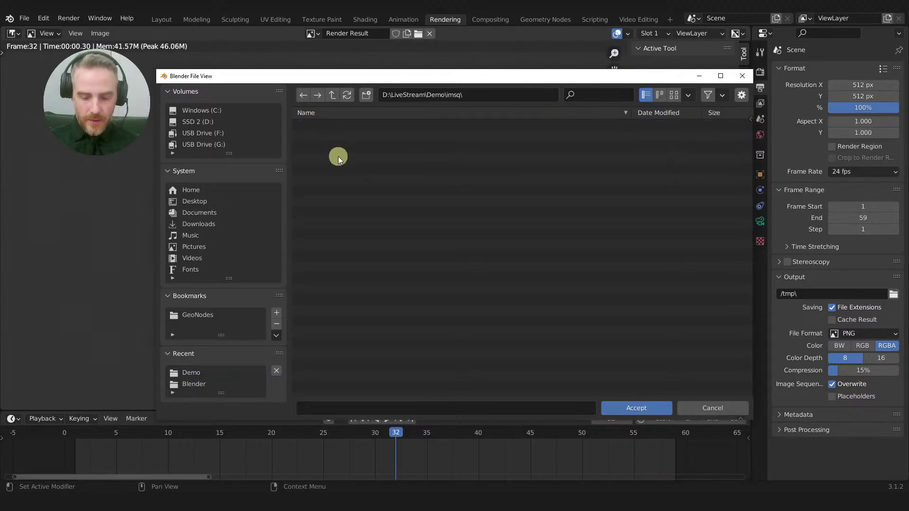
pyautogui.write('iims')
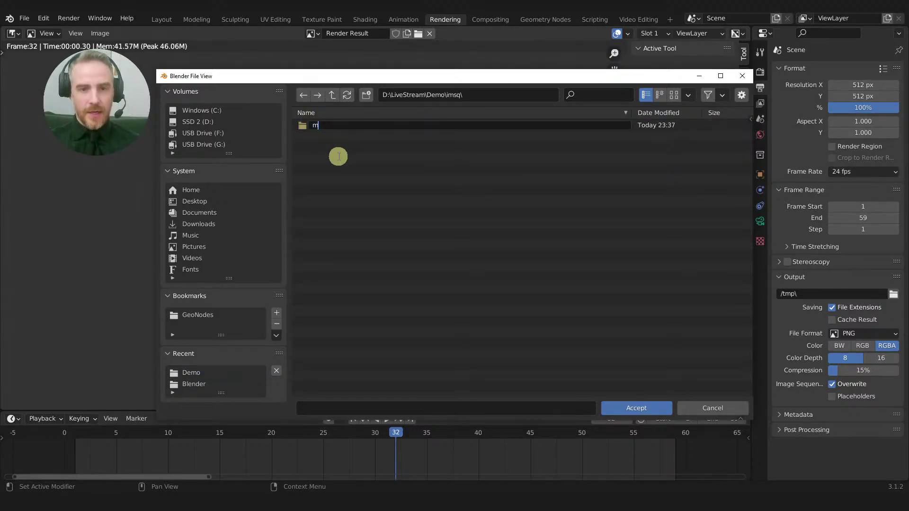
pyautogui.write('q_coundow')
pyautogui.press('BackSpace')
pyautogui.press('BackSpace')
pyautogui.press('BackSpace')
pyautogui.write('tdown_01')
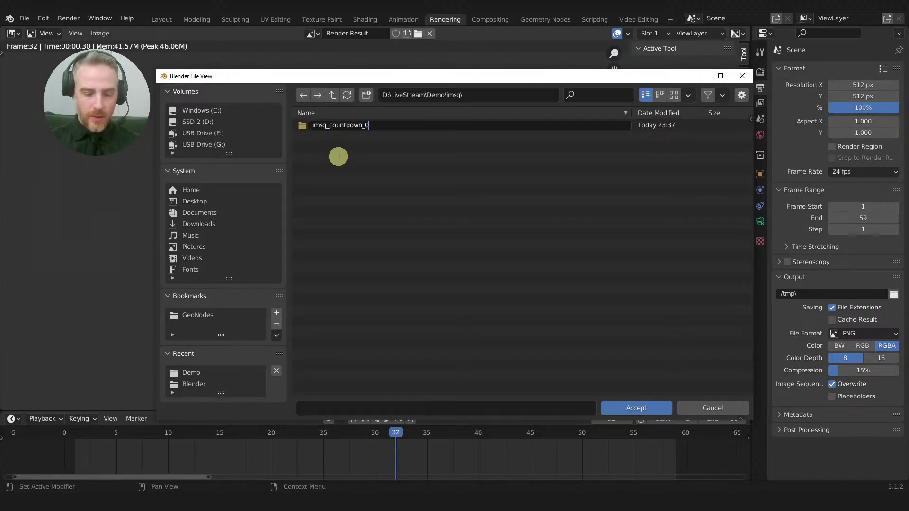
pyautogui.press('Return')
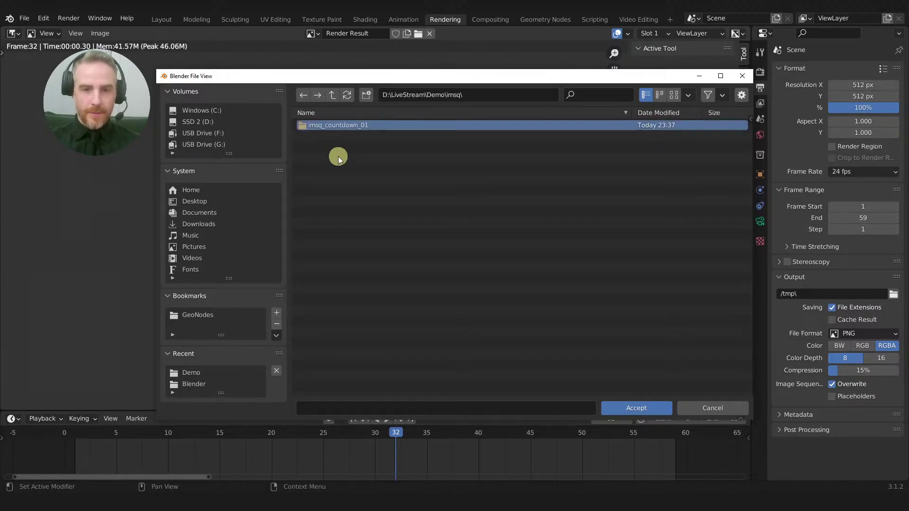
# Step: Set the render output to the file prefix CT-01_ in the imsq_countdown_01 folder and turn off Overwrite for the image sequence
pyautogui.doubleClick(374, 130)
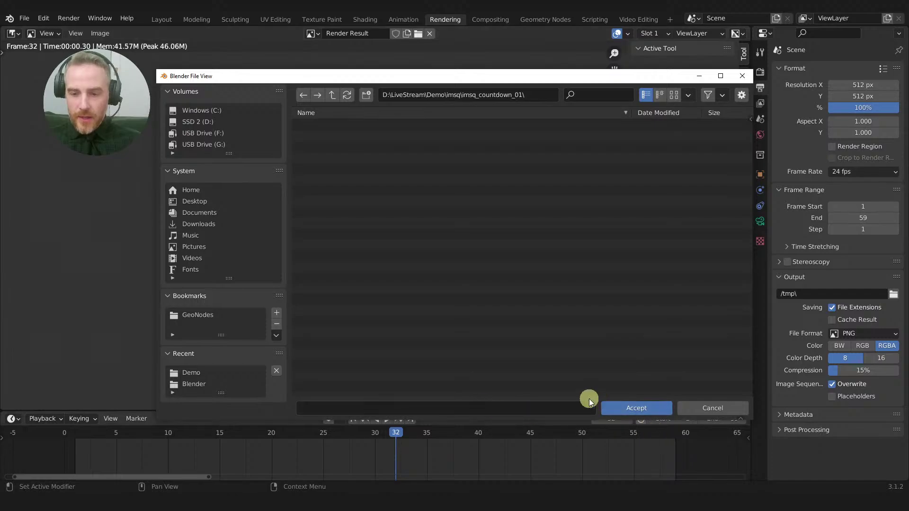
pyautogui.click(513, 409)
pyautogui.write('cou')
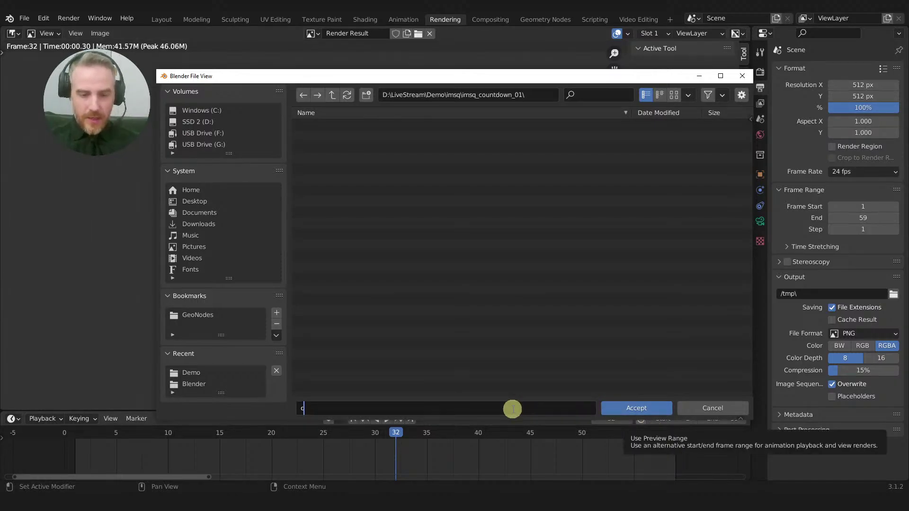
pyautogui.press('BackSpace')
pyautogui.press('BackSpace')
pyautogui.press('BackSpace')
pyautogui.write('CT-01')
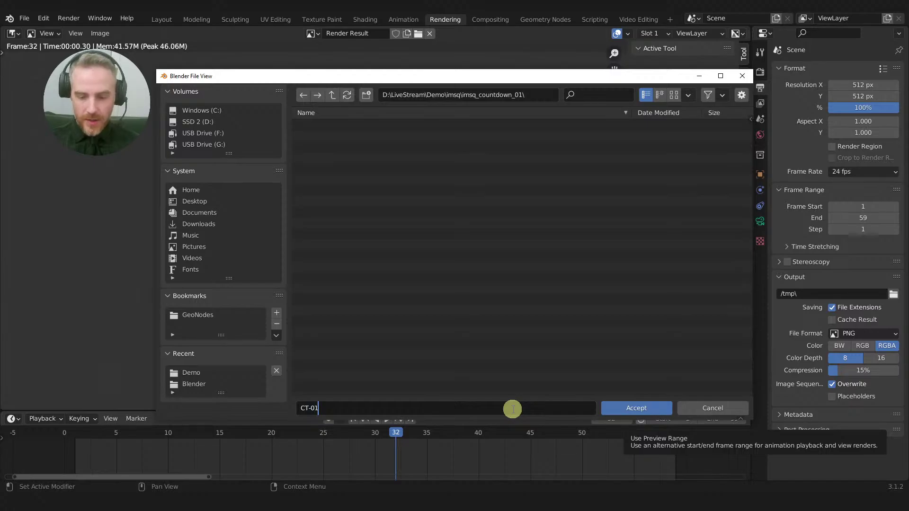
pyautogui.write('_')
pyautogui.press('Return')
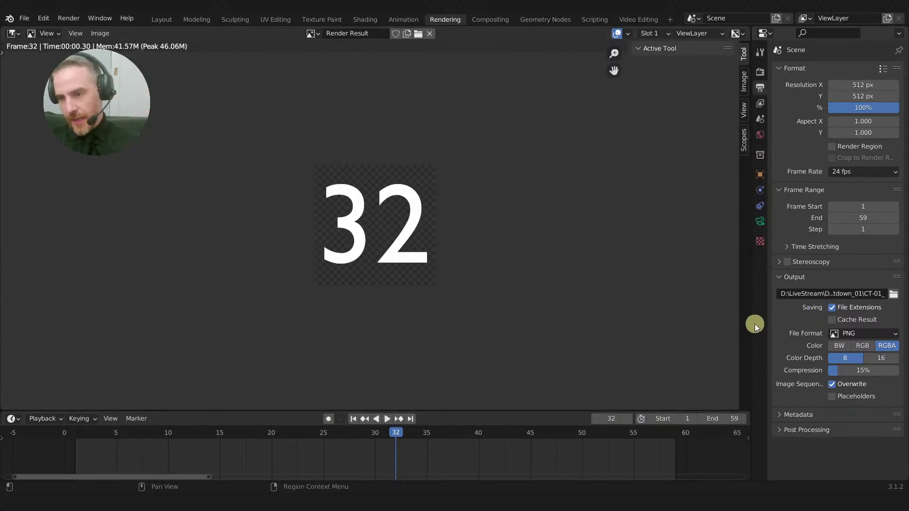
pyautogui.moveTo(752, 323); pyautogui.dragTo(695, 304)
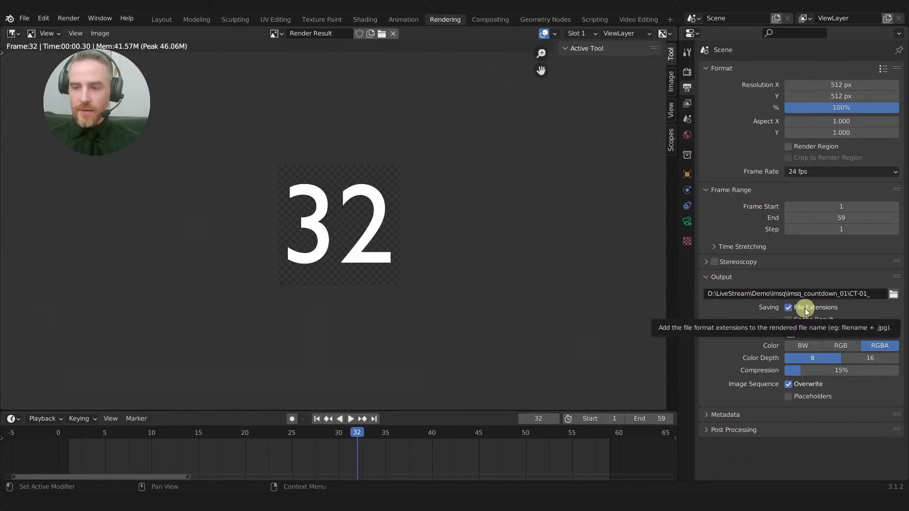
pyautogui.click(789, 384)
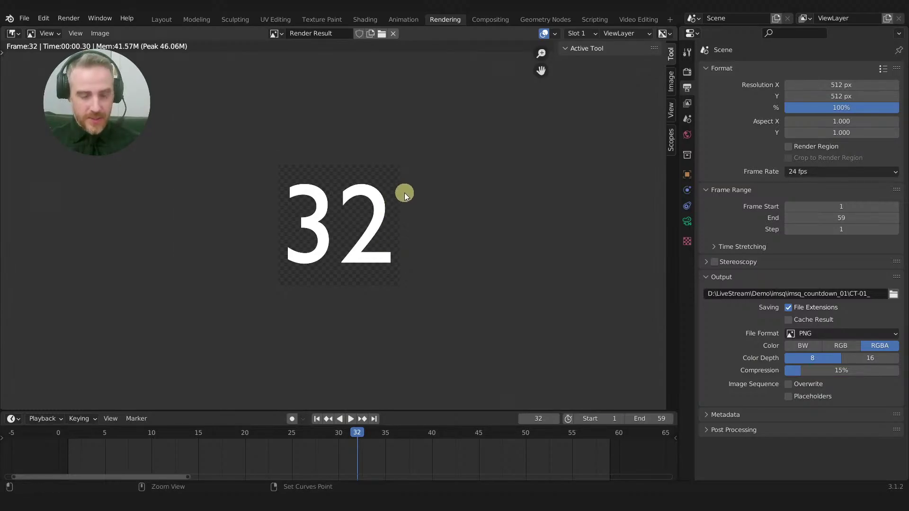
# Step: Save the project as Countdown_Demo_a0201.blend in D:\LiveStream\Demo and render the full animation
pyautogui.hotkey('ctrl', 's')
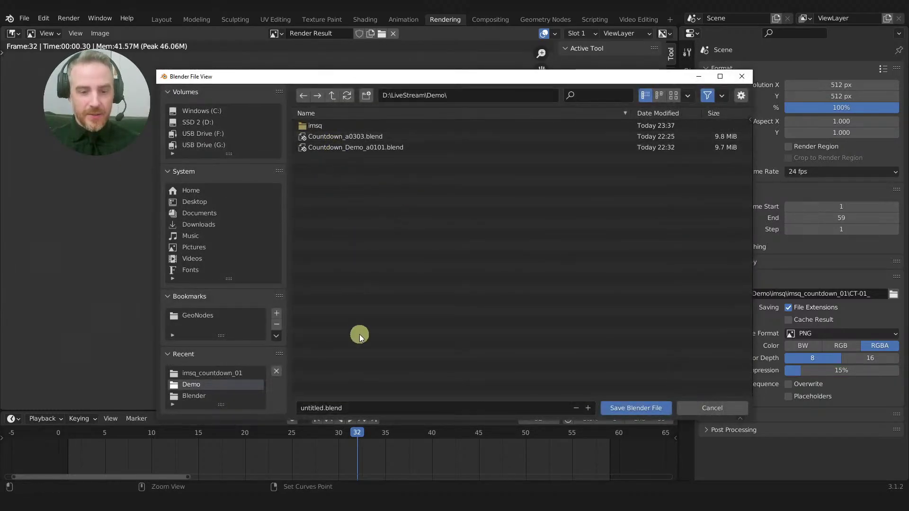
pyautogui.click(349, 152)
pyautogui.press('ctrl+KP_Add')
pyautogui.press('Return')
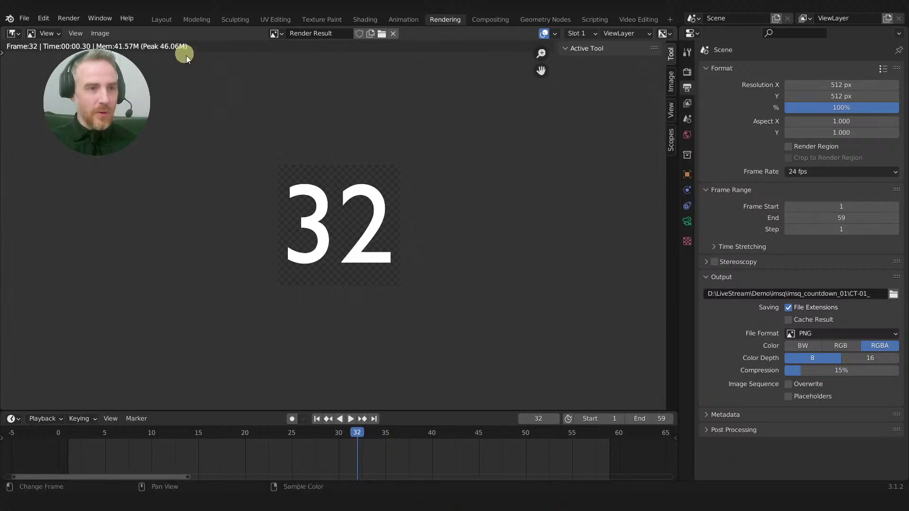
pyautogui.click(69, 18)
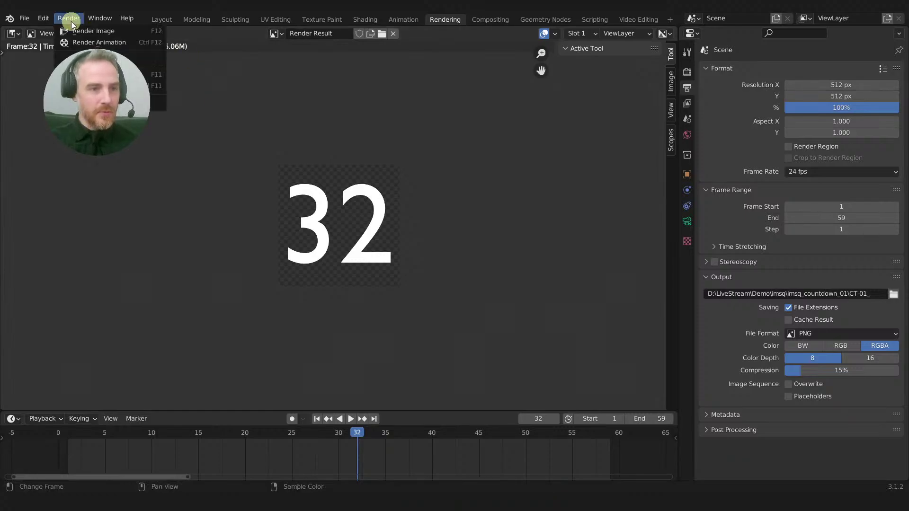
pyautogui.click(99, 43)
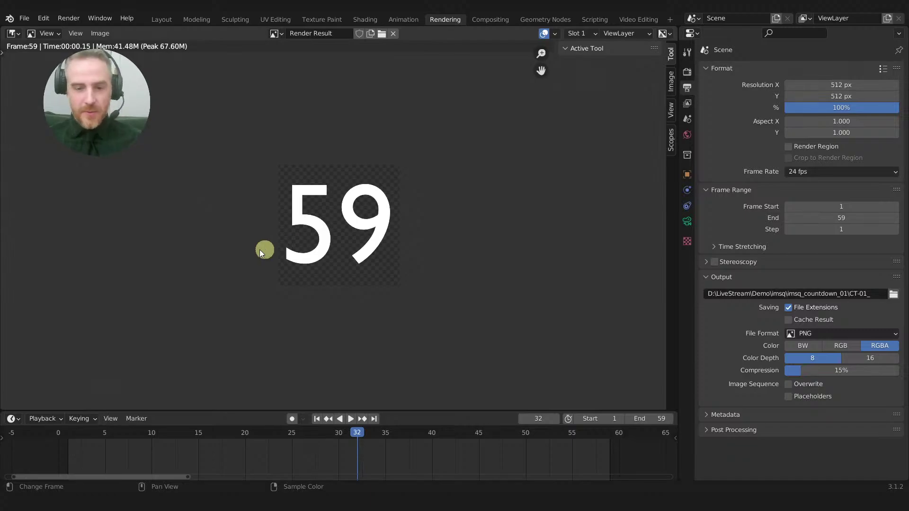
# Step: Create a new scene with Copy Settings and show it in the Video Editing workspace without the file browser area
pyautogui.click(695, 21)
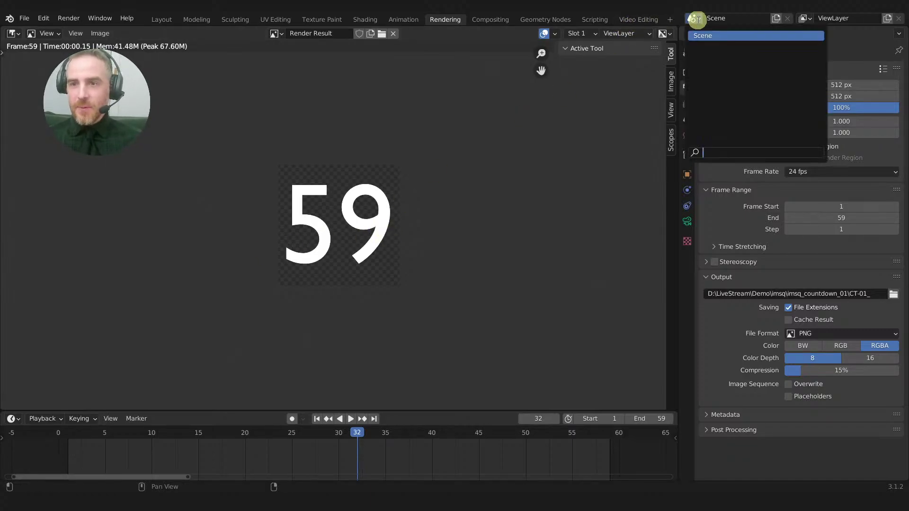
pyautogui.click(777, 19)
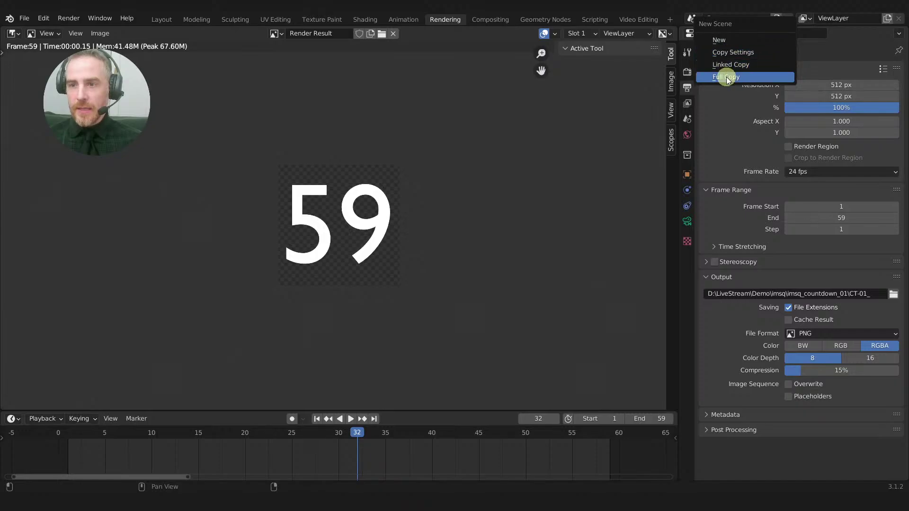
pyautogui.click(726, 52)
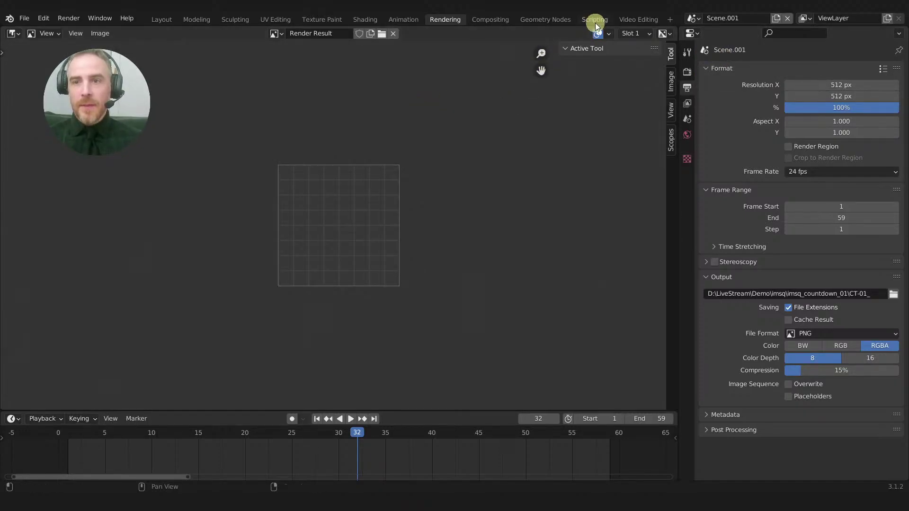
pyautogui.click(635, 20)
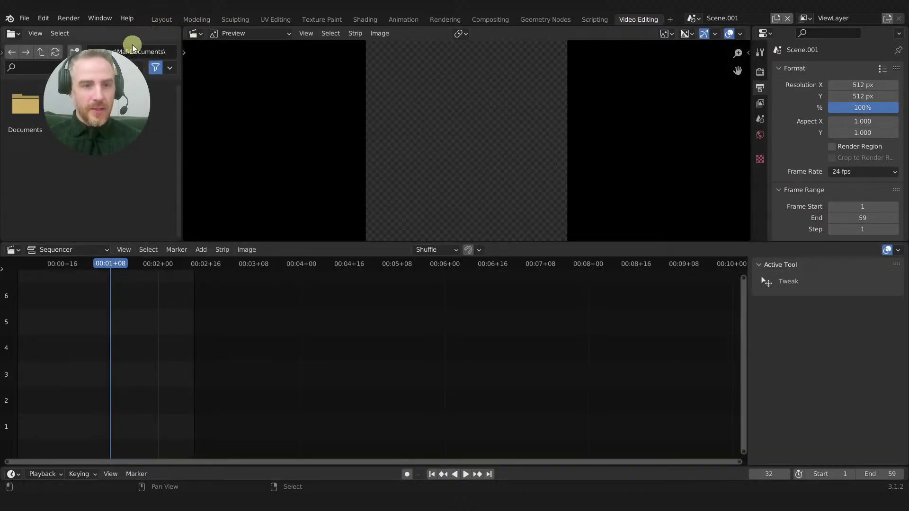
pyautogui.moveTo(183, 26); pyautogui.dragTo(119, 27)
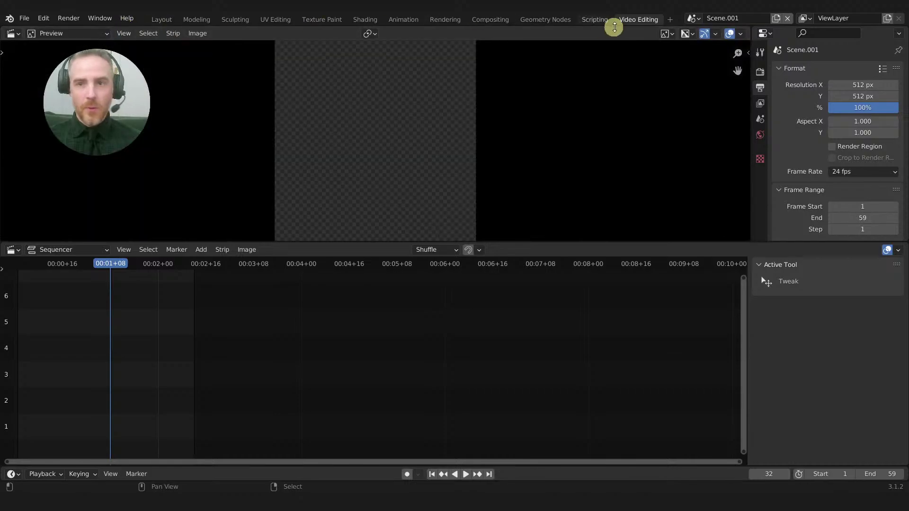
pyautogui.click(670, 20)
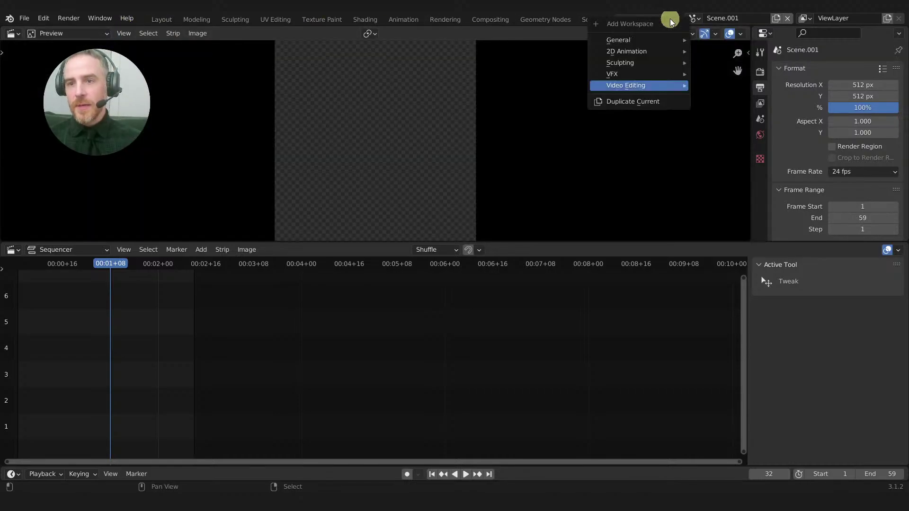
pyautogui.moveTo(635, 91)
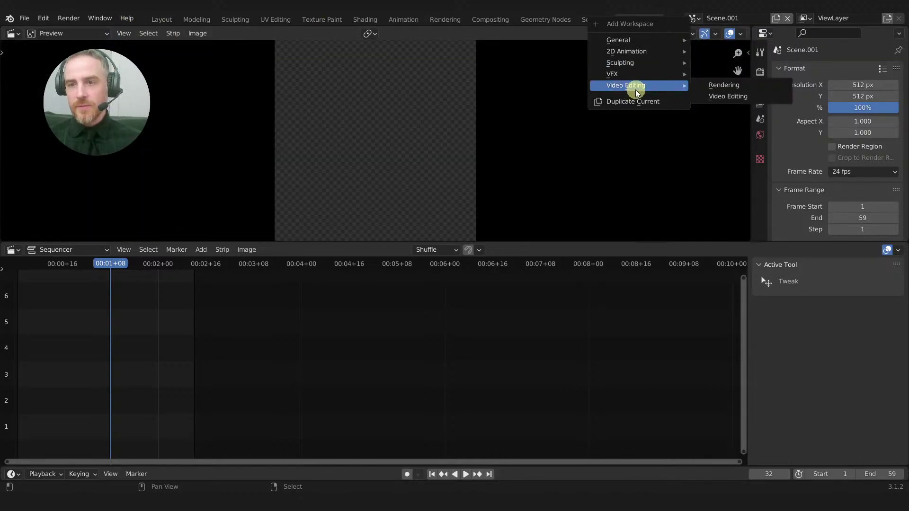
pyautogui.click(726, 98)
pyautogui.click(24, 18)
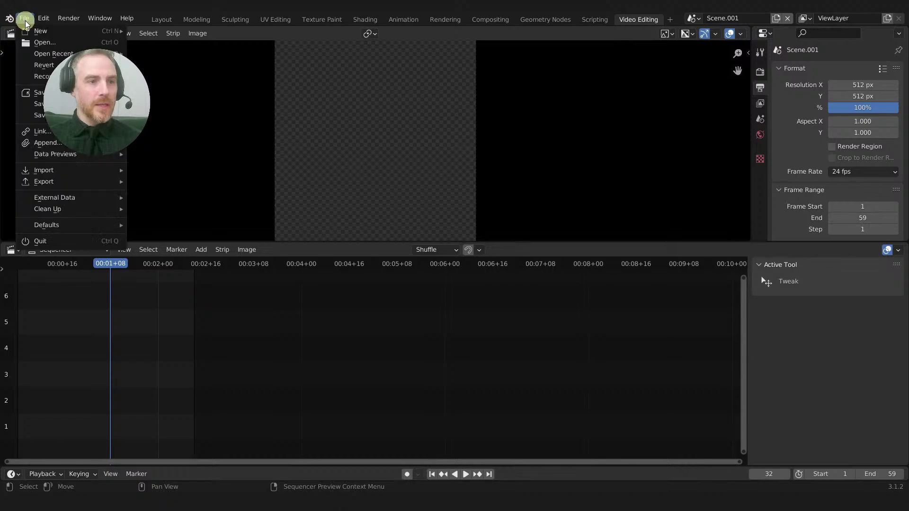
pyautogui.moveTo(43, 31)
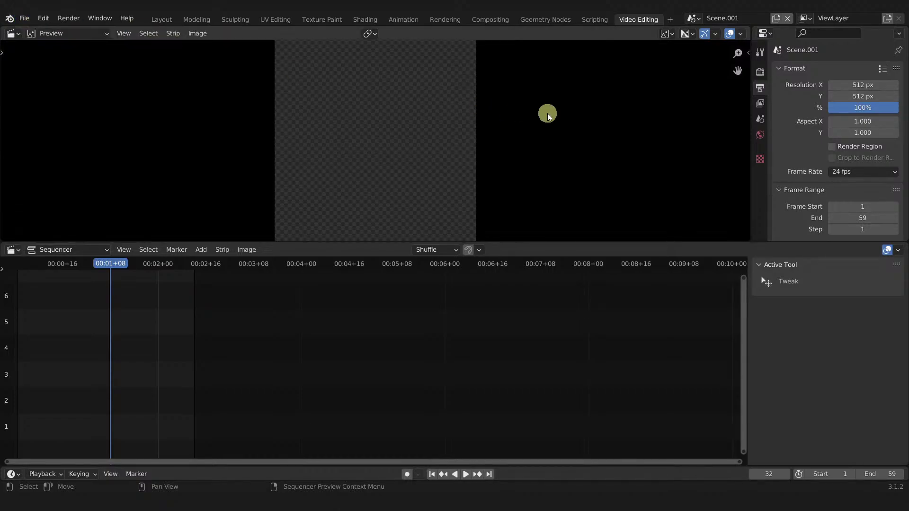
# Step: Move the sequencer's playhead to frame 2
pyautogui.press('Home')
pyautogui.moveTo(250, 311); pyautogui.dragTo(413, 318, button='middle')
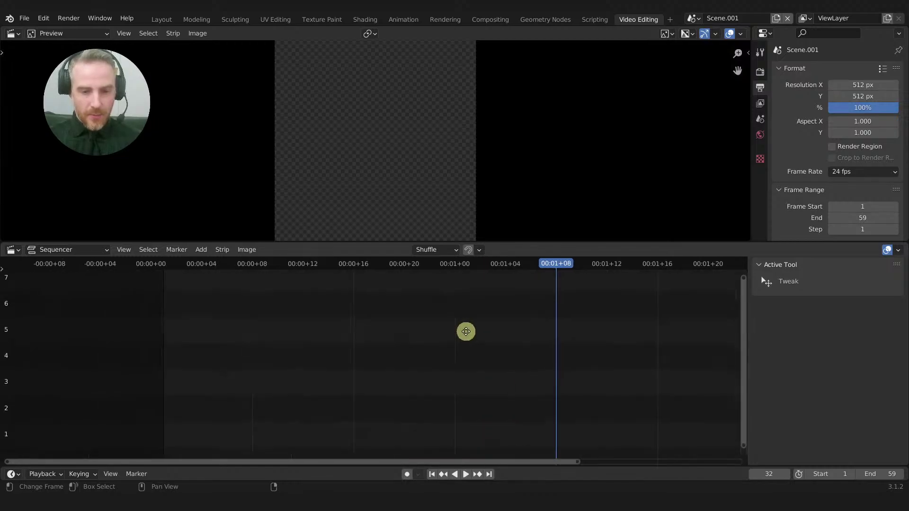
pyautogui.moveTo(238, 265); pyautogui.dragTo(175, 263)
pyautogui.moveTo(279, 343); pyautogui.dragTo(313, 349, button='middle')
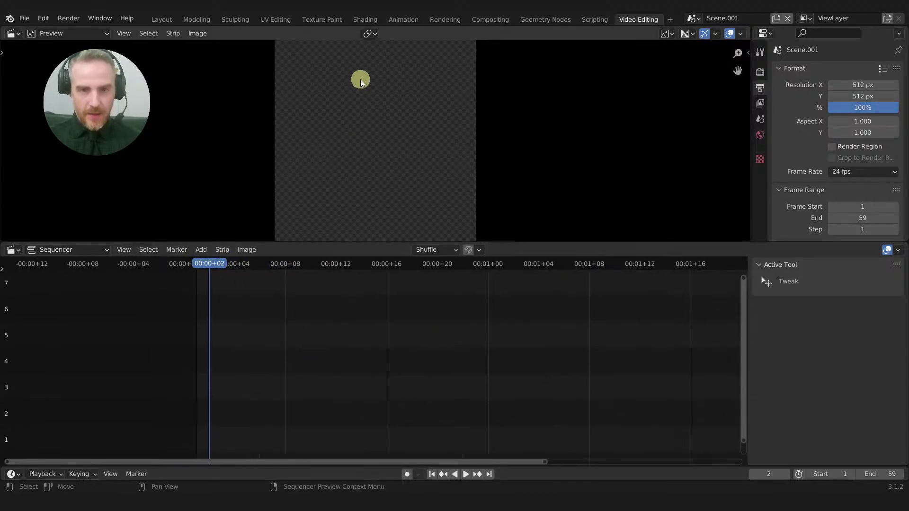
# Step: Set the new scene's output resolution to 1920 × 1080 px and fit the whole frame in the preview
pyautogui.scroll(-3, 359, 102)
pyautogui.moveTo(367, 113)
pyautogui.mouseDown(button='middle')
pyautogui.moveTo(379, 126)
pyautogui.moveTo(376, 120)
pyautogui.mouseUp(button='middle')
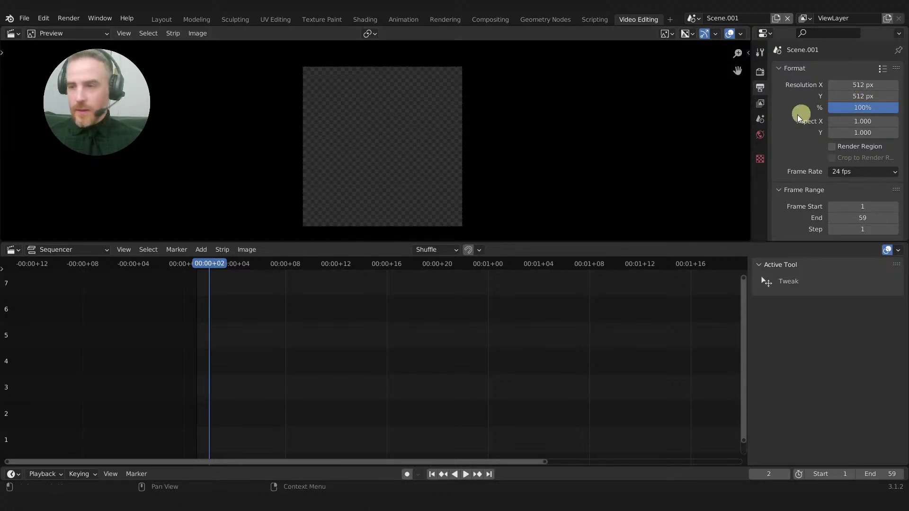
pyautogui.click(872, 86)
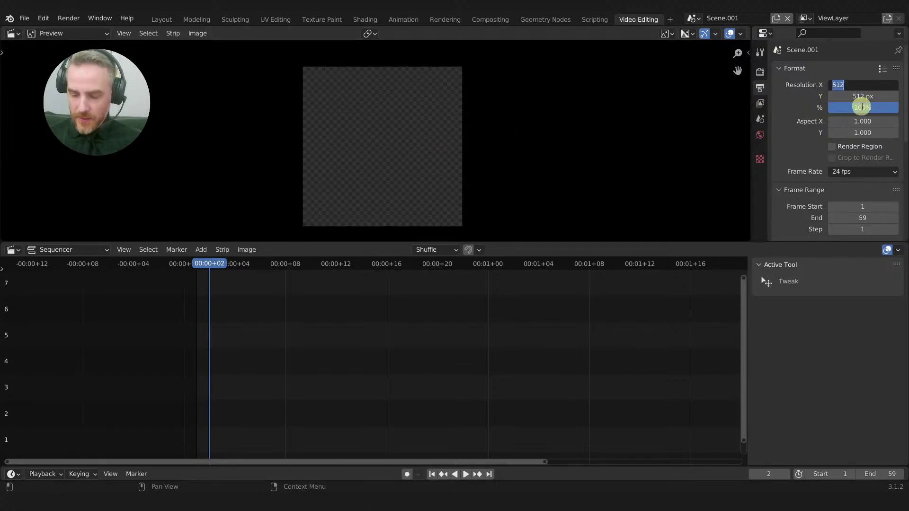
pyautogui.press('Tab')
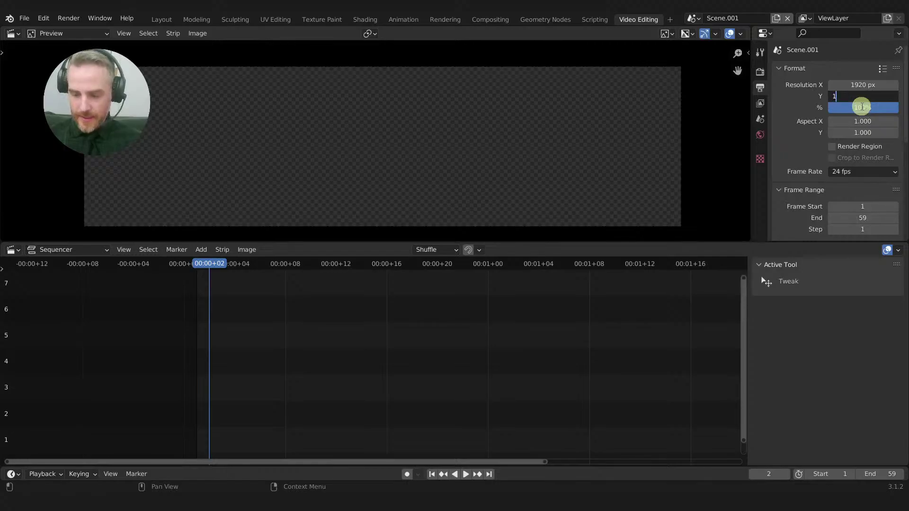
pyautogui.press('Return')
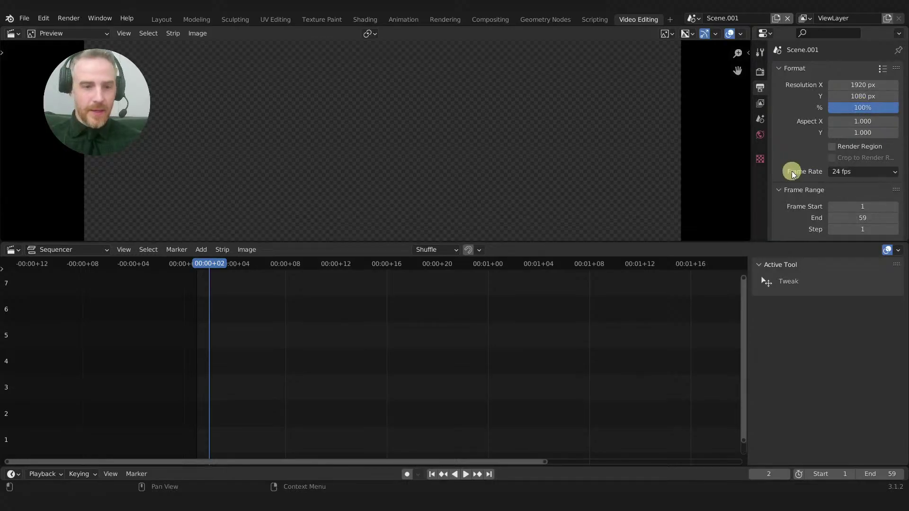
pyautogui.press('Home')
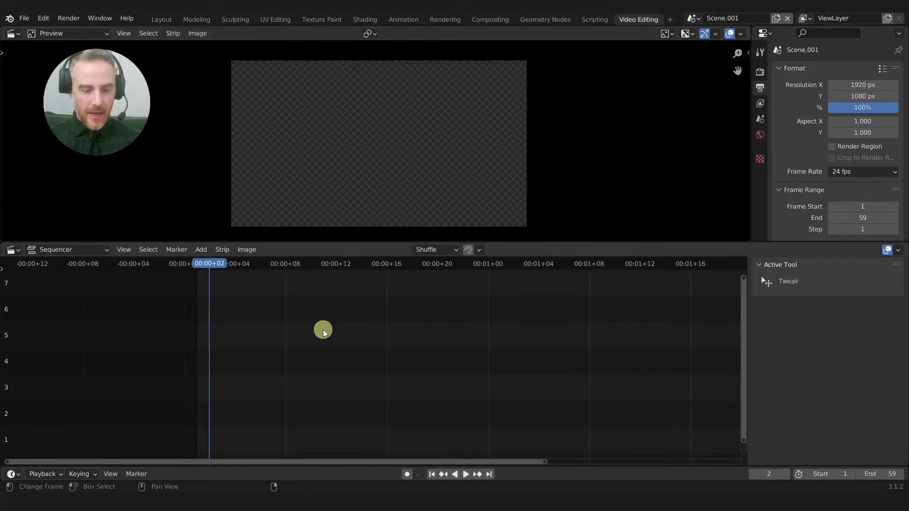
# Step: Start adding an image strip to the sequencer and browse to the folder D:\BlenderFrenzy
pyautogui.hotkey('shift', 'a')
pyautogui.moveTo(321, 332)
pyautogui.click(301, 396)
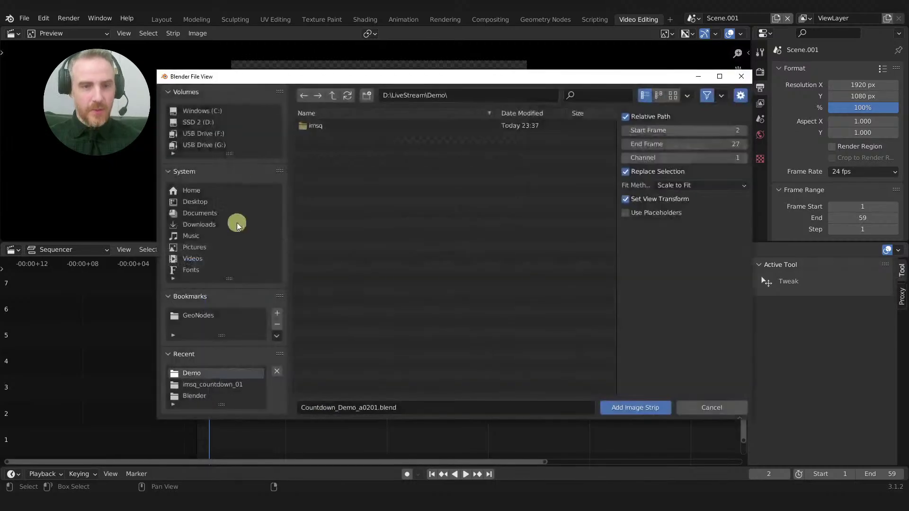
pyautogui.click(333, 98)
pyautogui.click(333, 98)
pyautogui.doubleClick(320, 125)
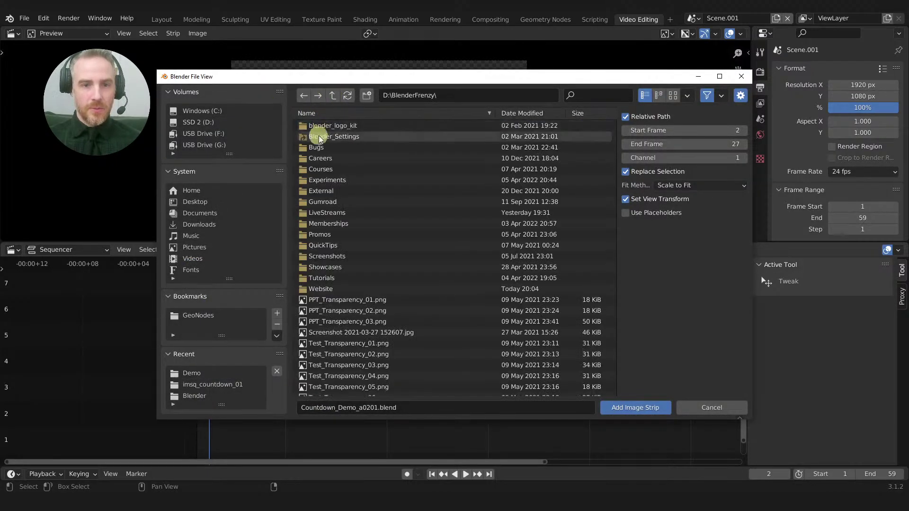
pyautogui.doubleClick(317, 211)
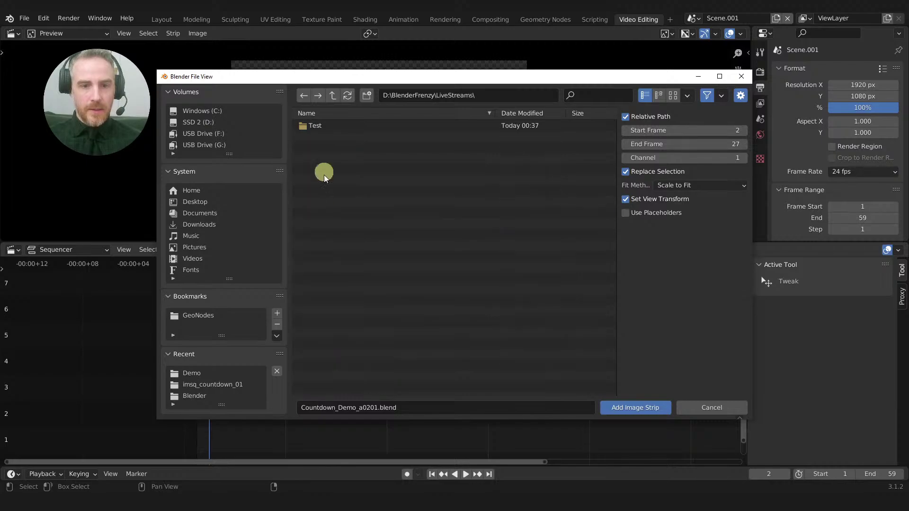
pyautogui.click(338, 97)
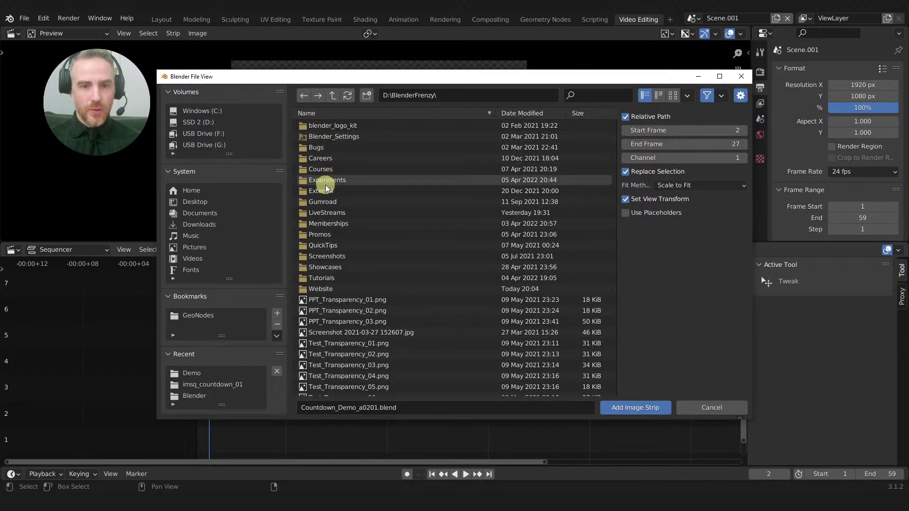
pyautogui.doubleClick(325, 213)
pyautogui.doubleClick(313, 126)
pyautogui.click(331, 98)
pyautogui.click(331, 97)
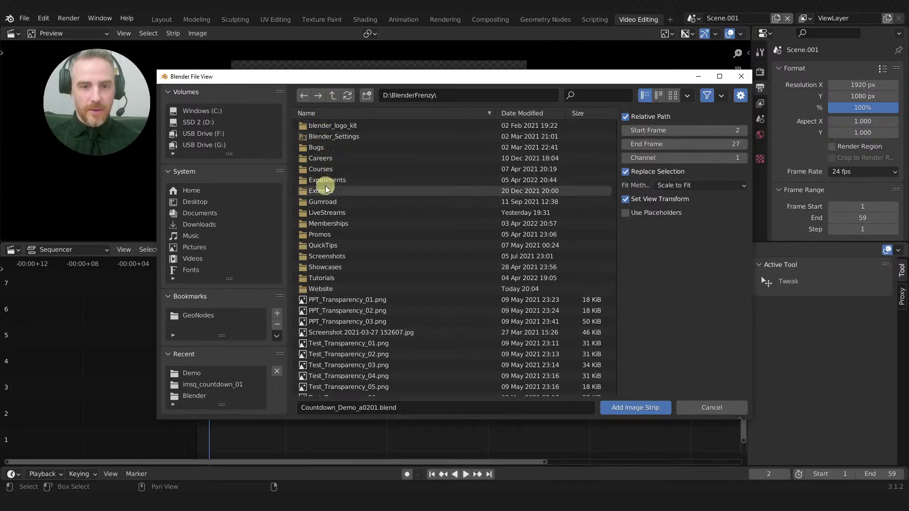
pyautogui.doubleClick(325, 214)
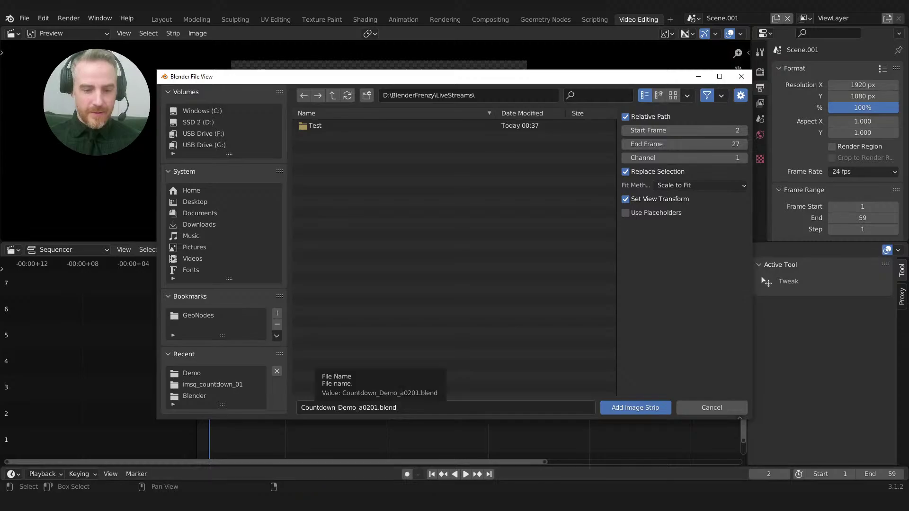
pyautogui.click(290, 502)
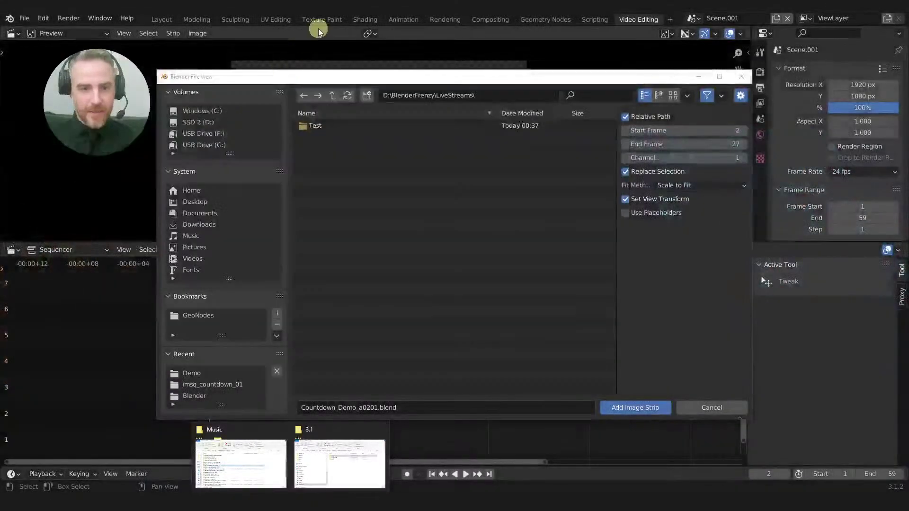
pyautogui.click(367, 167)
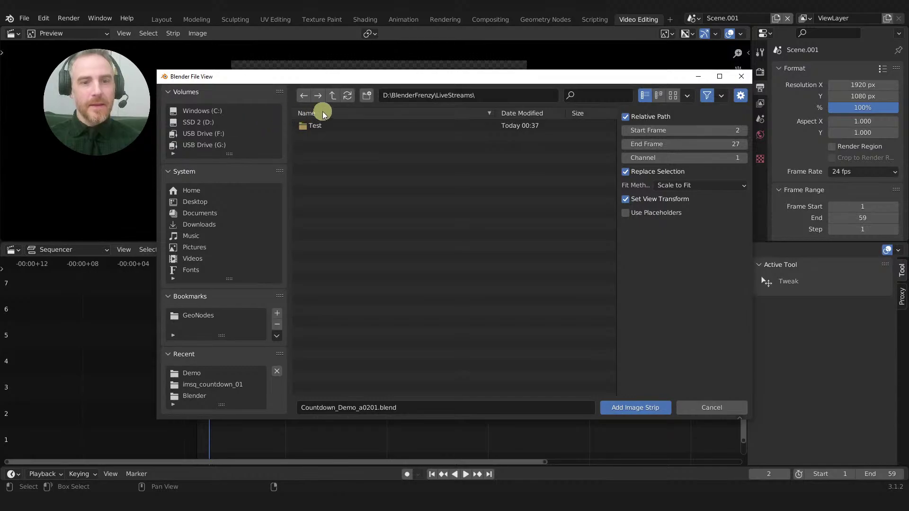
pyautogui.click(333, 100)
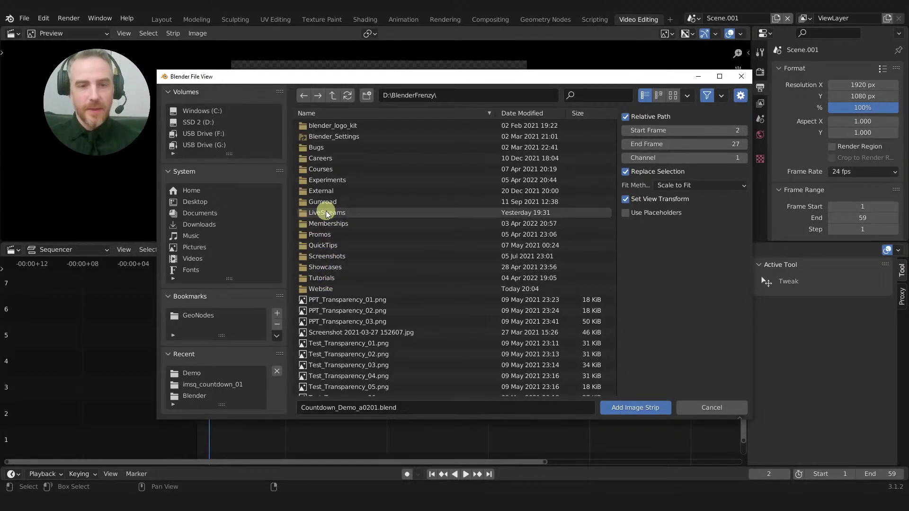
# Step: Add Bday_40_THUMB_YT_02_1920x1080.jpg from the Experiments\Birthday_40\Graphics folder as an image strip, choosing it by its thumbnail
pyautogui.doubleClick(323, 181)
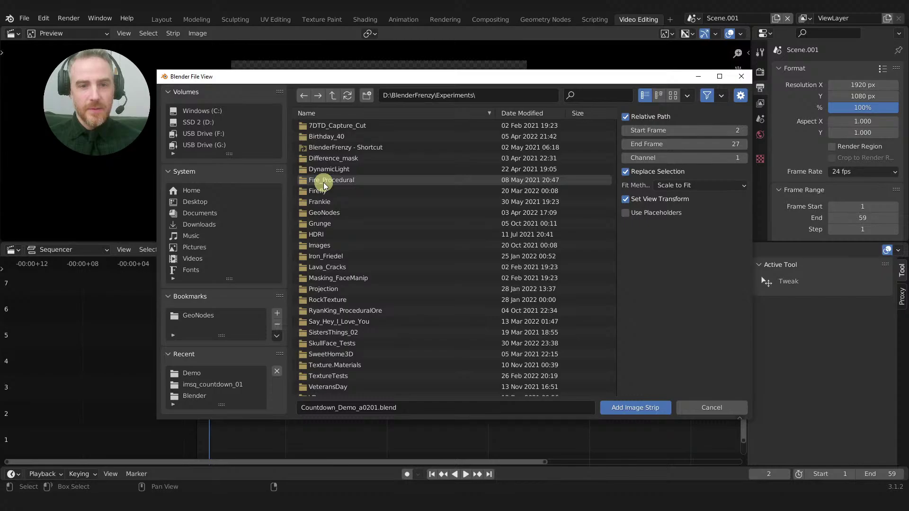
pyautogui.doubleClick(327, 136)
pyautogui.doubleClick(330, 135)
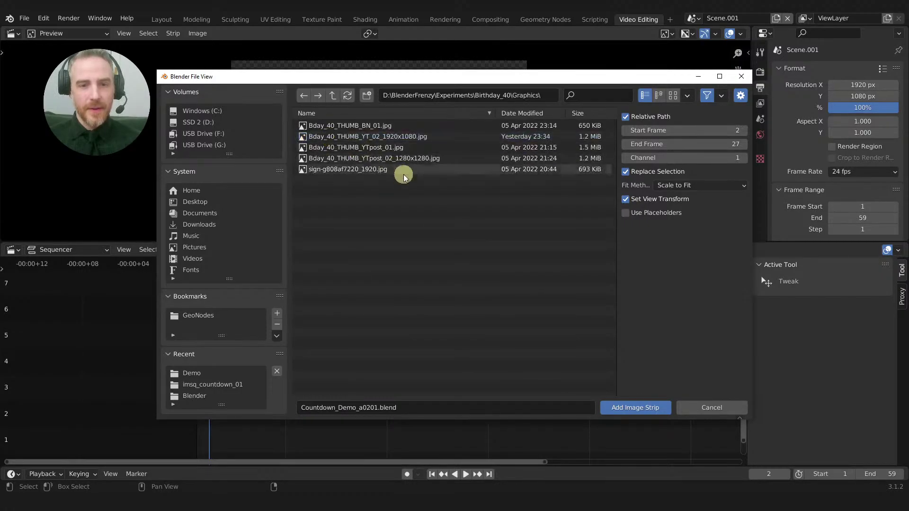
pyautogui.click(672, 96)
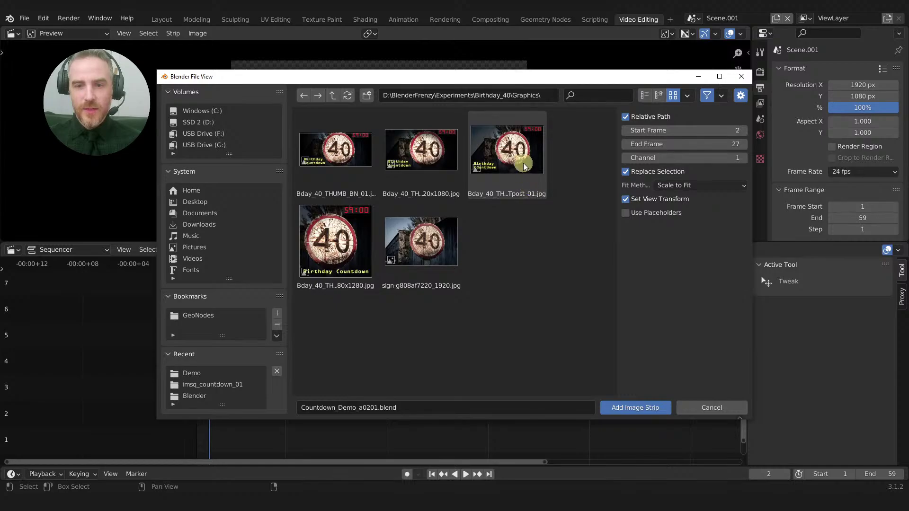
pyautogui.doubleClick(432, 165)
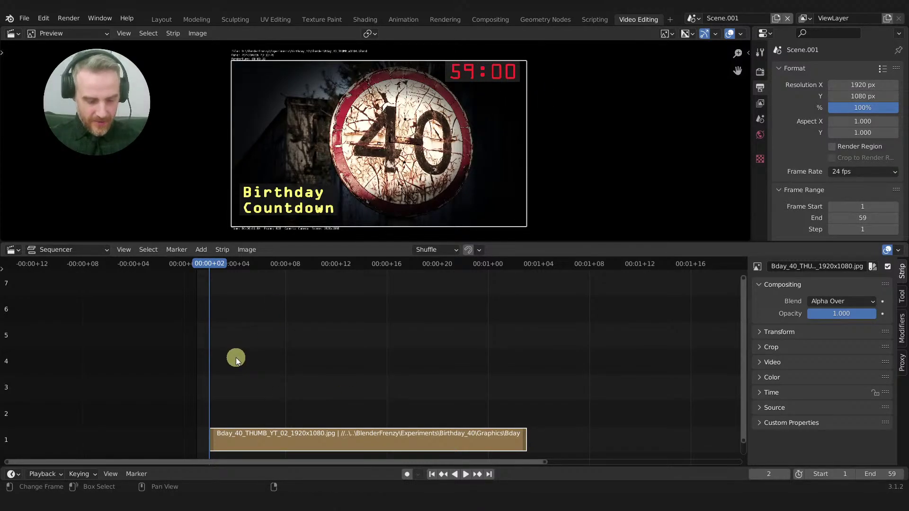
# Step: Start adding another image strip and browse to the folder D:\LiveStream\Demo\imsq\imsq_countdown_01
pyautogui.hotkey('shift', 'a')
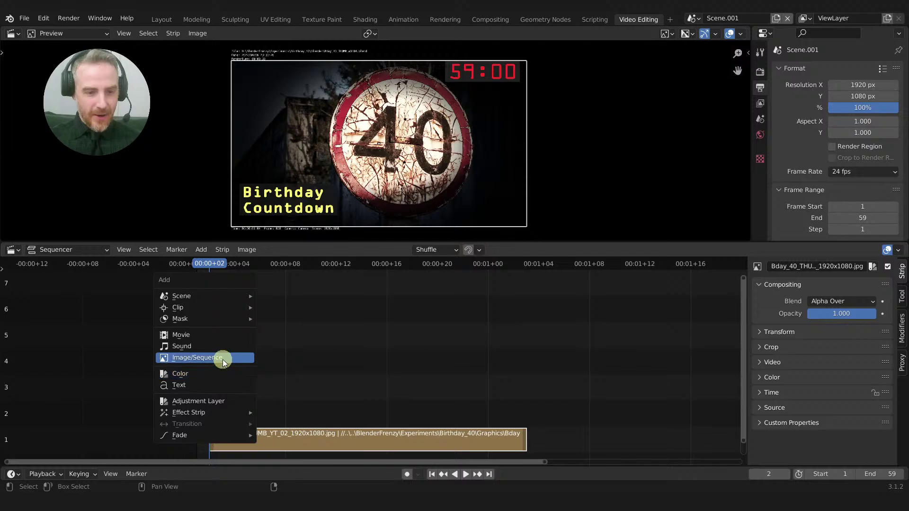
pyautogui.click(223, 358)
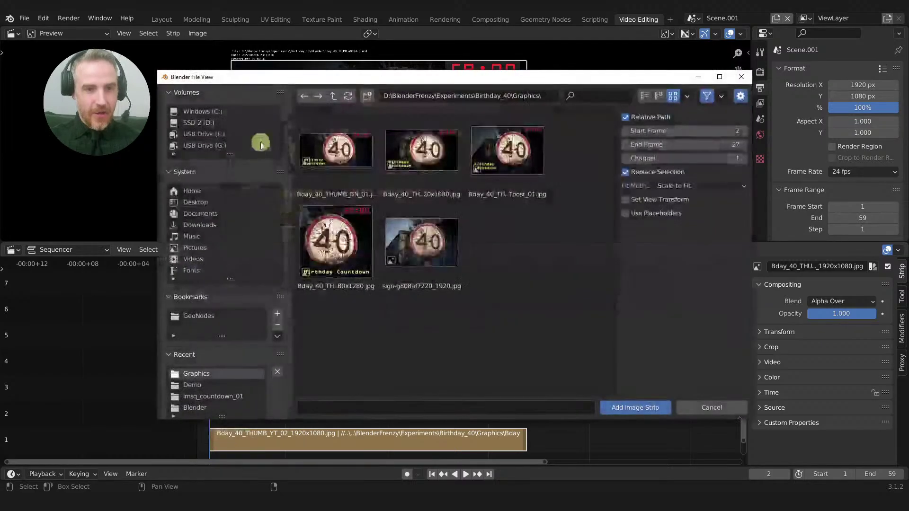
pyautogui.click(215, 124)
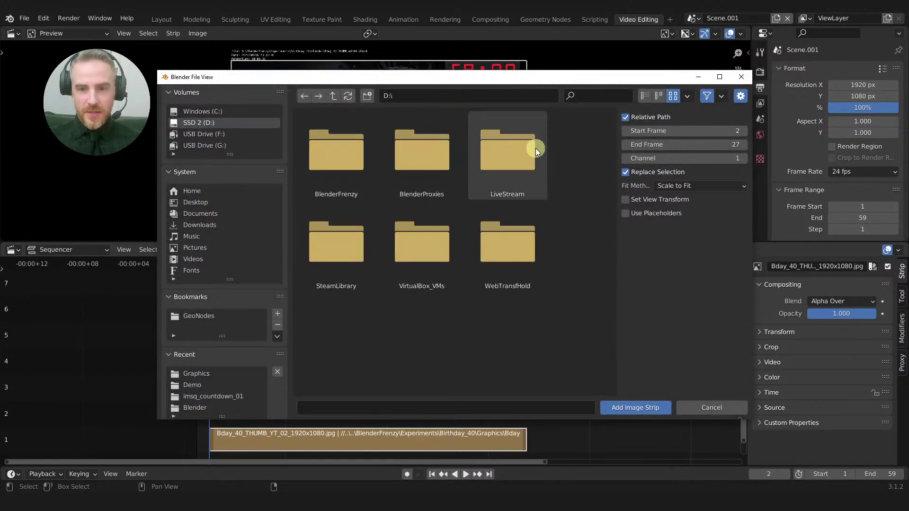
pyautogui.doubleClick(507, 147)
pyautogui.doubleClick(359, 155)
pyautogui.doubleClick(345, 158)
pyautogui.doubleClick(344, 158)
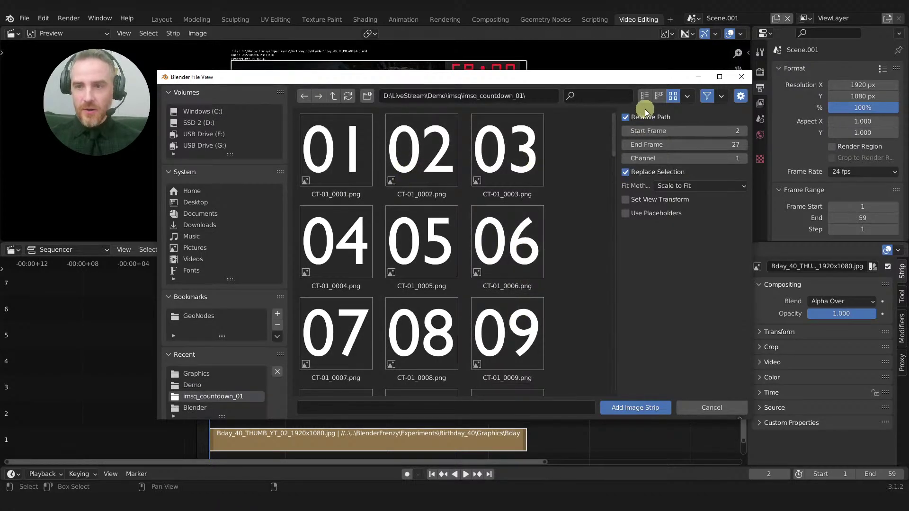
# Step: List the countdown PNG files sorted by name, select all of them and add them as one image sequence strip
pyautogui.click(645, 97)
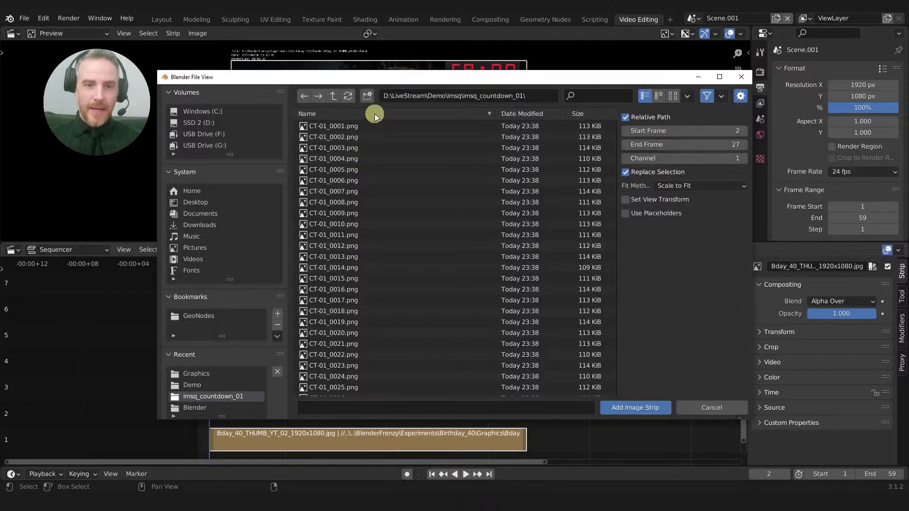
pyautogui.press('a')
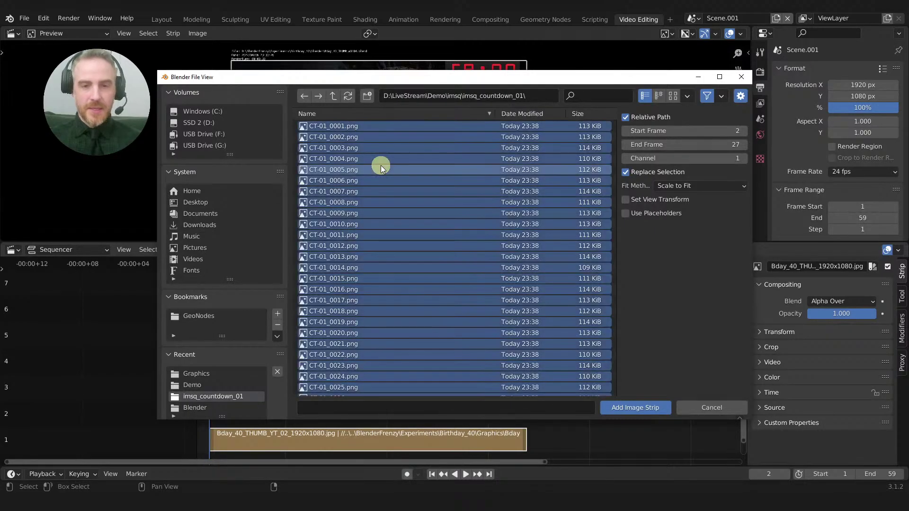
pyautogui.click(519, 112)
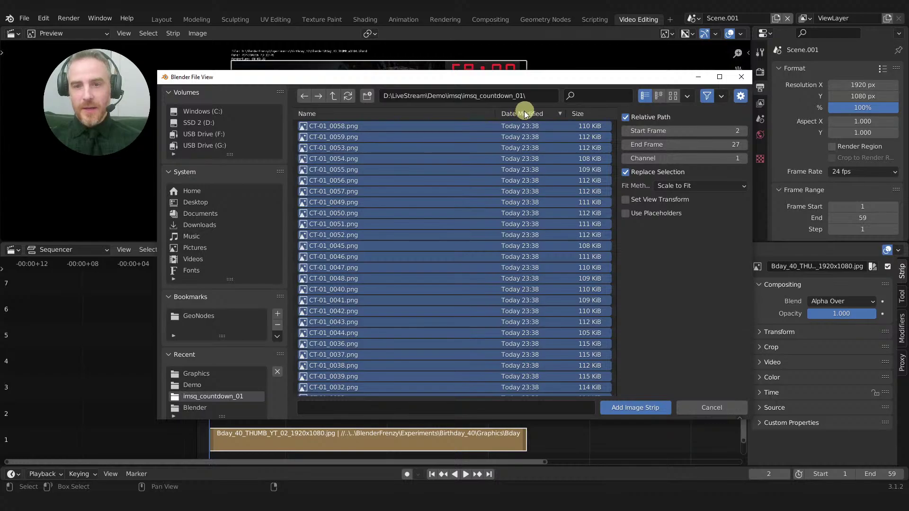
pyautogui.click(580, 113)
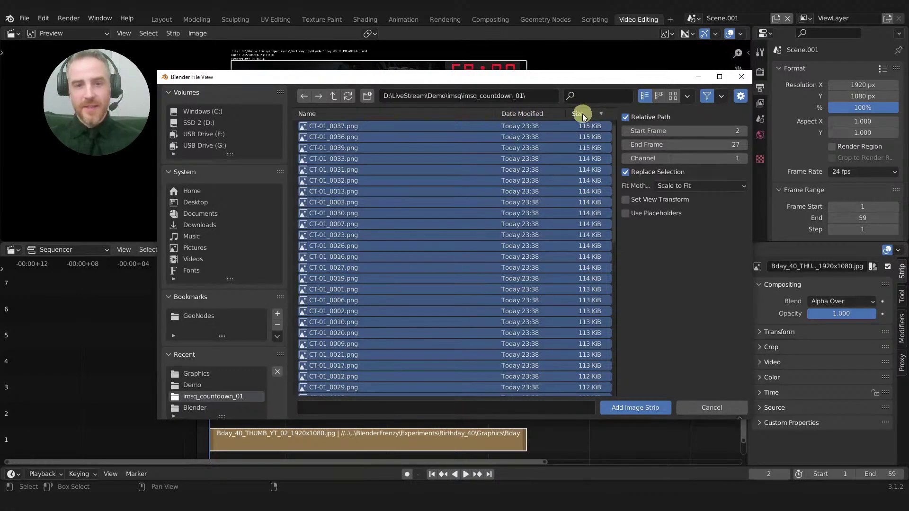
pyautogui.click(463, 113)
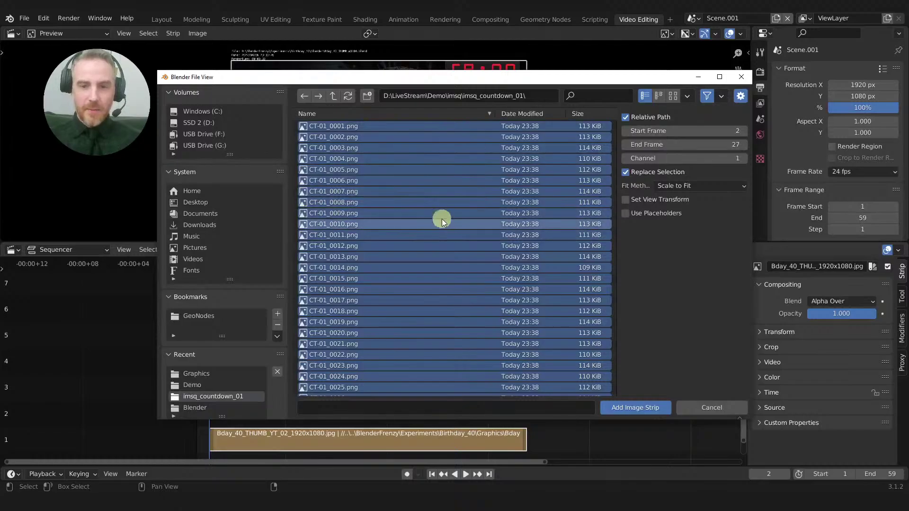
pyautogui.click(624, 415)
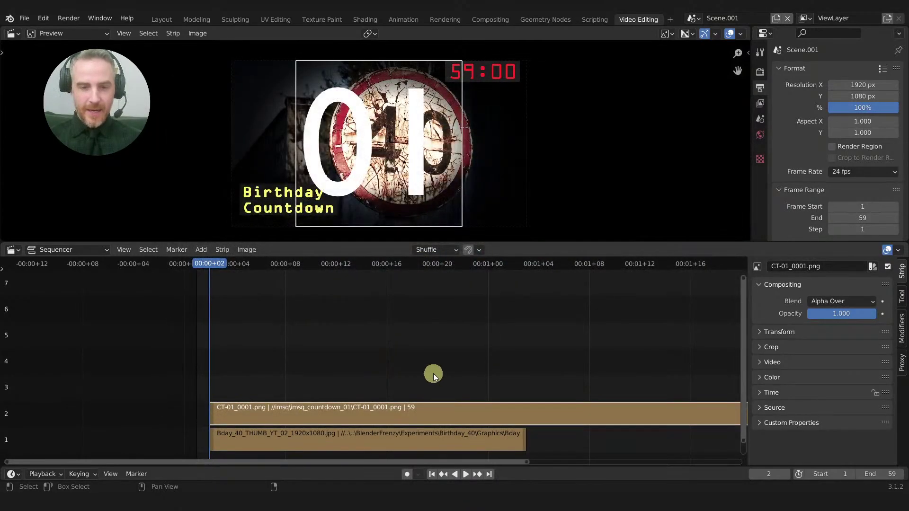
# Step: Play the timeline to check the countdown numbers over the background image, and stop the playback near the end
pyautogui.scroll(-3, 509, 337)
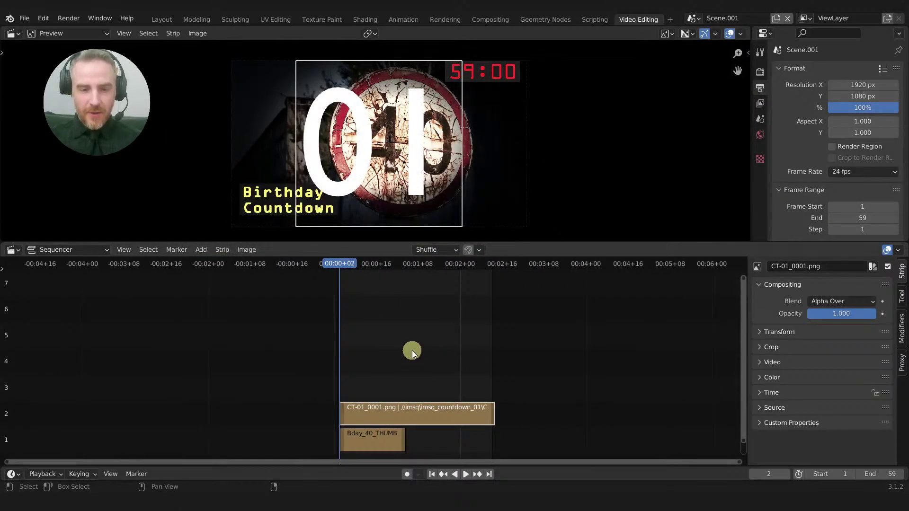
pyautogui.press('space')
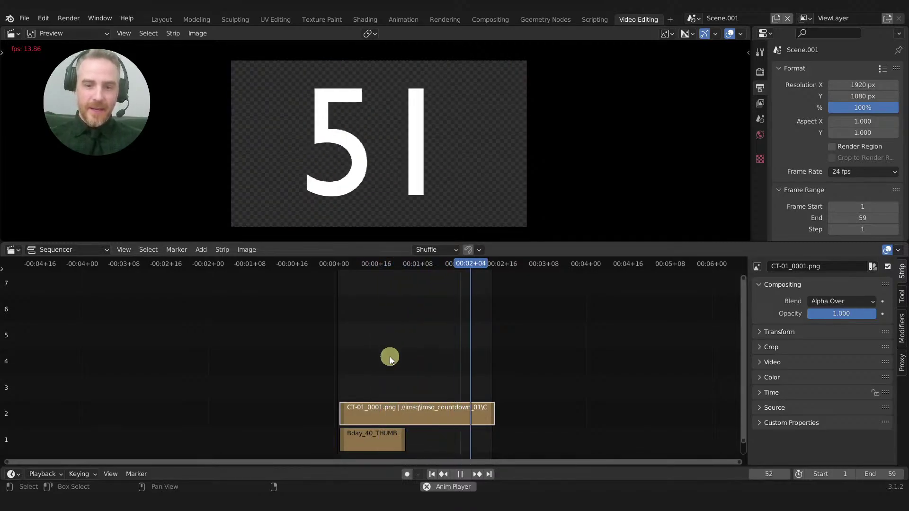
pyautogui.press('space')
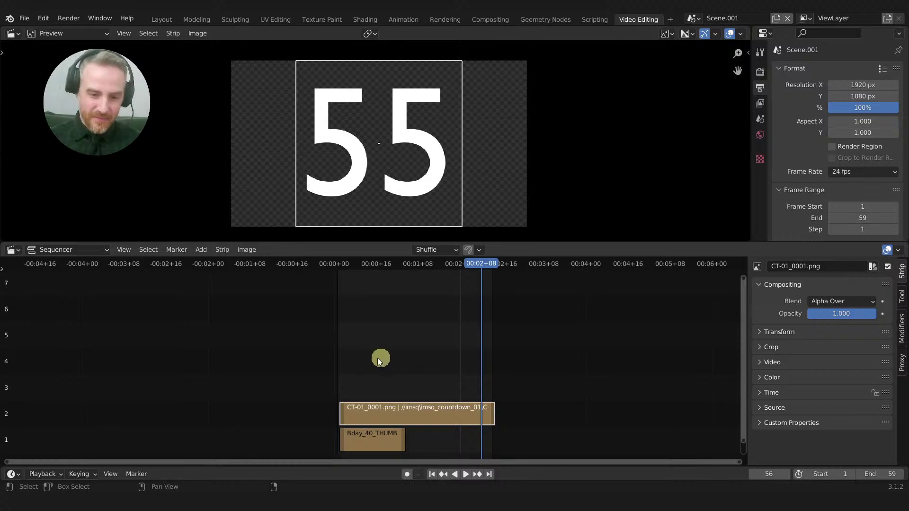
# Step: Extend the background image strip's end to match the end of the countdown strip
pyautogui.moveTo(405, 442); pyautogui.dragTo(493, 442)
pyautogui.moveTo(450, 327); pyautogui.dragTo(450, 299, button='middle')
pyautogui.keyDown('shift'); pyautogui.click(456, 382); pyautogui.keyUp('shift')
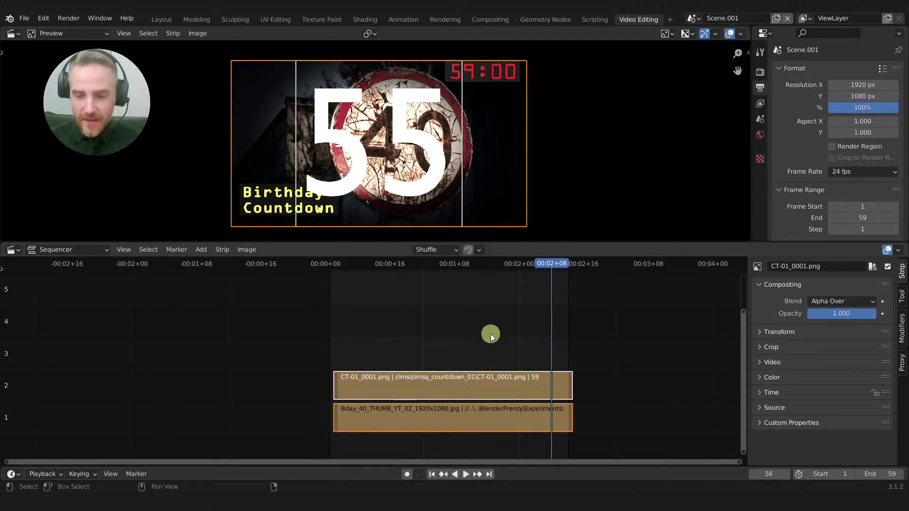
# Step: Group only the countdown sequence strip into a meta strip and add a Speed Control effect to it
pyautogui.click(476, 383)
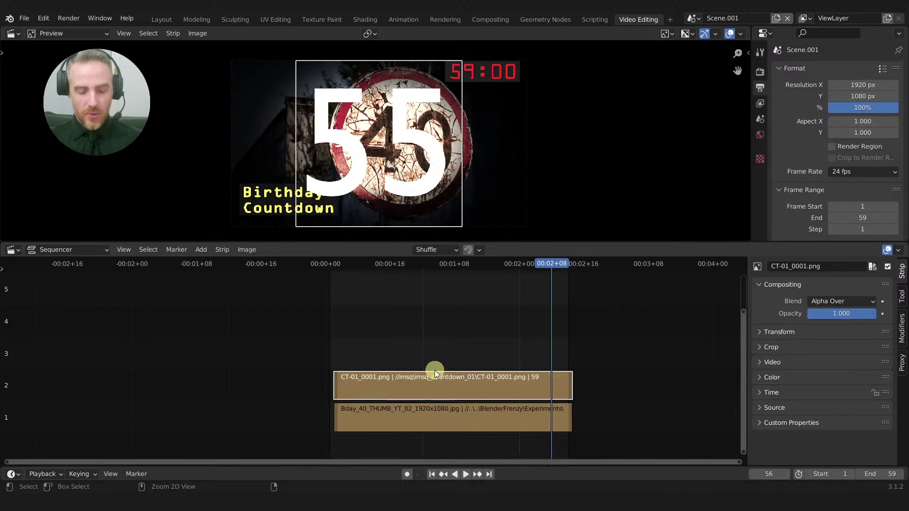
pyautogui.hotkey('ctrl', 'g')
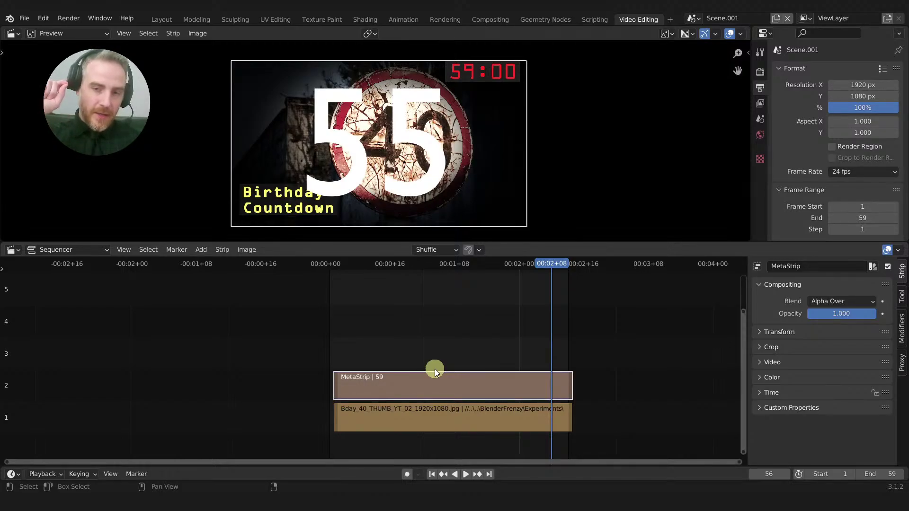
pyautogui.hotkey('shift', 'a')
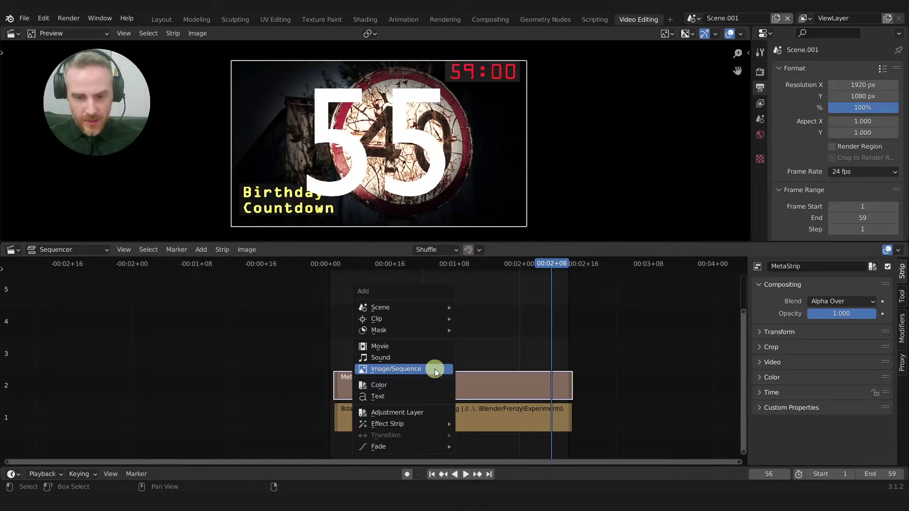
pyautogui.moveTo(430, 423)
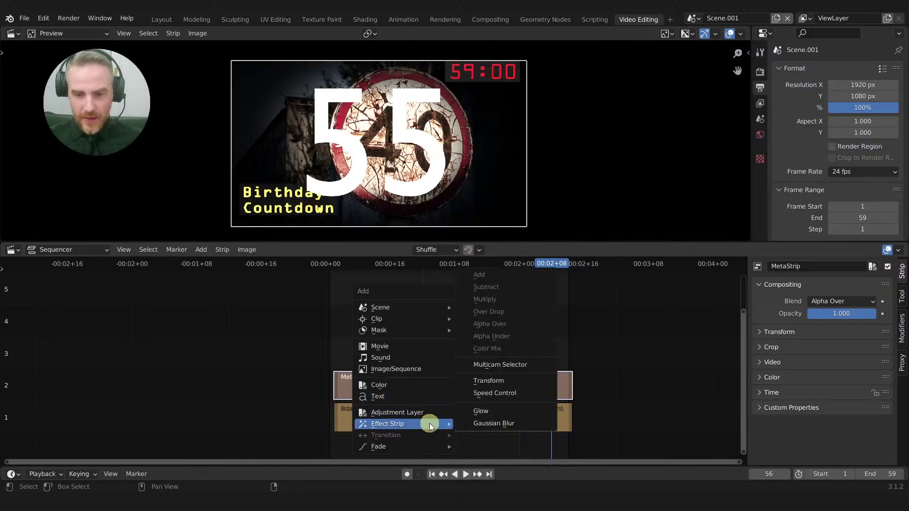
pyautogui.click(503, 395)
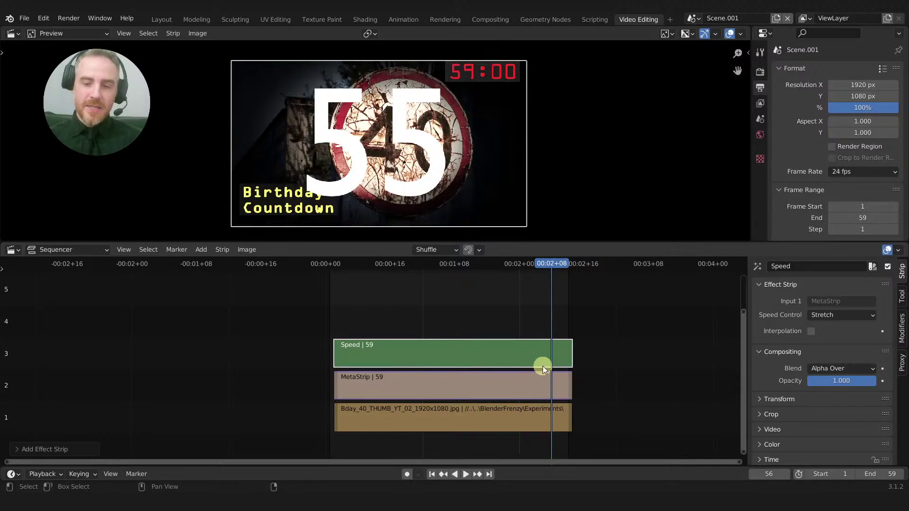
# Step: Shorten the meta strip to 52 frames from its end and try to trim its start as well
pyautogui.click(571, 383)
pyautogui.moveTo(571, 382); pyautogui.dragTo(543, 385)
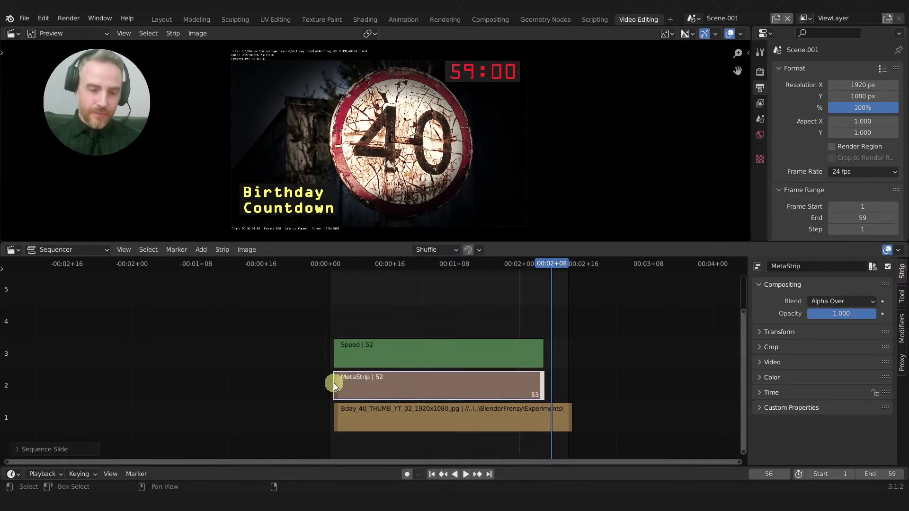
pyautogui.moveTo(335, 383); pyautogui.dragTo(397, 375)
pyautogui.rightClick(400, 374)
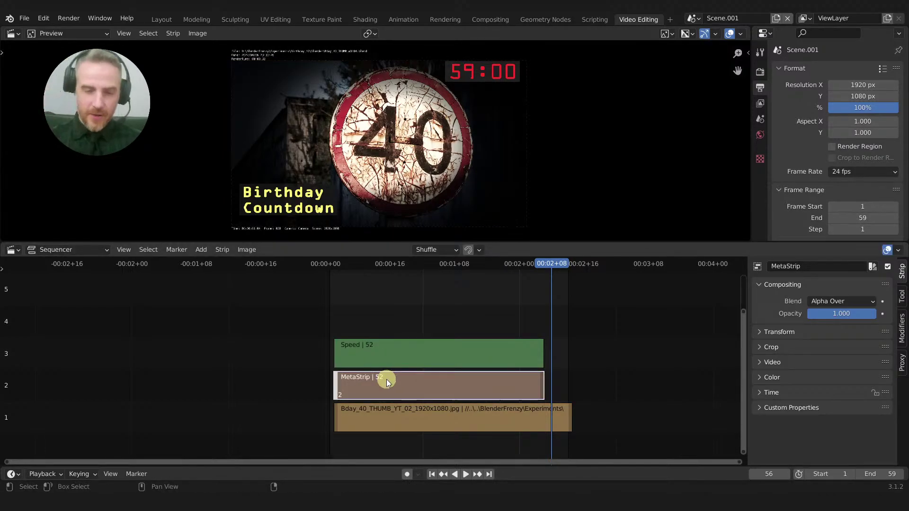
# Step: Shorten the meta strip and its Speed strip to 13 frames, ending at frame 14, and deselect both strips
pyautogui.click(541, 382)
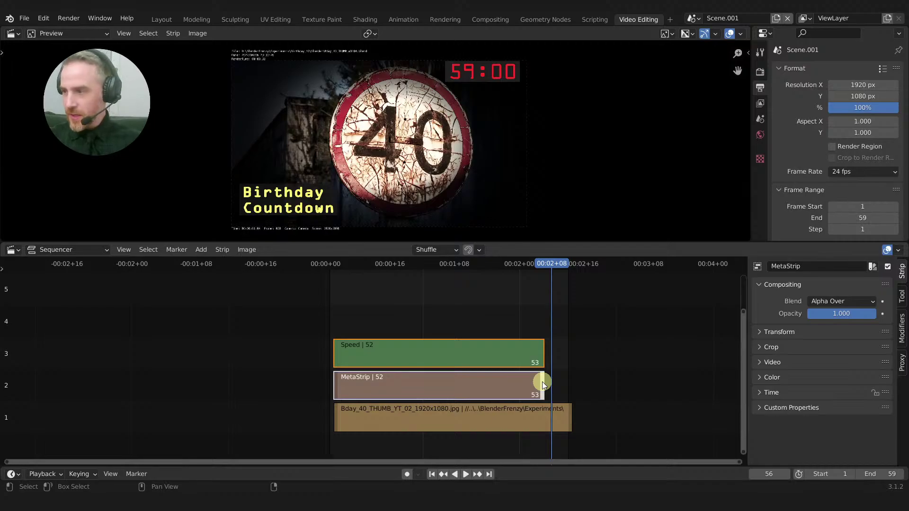
pyautogui.moveTo(541, 382); pyautogui.dragTo(385, 386)
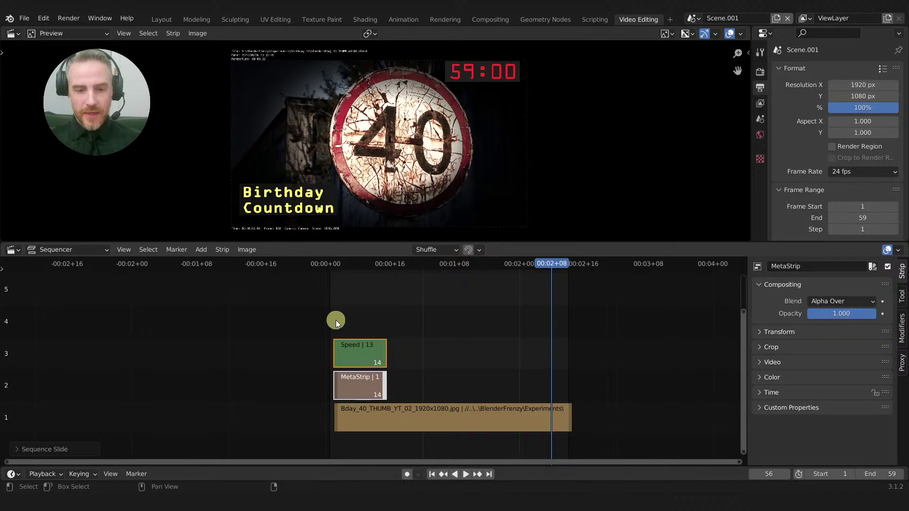
pyautogui.click(342, 305)
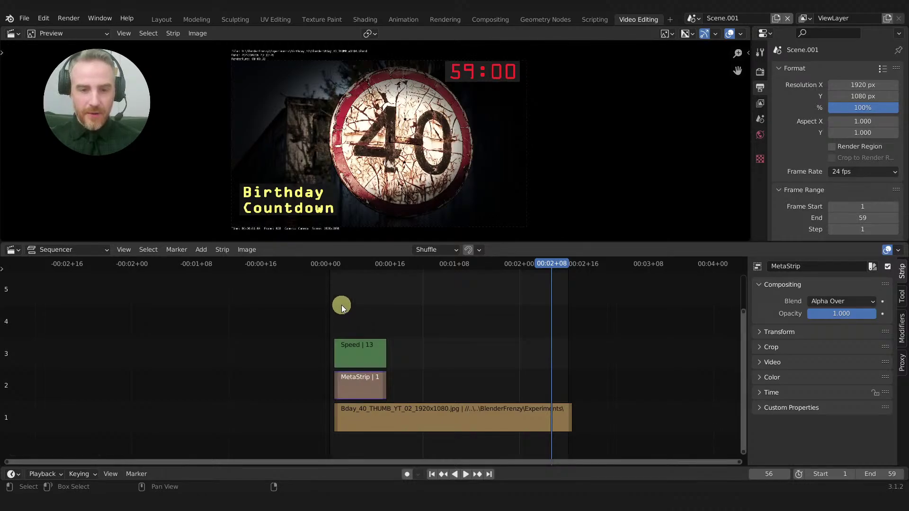
# Step: Play back the shortened countdown repeatedly from near its start to check its speed
pyautogui.click(337, 258)
pyautogui.press('space')
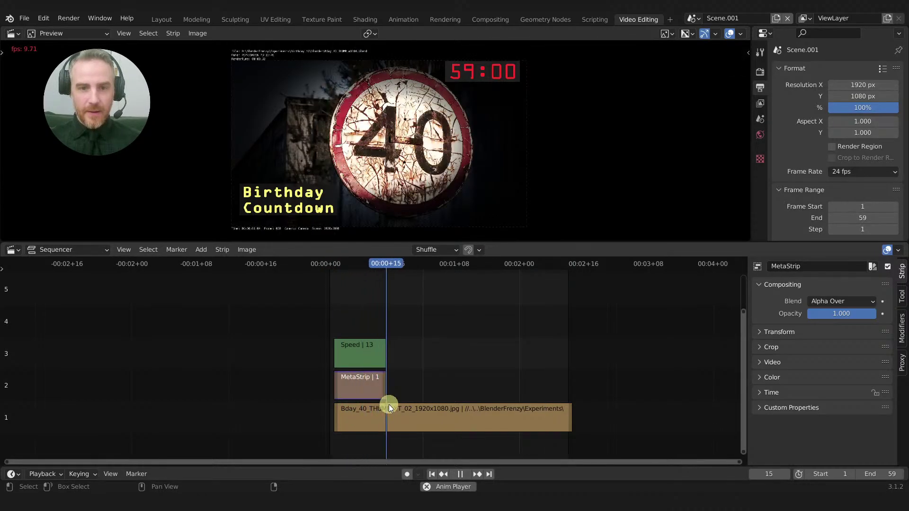
pyautogui.press('space')
pyautogui.click(348, 263)
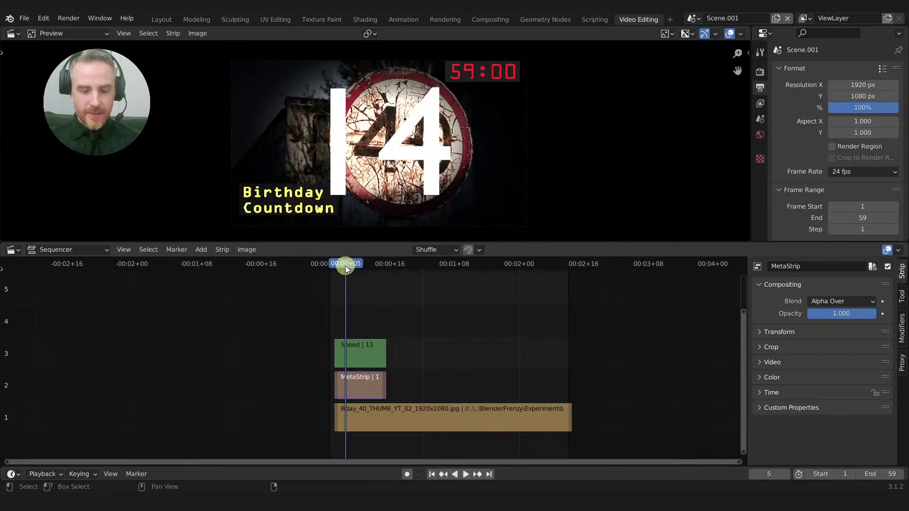
pyautogui.press('space')
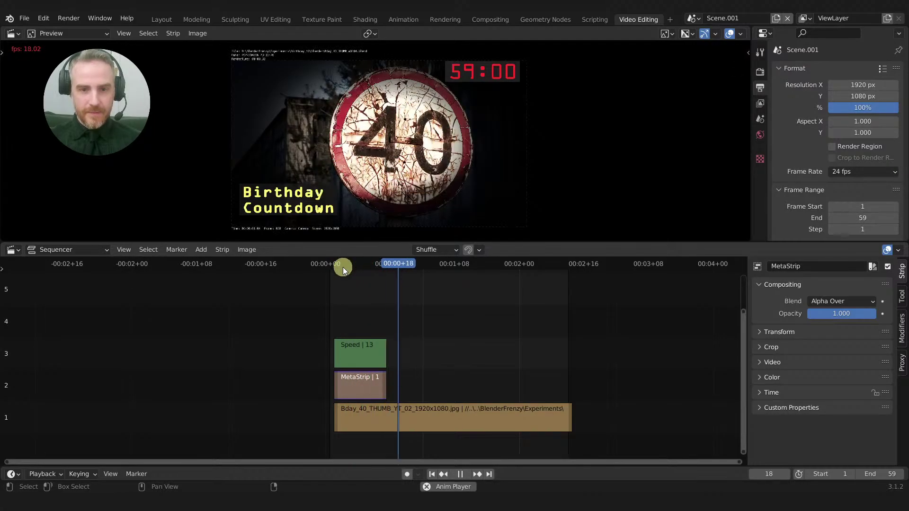
pyautogui.press('space')
pyautogui.moveTo(356, 264); pyautogui.dragTo(331, 267)
pyautogui.press('space')
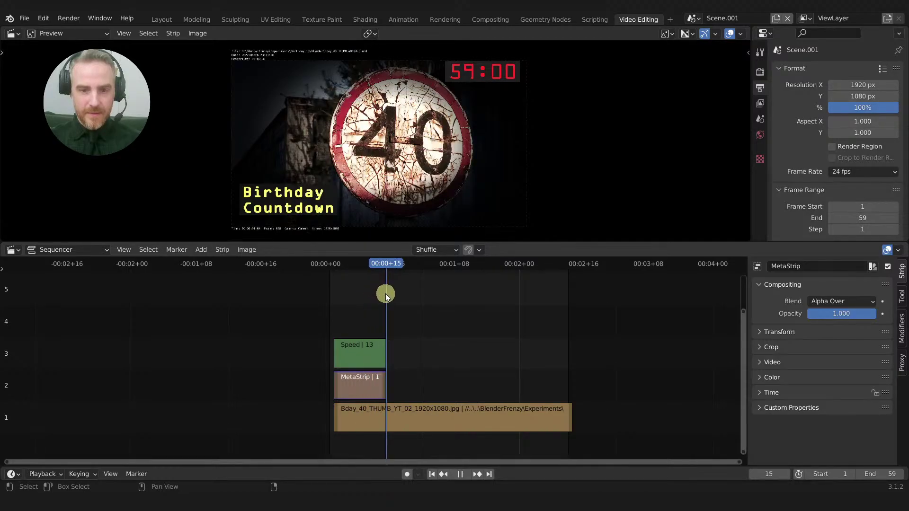
pyautogui.moveTo(383, 294); pyautogui.dragTo(338, 292)
pyautogui.press('space')
pyautogui.press('space')
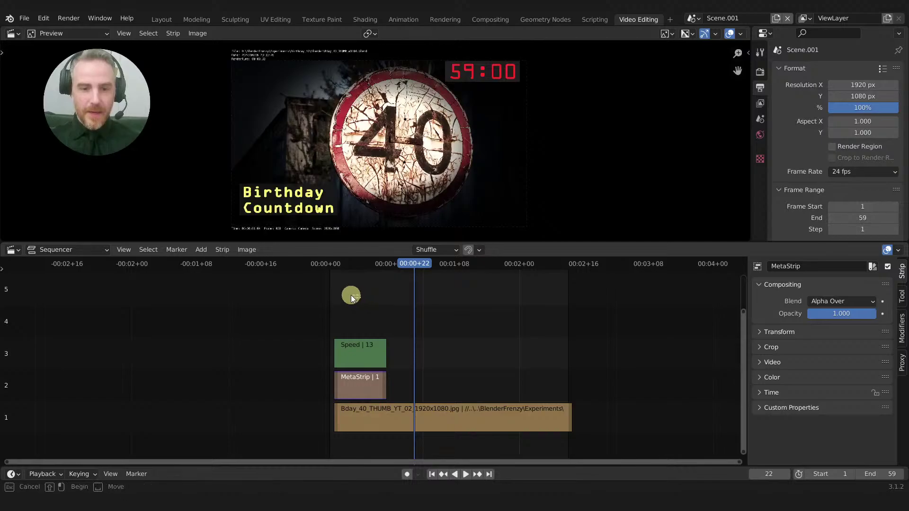
pyautogui.click(343, 266)
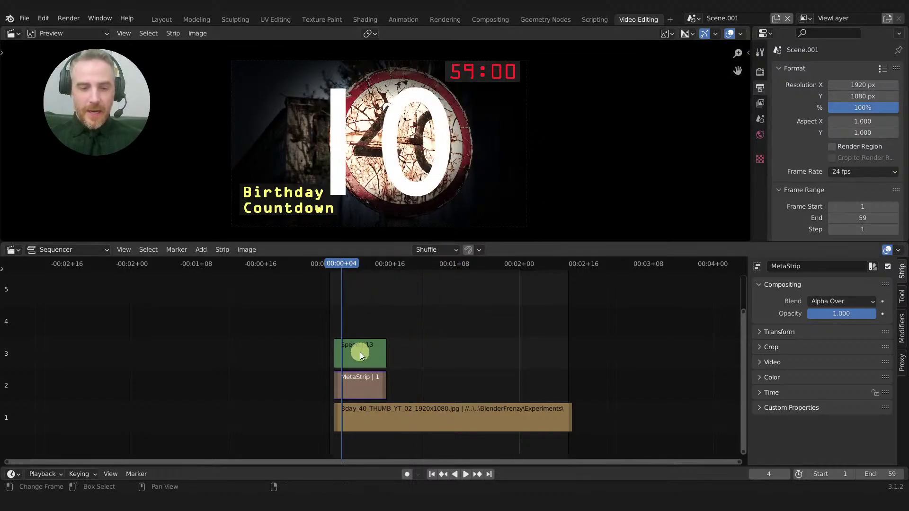
# Step: Move the background, meta and Speed strips up to channels 4, 5 and 6, starting at frame 1, and check the playback
pyautogui.keyDown('ctrl'); pyautogui.moveTo(343, 300); pyautogui.dragTo(326, 341, button='middle'); pyautogui.keyUp('ctrl')
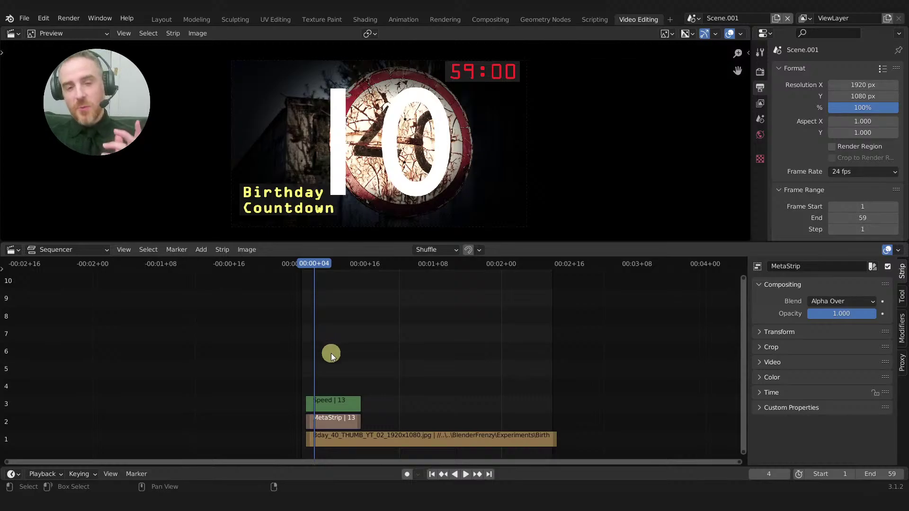
pyautogui.moveTo(372, 371); pyautogui.dragTo(349, 370, button='middle')
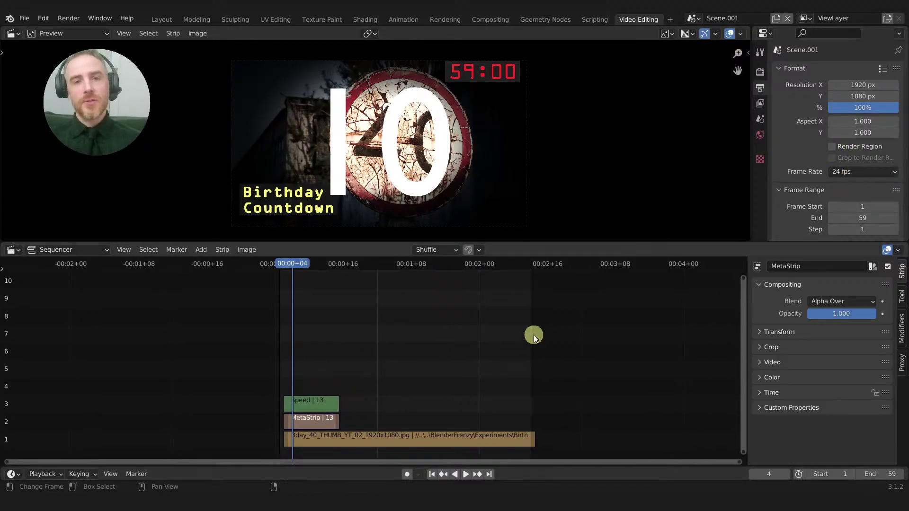
pyautogui.moveTo(377, 346); pyautogui.dragTo(420, 335, button='middle')
pyautogui.moveTo(300, 354); pyautogui.dragTo(380, 384)
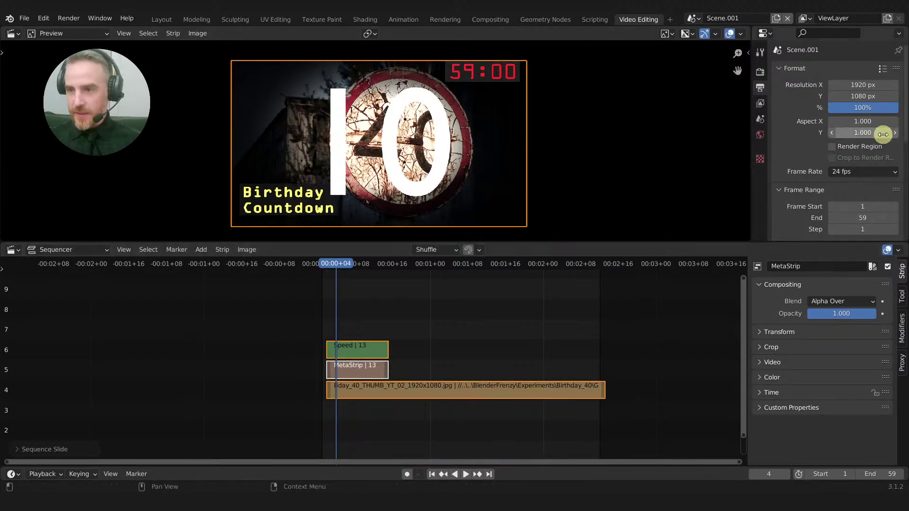
pyautogui.keyDown('ctrl'); pyautogui.moveTo(388, 295); pyautogui.dragTo(472, 344, button='middle'); pyautogui.keyUp('ctrl')
pyautogui.moveTo(359, 406); pyautogui.dragTo(349, 406)
pyautogui.keyDown('ctrl'); pyautogui.moveTo(373, 320); pyautogui.dragTo(333, 327, button='middle'); pyautogui.keyUp('ctrl')
pyautogui.press('space')
pyautogui.moveTo(288, 264)
pyautogui.mouseDown()
pyautogui.moveTo(357, 263)
pyautogui.moveTo(263, 273)
pyautogui.moveTo(290, 278)
pyautogui.mouseUp()
pyautogui.press('Escape')
# Step: Set the meta strip's duration to 24 frames and play the countdown back from its start
pyautogui.click(357, 376)
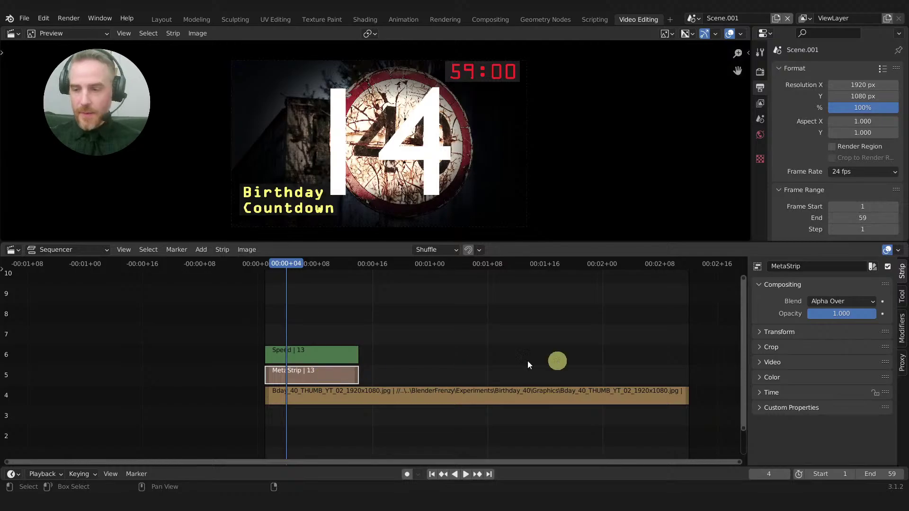
pyautogui.click(772, 393)
pyautogui.scroll(-4, 805, 402)
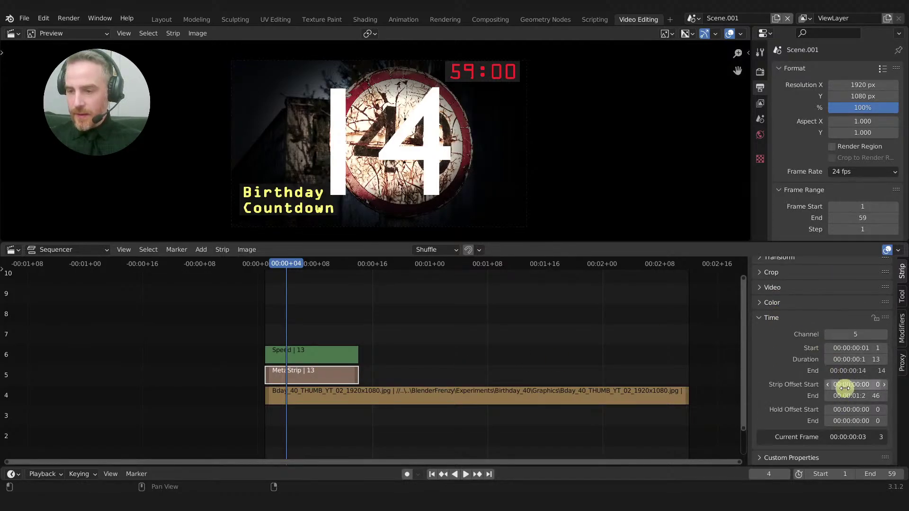
pyautogui.click(851, 360)
pyautogui.write('24')
pyautogui.press('Return')
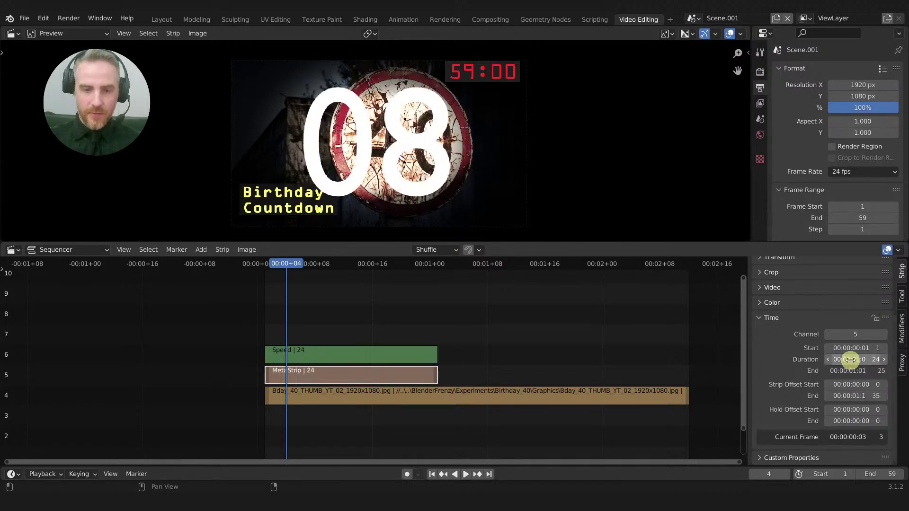
pyautogui.moveTo(285, 266); pyautogui.dragTo(268, 269)
pyautogui.press('space')
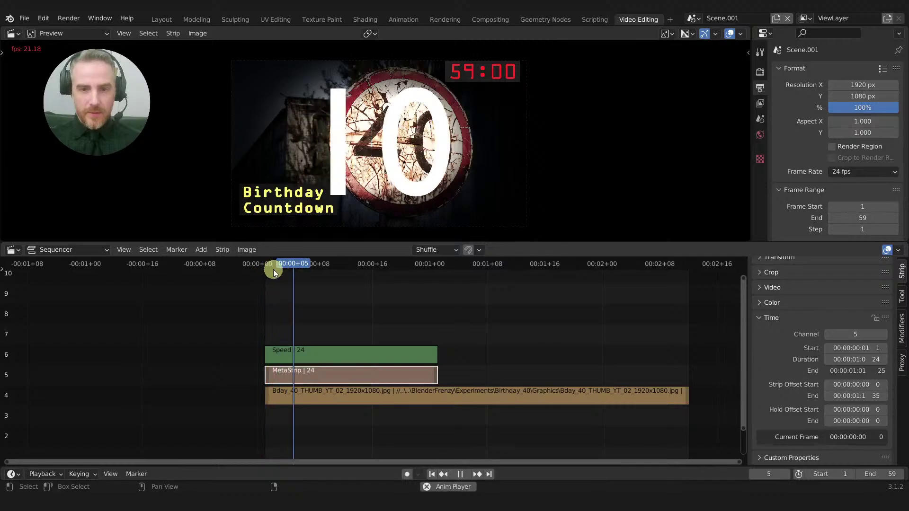
pyautogui.press('space')
pyautogui.moveTo(455, 267); pyautogui.dragTo(434, 269)
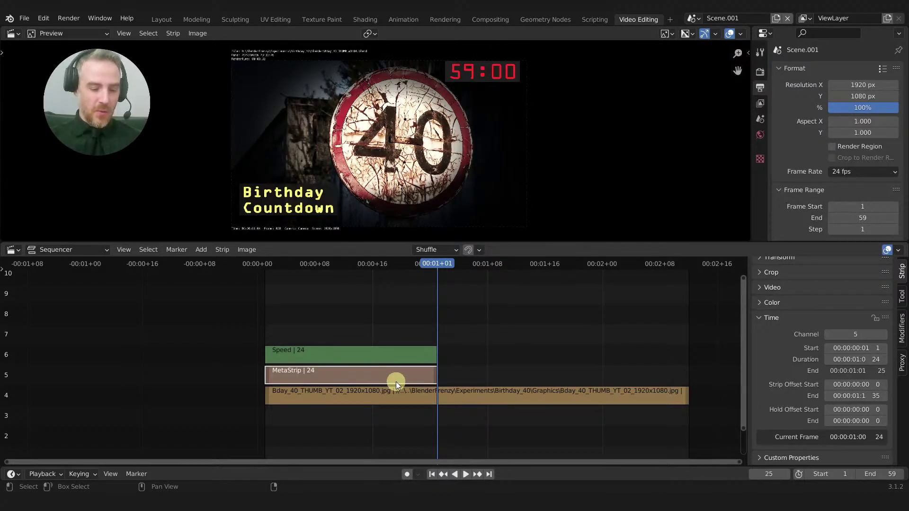
# Step: Inside the meta strip, enable Reverse Frames for the CT-01_0001.png countdown sequence and return to the main timeline
pyautogui.press('Tab')
pyautogui.click(412, 433)
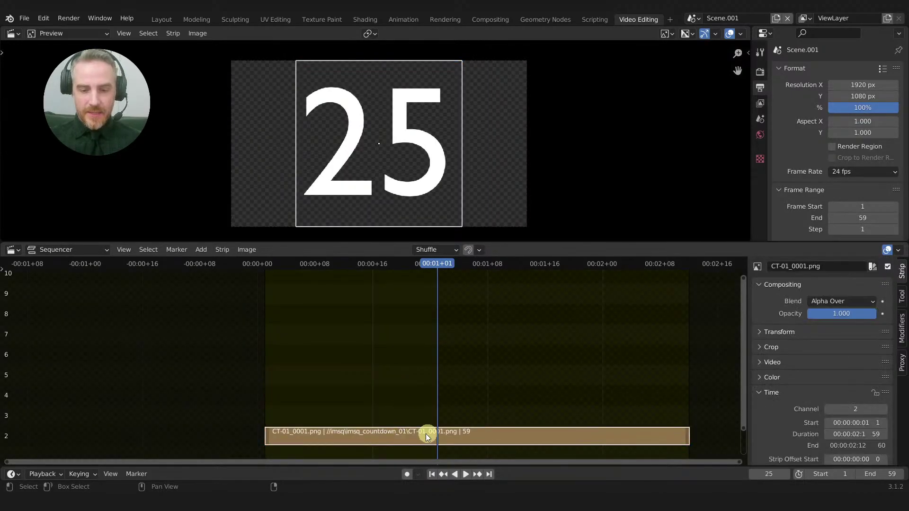
pyautogui.press('Tab')
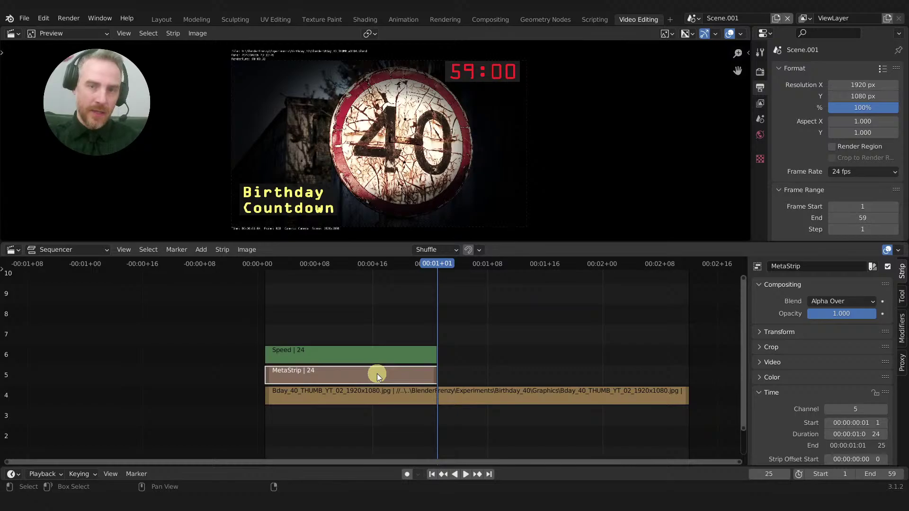
pyautogui.press('Tab')
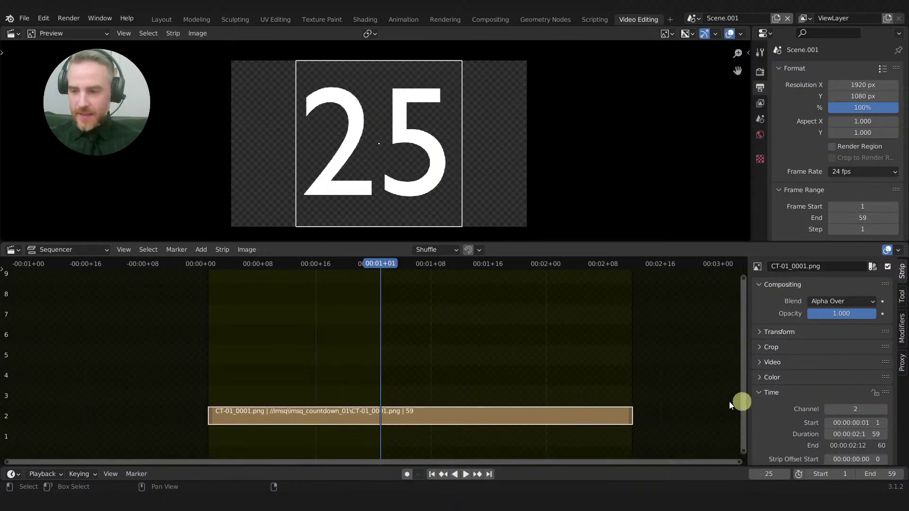
pyautogui.click(772, 362)
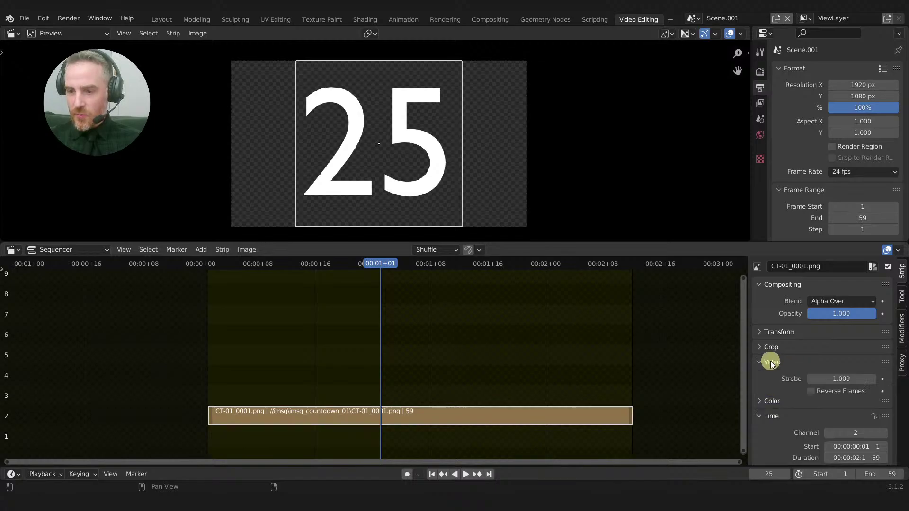
pyautogui.click(810, 391)
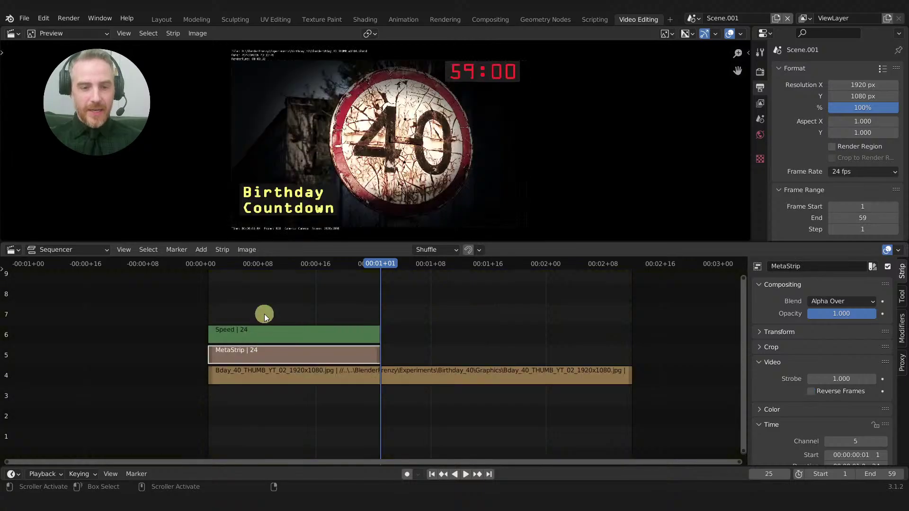
# Step: Scrub through and play back the reversed countdown across the 24-frame meta strip
pyautogui.moveTo(224, 269); pyautogui.dragTo(379, 292)
pyautogui.click(377, 354)
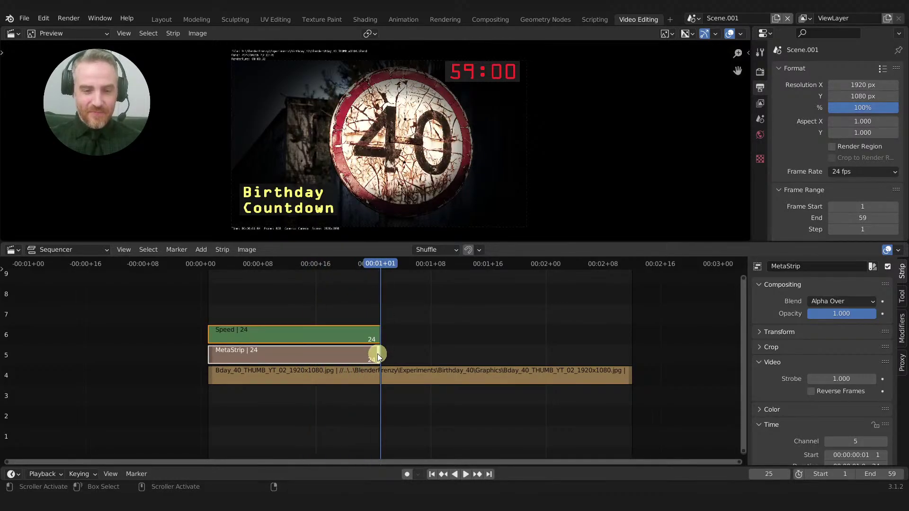
pyautogui.click(361, 353)
pyautogui.click(283, 267)
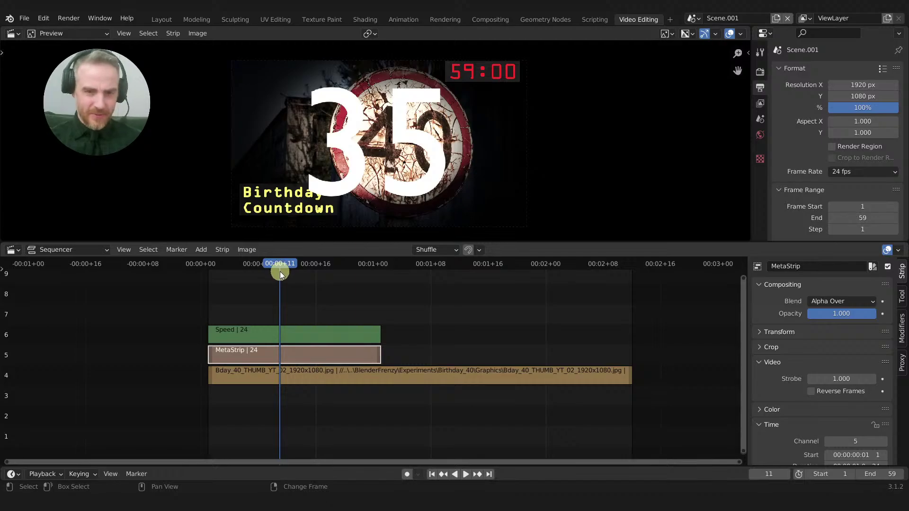
pyautogui.hotkey('shift', 'Left')
pyautogui.press('space')
pyautogui.press('space')
pyautogui.moveTo(385, 263); pyautogui.dragTo(210, 268)
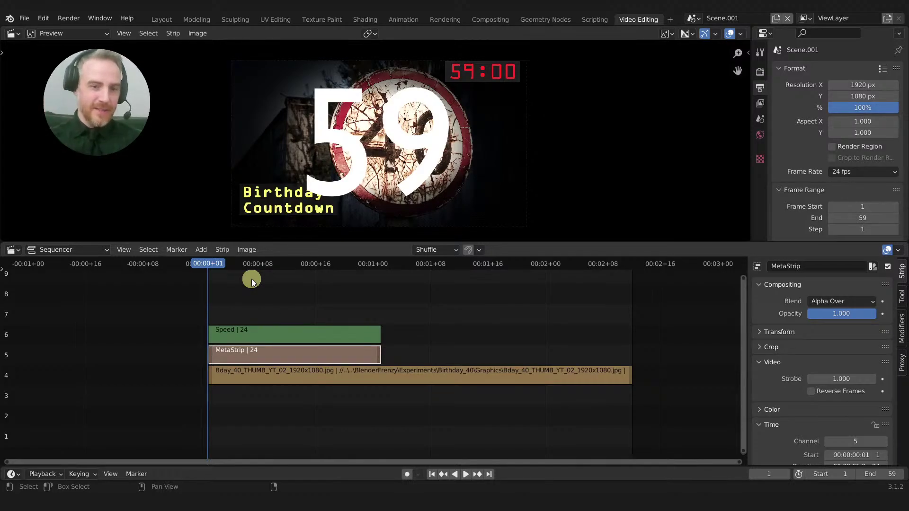
pyautogui.press('space')
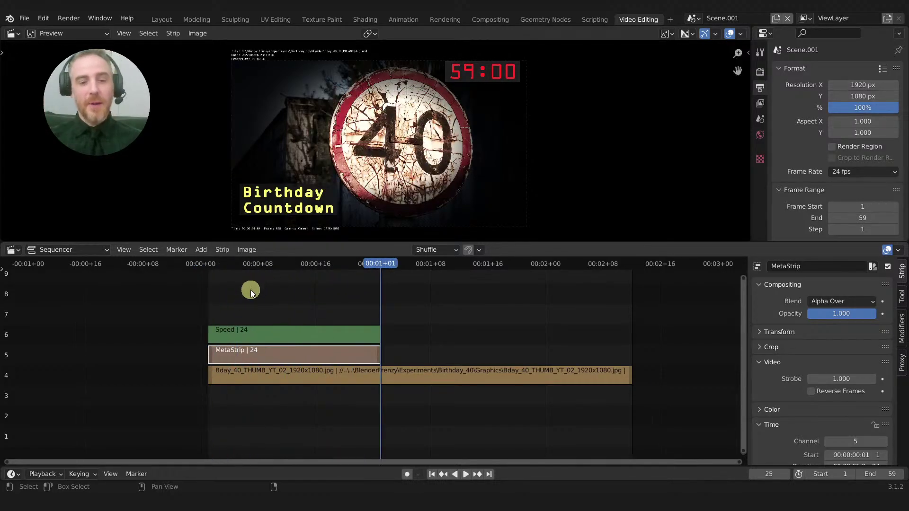
pyautogui.moveTo(377, 261); pyautogui.dragTo(206, 267)
# Step: Select the meta and Speed strips together and replay the start of the countdown
pyautogui.moveTo(230, 308); pyautogui.dragTo(306, 353)
pyautogui.press('g')
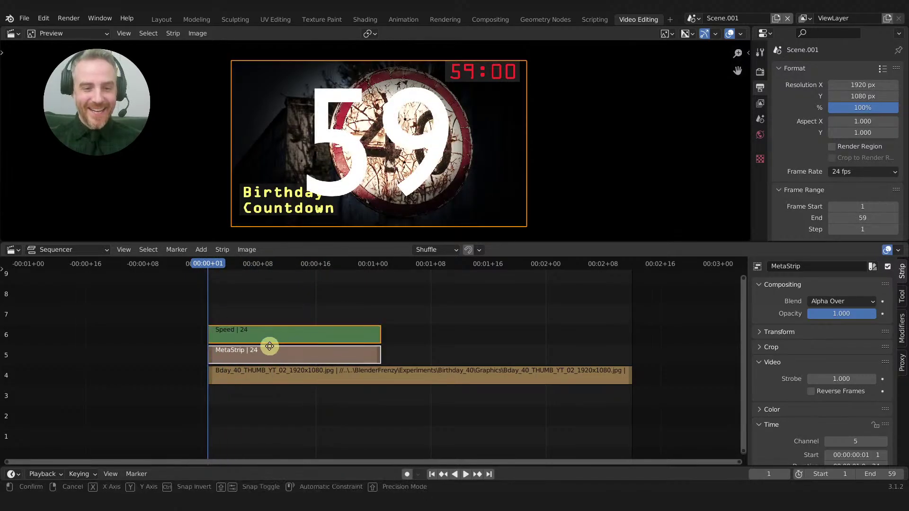
pyautogui.click(269, 353)
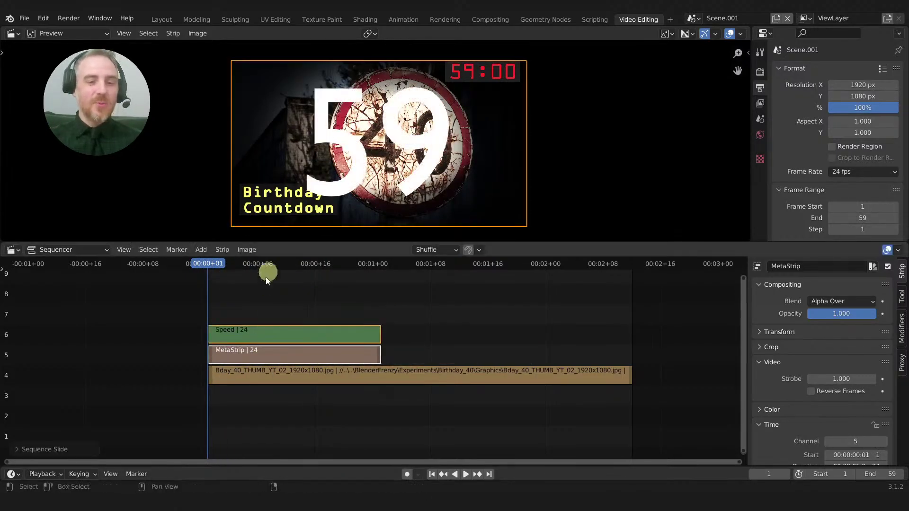
pyautogui.press('space')
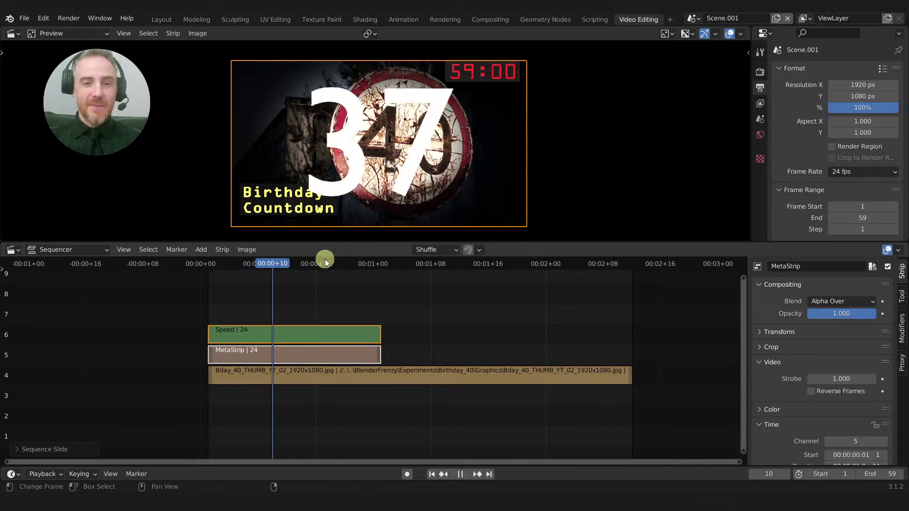
pyautogui.click(215, 273)
pyautogui.press('space')
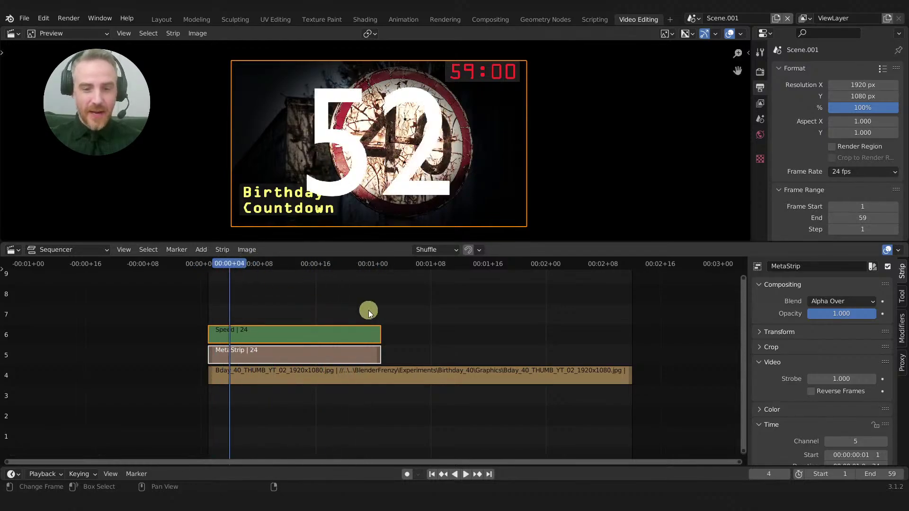
pyautogui.click(349, 355)
pyautogui.keyDown('ctrl'); pyautogui.moveTo(349, 355); pyautogui.dragTo(292, 347, button='middle'); pyautogui.keyUp('ctrl')
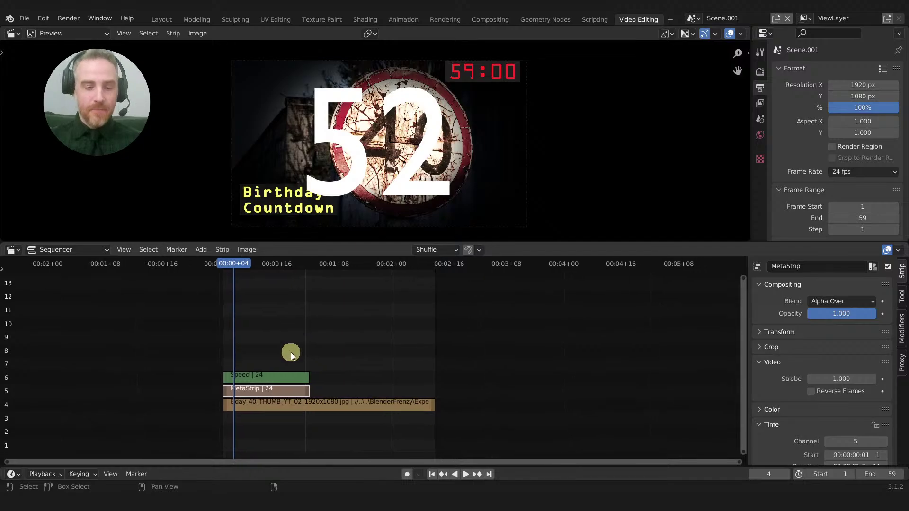
pyautogui.click(308, 391)
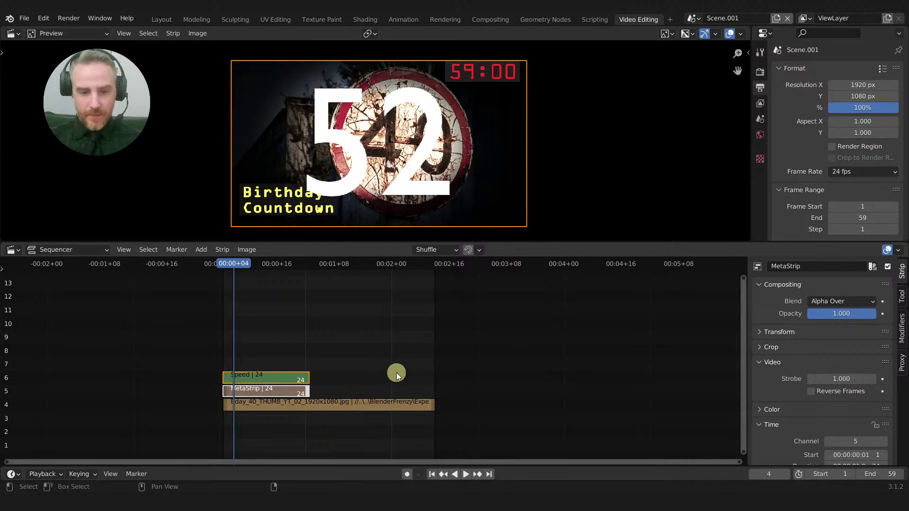
pyautogui.press('g')
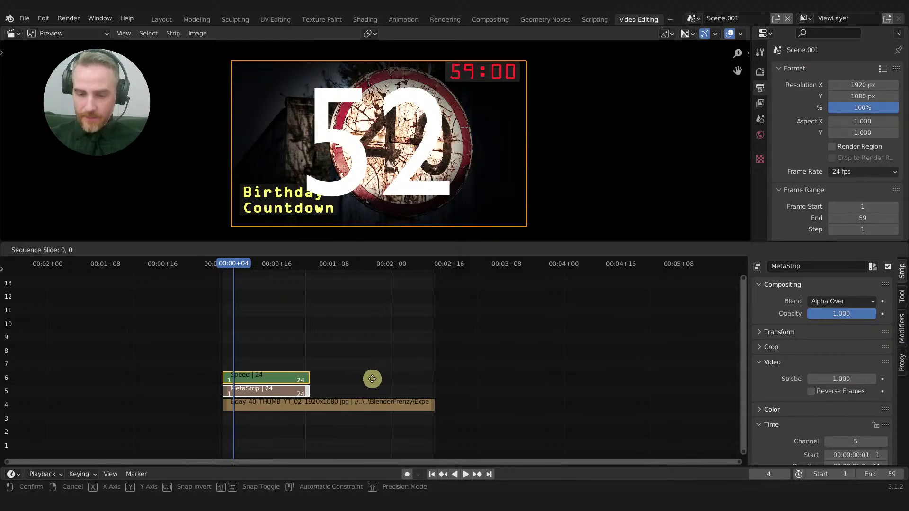
pyautogui.press('=')
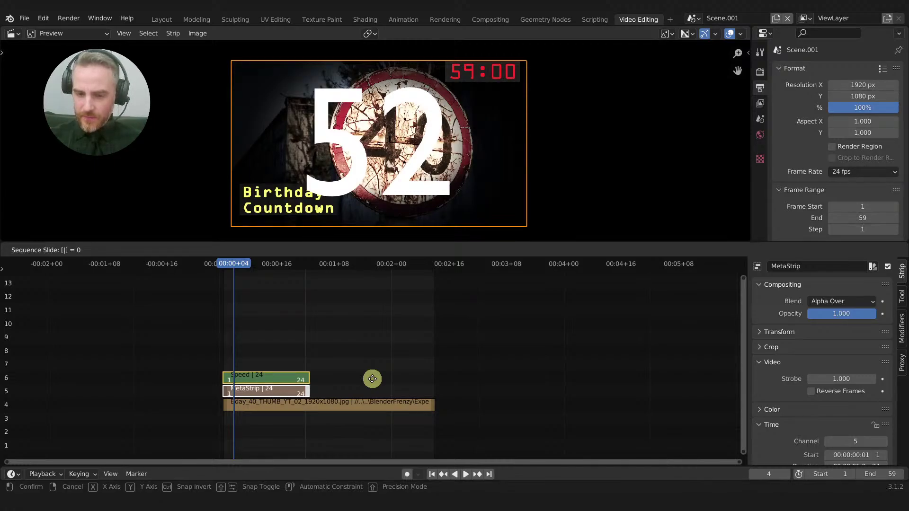
pyautogui.write('60')
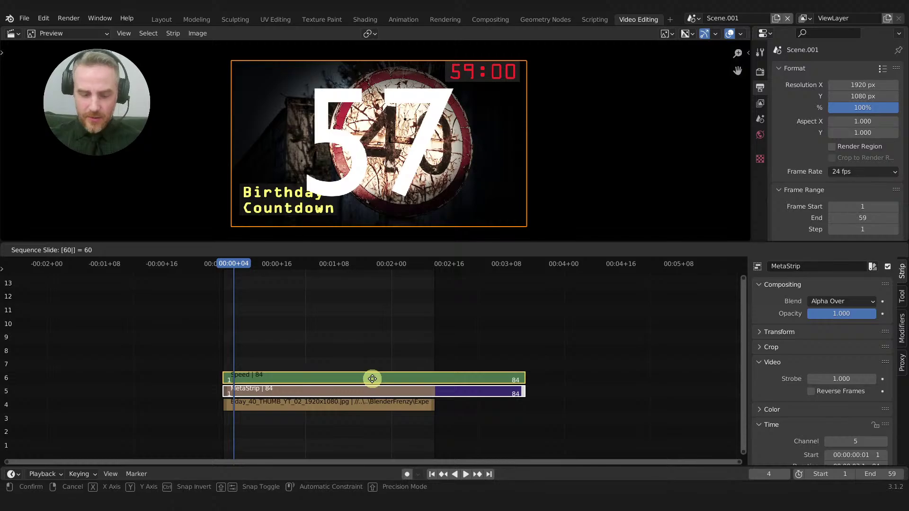
pyautogui.press('Escape')
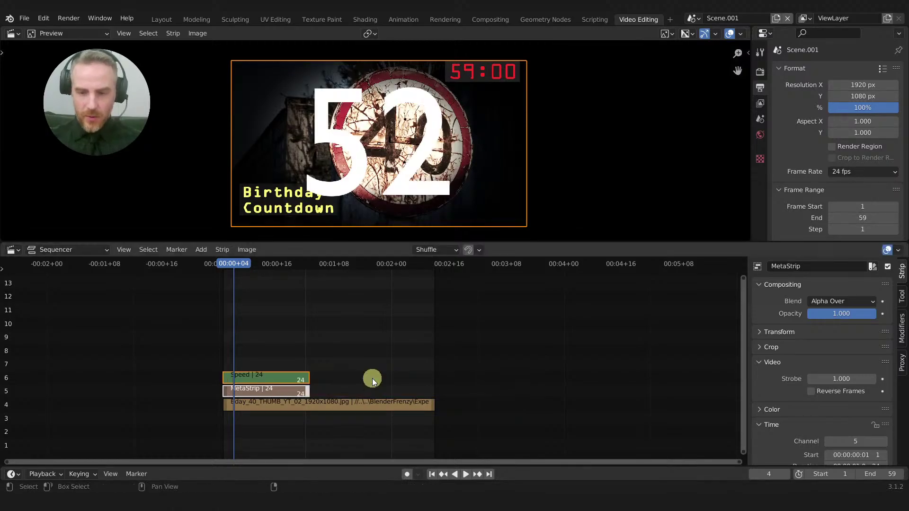
# Step: Set the meta strip's duration to 24*60 frames, giving 1440 frames for a one-minute countdown
pyautogui.scroll(-5, 801, 395)
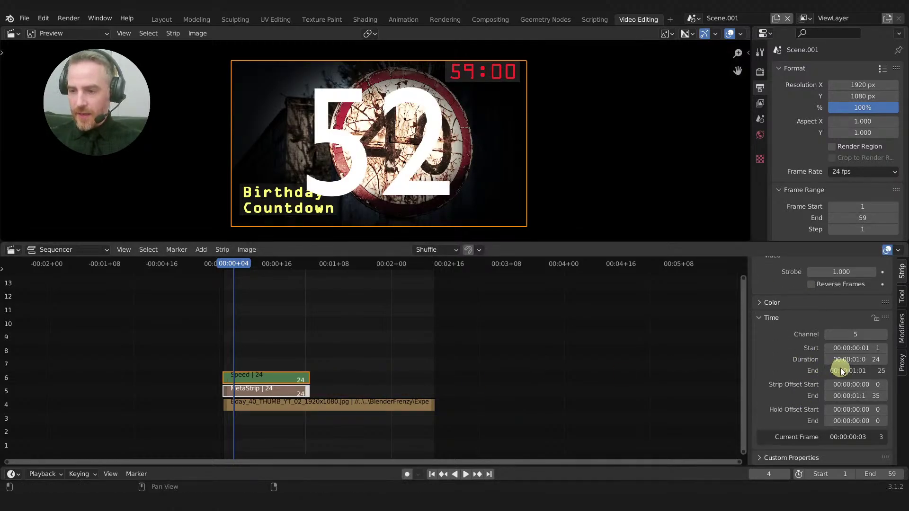
pyautogui.click(860, 360)
pyautogui.click(870, 360)
pyautogui.write('*')
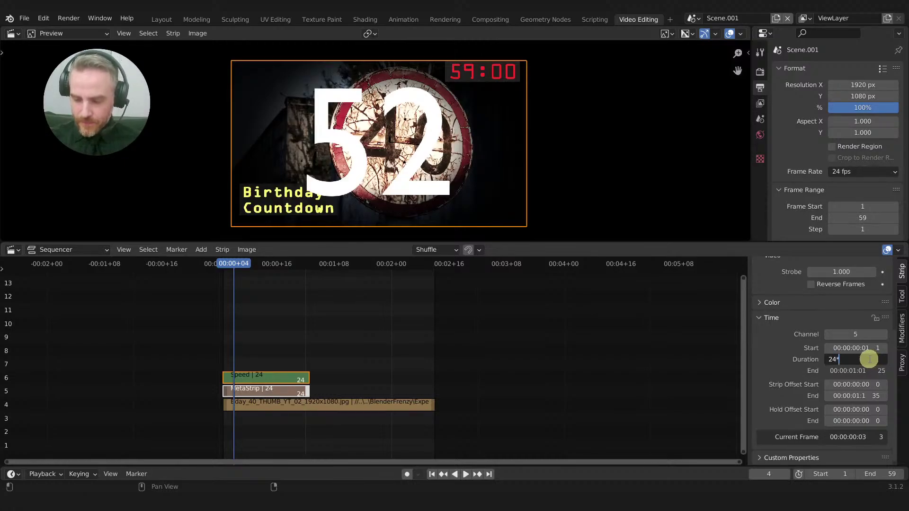
pyautogui.write('60')
pyautogui.press('Return')
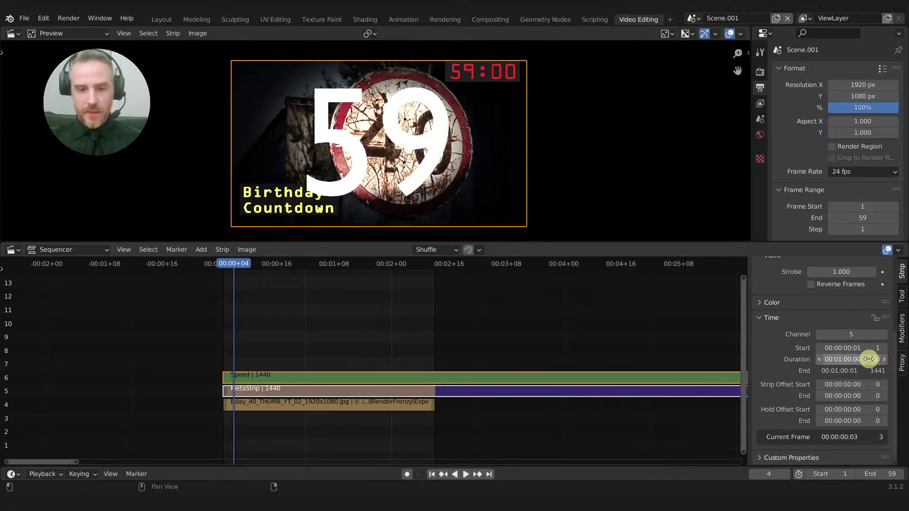
# Step: Set the scene's end frame to 1835, past the end of the meta strip, and play the countdown from its start
pyautogui.keyDown('ctrl'); pyautogui.moveTo(542, 320); pyautogui.dragTo(368, 322, button='middle'); pyautogui.keyUp('ctrl')
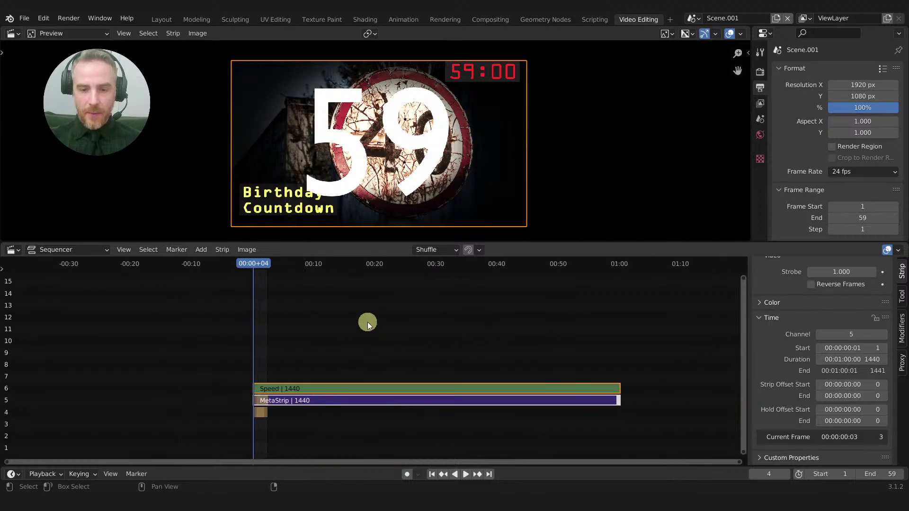
pyautogui.scroll(4, 620, 265)
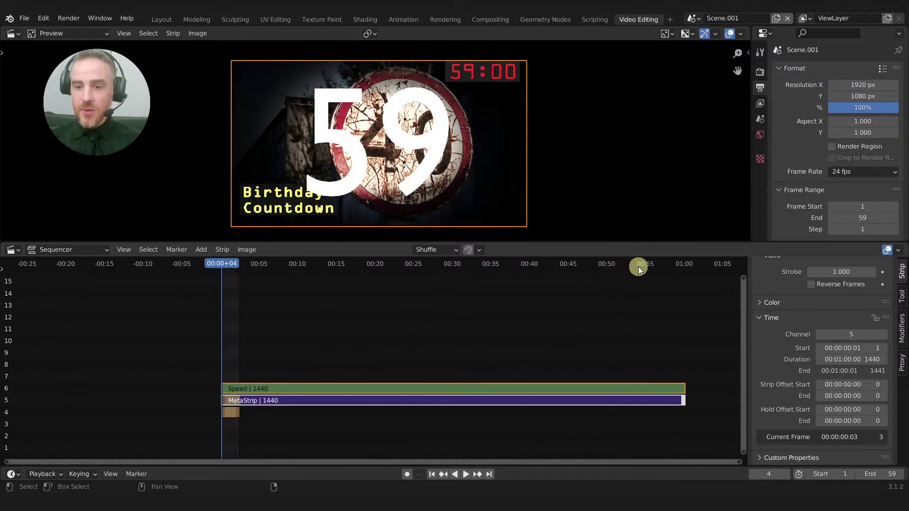
pyautogui.moveTo(622, 277); pyautogui.dragTo(404, 310, button='middle')
pyautogui.scroll(1, 538, 277)
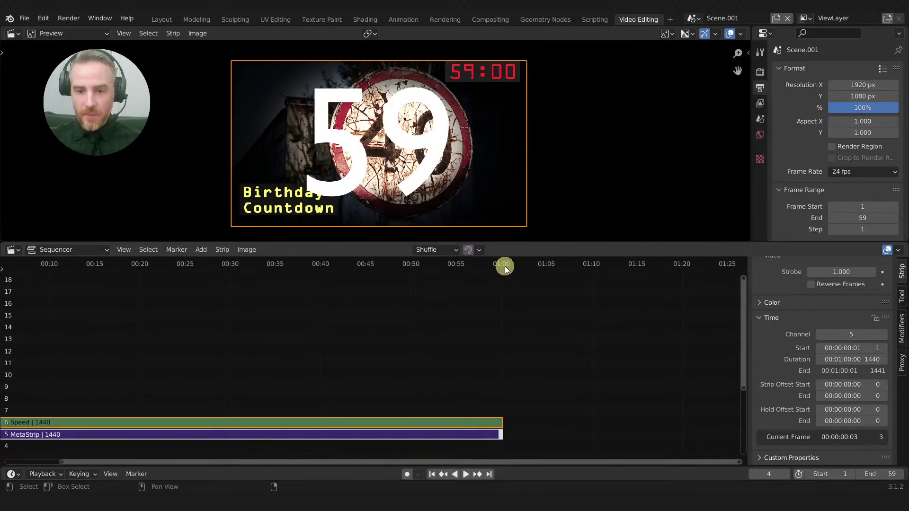
pyautogui.click(650, 267)
pyautogui.hotkey('ctrl', 'End')
pyautogui.keyDown('ctrl'); pyautogui.moveTo(571, 353); pyautogui.dragTo(516, 326, button='middle'); pyautogui.keyUp('ctrl')
pyautogui.moveTo(385, 264); pyautogui.dragTo(274, 282)
pyautogui.press('space')
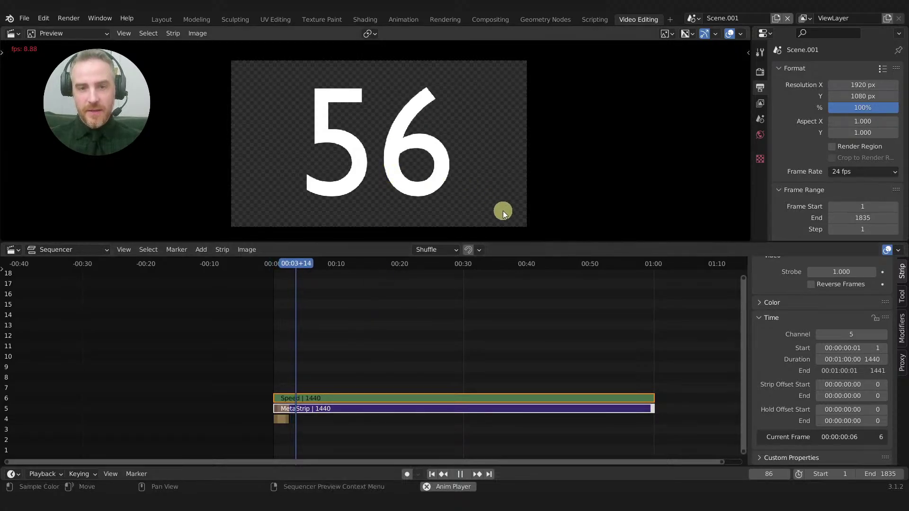
pyautogui.press('space')
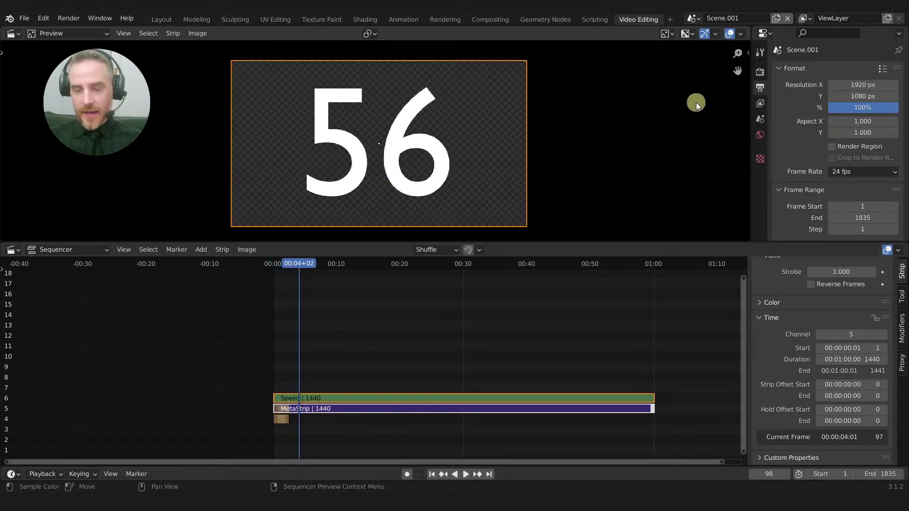
# Step: Set the preview's proxy render size to 25% and continue playing the countdown
pyautogui.press('n')
pyautogui.click(744, 80)
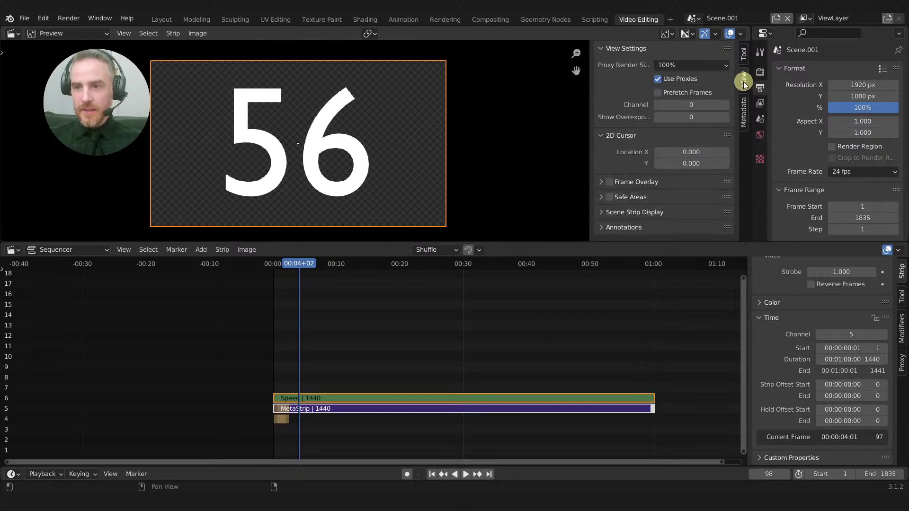
pyautogui.click(701, 66)
pyautogui.click(685, 102)
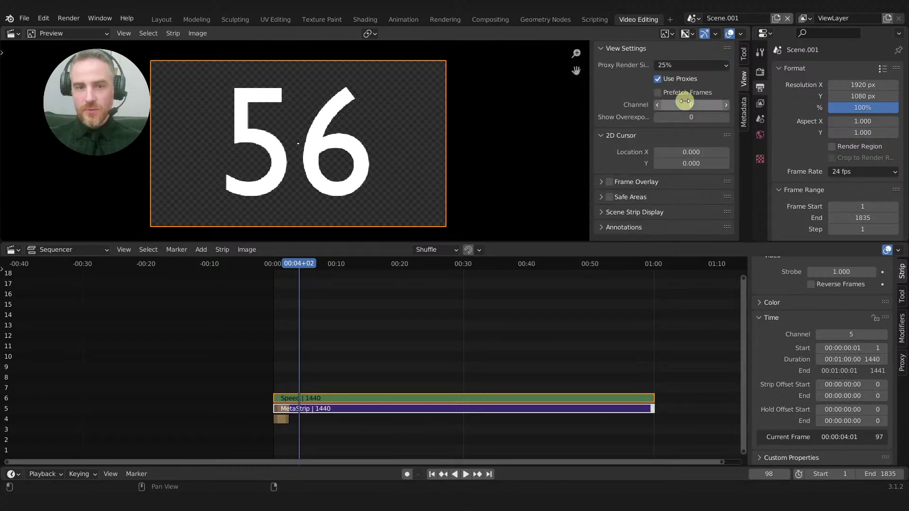
pyautogui.press('n')
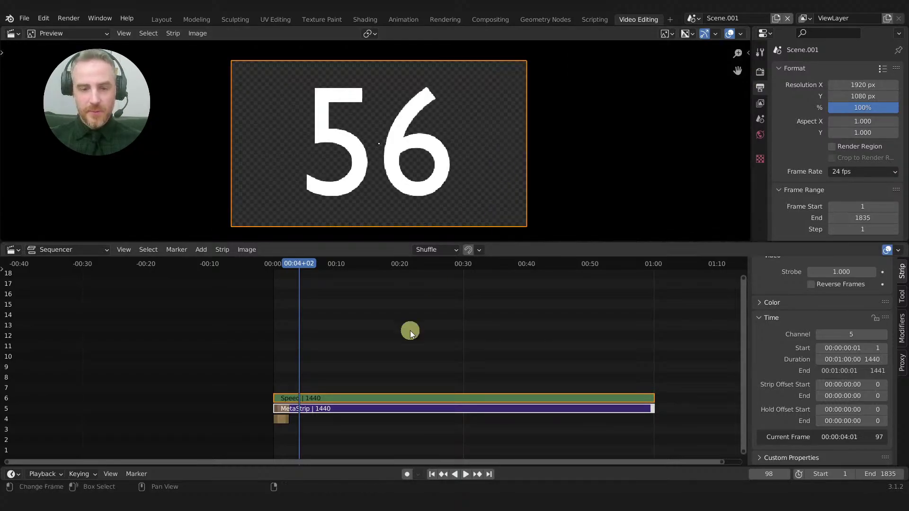
pyautogui.press('space')
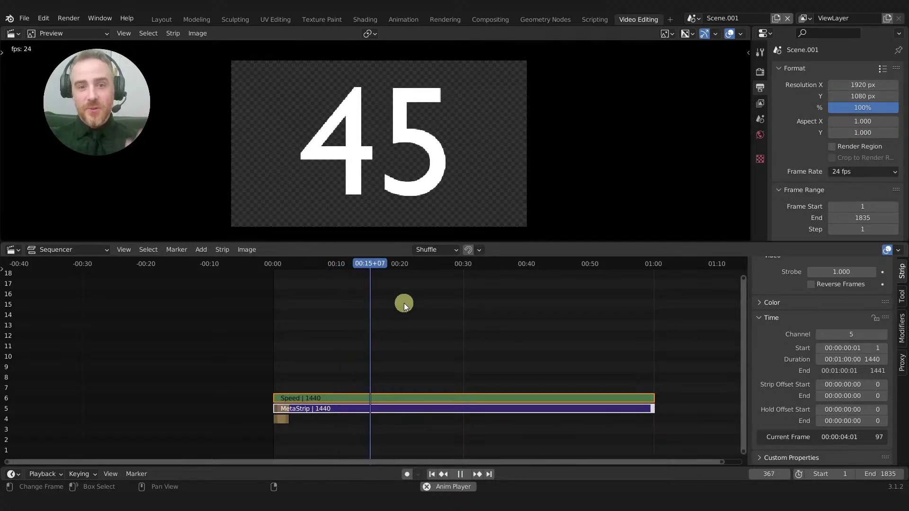
pyautogui.keyDown('ctrl'); pyautogui.moveTo(522, 308); pyautogui.dragTo(459, 323, button='middle'); pyautogui.keyUp('ctrl')
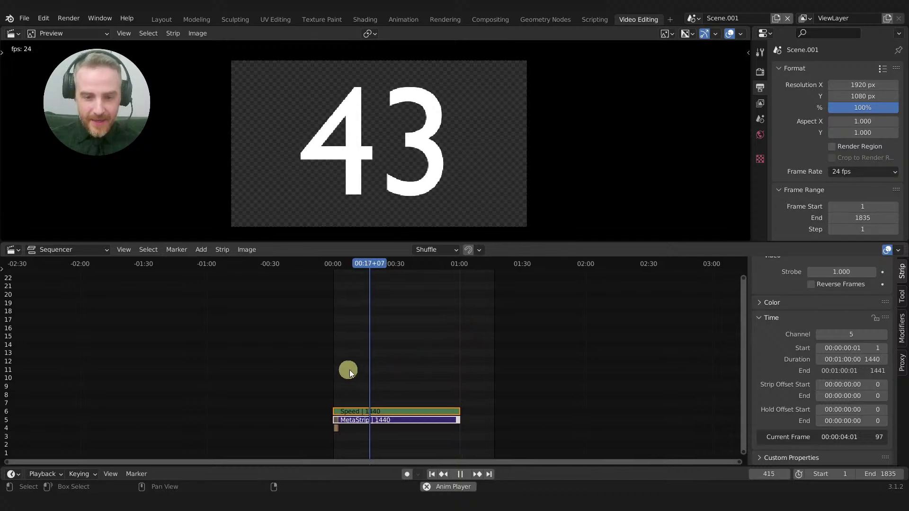
pyautogui.press('space')
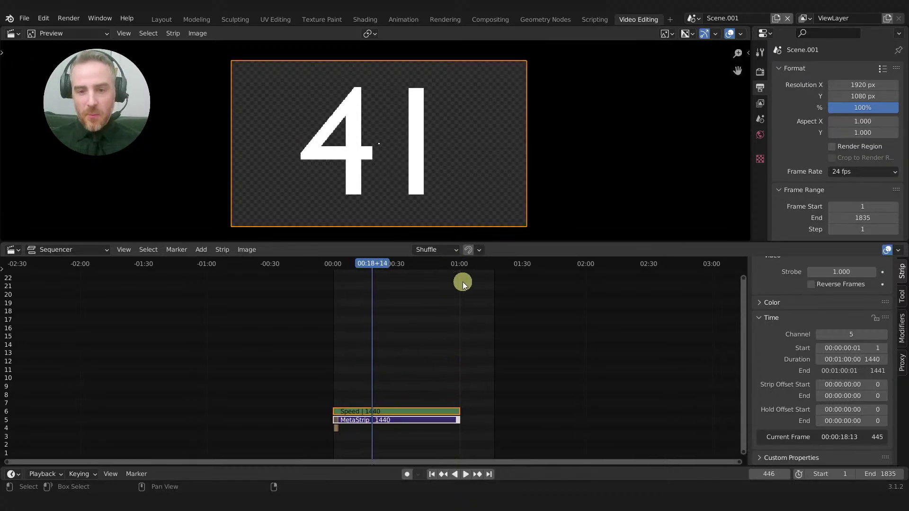
# Step: Toggle the timeline ruler between frames and seconds to check where the one-minute meta strip ends
pyautogui.scroll(2, 462, 283)
pyautogui.scroll(1, 566, 274)
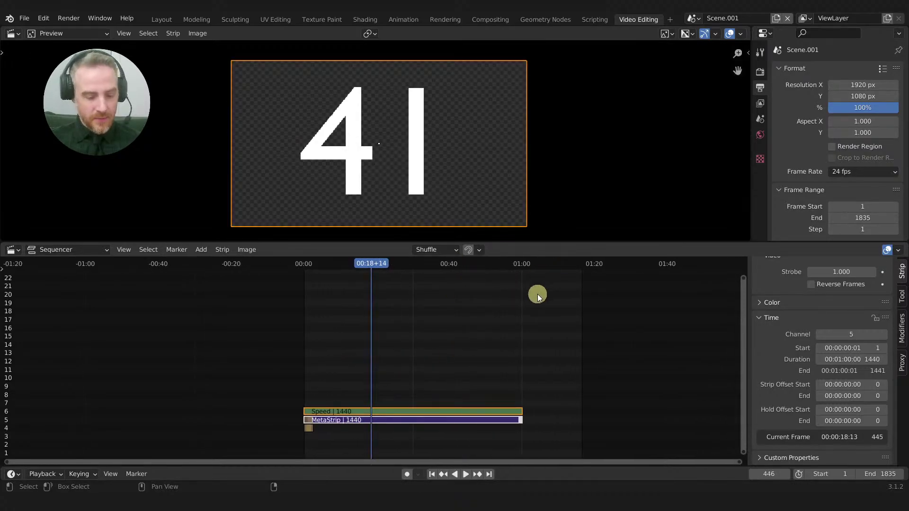
pyautogui.hotkey('ctrl', 't')
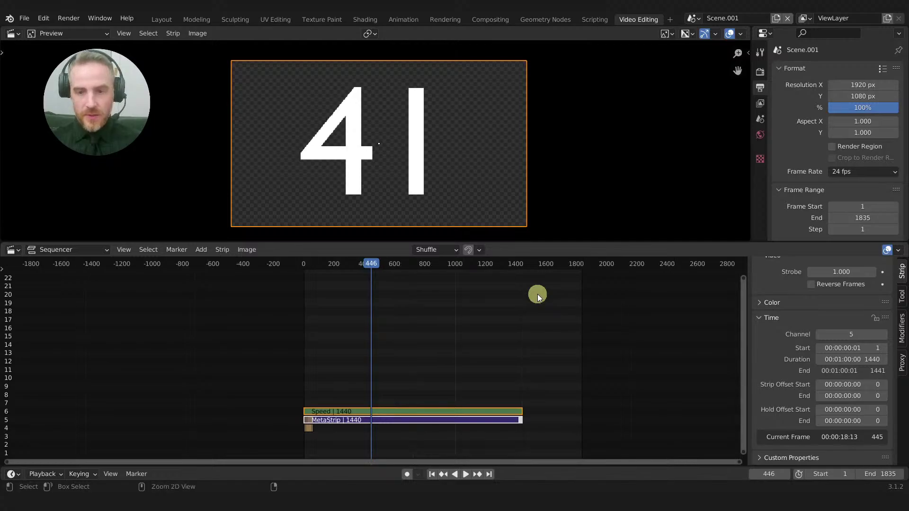
pyautogui.hotkey('ctrl', 't')
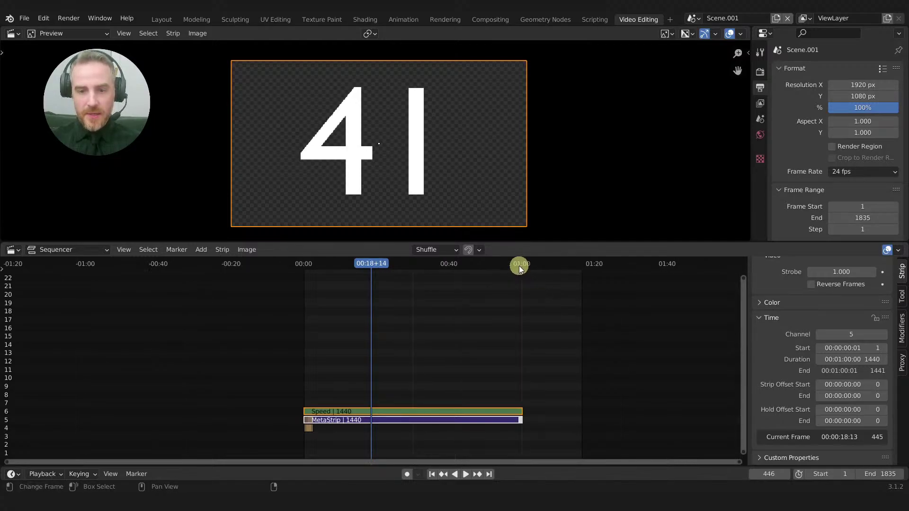
pyautogui.hotkey('ctrl', 't')
pyautogui.hotkey('ctrl', 't')
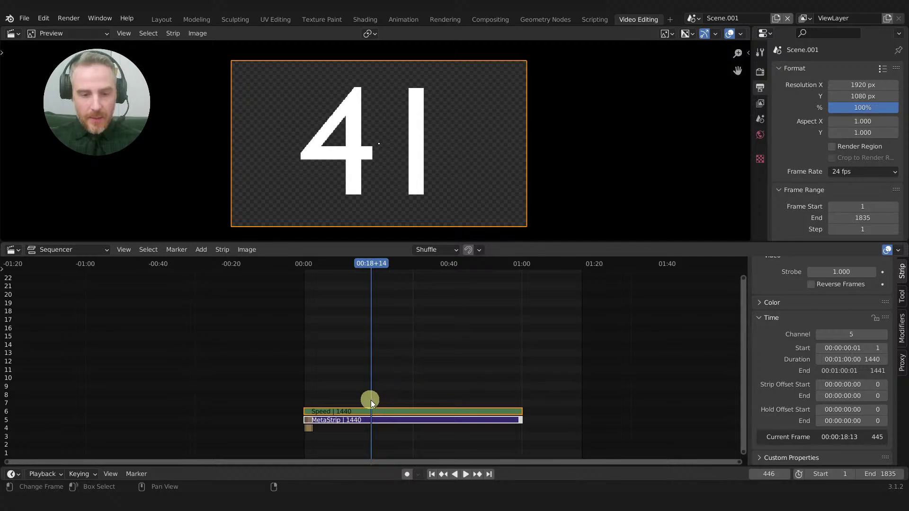
# Step: Duplicate the meta strip with its Speed strip and place the copies directly behind the originals, starting at frame 1441
pyautogui.keyDown('ctrl'); pyautogui.moveTo(542, 360); pyautogui.dragTo(395, 306, button='middle'); pyautogui.keyUp('ctrl')
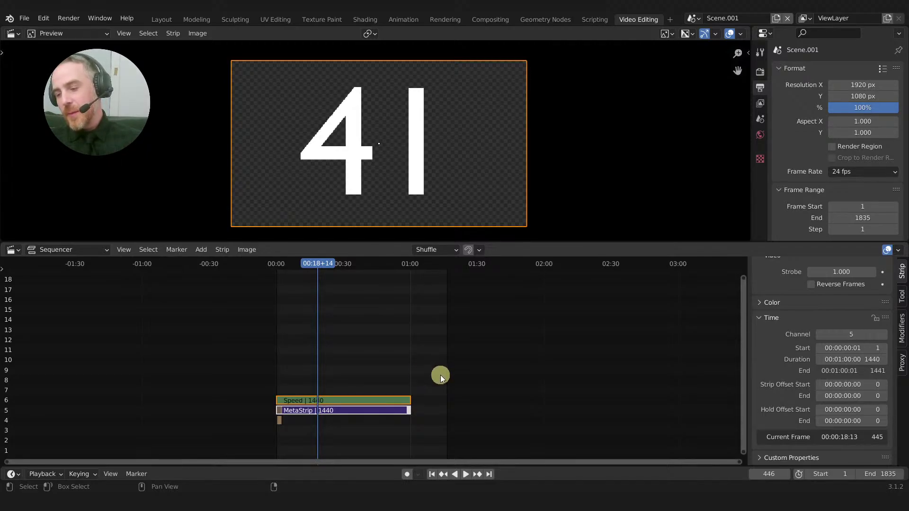
pyautogui.click(388, 411)
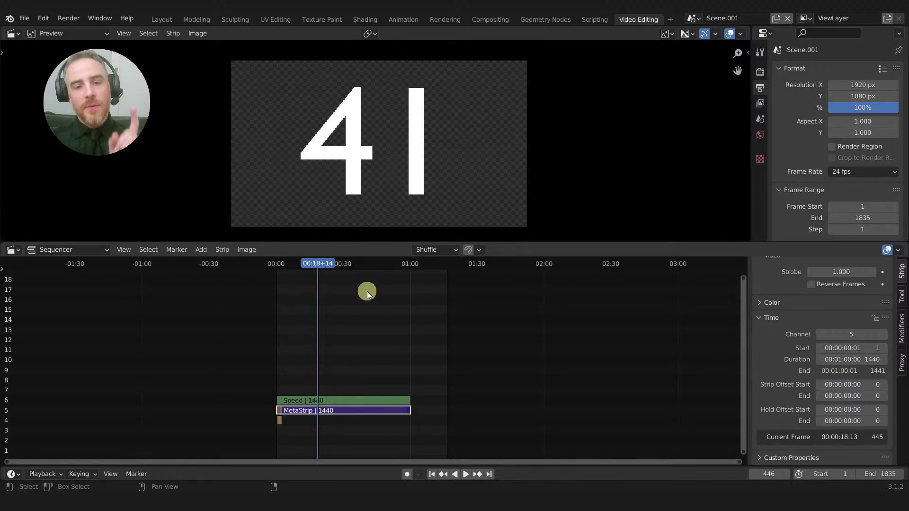
pyautogui.moveTo(365, 366); pyautogui.dragTo(417, 422)
pyautogui.hotkey('shift', 'd')
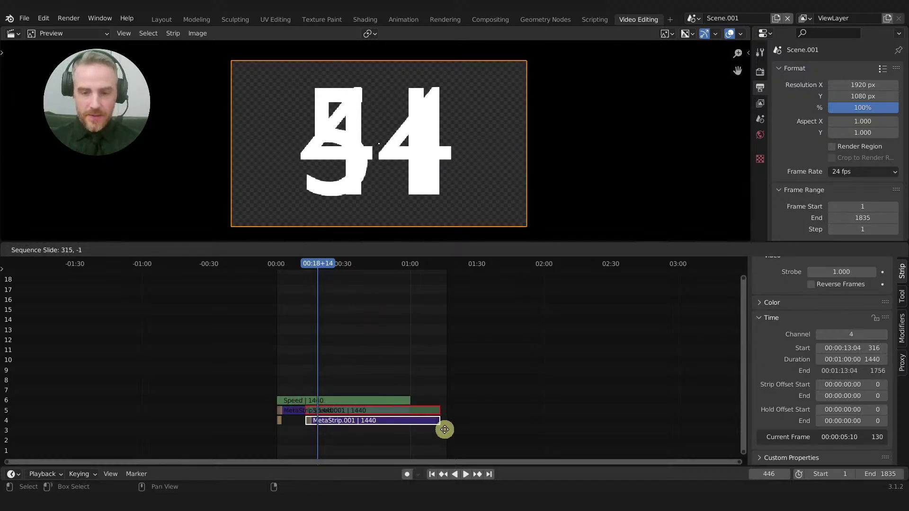
pyautogui.click(443, 428)
pyautogui.moveTo(471, 343); pyautogui.dragTo(357, 327, button='middle')
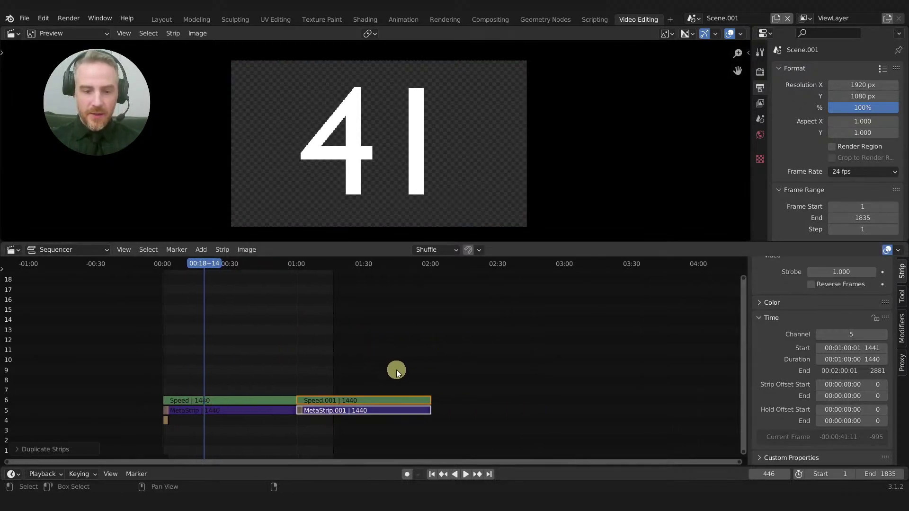
pyautogui.moveTo(240, 361); pyautogui.dragTo(338, 439)
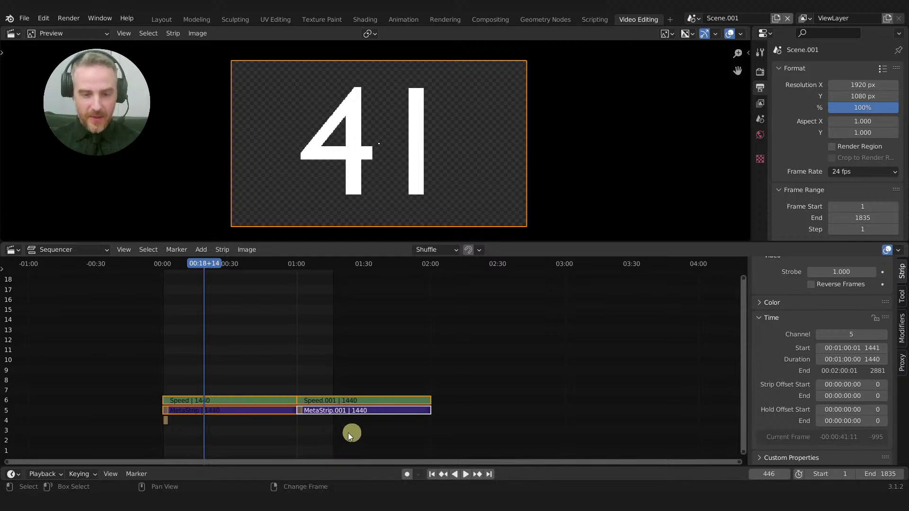
pyautogui.press('k')
pyautogui.hotkey('ctrl', 'z')
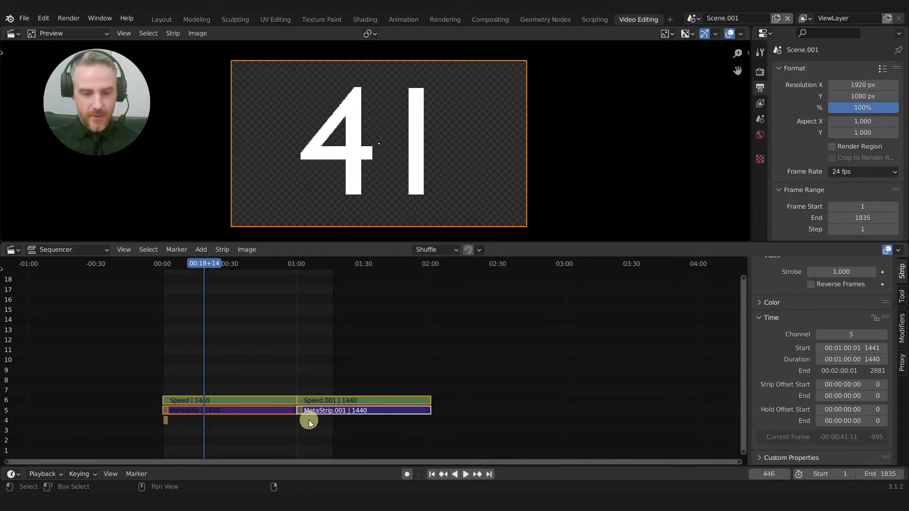
# Step: Duplicate both meta and Speed pairs and place the copies end to end from the 2-minute to the 4-minute mark
pyautogui.moveTo(245, 342); pyautogui.dragTo(355, 441)
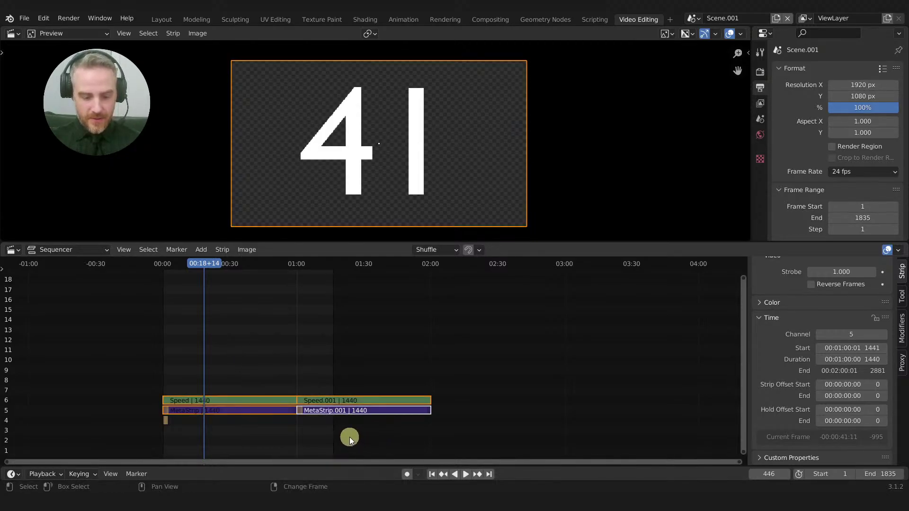
pyautogui.hotkey('shift', 'd')
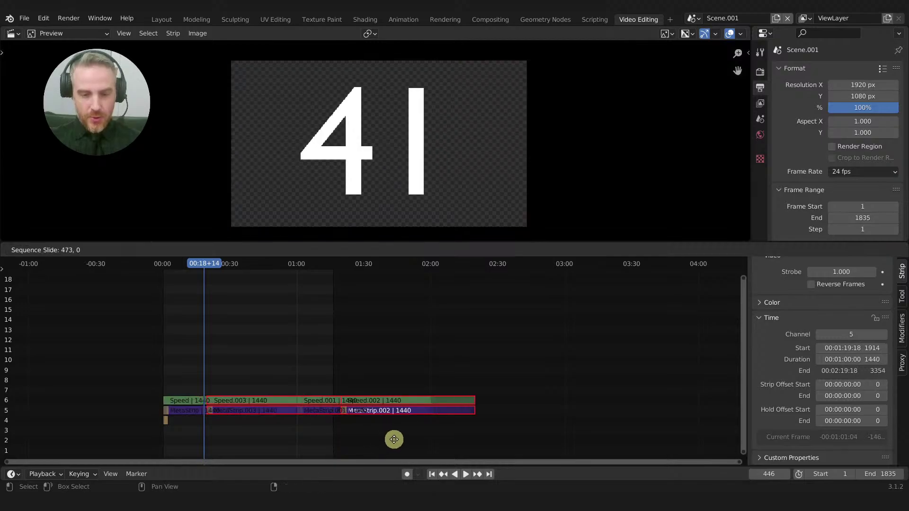
pyautogui.click(422, 436)
# Step: Duplicate all four meta and Speed pairs and append the copies from the 4-minute to the 8-minute mark
pyautogui.scroll(-6, 473, 367)
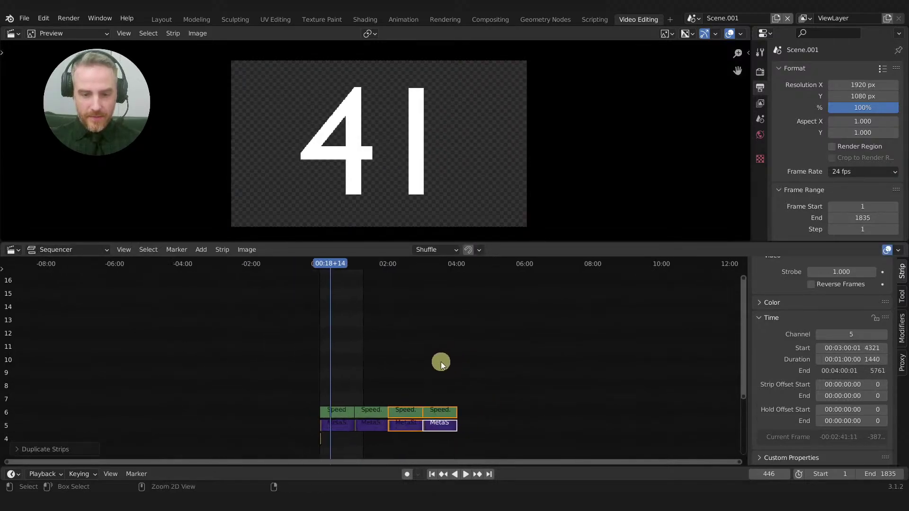
pyautogui.moveTo(255, 337); pyautogui.dragTo(408, 417)
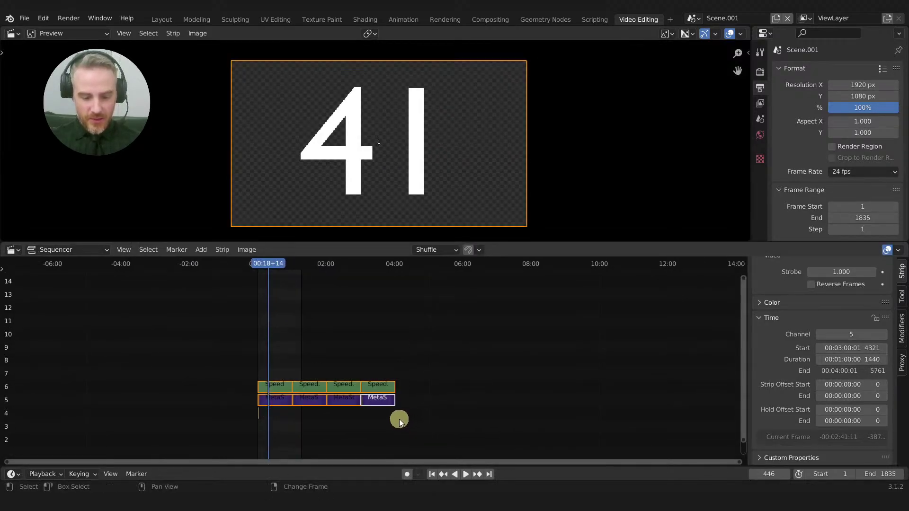
pyautogui.hotkey('shift', 'd')
pyautogui.click(487, 412)
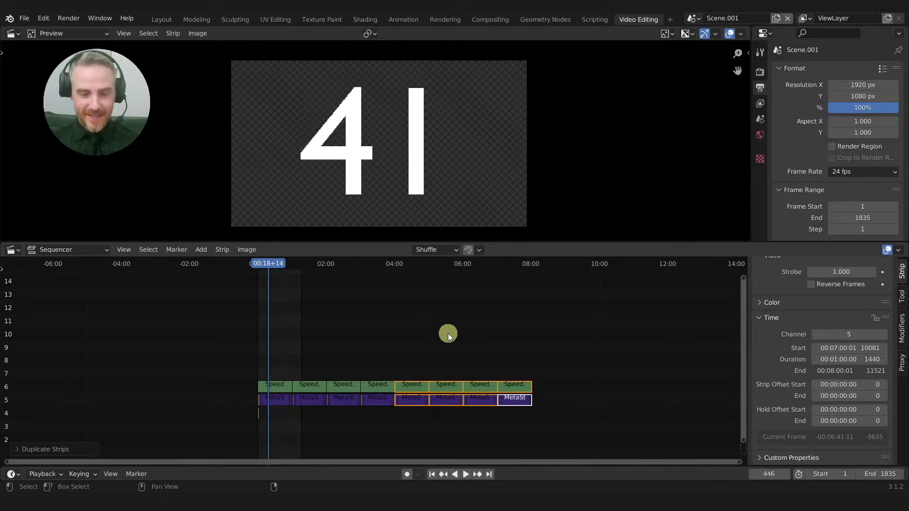
# Step: Play the duplicated countdowns and extend the scene's end frame to 3098 during playback
pyautogui.press('space')
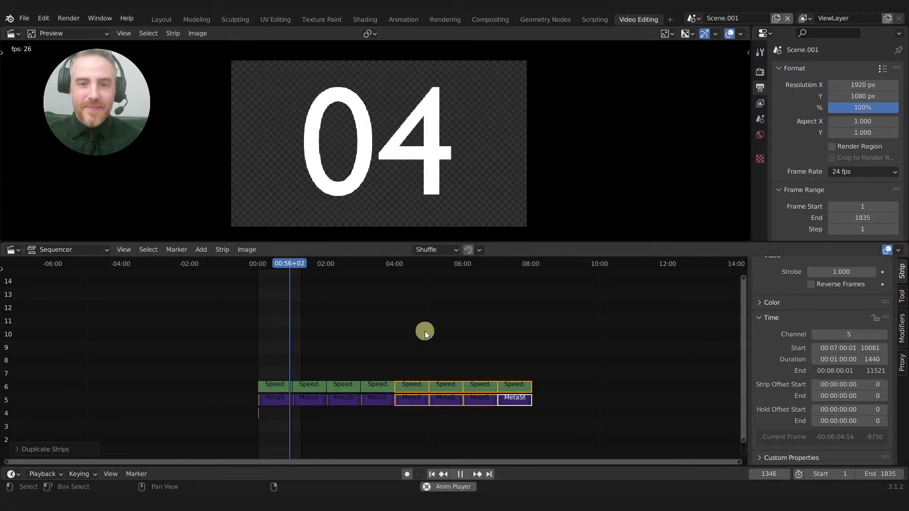
pyautogui.scroll(2, 359, 354)
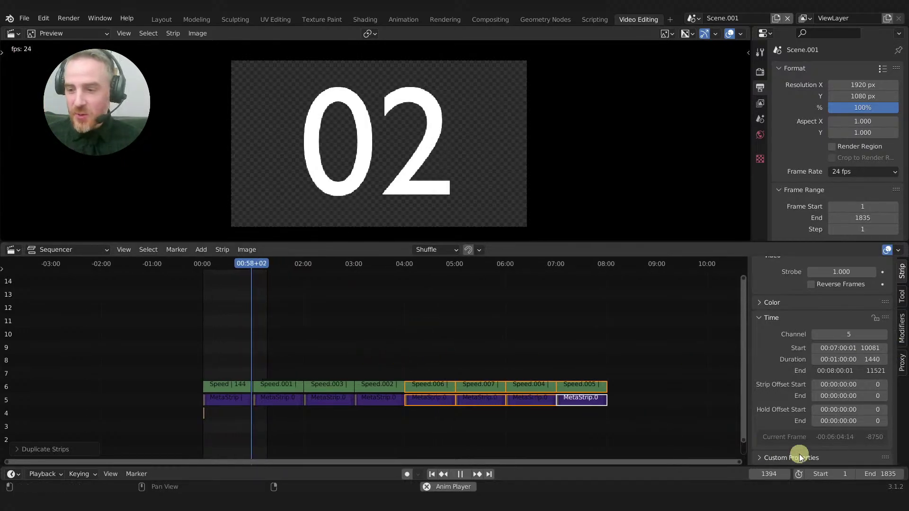
pyautogui.moveTo(879, 476); pyautogui.dragTo(611, 377)
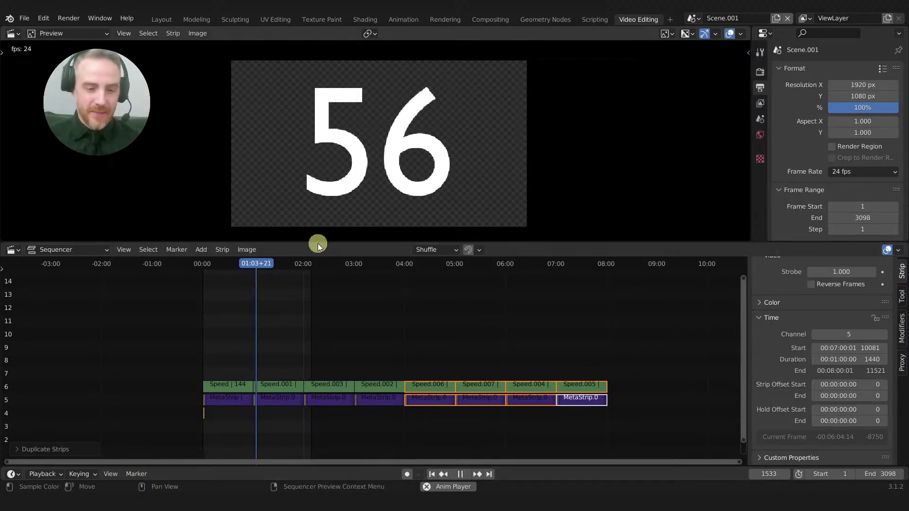
# Step: Duplicate the first one-minute meta strip and its Speed strip, placing the copies directly above the originals in channels 7 and 8
pyautogui.scroll(1, 316, 323)
pyautogui.scroll(-1, 316, 323)
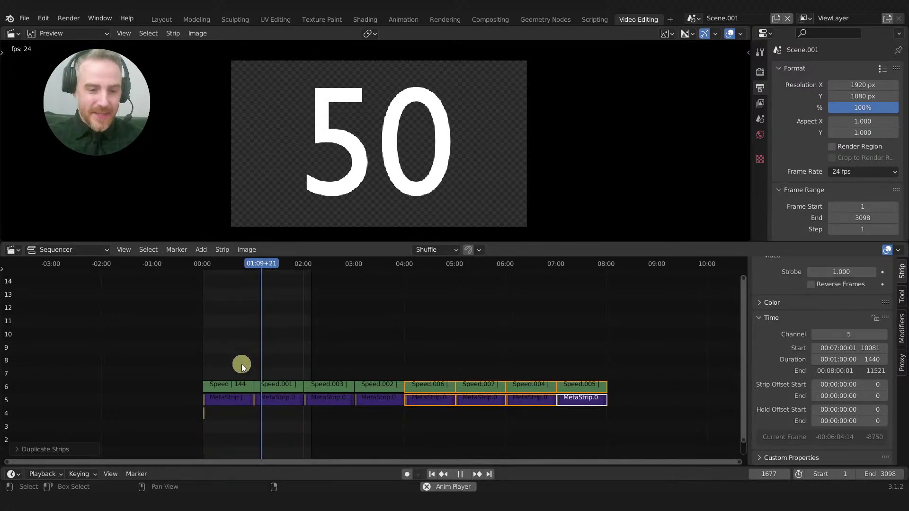
pyautogui.moveTo(226, 380); pyautogui.dragTo(235, 417)
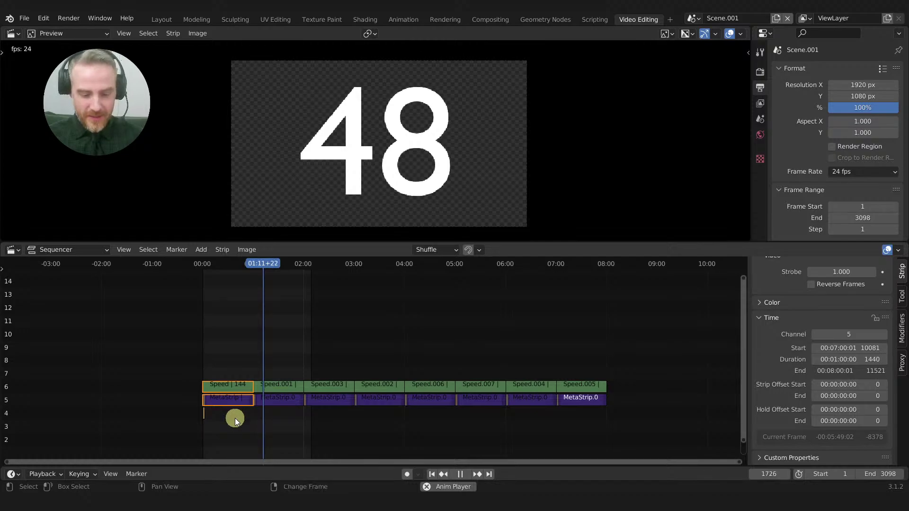
pyautogui.hotkey('shift', 'd')
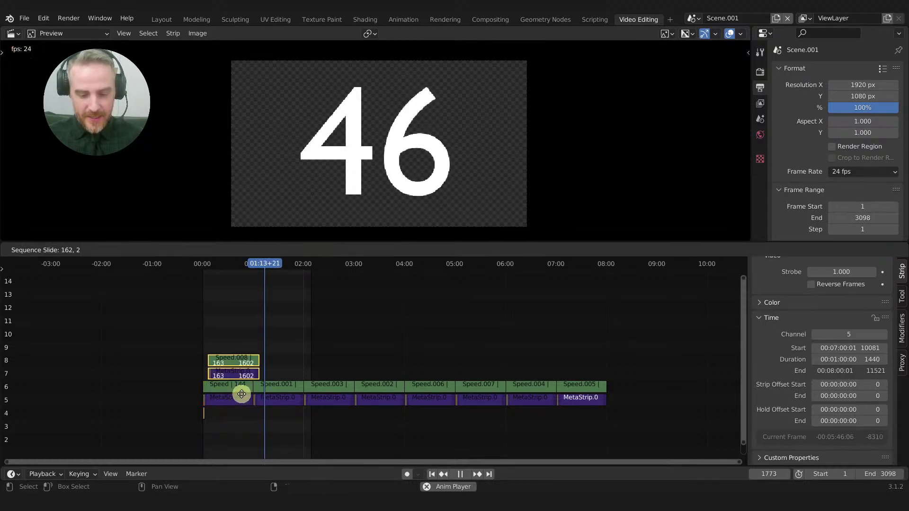
pyautogui.click(240, 375)
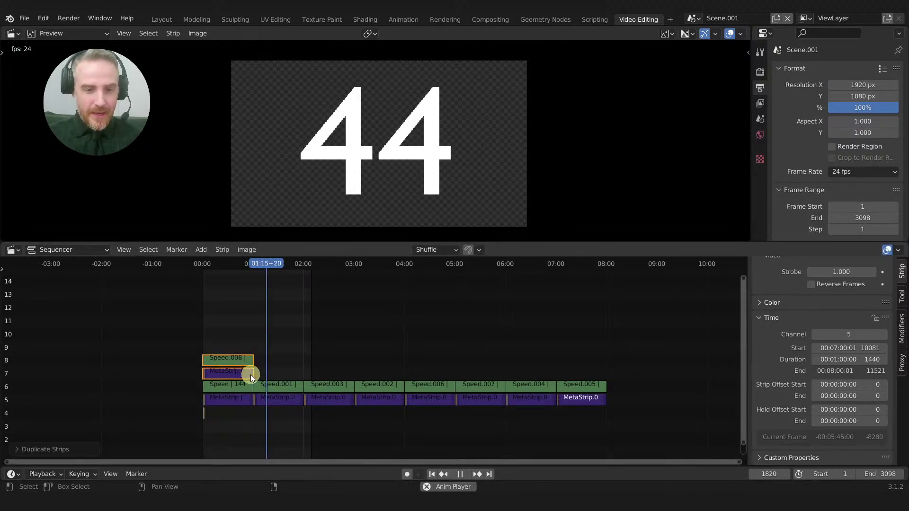
# Step: Multiply the duplicated meta strip's duration by 60 to stretch it to one hour, 86400 frames
pyautogui.click(243, 374)
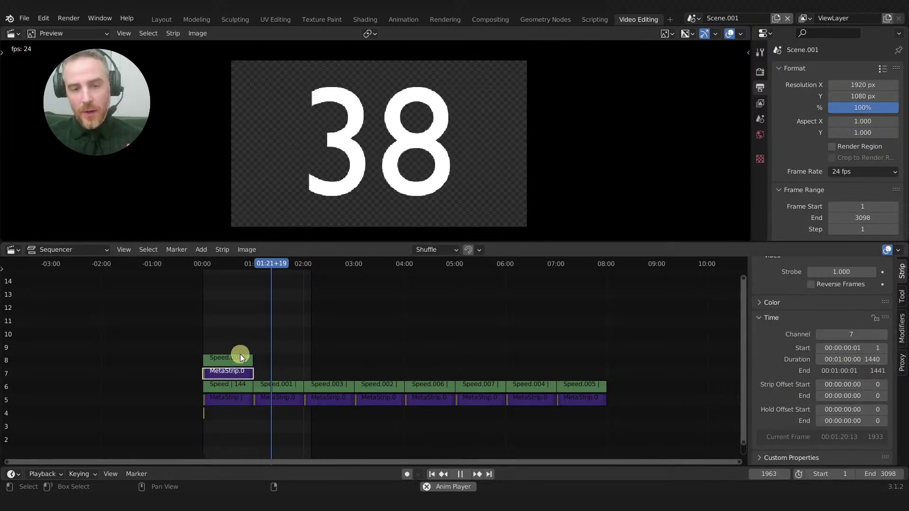
pyautogui.click(859, 356)
pyautogui.write('*60')
pyautogui.press('Return')
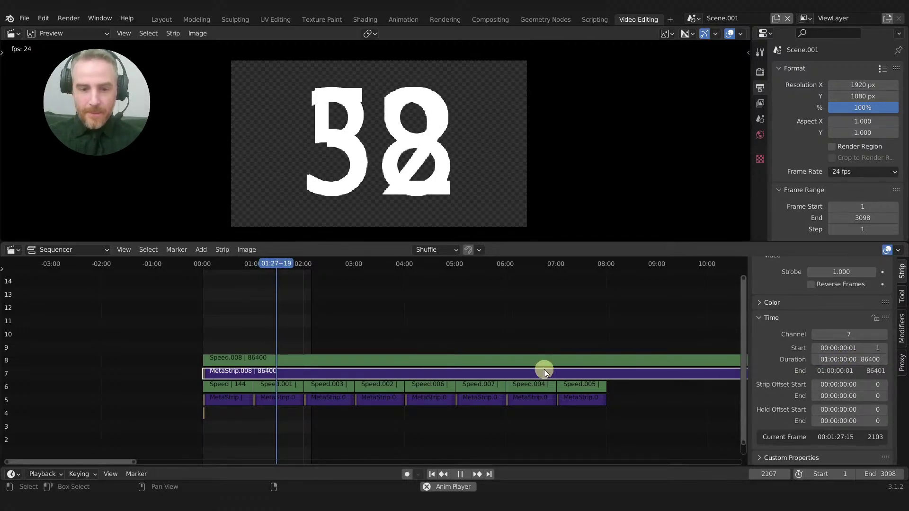
pyautogui.scroll(-4, 516, 364)
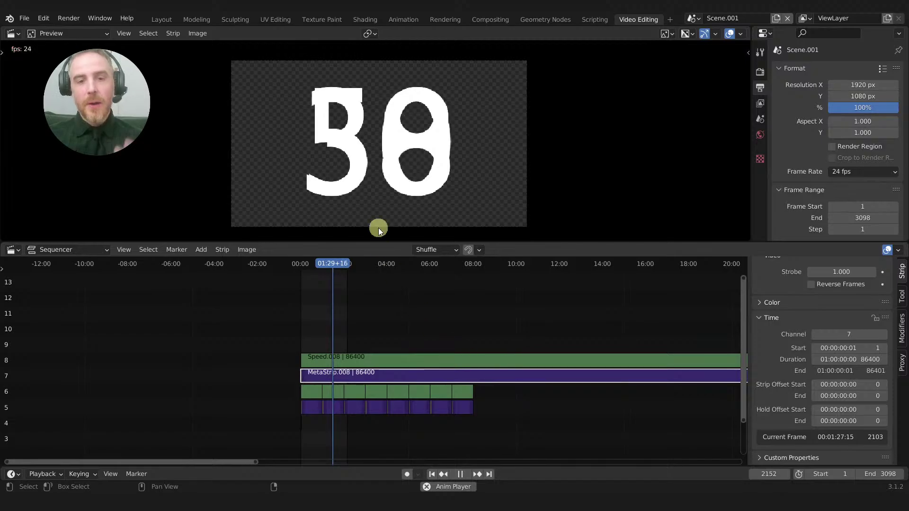
pyautogui.moveTo(361, 328); pyautogui.dragTo(374, 307, button='middle')
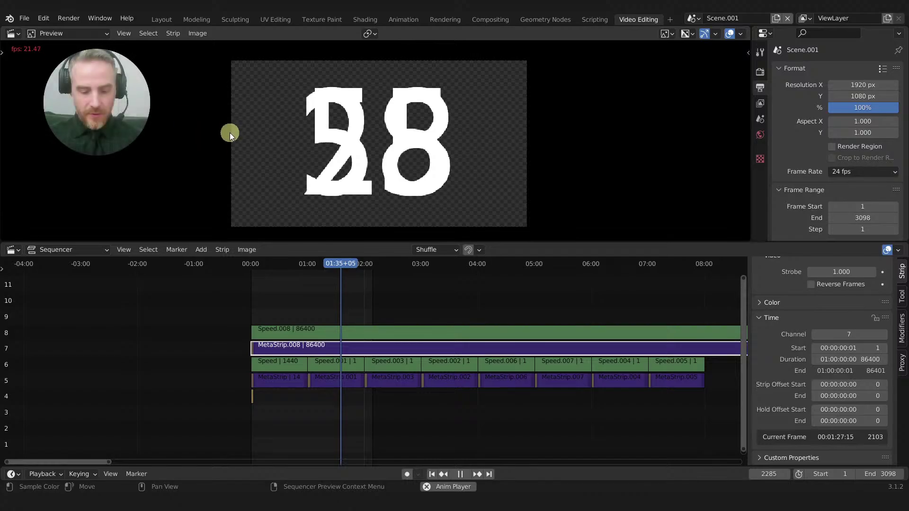
# Step: Show the preview's tools and move the hour-long countdown's digits to the left and the second one-minute countdown's digits to the right
pyautogui.press('t')
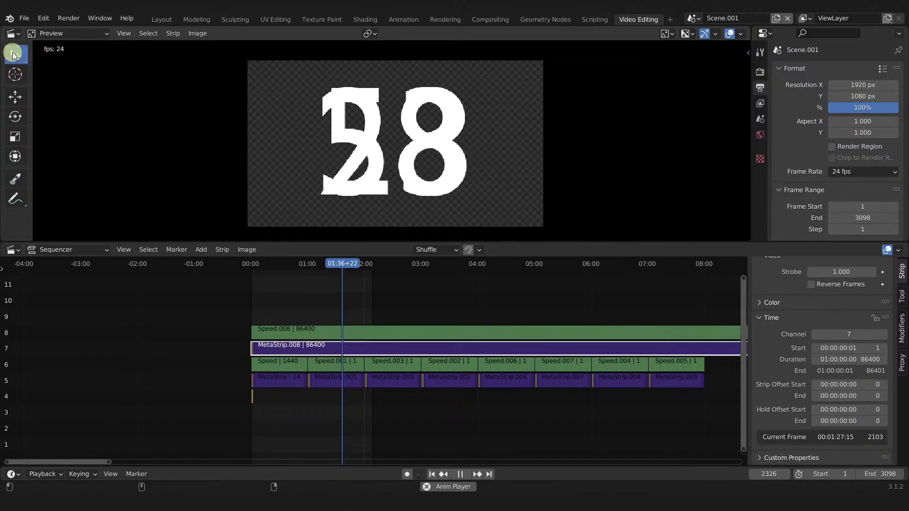
pyautogui.moveTo(360, 116); pyautogui.dragTo(441, 90)
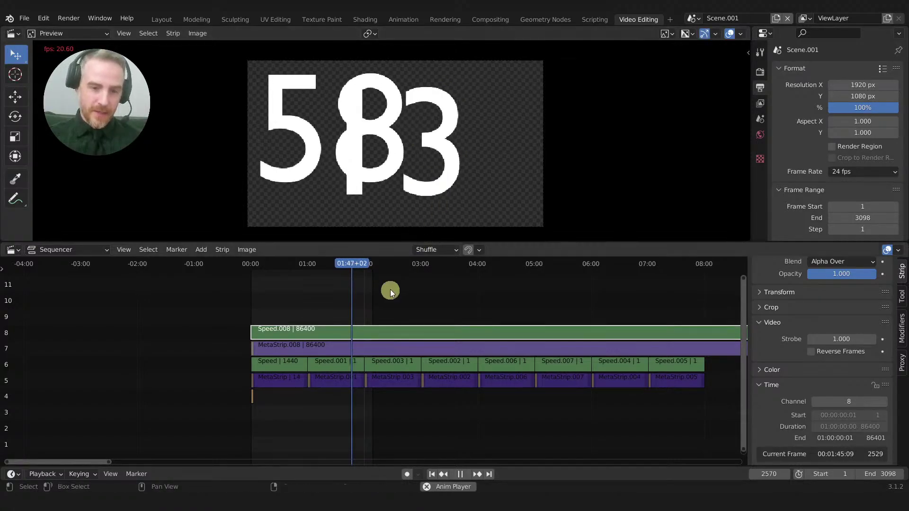
pyautogui.click(331, 366)
pyautogui.moveTo(427, 128); pyautogui.dragTo(535, 122)
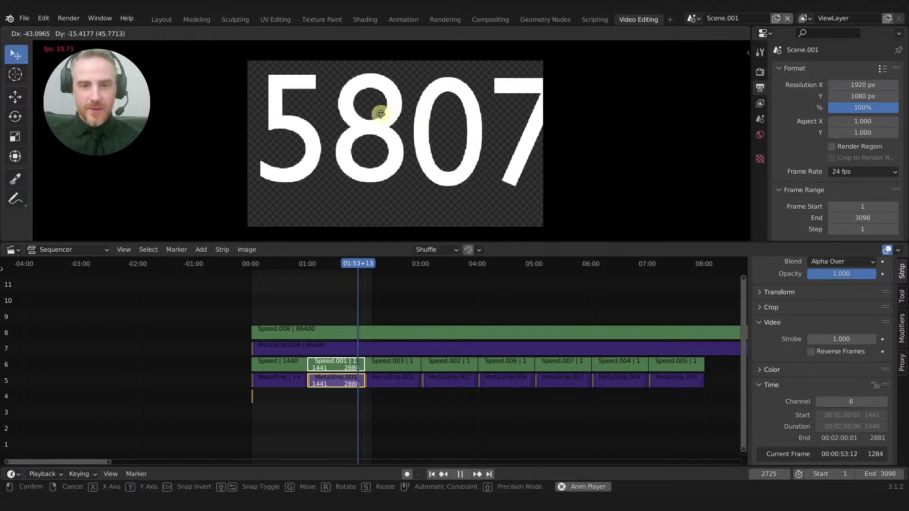
pyautogui.moveTo(381, 118); pyautogui.dragTo(420, 126)
pyautogui.click(430, 128)
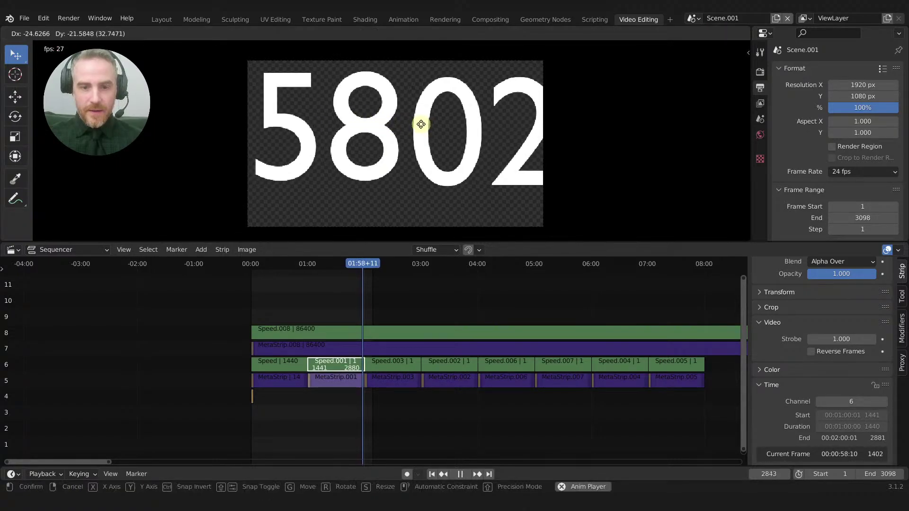
pyautogui.click(384, 117)
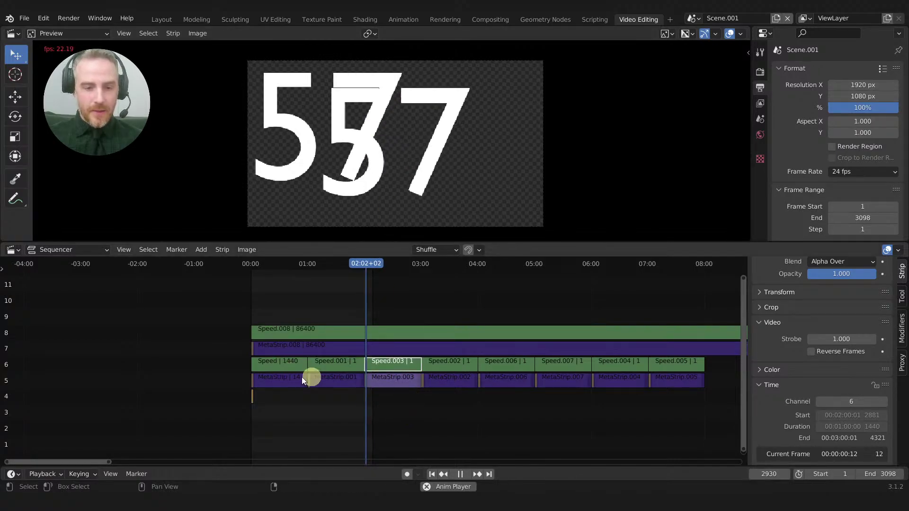
# Step: Stop playback and delete all one-minute meta and Speed pairs after the first one
pyautogui.press('space')
pyautogui.moveTo(718, 419); pyautogui.dragTo(321, 359)
pyautogui.press('Delete')
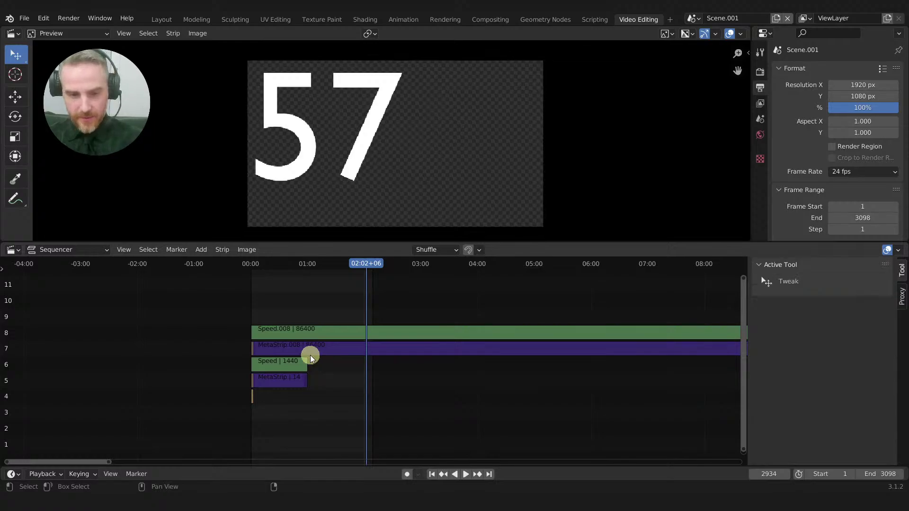
# Step: Go to frame 677, reposition the hour-long countdown's digits, and move the one-minute countdown's digits to their right in the preview
pyautogui.click(277, 264)
pyautogui.click(423, 176)
pyautogui.press('g')
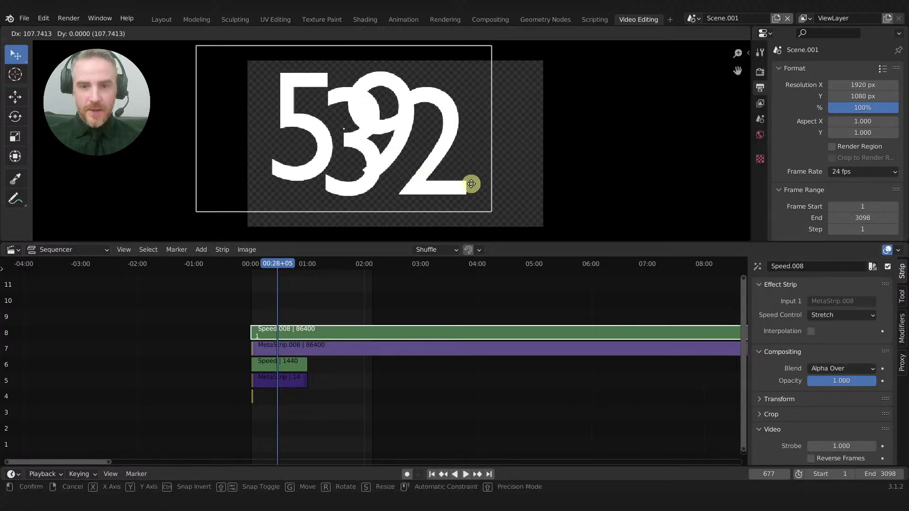
pyautogui.click(445, 192)
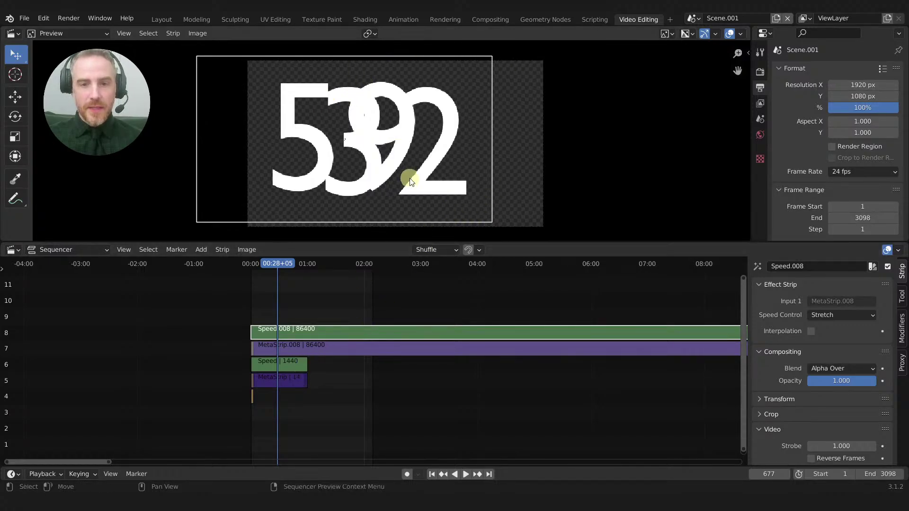
pyautogui.click(436, 189)
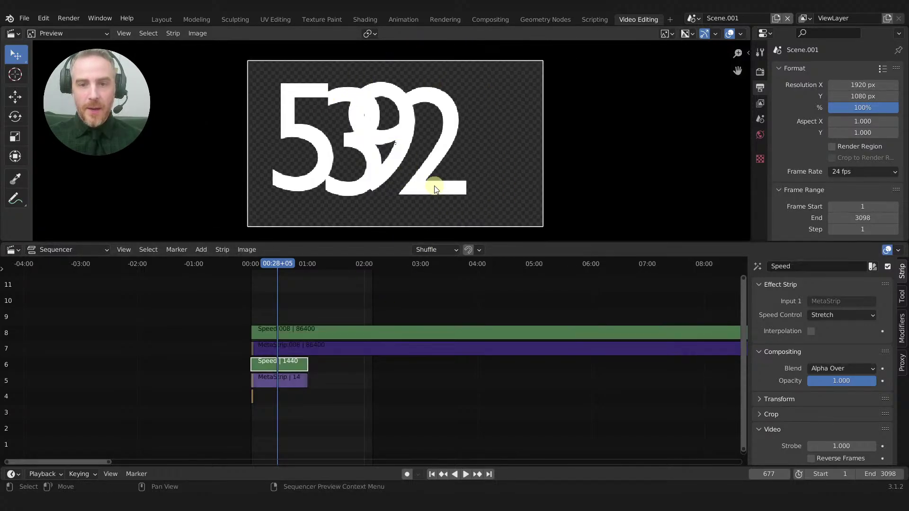
pyautogui.press('g')
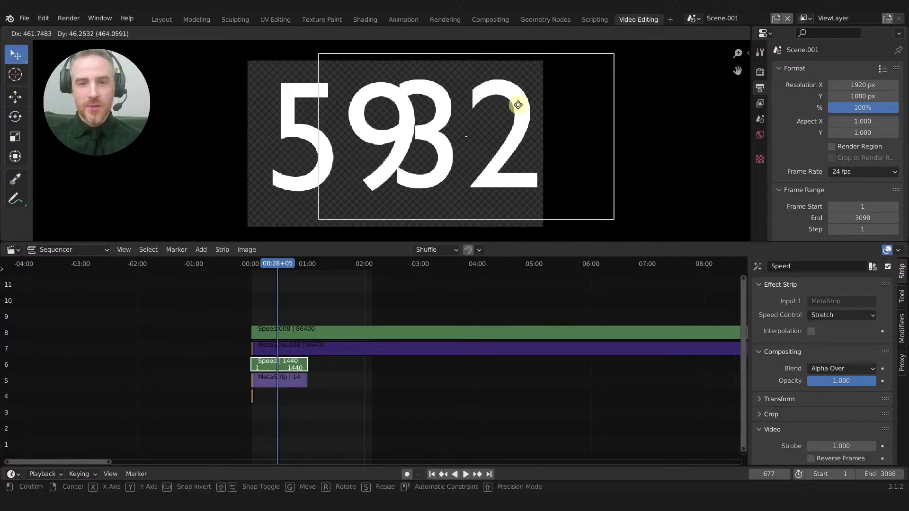
pyautogui.click(525, 108)
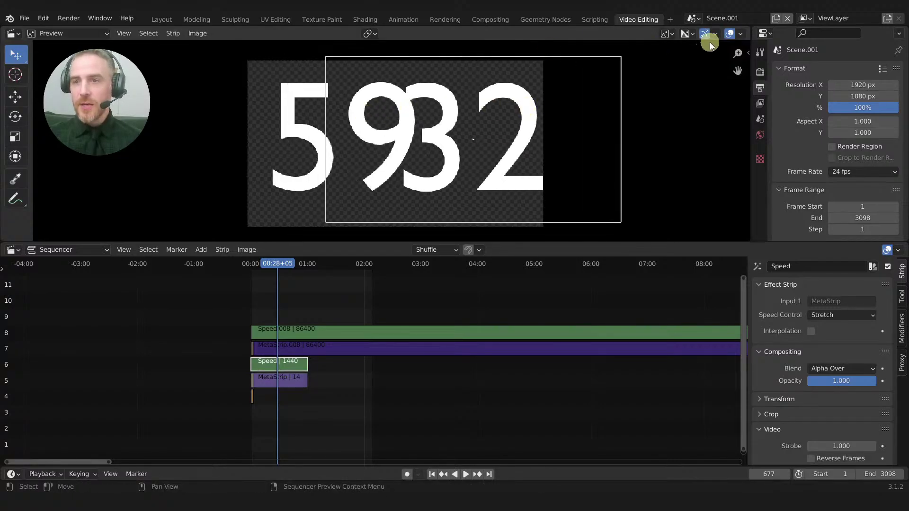
# Step: Hide the preview overlays and spread the minutes and seconds digits apart at equal height, leaving a gap for a separator
pyautogui.click(730, 34)
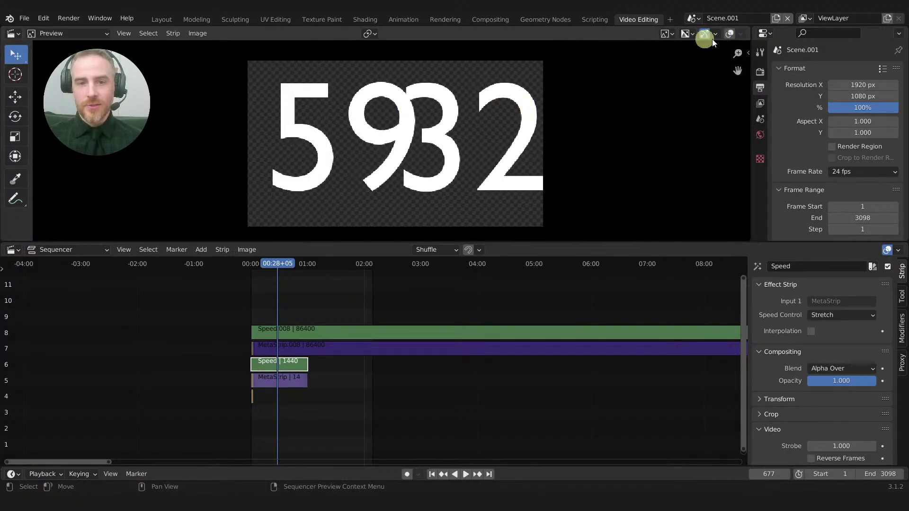
pyautogui.click(292, 107)
pyautogui.press('g')
pyautogui.click(268, 108)
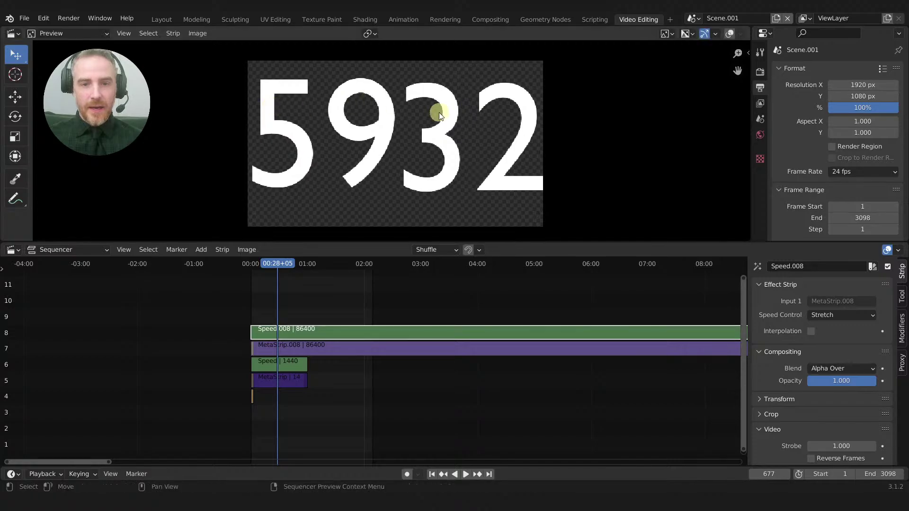
pyautogui.click(430, 111)
pyautogui.press('g')
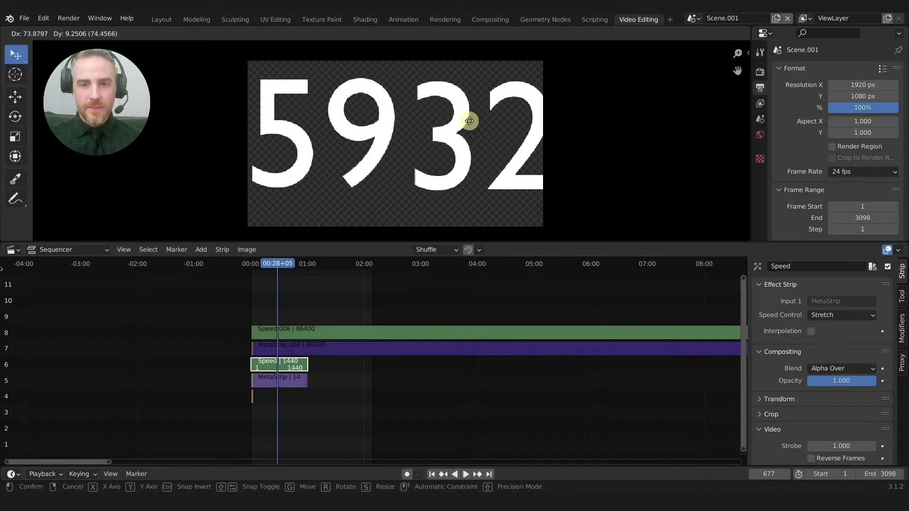
pyautogui.click(480, 118)
pyautogui.moveTo(355, 304); pyautogui.dragTo(393, 319, button='middle')
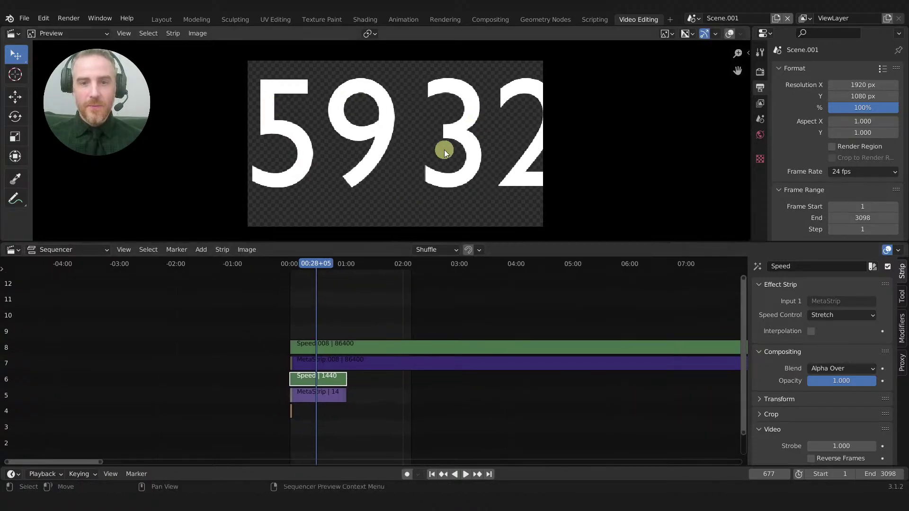
pyautogui.press('g')
pyautogui.click(458, 139)
pyautogui.moveTo(386, 128); pyautogui.dragTo(338, 128)
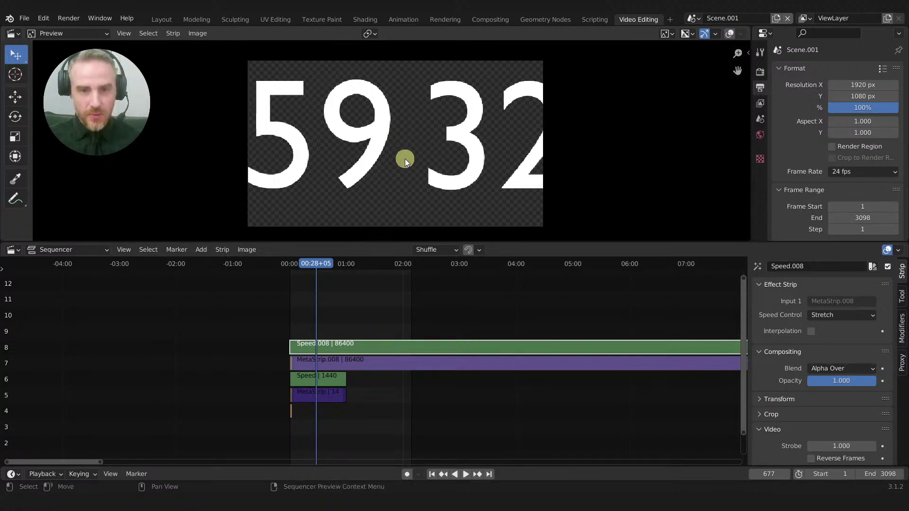
# Step: Add a text strip at the playhead and move it up to channel 9, above the countdown strips
pyautogui.click(350, 309)
pyautogui.hotkey('shift', 'a')
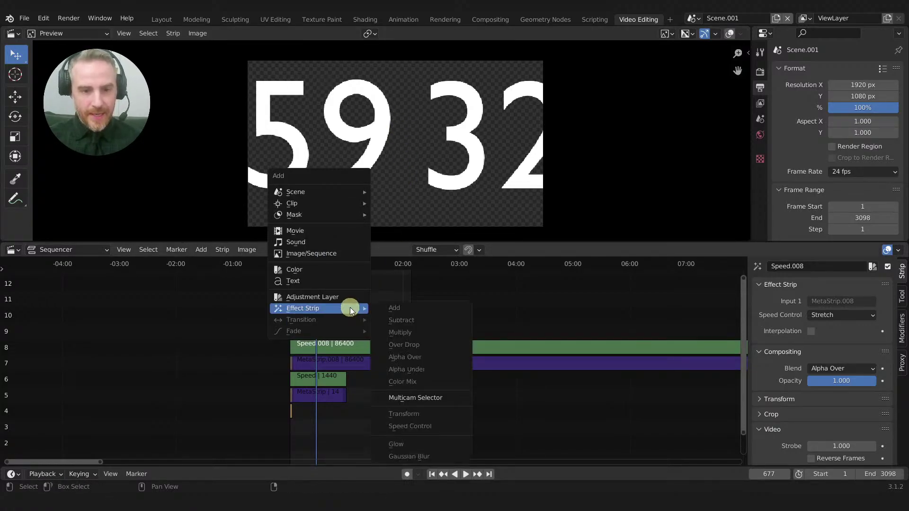
pyautogui.click(334, 280)
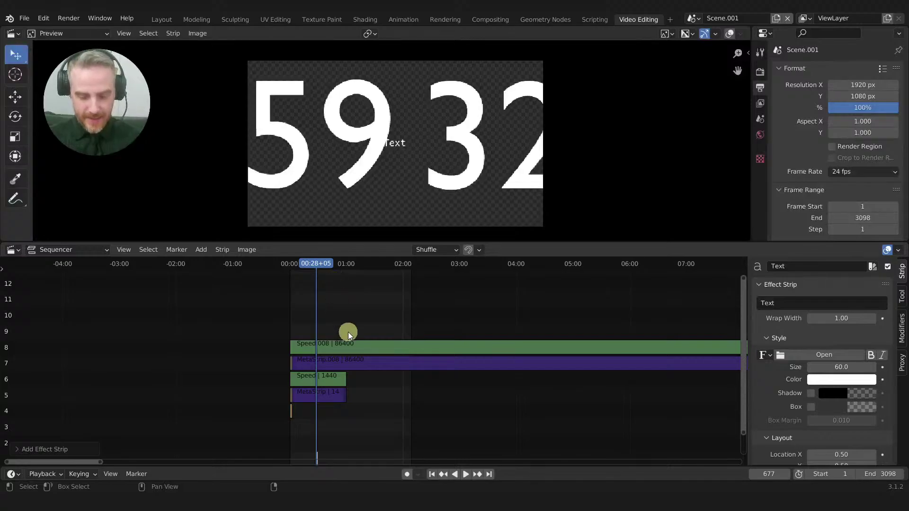
pyautogui.press('g')
pyautogui.press('y')
pyautogui.click(346, 420)
# Step: Move the text strip to the start of the timeline and extend its end to frame 1210
pyautogui.moveTo(346, 379); pyautogui.dragTo(431, 372, button='middle')
pyautogui.keyDown('ctrl'); pyautogui.moveTo(431, 372); pyautogui.dragTo(389, 328, button='middle'); pyautogui.keyUp('ctrl')
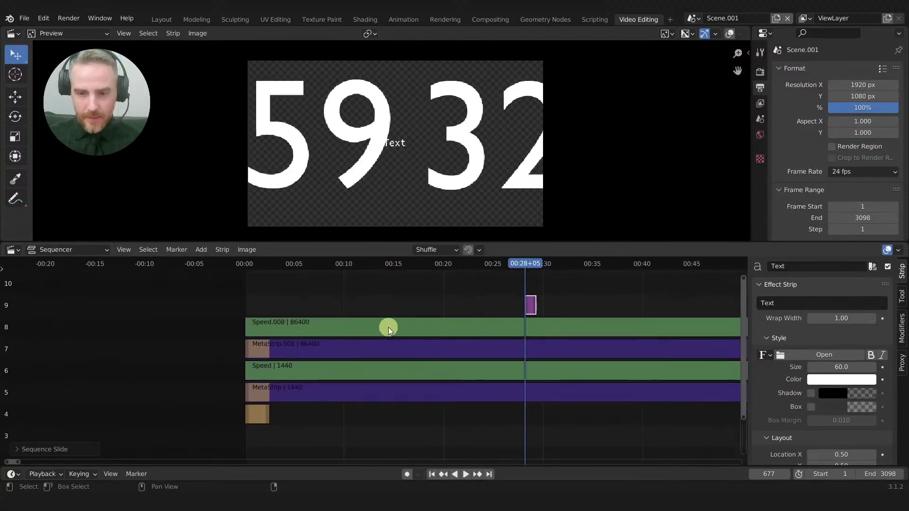
pyautogui.moveTo(526, 304); pyautogui.dragTo(232, 304)
pyautogui.moveTo(420, 324); pyautogui.dragTo(310, 313, button='middle')
pyautogui.moveTo(423, 297); pyautogui.dragTo(634, 294)
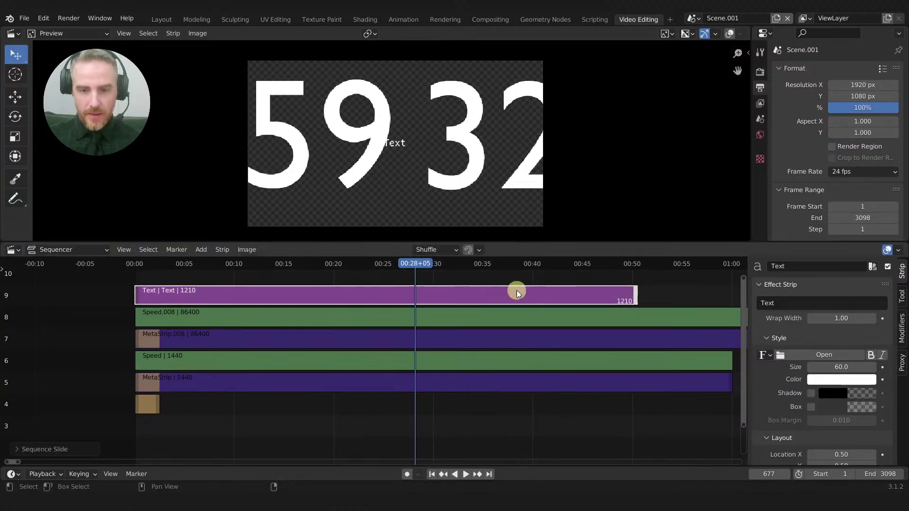
pyautogui.keyDown('ctrl'); pyautogui.moveTo(488, 302); pyautogui.dragTo(433, 316, button='middle'); pyautogui.keyUp('ctrl')
# Step: Change the text strip's content to a colon and set its font size to 1000
pyautogui.click(773, 307)
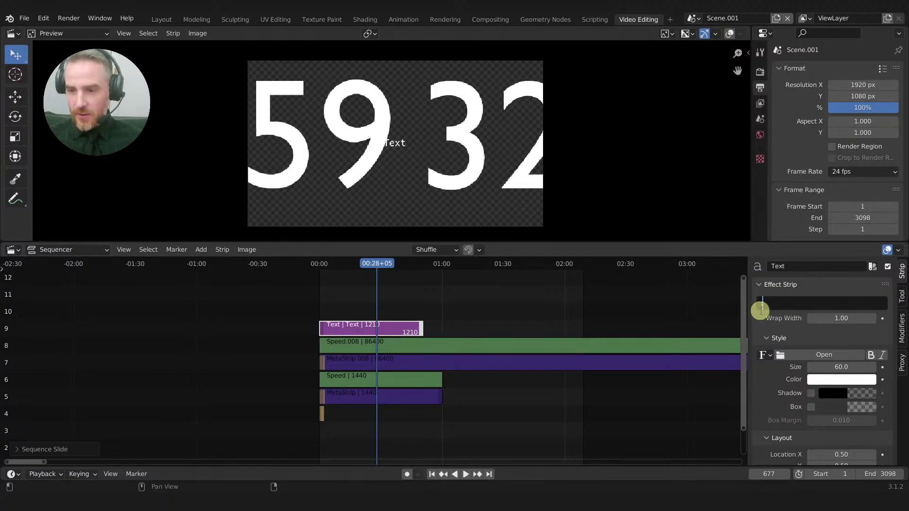
pyautogui.moveTo(829, 367); pyautogui.dragTo(526, 365)
pyautogui.moveTo(624, 318); pyautogui.dragTo(885, 340)
pyautogui.click(843, 369)
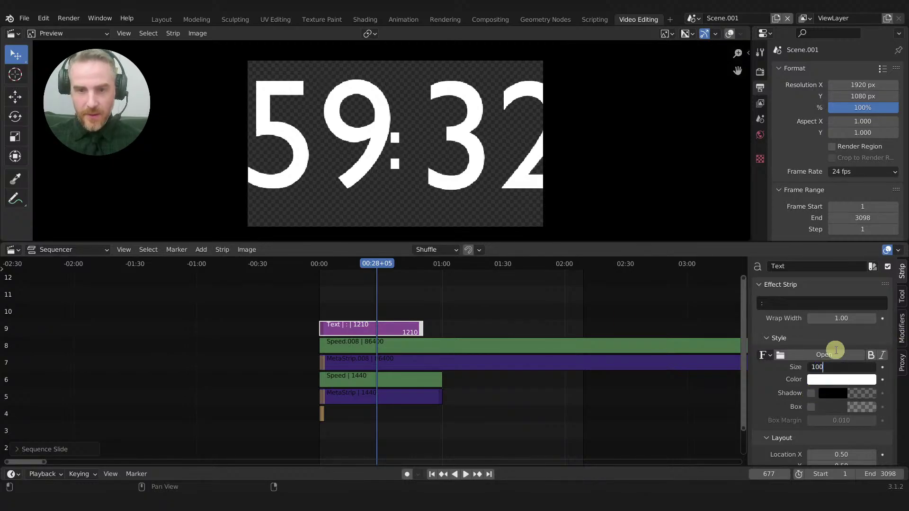
pyautogui.write('100')
pyautogui.press('Return')
pyautogui.click(840, 365)
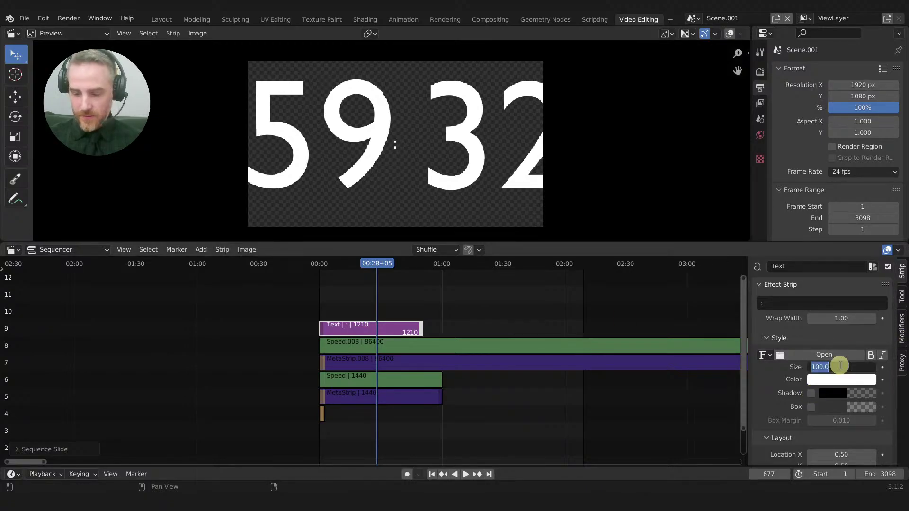
pyautogui.write('1000')
pyautogui.press('Return')
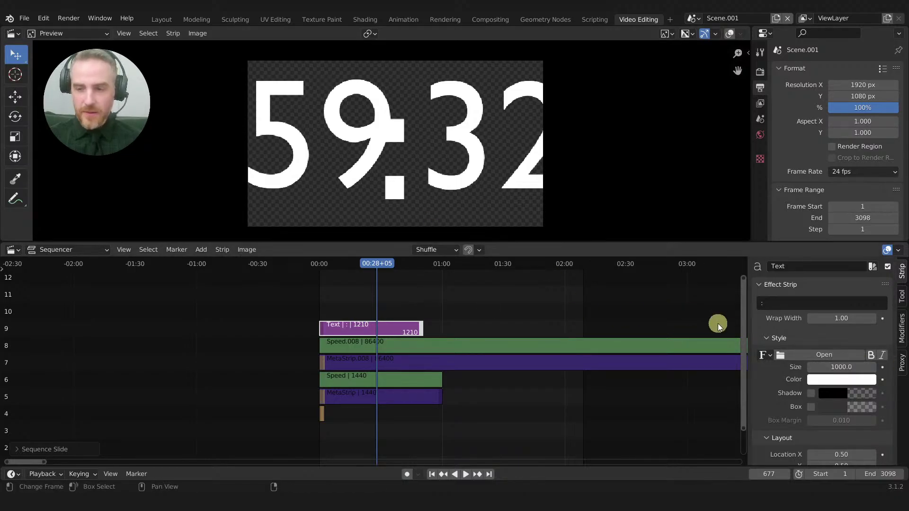
# Step: Adjust the positions of the colon, minutes and seconds in the preview so the colon sits centred in the gap between the numbers
pyautogui.moveTo(395, 189); pyautogui.dragTo(361, 154)
pyautogui.click(374, 166)
pyautogui.moveTo(477, 147); pyautogui.dragTo(412, 164)
pyautogui.click(475, 147)
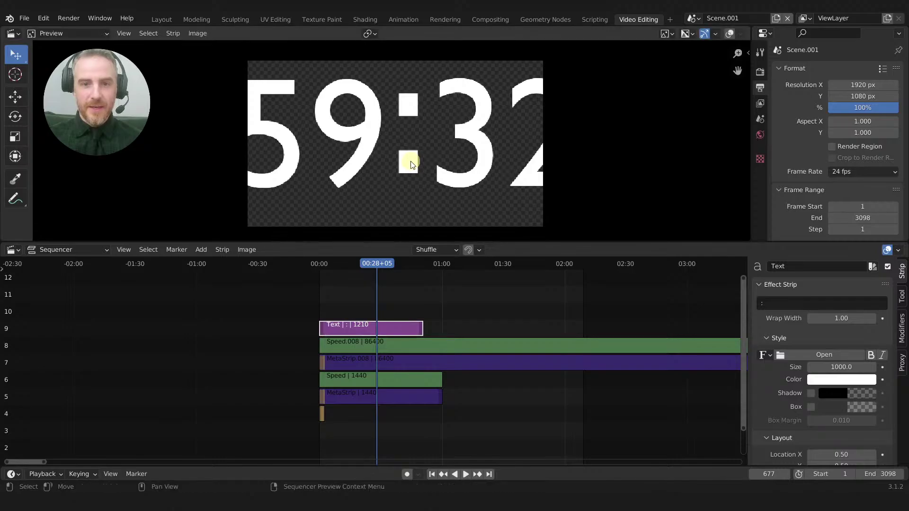
# Step: Group all countdown strips and the colon text into one meta strip and scale it down in the preview
pyautogui.scroll(-2, 447, 300)
pyautogui.moveTo(453, 309); pyautogui.dragTo(483, 309, button='middle')
pyautogui.moveTo(259, 326); pyautogui.dragTo(390, 445)
pyautogui.hotkey('ctrl', 'g')
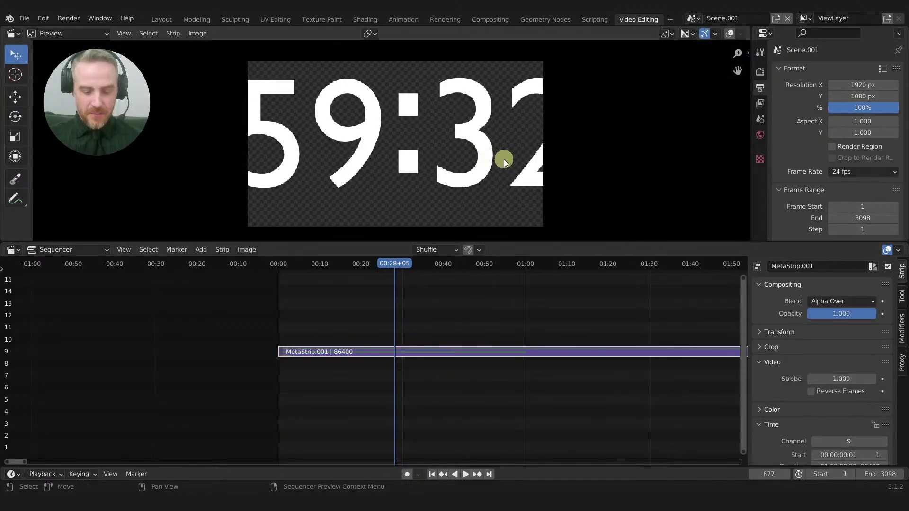
pyautogui.press('s')
pyautogui.click(473, 155)
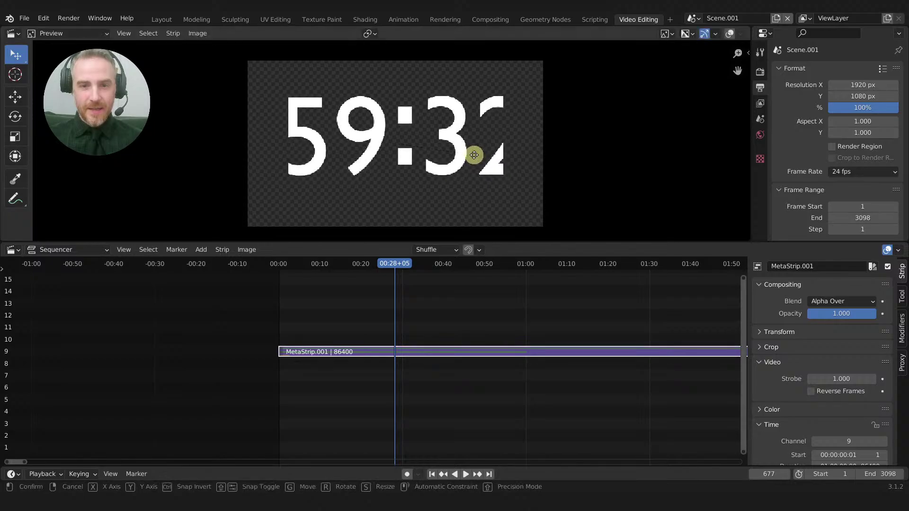
# Step: Shift the timer meta strip slightly left in the preview and open the meta strip to edit its contents
pyautogui.press('g')
pyautogui.click(461, 154)
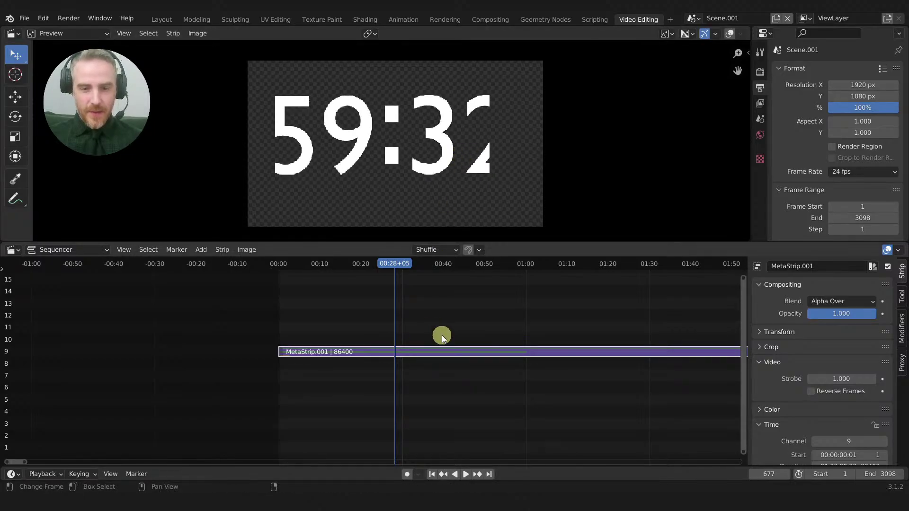
pyautogui.press('Tab')
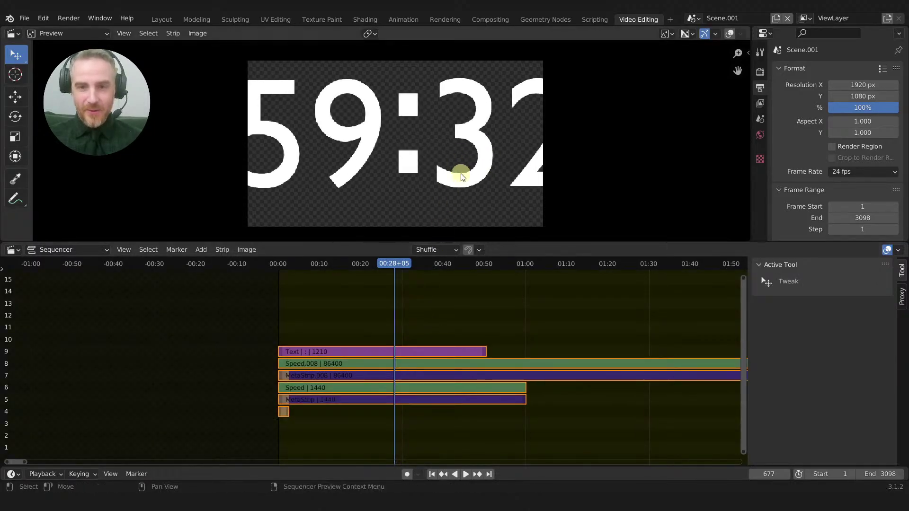
pyautogui.click(479, 183)
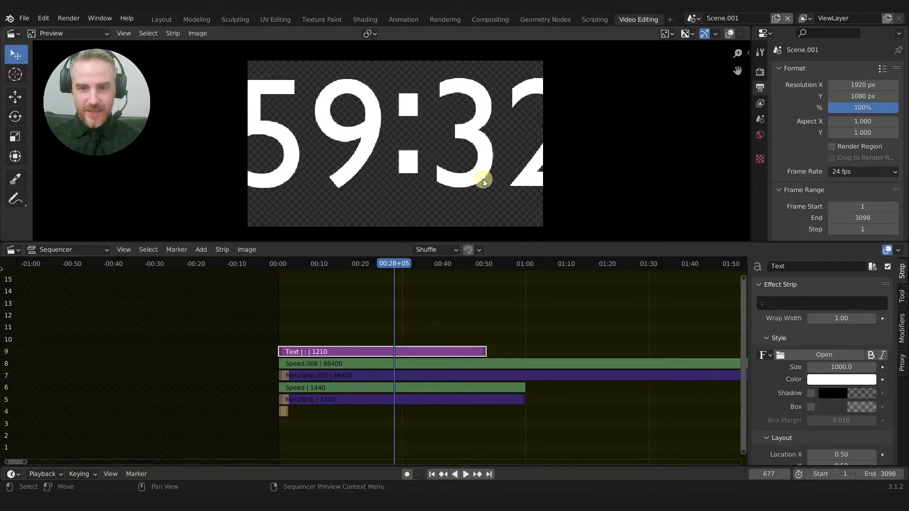
pyautogui.press('s')
pyautogui.click(510, 199)
# Step: Scale the seconds digits down to about 0.568 in the preview and place them fully inside the frame beside the colon
pyautogui.click(491, 173)
pyautogui.press('s')
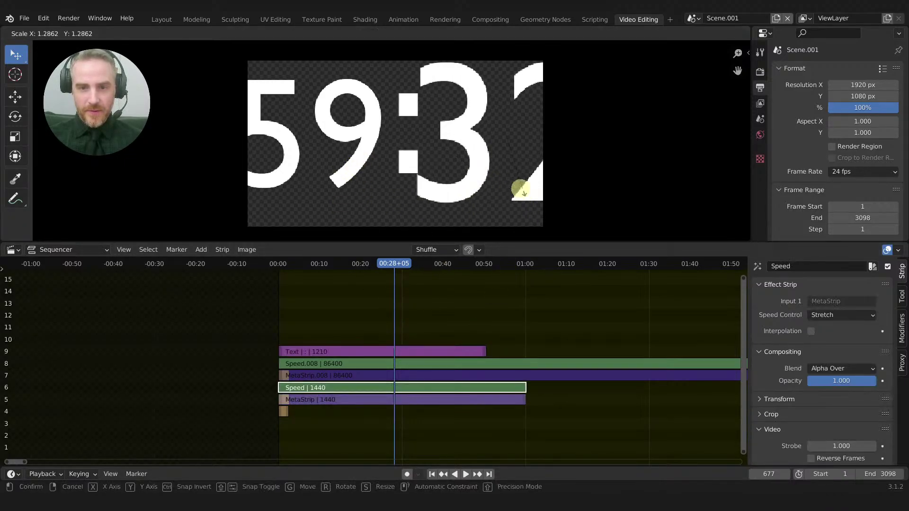
pyautogui.rightClick(487, 157)
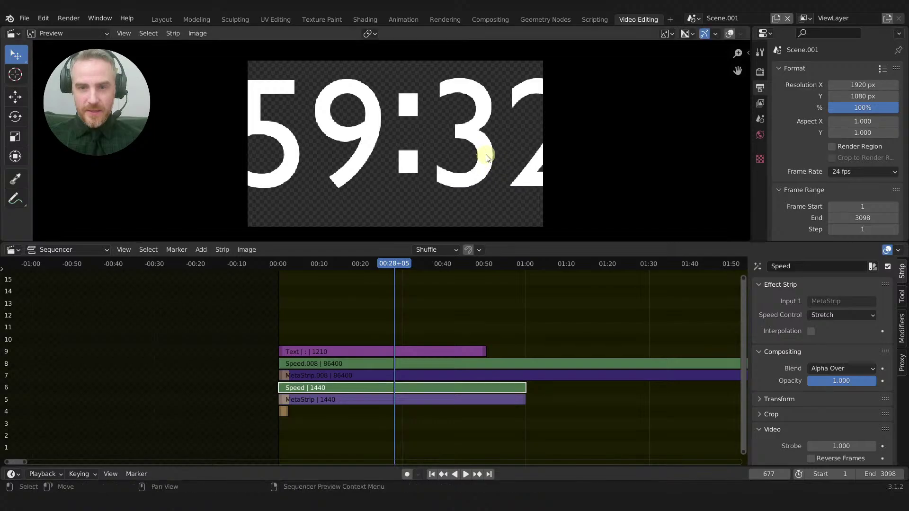
pyautogui.press('s')
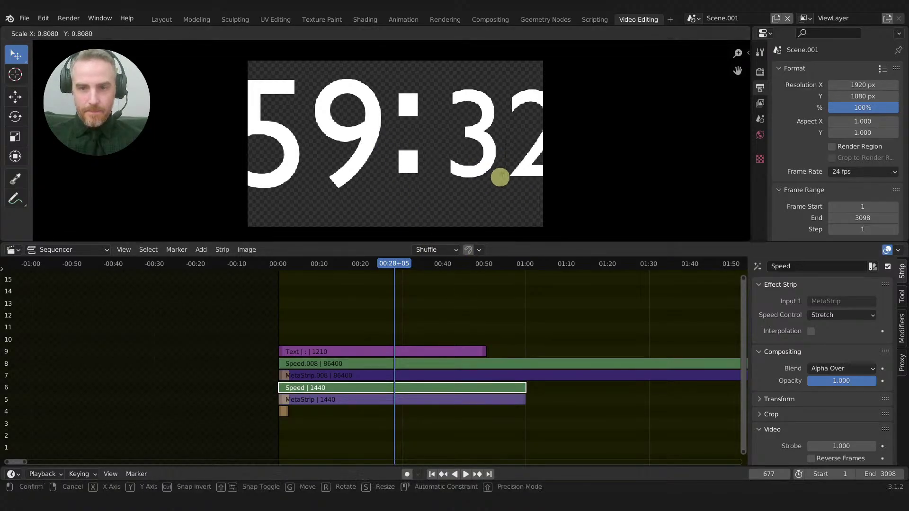
pyautogui.click(507, 178)
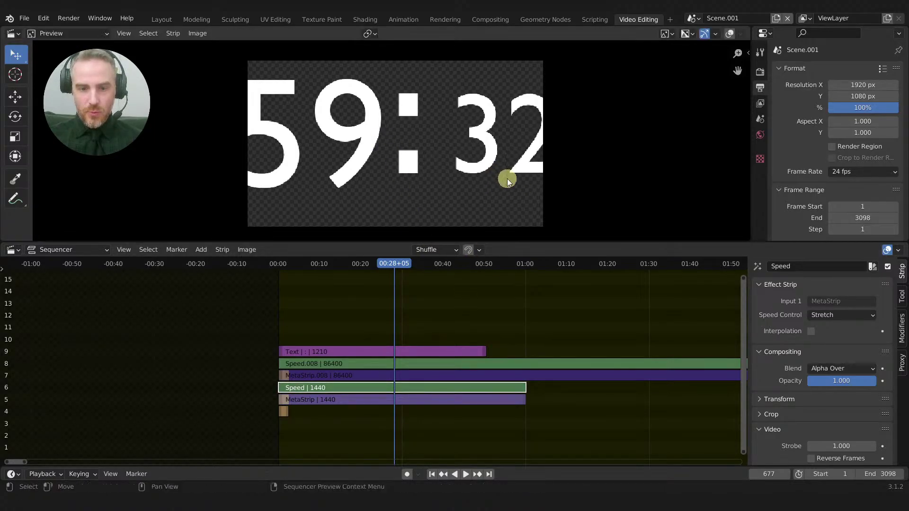
pyautogui.press('g')
pyautogui.click(489, 177)
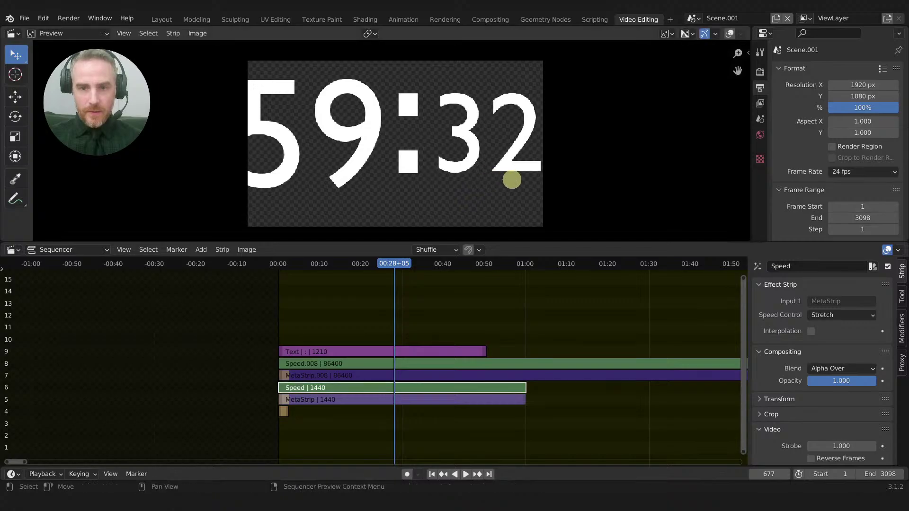
pyautogui.press('s')
pyautogui.click(507, 176)
pyautogui.press('g')
pyautogui.click(501, 172)
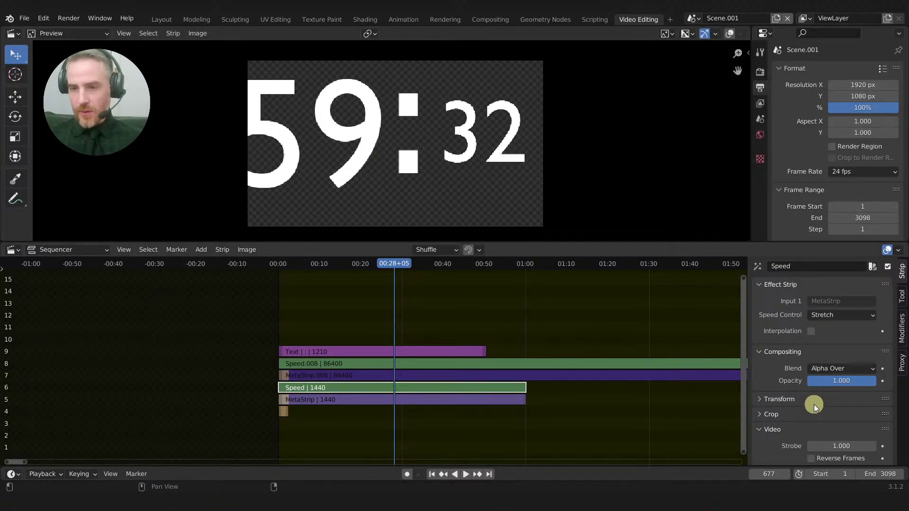
# Step: Set the minutes Speed.008 strip's X and Y scale to 0.568 in its transform settings to match the seconds
pyautogui.scroll(-5, 841, 396)
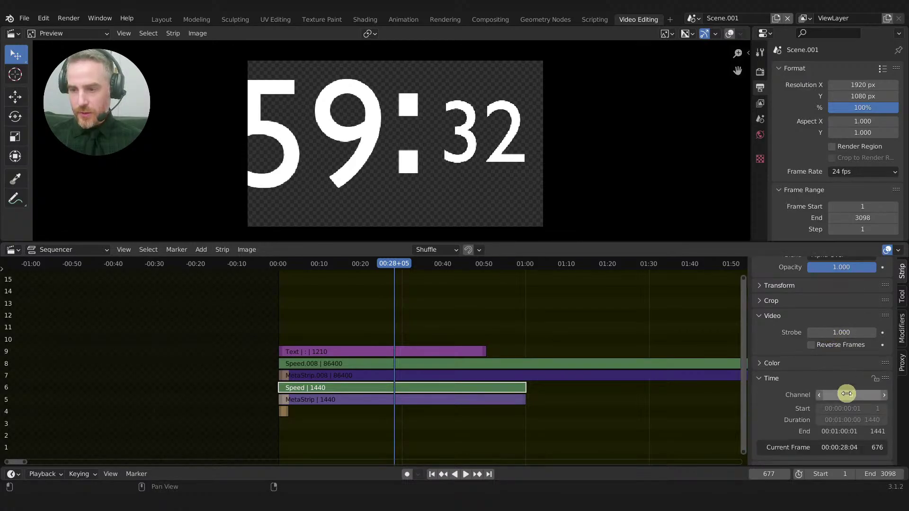
pyautogui.click(789, 287)
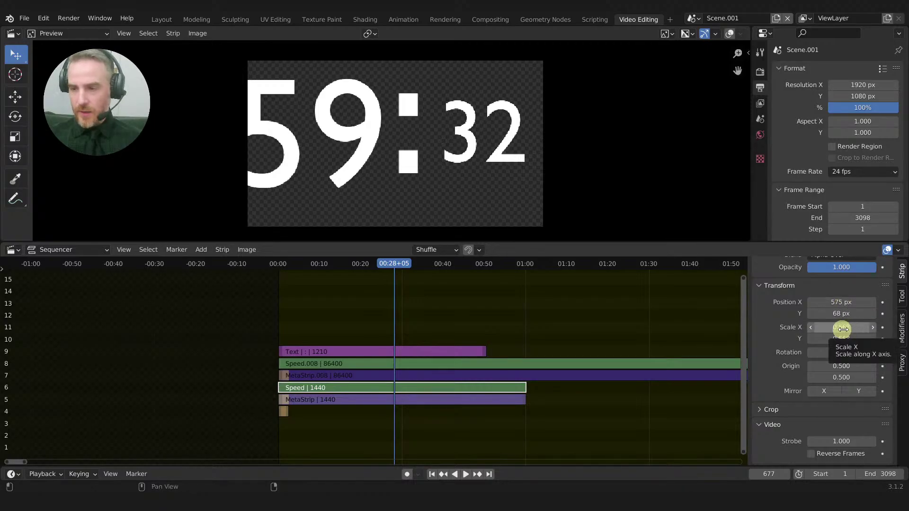
pyautogui.click(343, 366)
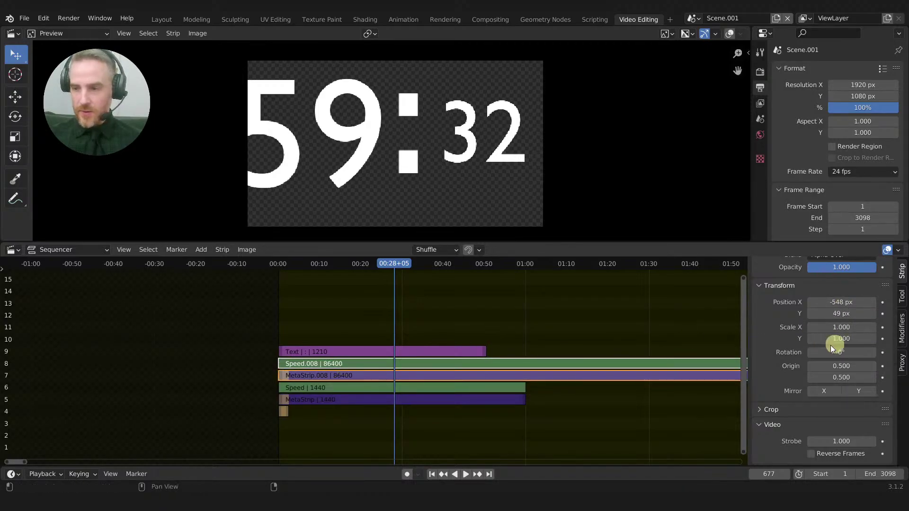
pyautogui.moveTo(842, 326); pyautogui.dragTo(769, 329)
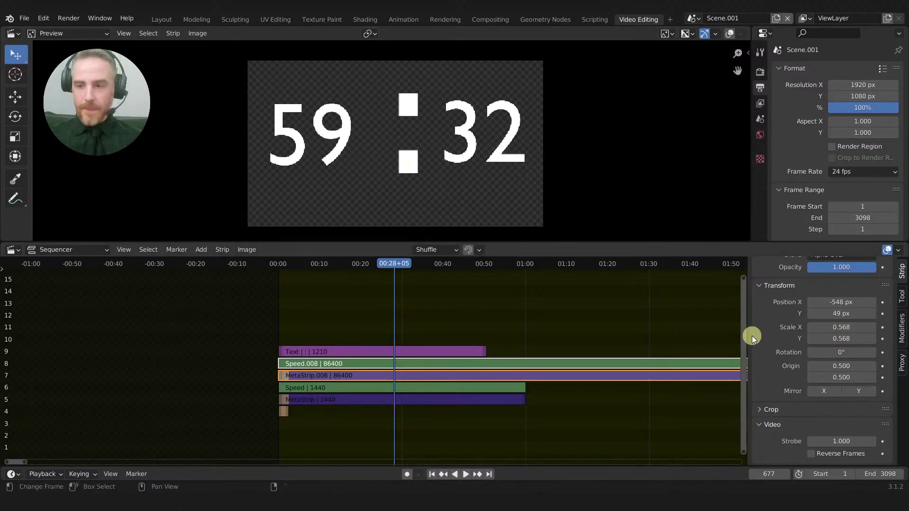
# Step: Shrink the colon and arrange it between the minutes at about X -243, Y 52 px and the seconds at about X 538, Y 46 px
pyautogui.click(388, 351)
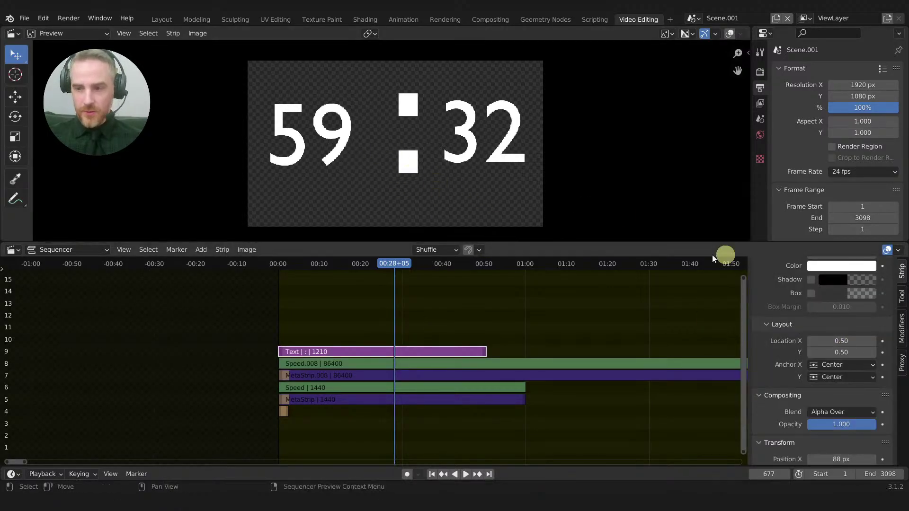
pyautogui.moveTo(412, 159); pyautogui.dragTo(429, 151)
pyautogui.moveTo(353, 133); pyautogui.dragTo(395, 138)
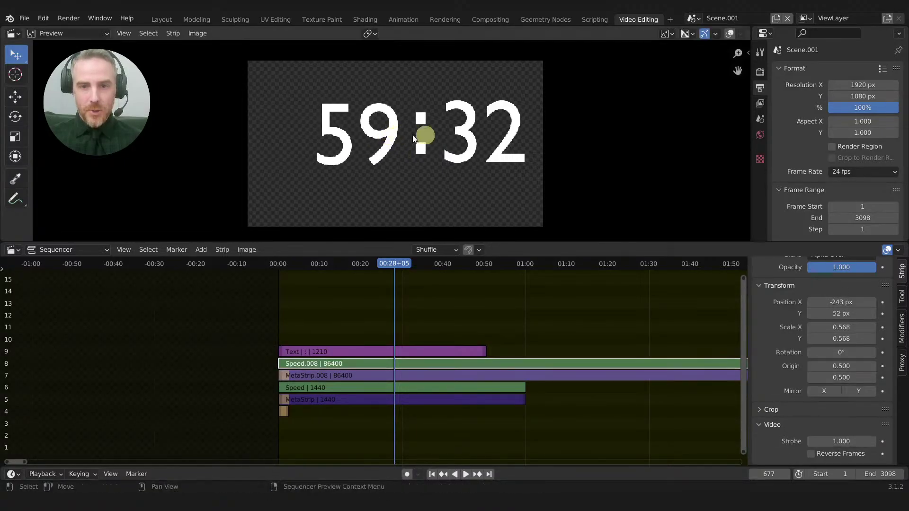
pyautogui.click(461, 136)
pyautogui.moveTo(461, 136); pyautogui.dragTo(464, 142)
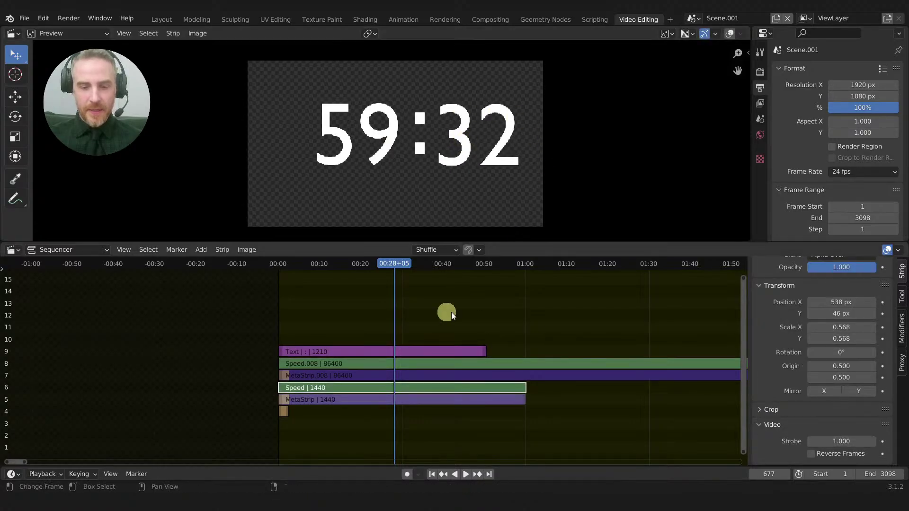
# Step: Leave the meta strip, scale the whole timer up to about 1.12 and position it at about X -171 px, Y -24 px
pyautogui.press('a')
pyautogui.hotkey('ctrl', 'g')
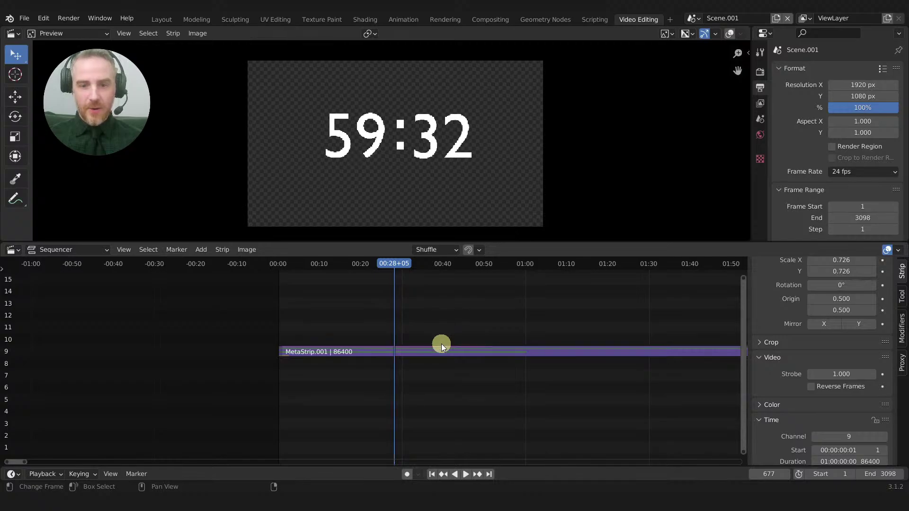
pyautogui.scroll(2, 845, 284)
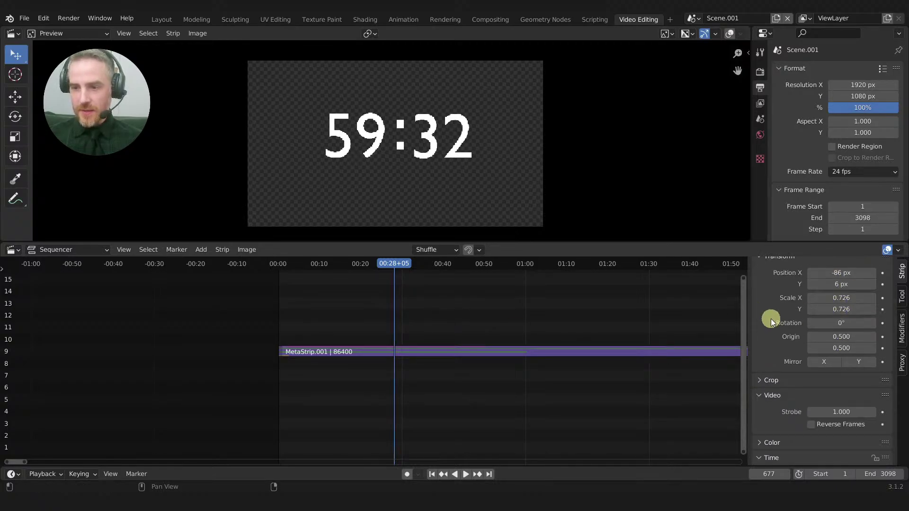
pyautogui.click(443, 149)
pyautogui.press('s')
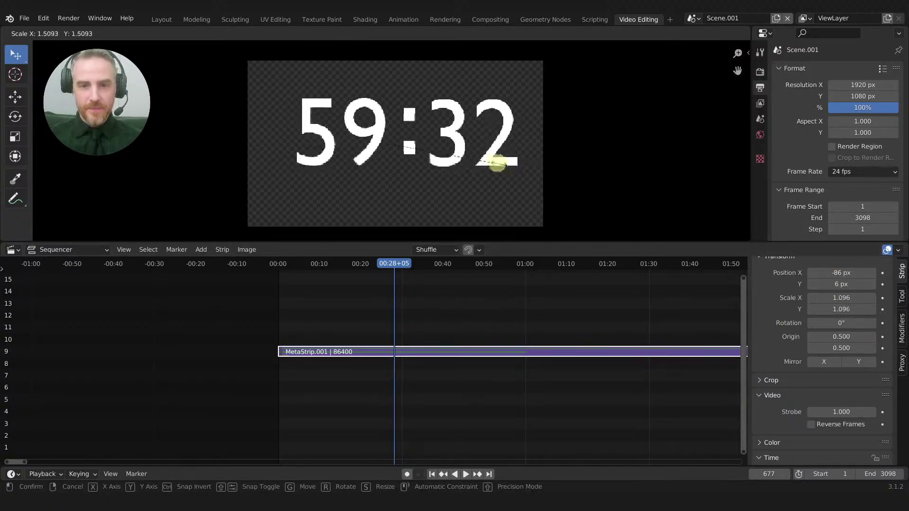
pyautogui.click(471, 166)
pyautogui.press('s')
pyautogui.click(490, 172)
pyautogui.press('g')
pyautogui.click(495, 170)
pyautogui.press('s')
pyautogui.click(492, 169)
# Step: Show the preview's view settings and switch the proxy render size to 100% and back to 25%
pyautogui.press('n')
pyautogui.click(671, 64)
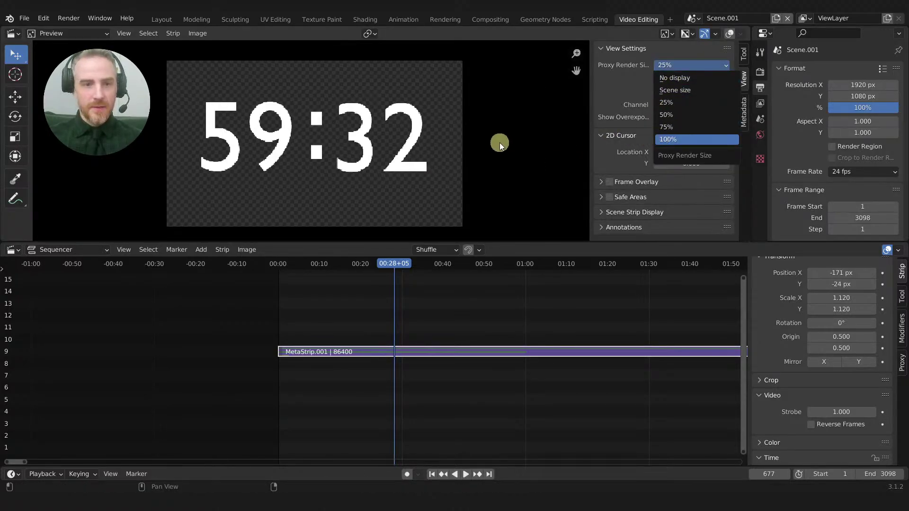
pyautogui.press('Return')
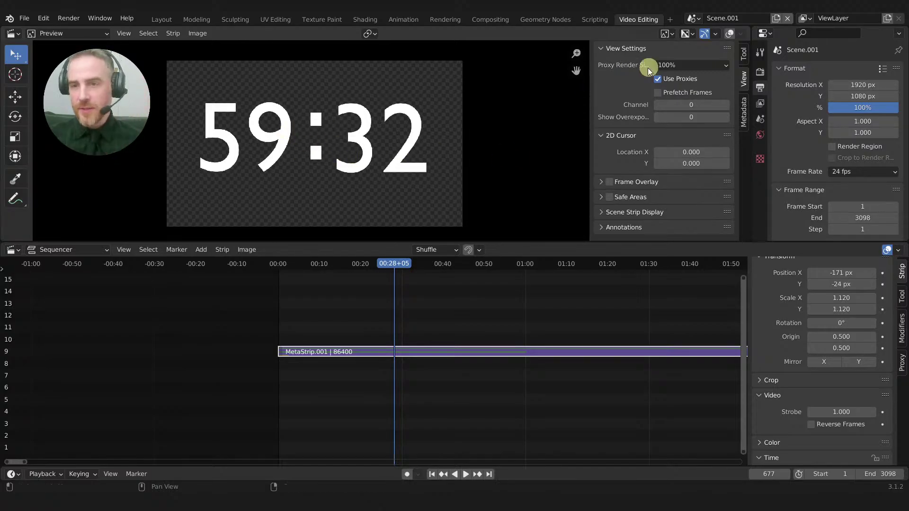
pyautogui.click(670, 64)
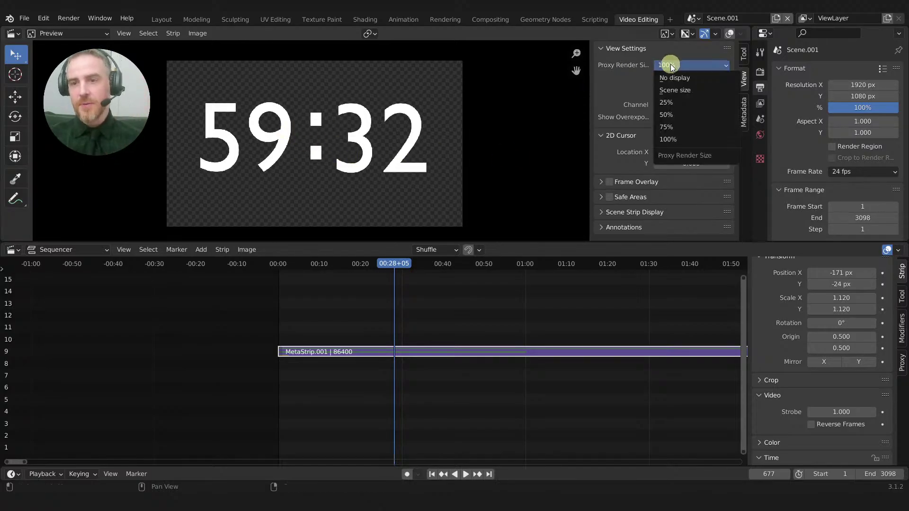
pyautogui.click(668, 102)
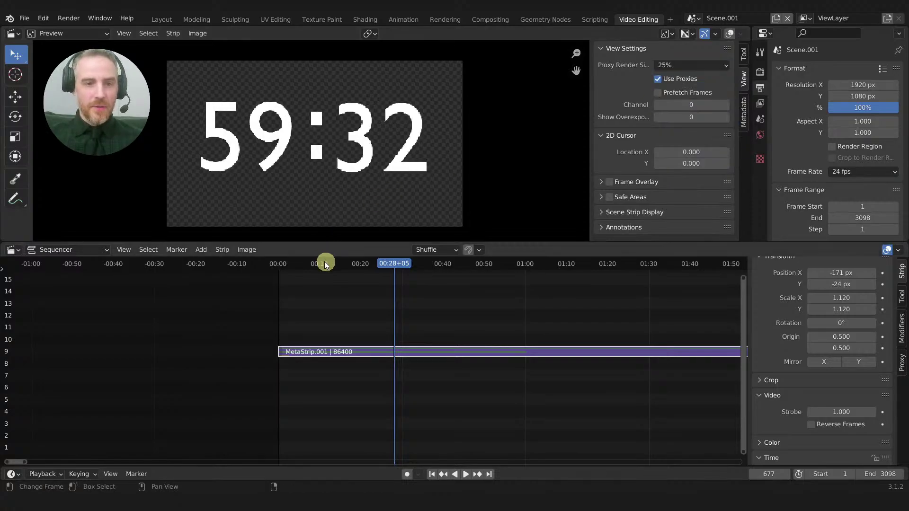
# Step: Play the sequence from the first frame to check how the minutes and seconds count down
pyautogui.keyDown('ctrl'); pyautogui.scroll(3, 430, 309); pyautogui.keyUp('ctrl')
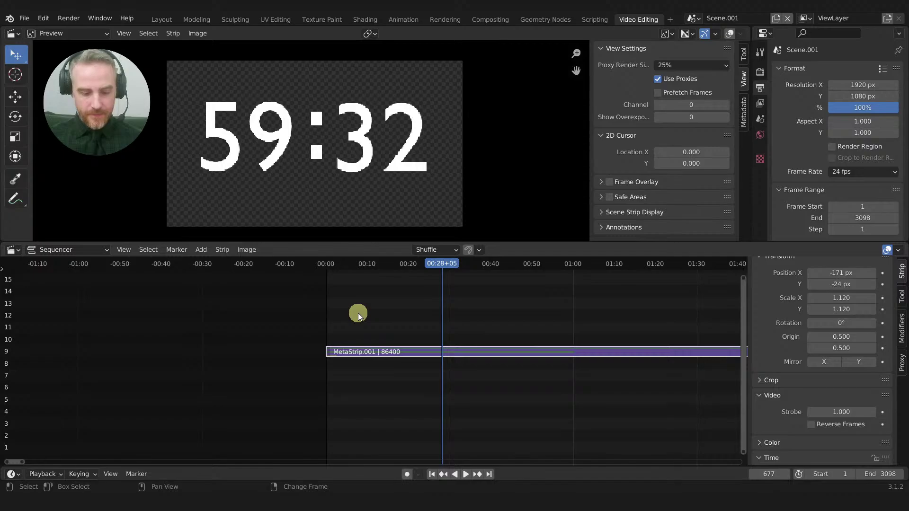
pyautogui.hotkey('shift', 'Left')
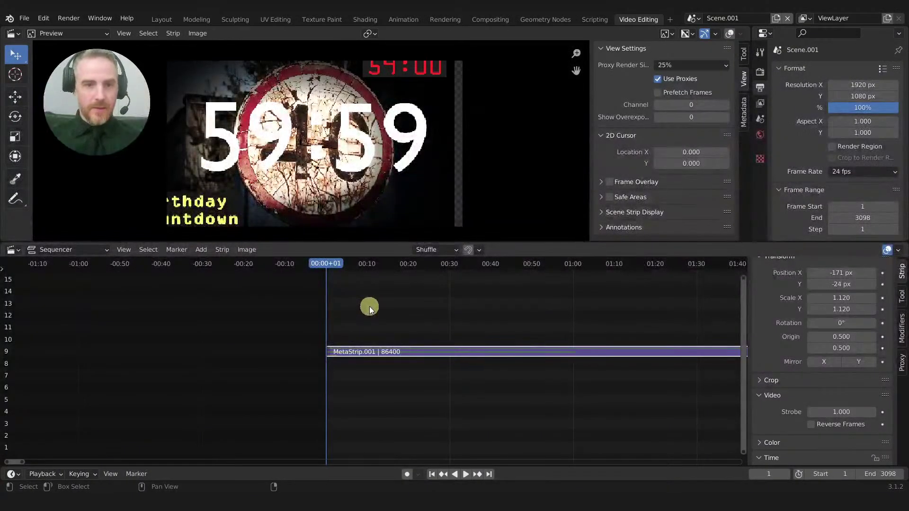
pyautogui.press('space')
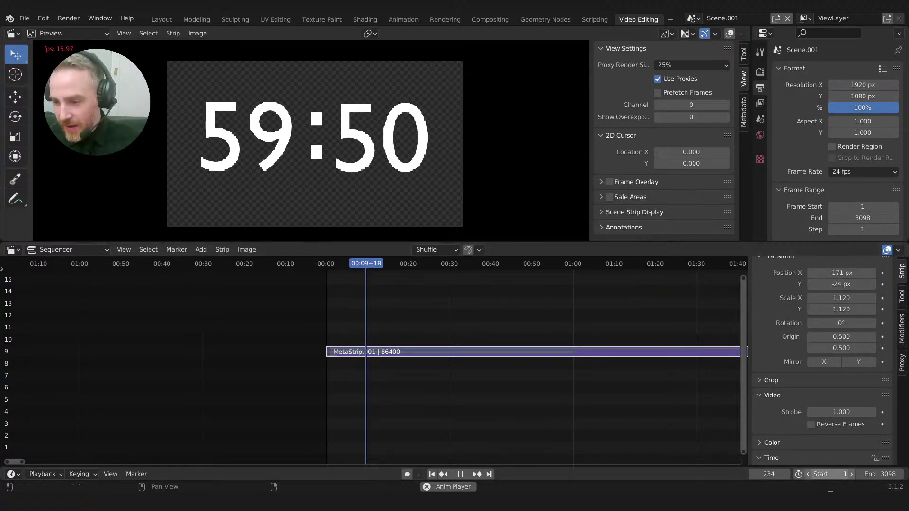
pyautogui.click(833, 502)
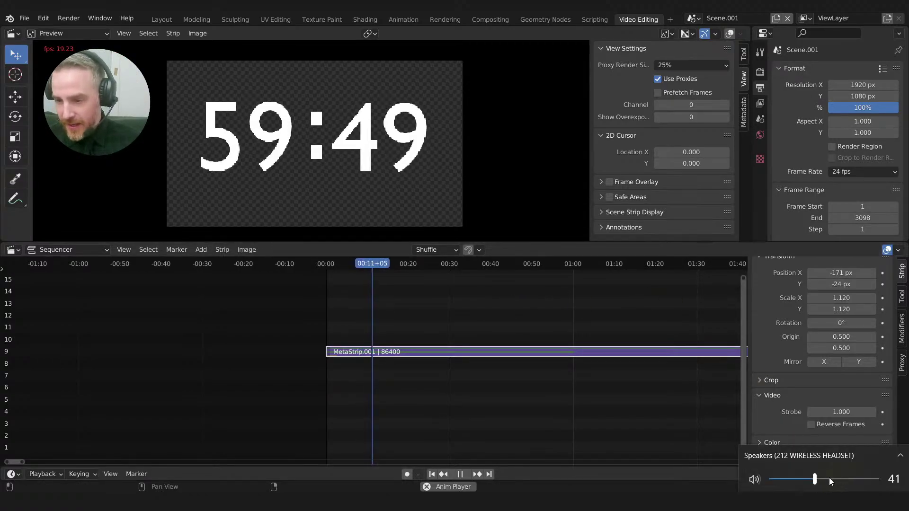
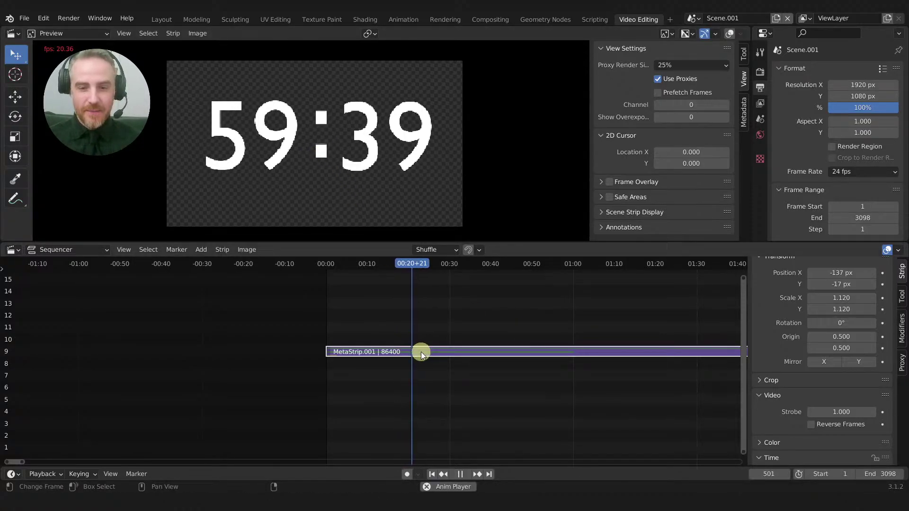
# Step: Open the meta strip again, nudge the colon slightly left between the minutes and seconds, and stop playback
pyautogui.press('Tab')
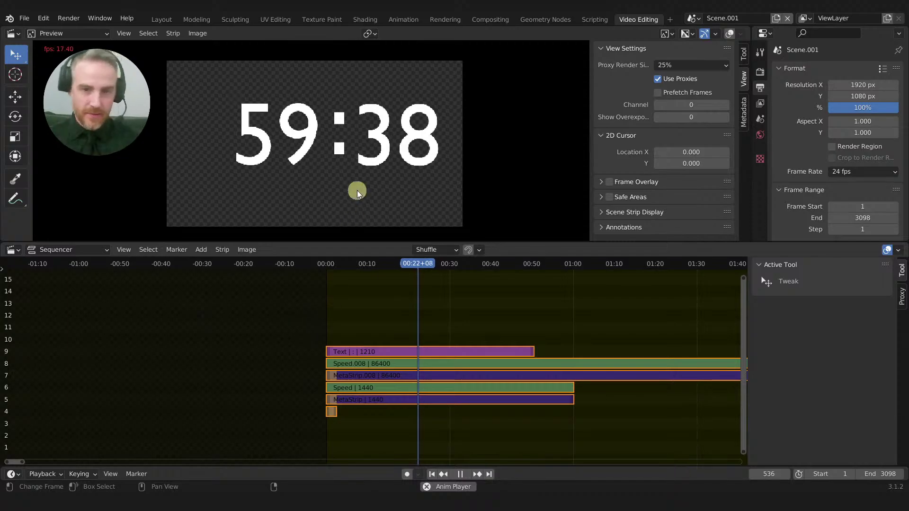
pyautogui.press('g')
pyautogui.moveTo(339, 150); pyautogui.dragTo(336, 150)
pyautogui.click(340, 148)
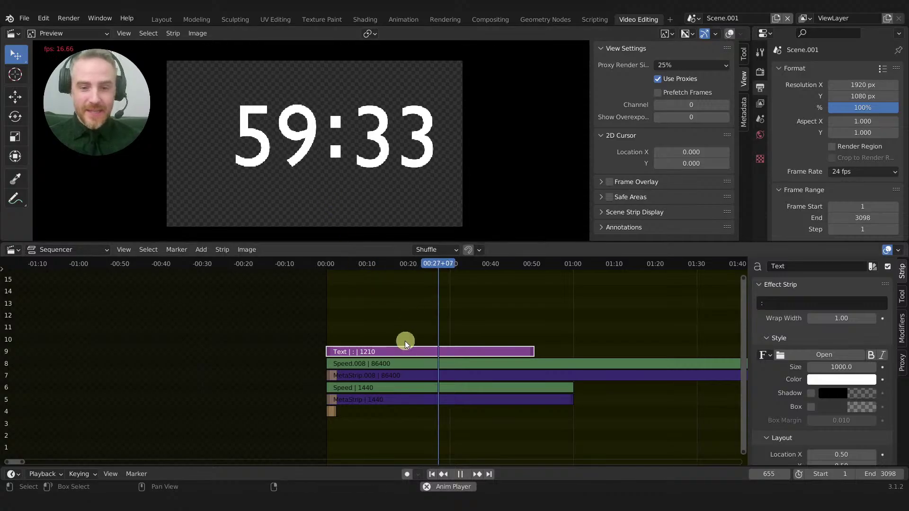
pyautogui.press('space')
# Step: Examine the start, duration and end times of the minutes meta strip
pyautogui.moveTo(477, 331); pyautogui.dragTo(451, 326, button='middle')
pyautogui.click(467, 364)
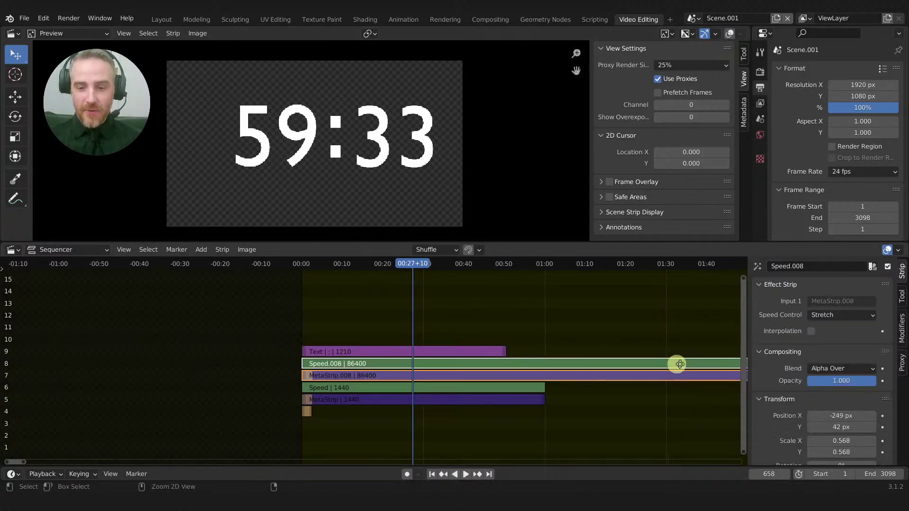
pyautogui.scroll(-10, 522, 374)
pyautogui.scroll(-8, 496, 366)
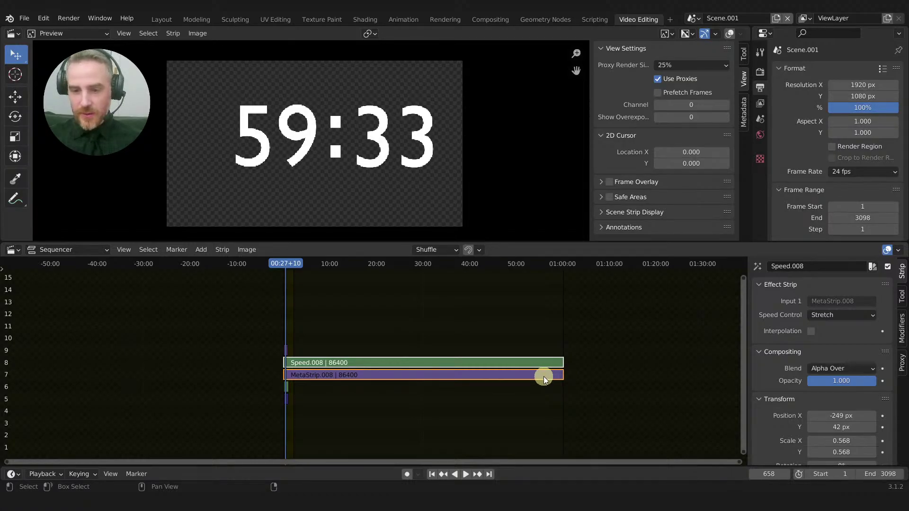
pyautogui.click(520, 377)
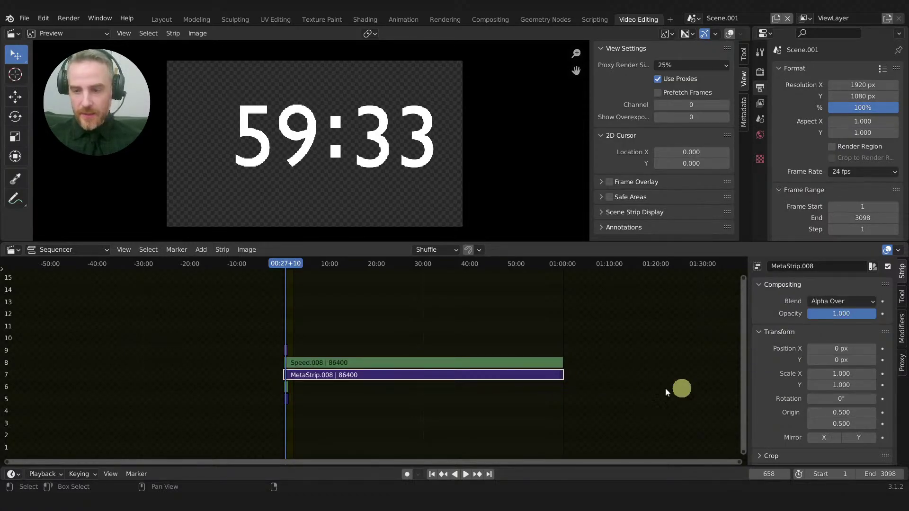
pyautogui.scroll(-10, 848, 393)
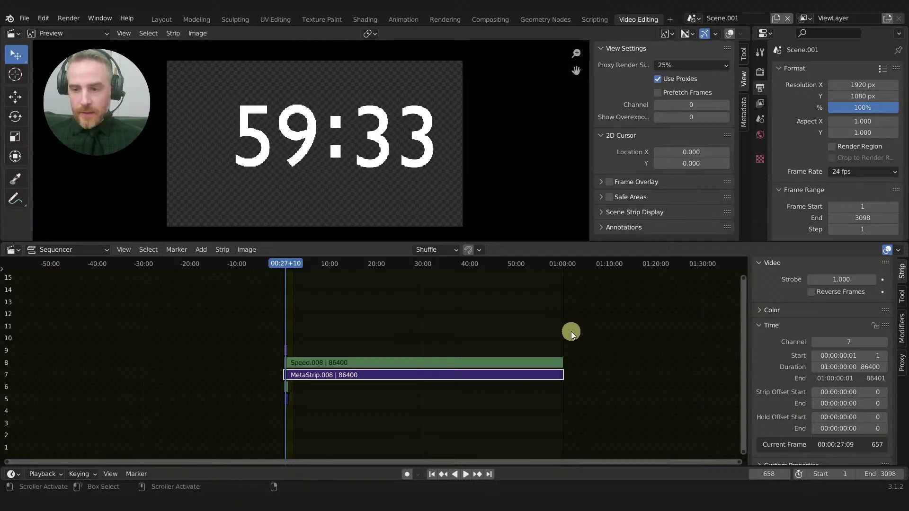
pyautogui.scroll(-1, 851, 376)
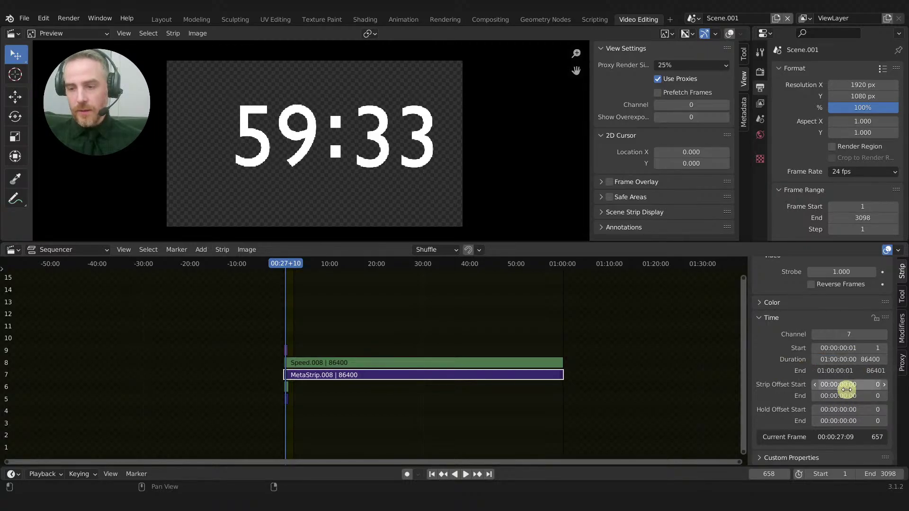
# Step: Shorten the minutes meta strip to five minutes by dividing its duration by 60 and multiplying the result by 5
pyautogui.click(842, 360)
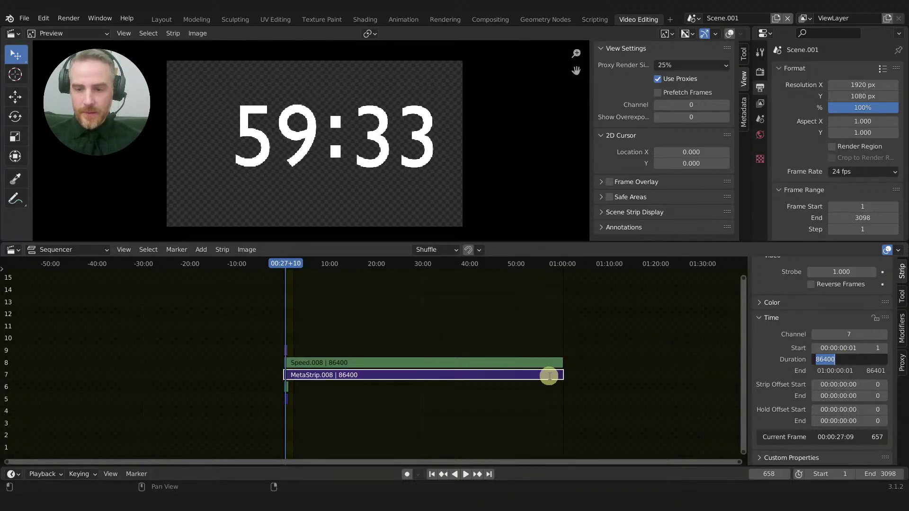
pyautogui.click(858, 357)
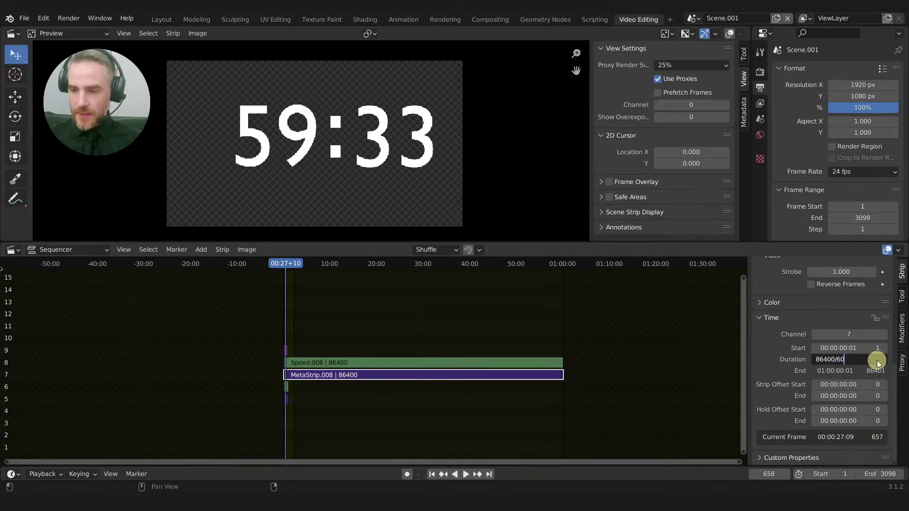
pyautogui.write('/60')
pyautogui.press('Return')
pyautogui.click(865, 361)
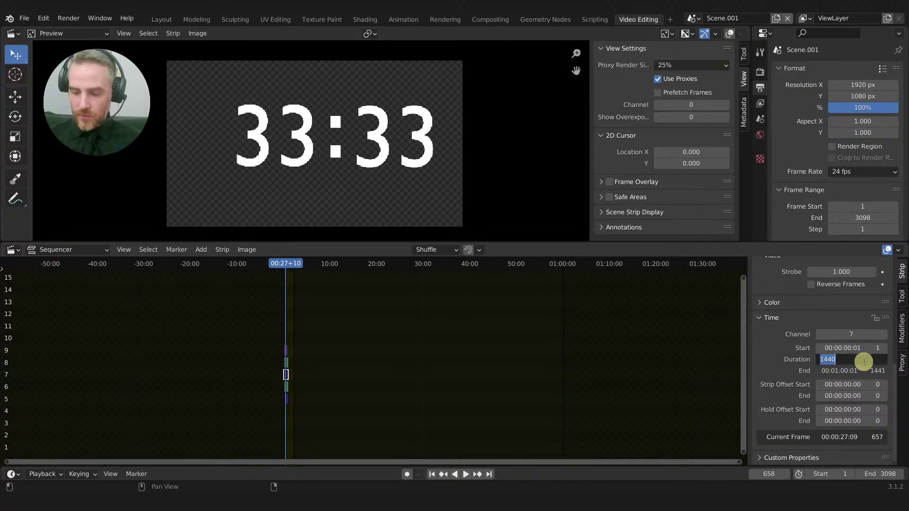
pyautogui.write('*')
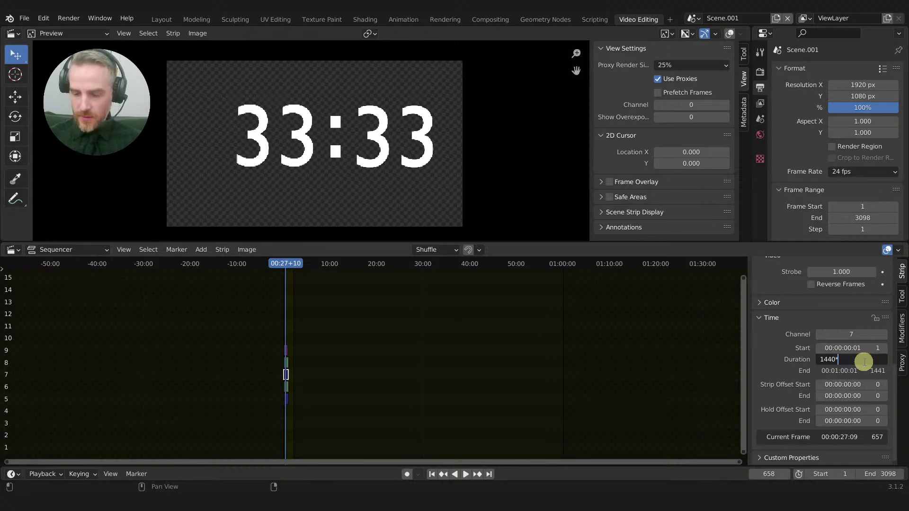
pyautogui.write('5')
pyautogui.press('Return')
pyautogui.moveTo(321, 372); pyautogui.dragTo(420, 332, button='middle')
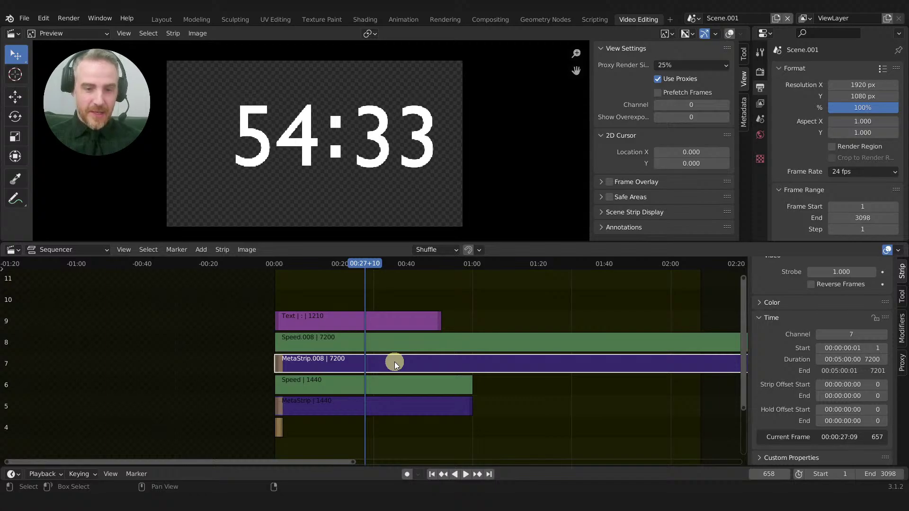
# Step: Open the minutes meta strip on channel 7 to reach the image sequence inside it
pyautogui.press('Tab')
pyautogui.press('Tab')
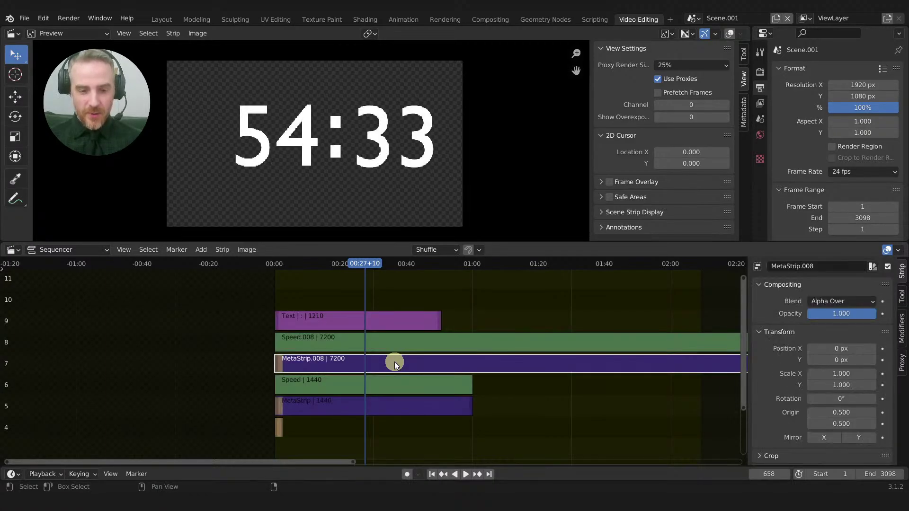
pyautogui.moveTo(308, 387); pyautogui.dragTo(374, 363, button='middle')
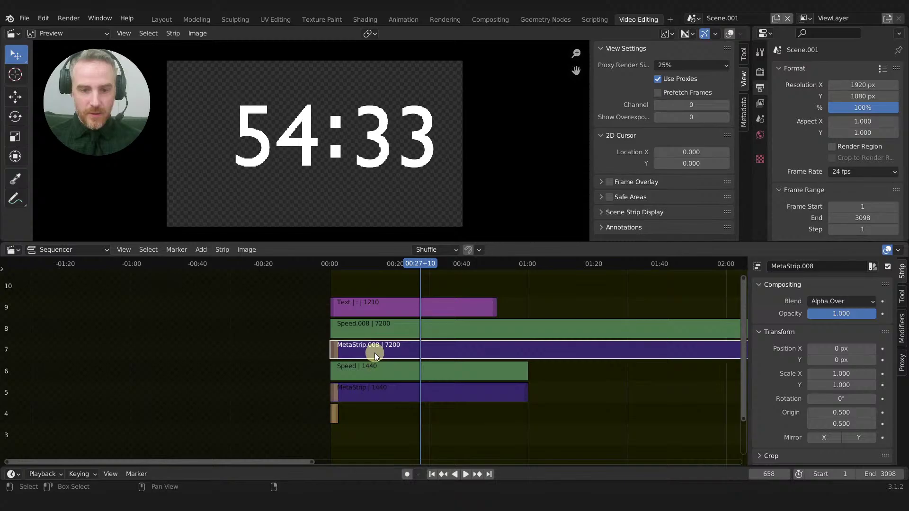
pyautogui.click(302, 132)
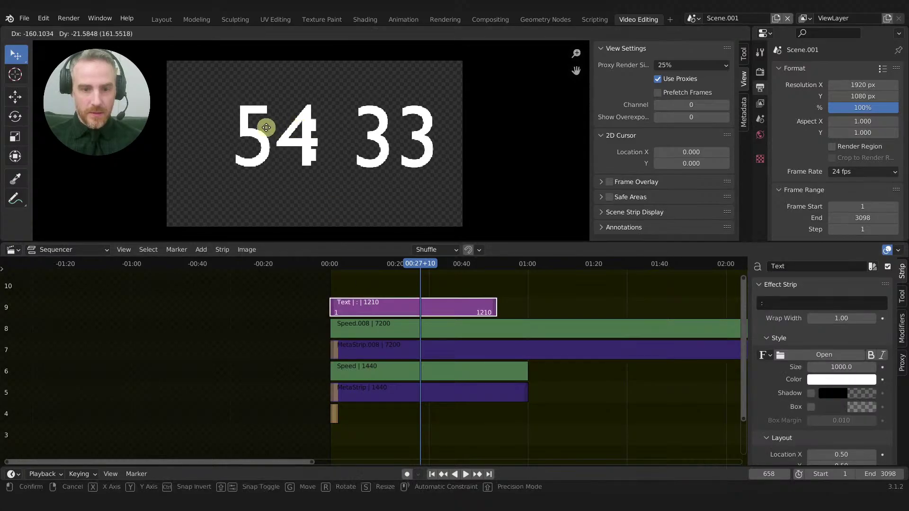
pyautogui.click(286, 135)
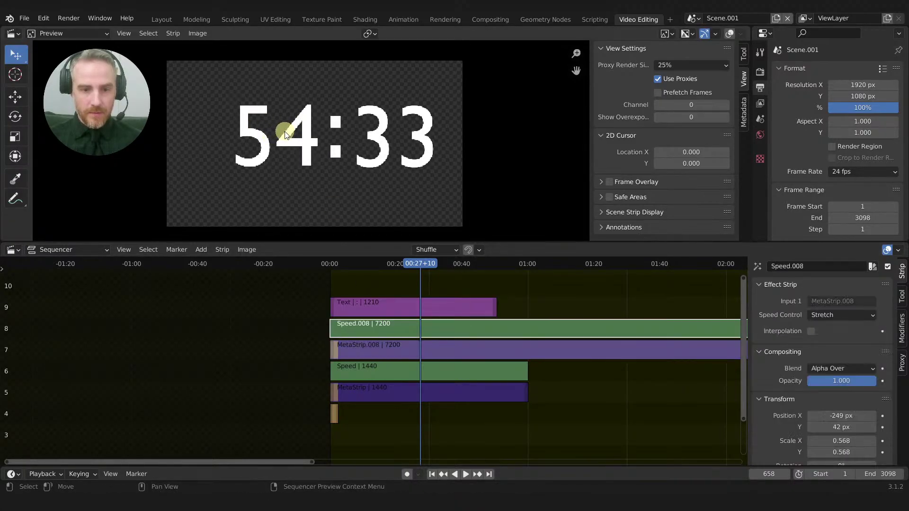
pyautogui.moveTo(280, 138)
pyautogui.mouseDown()
pyautogui.moveTo(217, 135)
pyautogui.moveTo(282, 138)
pyautogui.mouseUp()
pyautogui.keyDown('shift'); pyautogui.click(415, 351); pyautogui.keyUp('shift')
pyautogui.press('Tab')
pyautogui.moveTo(392, 367); pyautogui.dragTo(486, 329, button='middle')
pyautogui.keyDown('ctrl'); pyautogui.moveTo(486, 328); pyautogui.dragTo(508, 328, button='middle'); pyautogui.keyUp('ctrl')
pyautogui.moveTo(569, 328); pyautogui.dragTo(489, 308, button='middle')
pyautogui.moveTo(489, 369); pyautogui.dragTo(406, 366, button='middle')
pyautogui.keyDown('ctrl'); pyautogui.moveTo(406, 366); pyautogui.dragTo(454, 306, button='middle'); pyautogui.keyUp('ctrl')
pyautogui.moveTo(284, 343); pyautogui.dragTo(470, 305, button='middle')
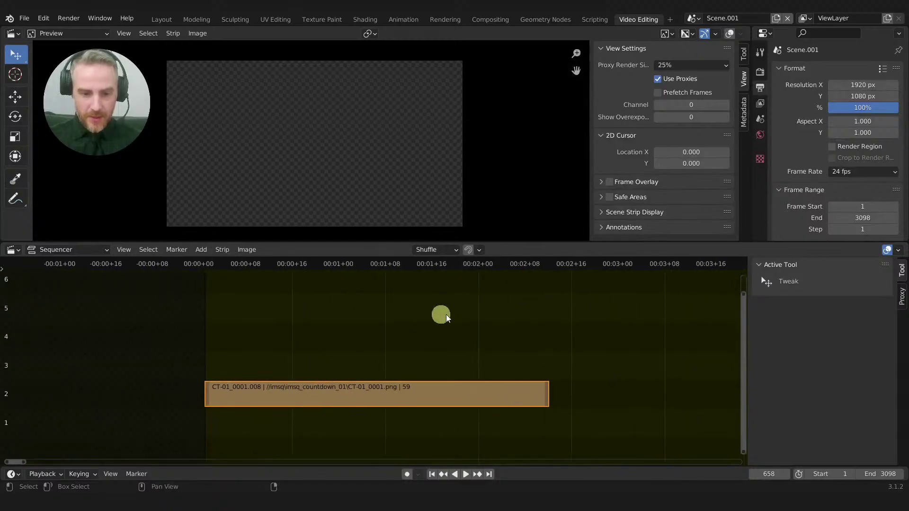
# Step: Try to trim the reversed image sequence by splitting it at frame 55, where 05 shows, and deleting the earlier part
pyautogui.click(324, 402)
pyautogui.moveTo(310, 264); pyautogui.dragTo(522, 277)
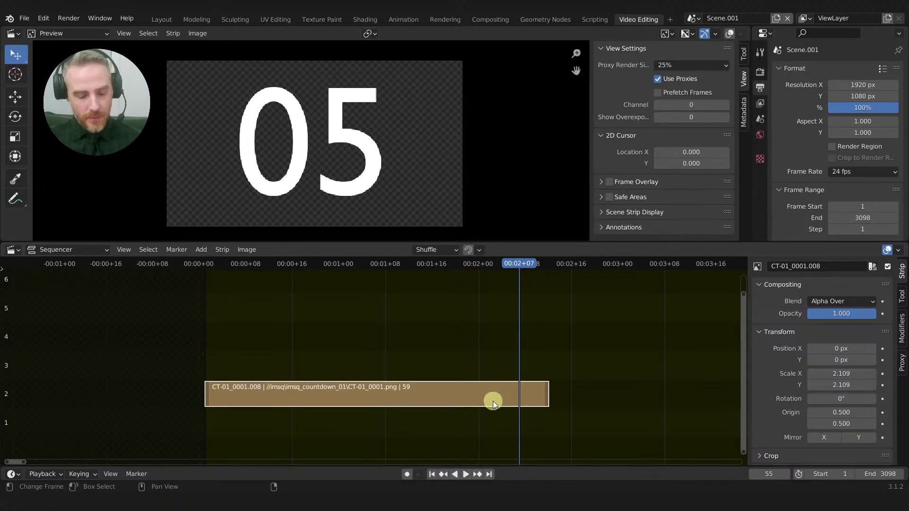
pyautogui.press('k')
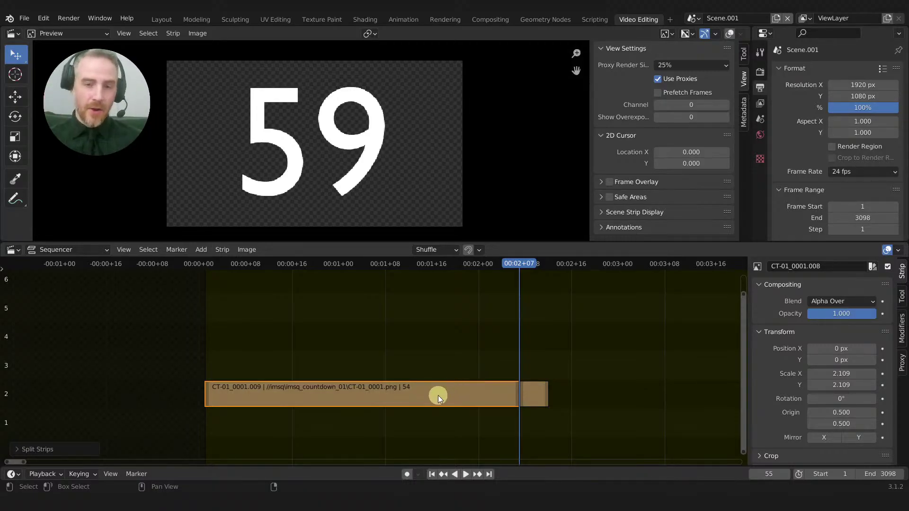
pyautogui.press('Delete')
# Step: Move the remaining piece of the image sequence earlier, check the digits it shows, and delete it
pyautogui.moveTo(537, 393); pyautogui.dragTo(445, 391)
pyautogui.moveTo(448, 268)
pyautogui.mouseDown()
pyautogui.moveTo(435, 271)
pyautogui.moveTo(462, 273)
pyautogui.moveTo(433, 272)
pyautogui.moveTo(450, 273)
pyautogui.mouseUp()
pyautogui.click(450, 385)
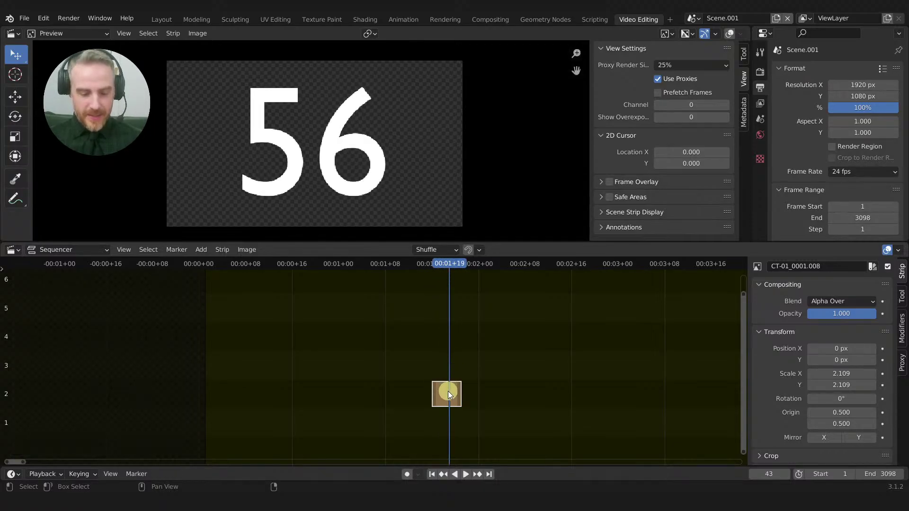
pyautogui.press('Delete')
# Step: Add the images CT-01_0001.png to CT-01_0005.png from the imsq_countdown_01 folder as one image strip
pyautogui.hotkey('shift', 'a')
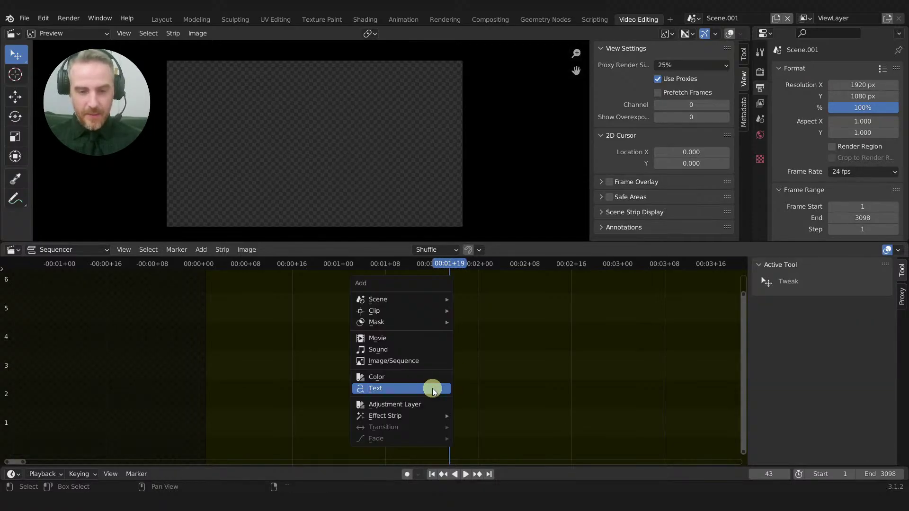
pyautogui.click(422, 362)
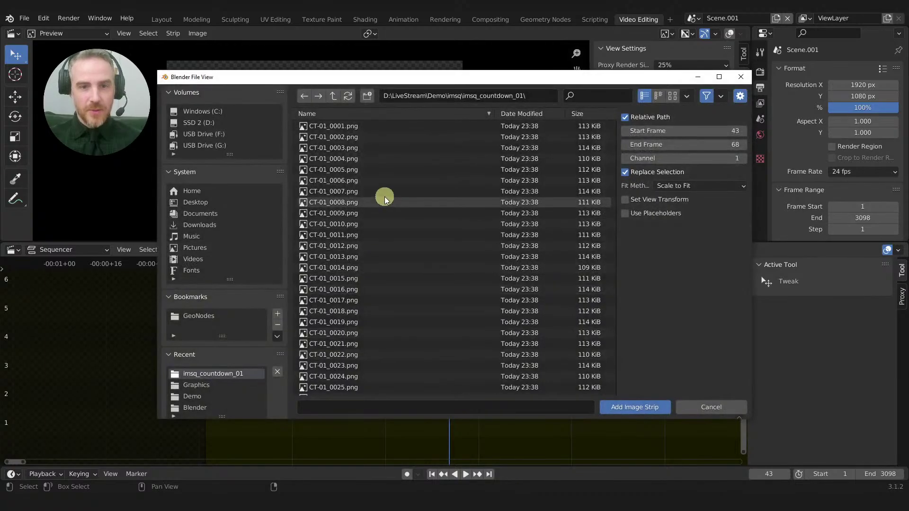
pyautogui.click(348, 126)
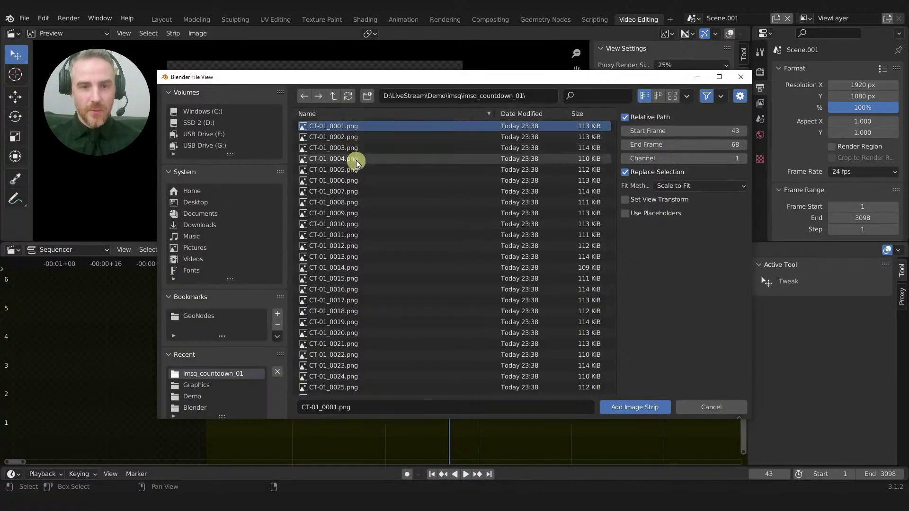
pyautogui.keyDown('shift'); pyautogui.click(355, 169); pyautogui.keyUp('shift')
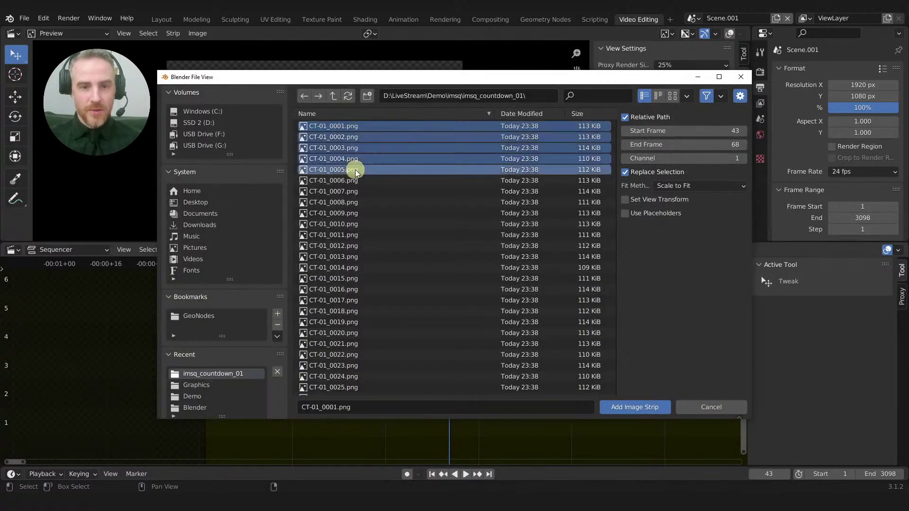
pyautogui.click(623, 409)
# Step: Check the new five-image strip's digits one frame further on and reverse its frames
pyautogui.moveTo(451, 283)
pyautogui.mouseDown()
pyautogui.moveTo(454, 265)
pyautogui.moveTo(479, 269)
pyautogui.moveTo(457, 274)
pyautogui.mouseUp()
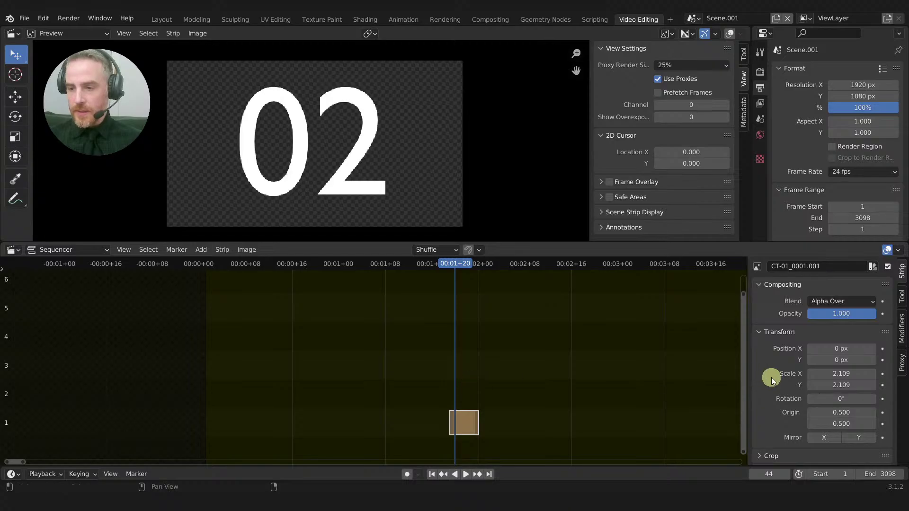
pyautogui.scroll(-5, 811, 331)
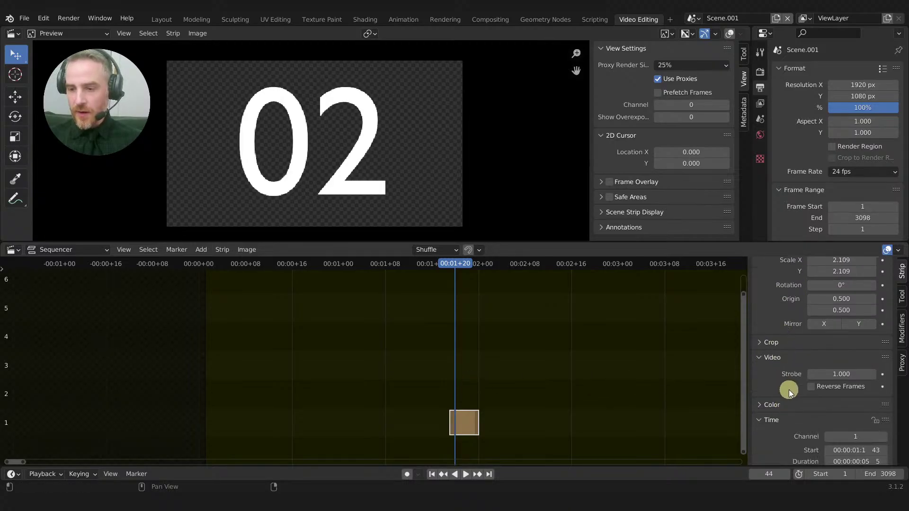
pyautogui.click(812, 387)
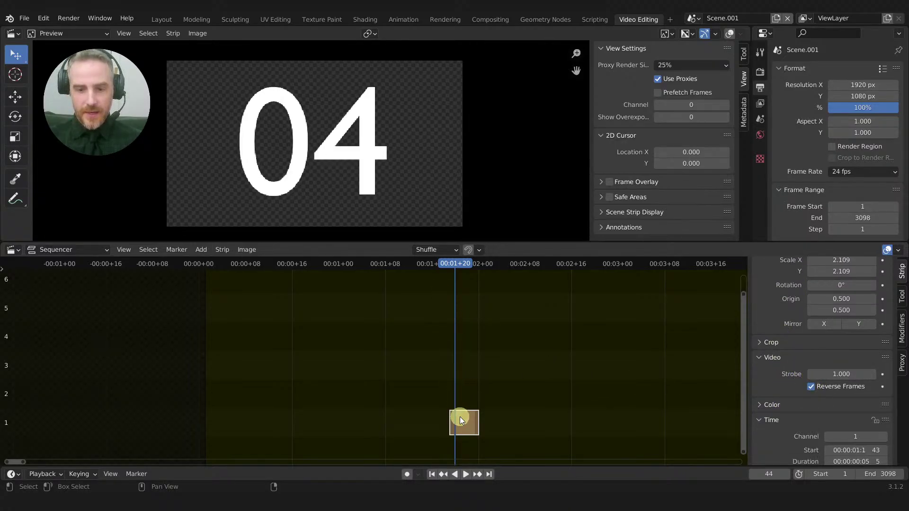
# Step: Move the five-image strip to channel 3, snap its start to frame 1, and leave the minutes meta strip
pyautogui.moveTo(452, 413); pyautogui.dragTo(394, 355)
pyautogui.rightClick(394, 355)
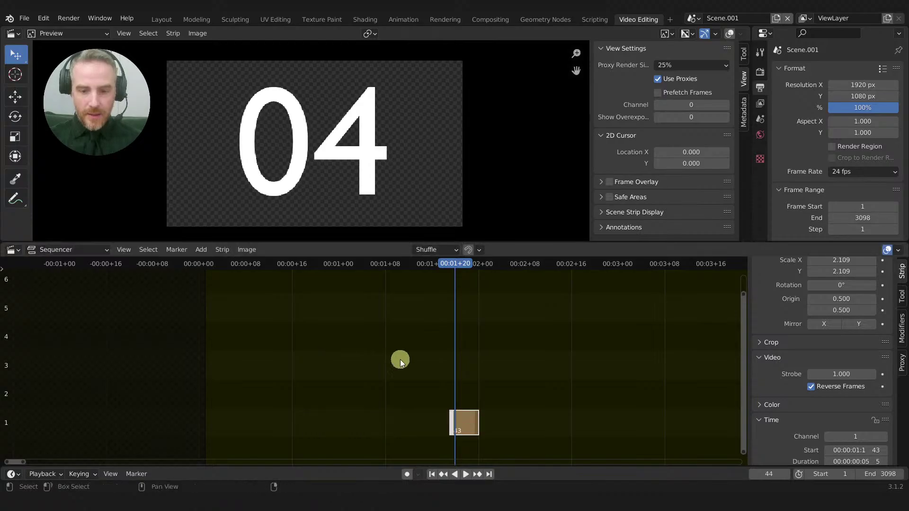
pyautogui.moveTo(463, 421); pyautogui.dragTo(313, 348)
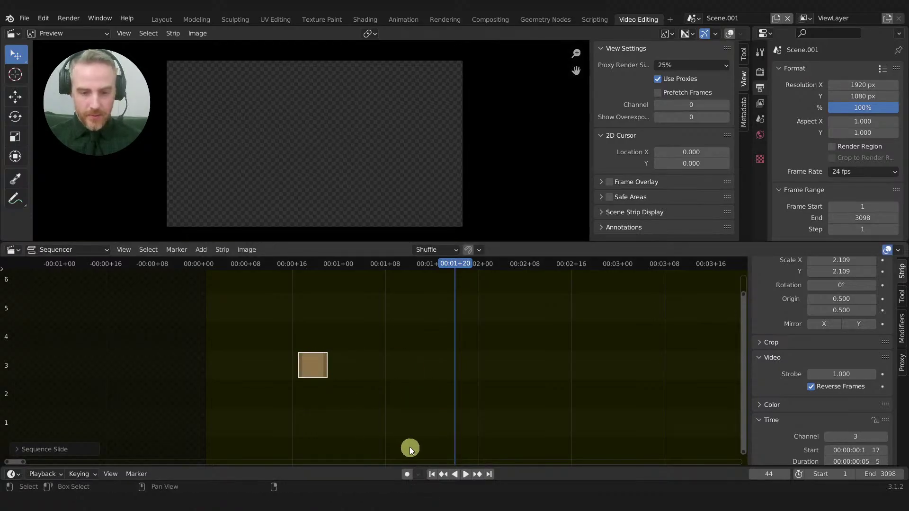
pyautogui.click(430, 474)
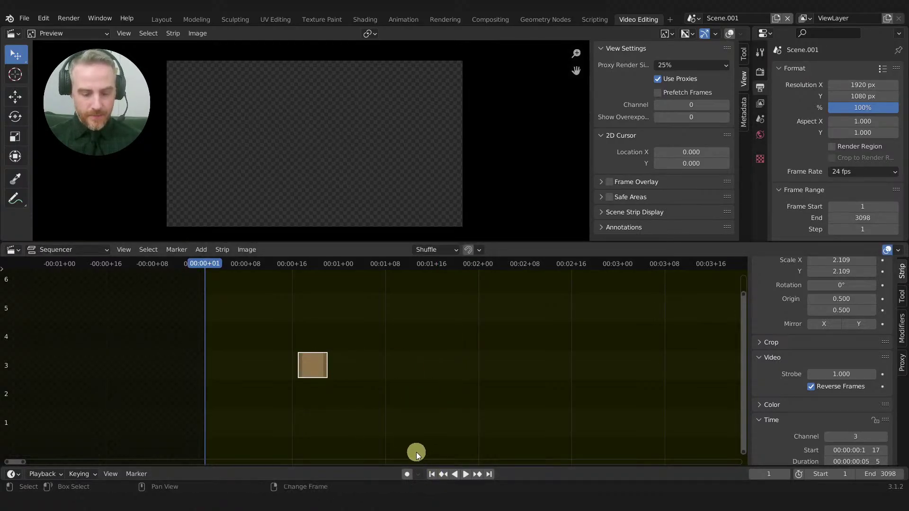
pyautogui.hotkey('shift', 's')
pyautogui.click(340, 366)
pyautogui.press('Tab')
# Step: Play the shortened countdown from the first frame, stop it, and view the minutes, colon and seconds enlarged
pyautogui.keyDown('ctrl'); pyautogui.moveTo(380, 389); pyautogui.dragTo(463, 348, button='middle'); pyautogui.keyUp('ctrl')
pyautogui.moveTo(455, 346); pyautogui.dragTo(350, 335, button='middle')
pyautogui.keyDown('ctrl'); pyautogui.moveTo(475, 347); pyautogui.dragTo(341, 325, button='middle'); pyautogui.keyUp('ctrl')
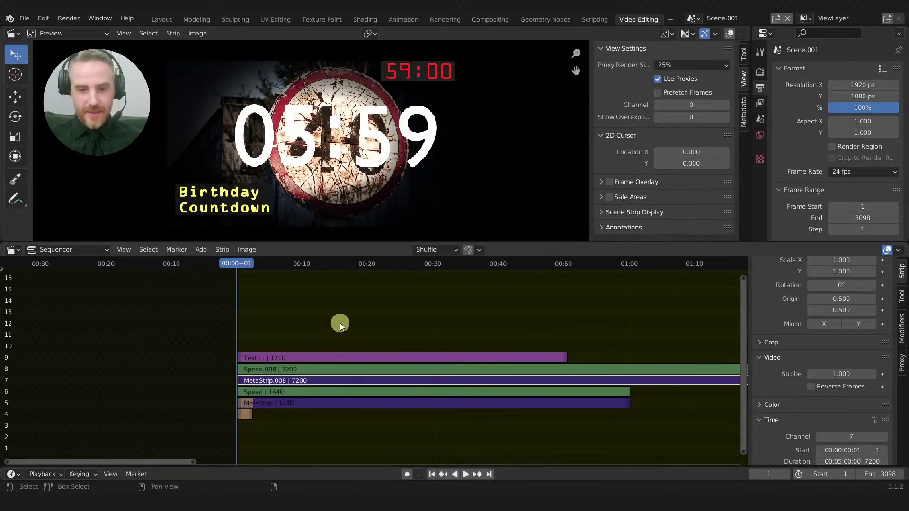
pyautogui.press('space')
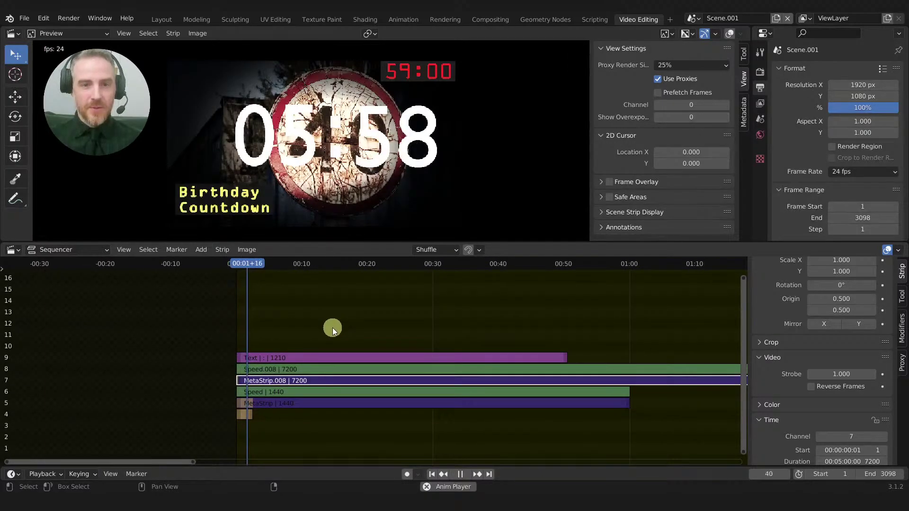
pyautogui.moveTo(332, 328); pyautogui.dragTo(318, 402, button='middle')
pyautogui.press('space')
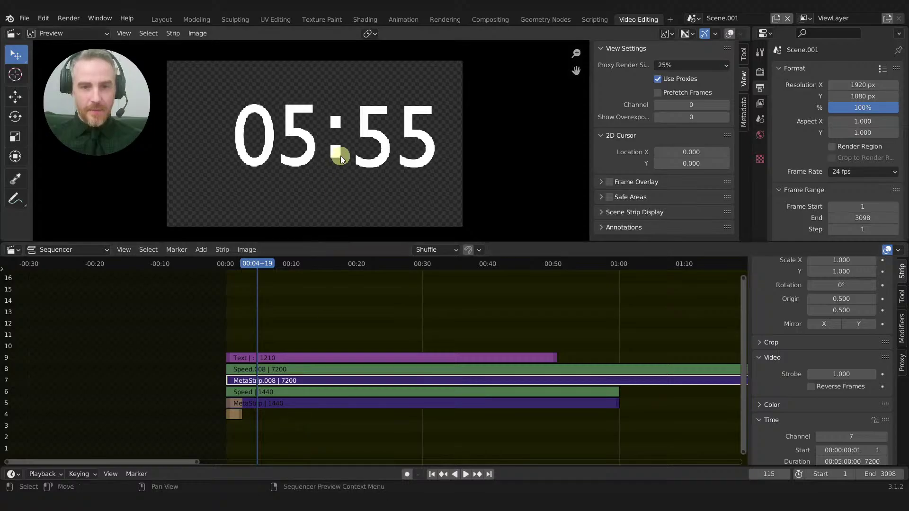
pyautogui.scroll(3, 334, 171)
pyautogui.scroll(-2, 338, 174)
pyautogui.scroll(1, 337, 174)
pyautogui.scroll(1, 232, 115)
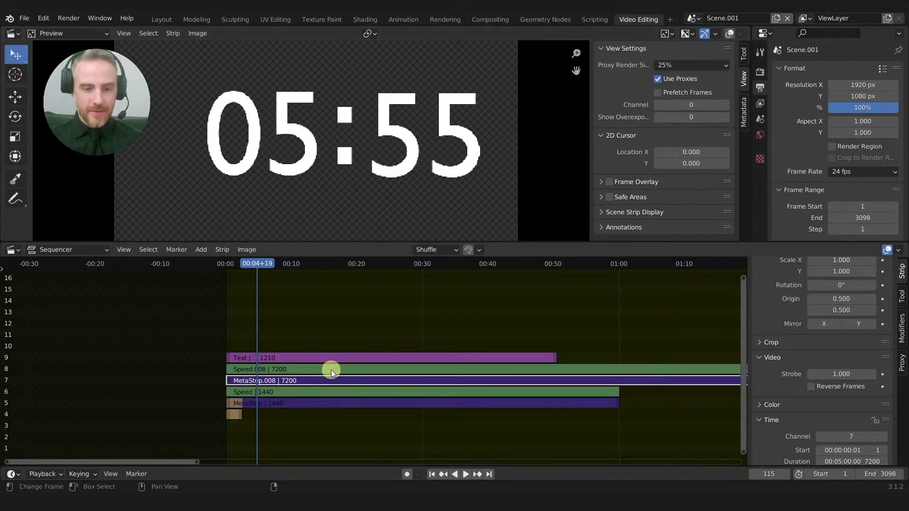
# Step: Mute the Bday_40 background image strip on channel 4 inside the timer's meta strip
pyautogui.click(339, 327)
pyautogui.moveTo(337, 329); pyautogui.dragTo(386, 345, button='middle')
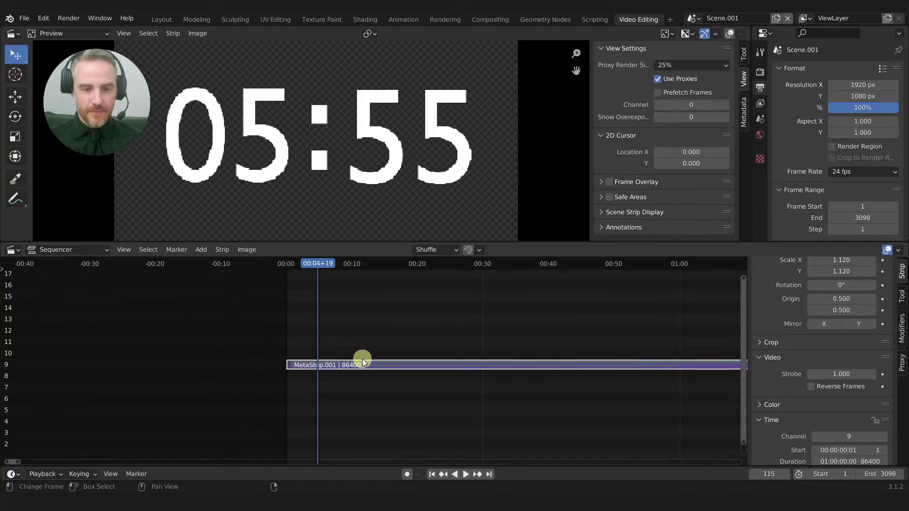
pyautogui.scroll(4, 346, 377)
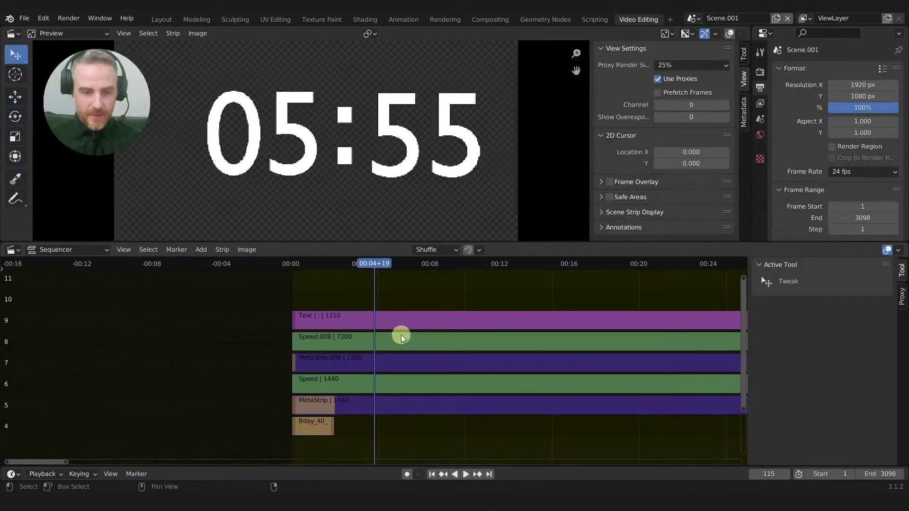
pyautogui.click(317, 422)
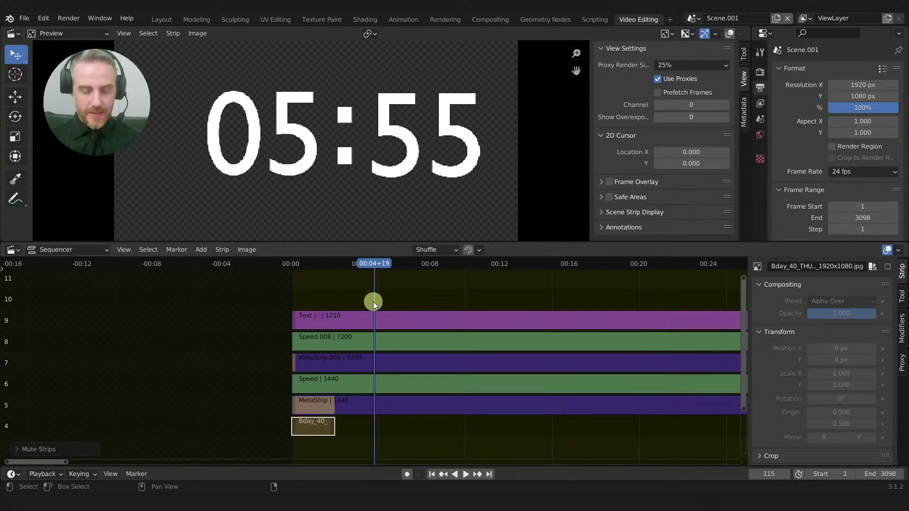
# Step: Add a black color strip and place it on channel 3, starting at the first frame
pyautogui.hotkey('shift', 'a')
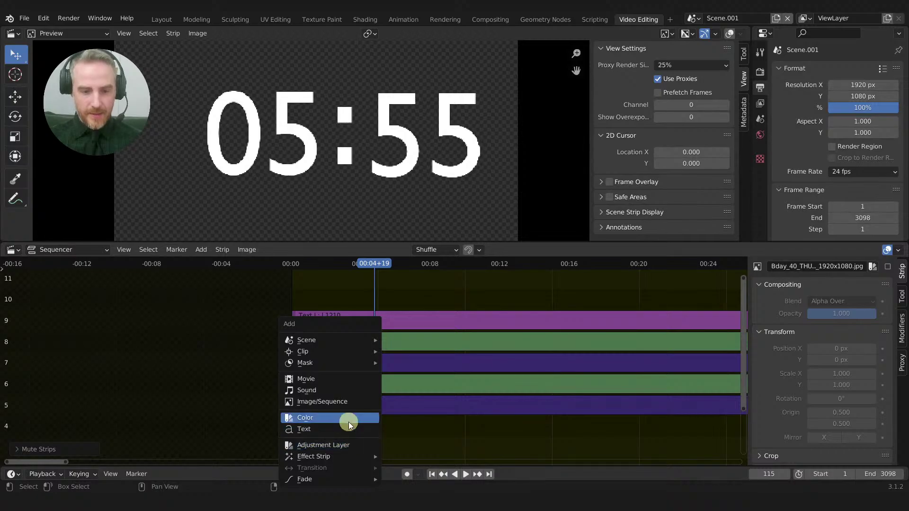
pyautogui.click(349, 422)
pyautogui.press('g')
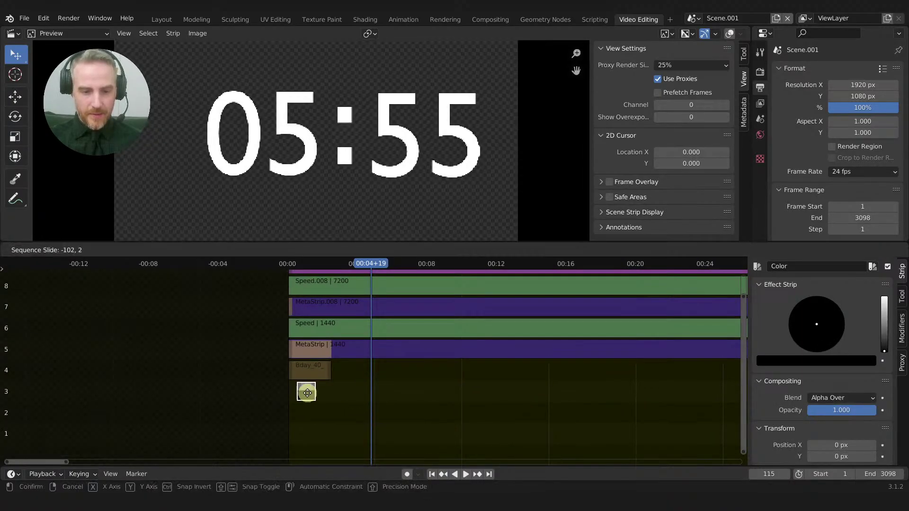
pyautogui.click(296, 392)
# Step: Place the black color strip at the first frame on channel 3 and extend its end to frame 7200, matching the minutes strip
pyautogui.click(305, 392)
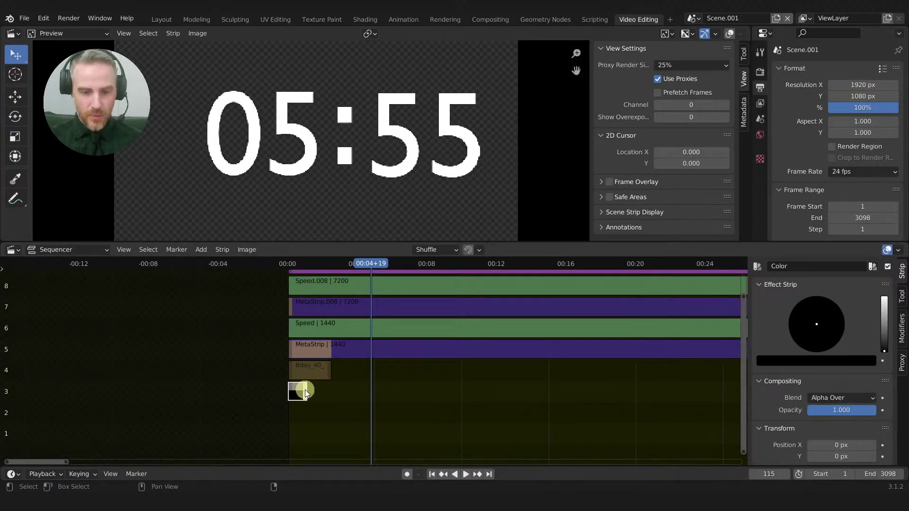
pyautogui.press('g')
pyautogui.click(639, 391)
pyautogui.keyDown('ctrl'); pyautogui.moveTo(639, 391); pyautogui.dragTo(376, 414, button='middle'); pyautogui.keyUp('ctrl')
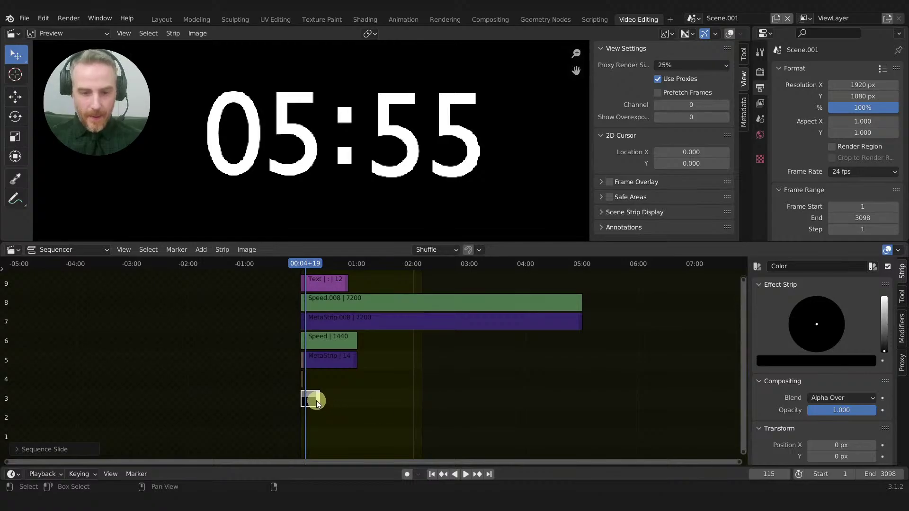
pyautogui.press('g')
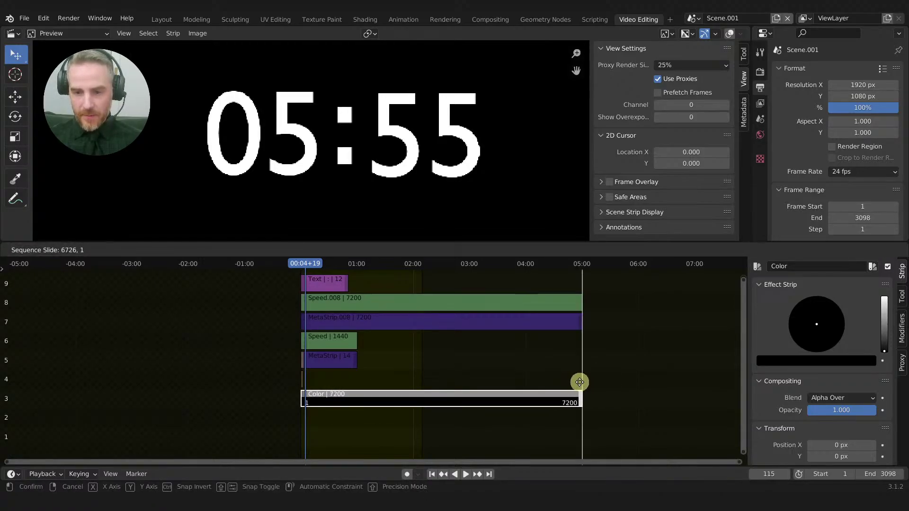
pyautogui.click(579, 379)
pyautogui.scroll(3, 521, 365)
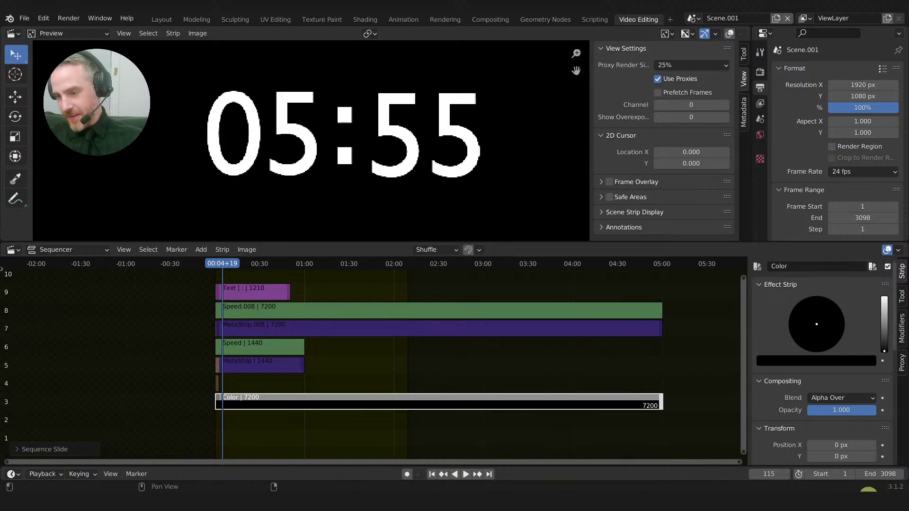
pyautogui.moveTo(460, 335)
pyautogui.mouseDown(button='middle')
pyautogui.moveTo(450, 349)
pyautogui.moveTo(456, 340)
pyautogui.mouseUp(button='middle')
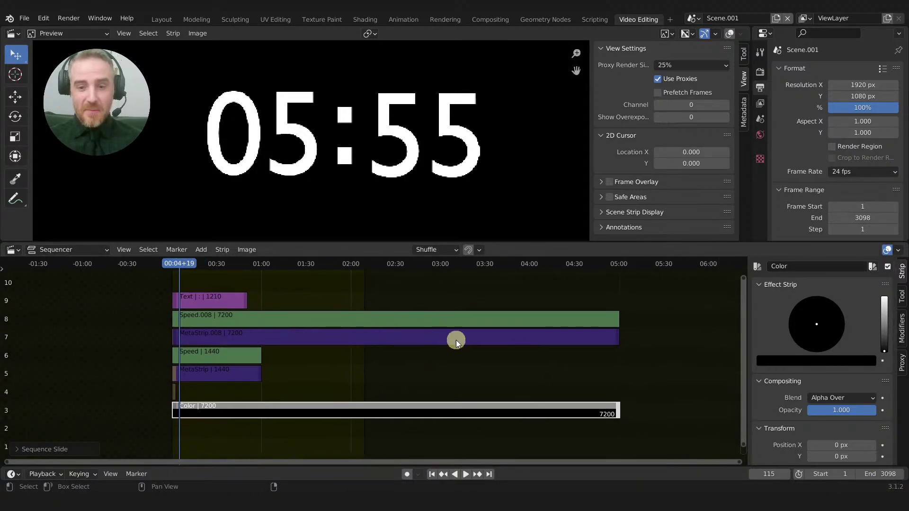
# Step: Set the scene's end frame to 7437, just past the end of the five-minute strips
pyautogui.click(634, 264)
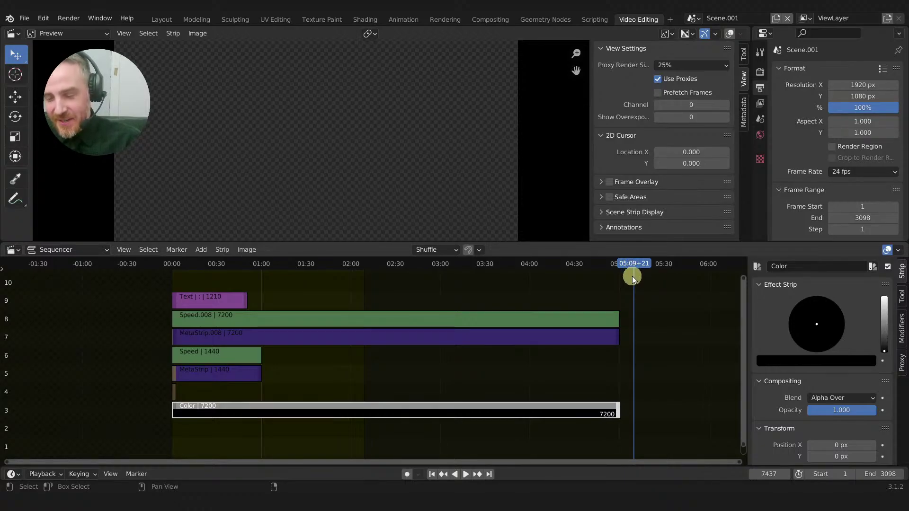
pyautogui.click(635, 287)
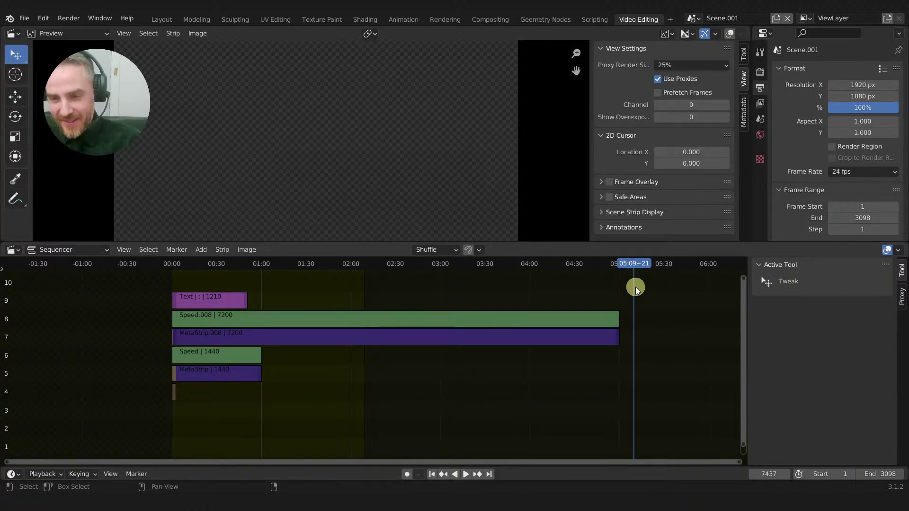
pyautogui.hotkey('ctrl', 'z')
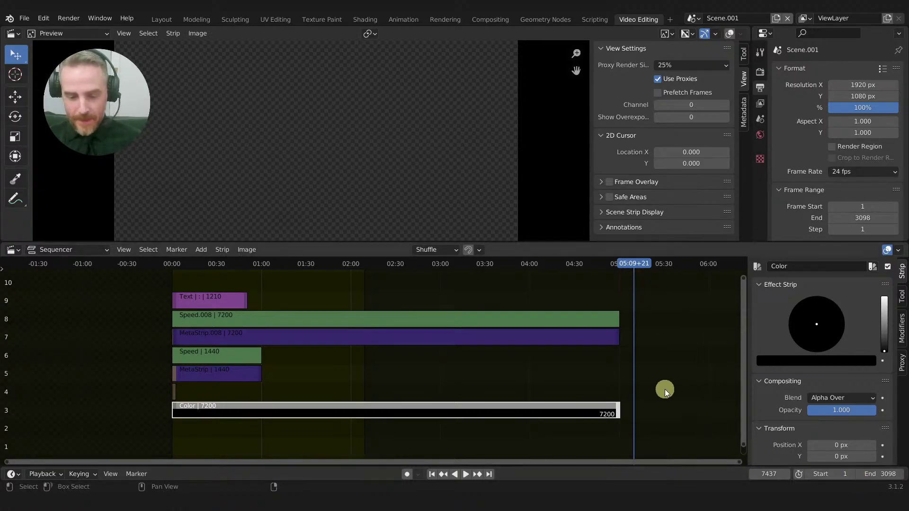
pyautogui.hotkey('ctrl', 'End')
pyautogui.moveTo(330, 297); pyautogui.dragTo(396, 305, button='middle')
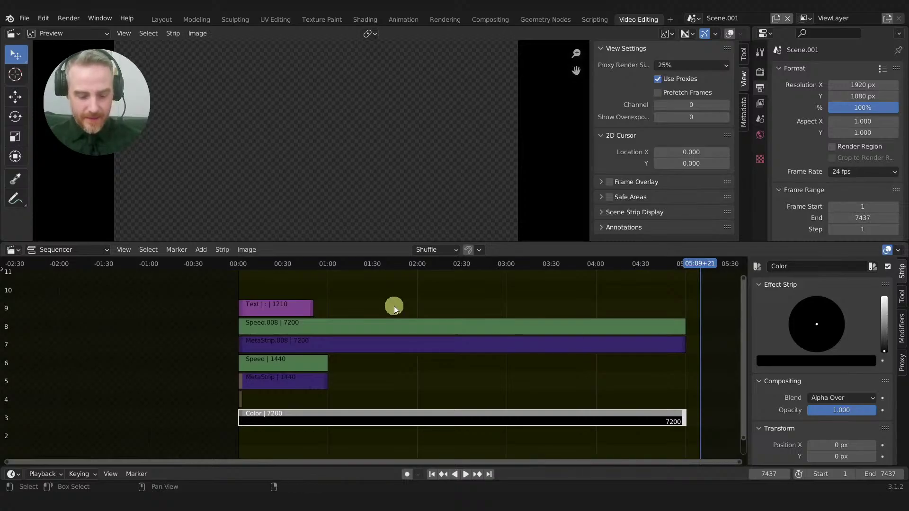
# Step: Play the countdown from the first frame and extend the colon text strip's end to frame 7200
pyautogui.click(431, 474)
pyautogui.press('space')
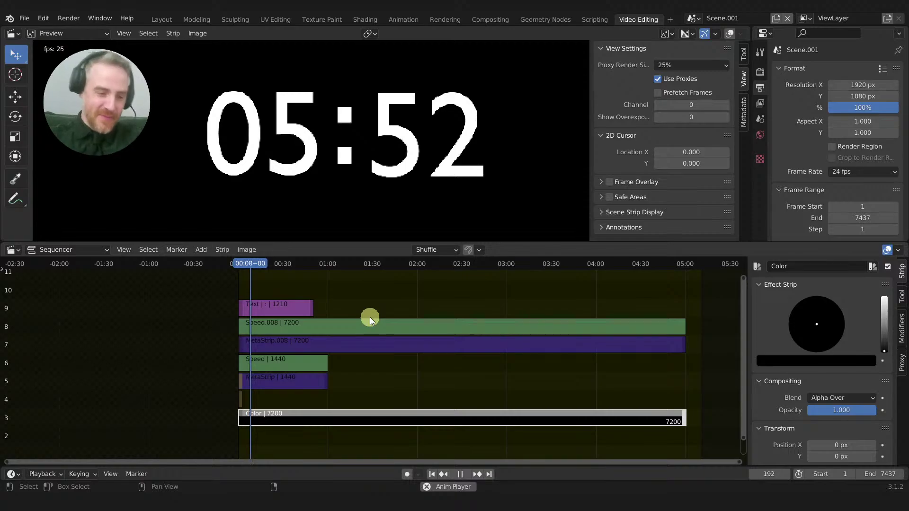
pyautogui.click(312, 312)
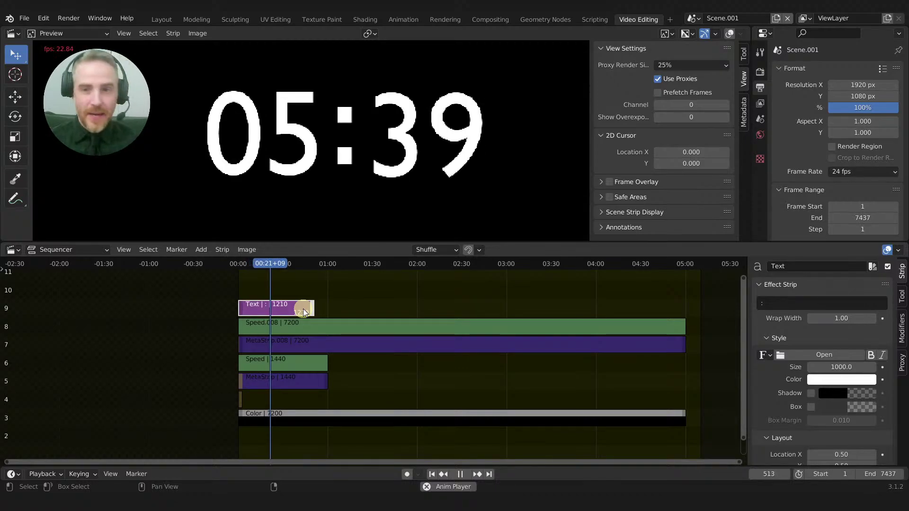
pyautogui.moveTo(313, 310); pyautogui.dragTo(686, 316)
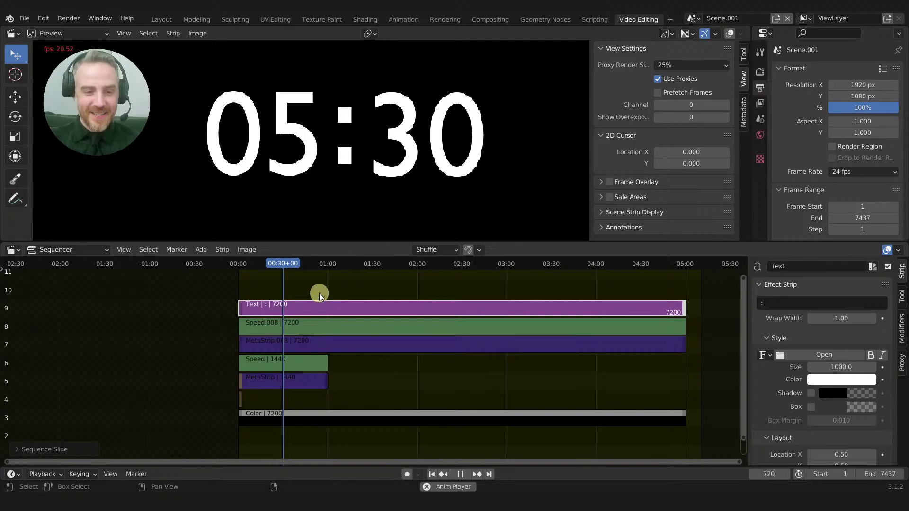
# Step: Duplicate the seconds meta strip with its speed effect four times, placing the copies end to end up to the five-minute mark
pyautogui.click(311, 377)
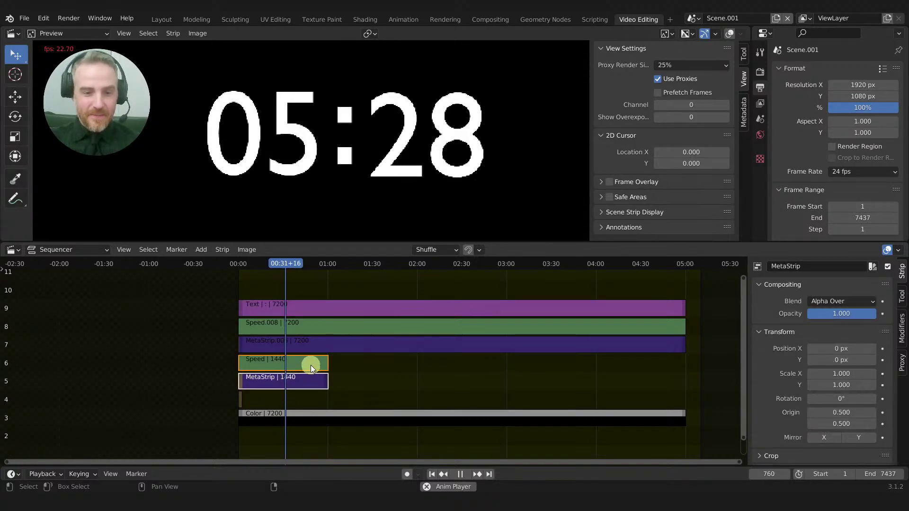
pyautogui.hotkey('shift', 'd')
pyautogui.click(345, 374)
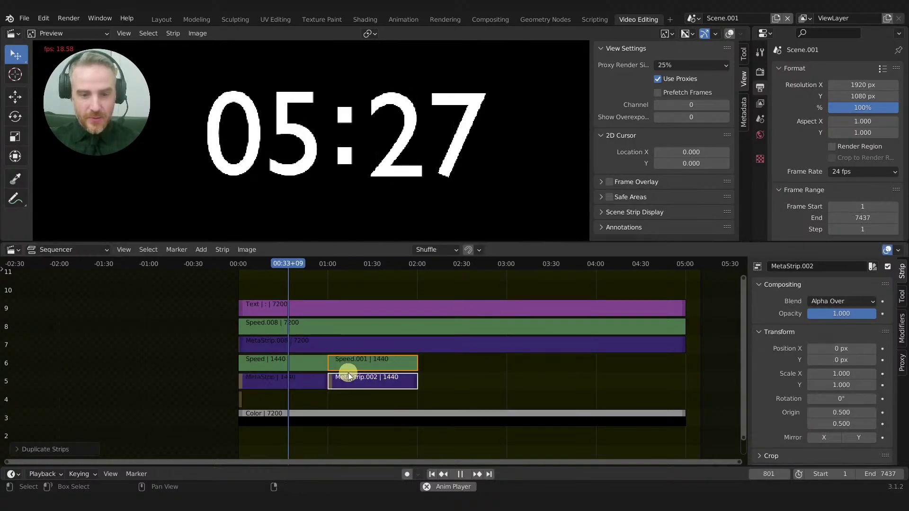
pyautogui.hotkey('shift', 'd')
pyautogui.click(405, 376)
pyautogui.hotkey('shift', 'd')
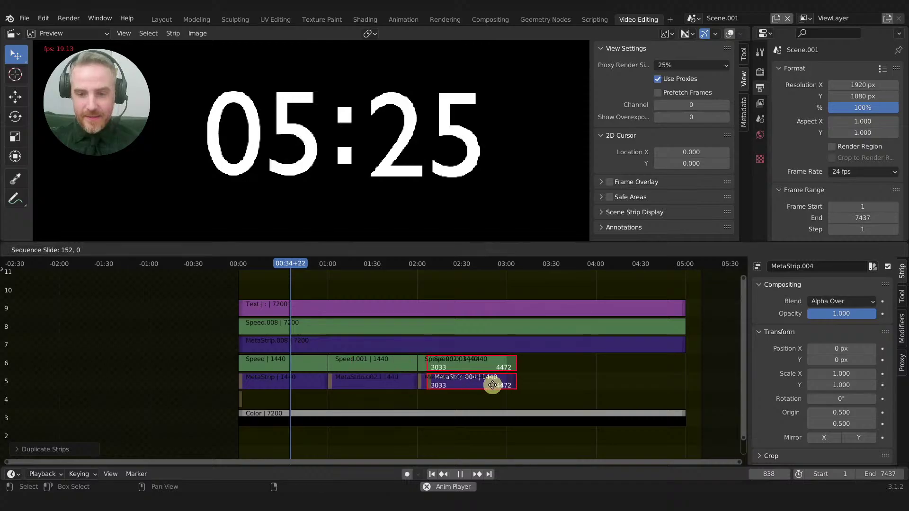
pyautogui.click(530, 385)
pyautogui.hotkey('shift', 'd')
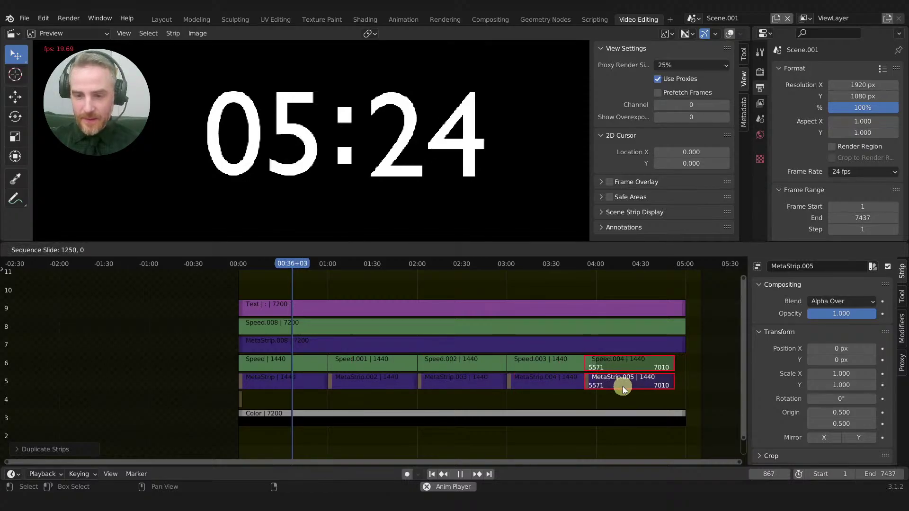
pyautogui.click(623, 388)
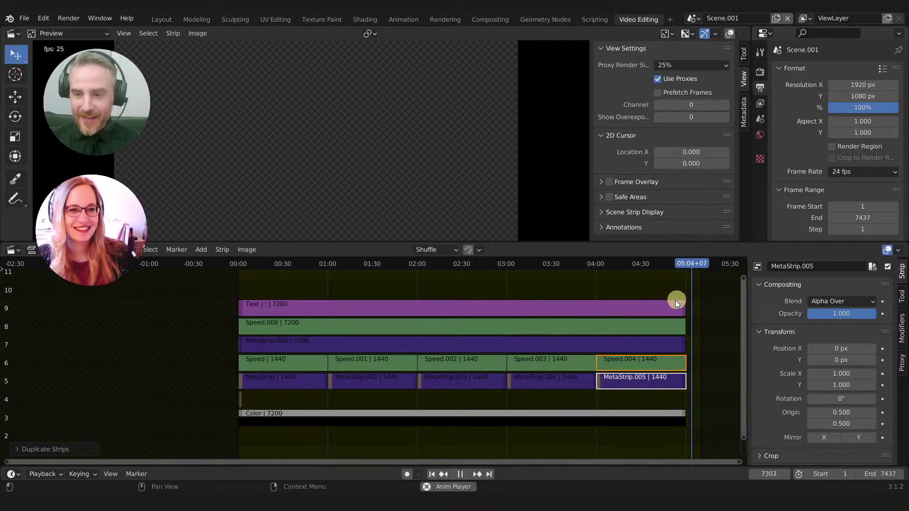
# Step: Stop playback and check the countdown near its end, at frame 7115
pyautogui.press('space')
pyautogui.moveTo(672, 282); pyautogui.dragTo(490, 380, button='middle')
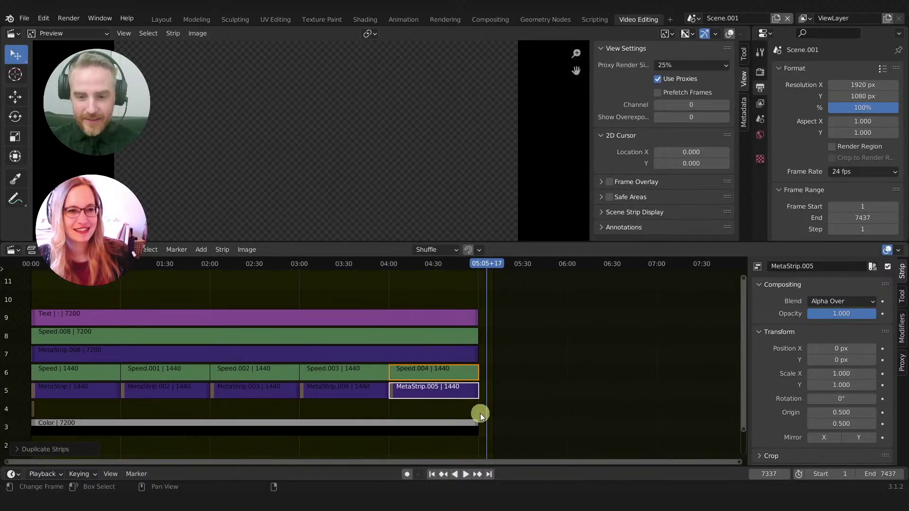
pyautogui.keyDown('ctrl'); pyautogui.click(476, 425); pyautogui.keyUp('ctrl')
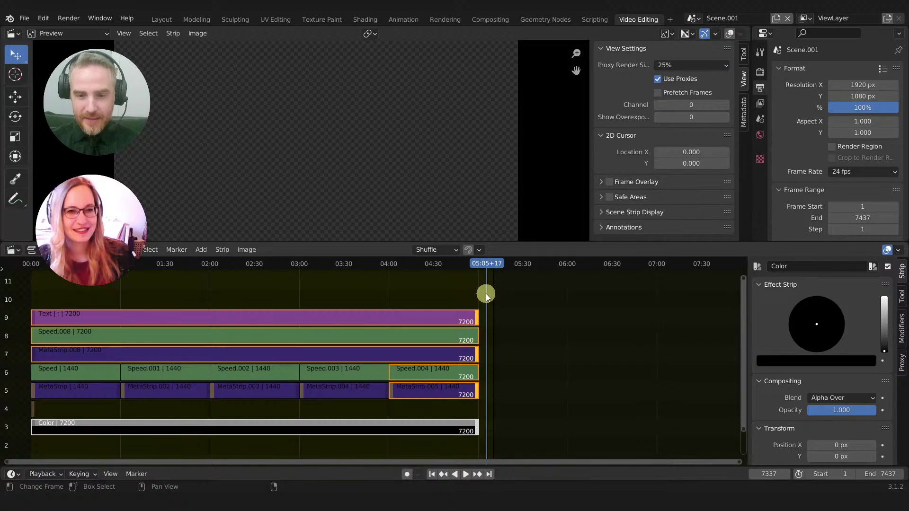
pyautogui.moveTo(480, 262); pyautogui.dragTo(474, 263)
pyautogui.press('space')
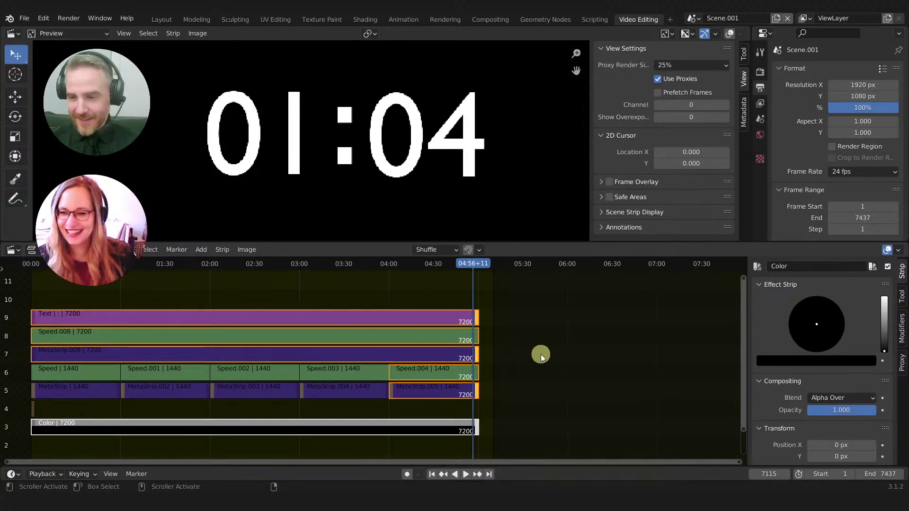
# Step: Try to extend the ends of all the strips together to frame 9900
pyautogui.press('g')
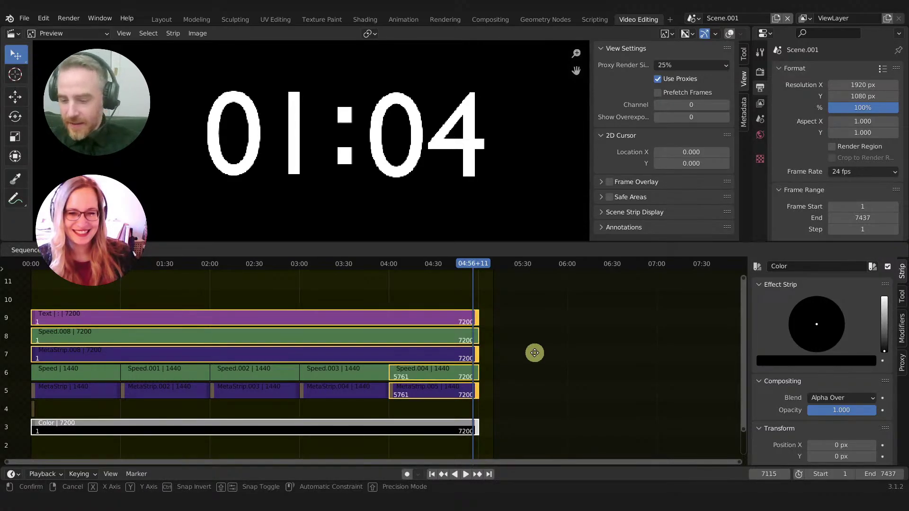
pyautogui.rightClick(535, 352)
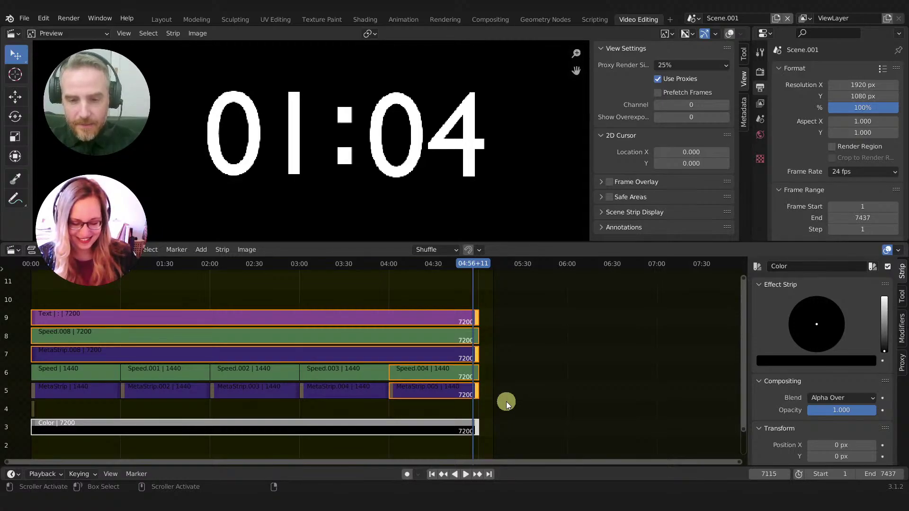
pyautogui.click(379, 282)
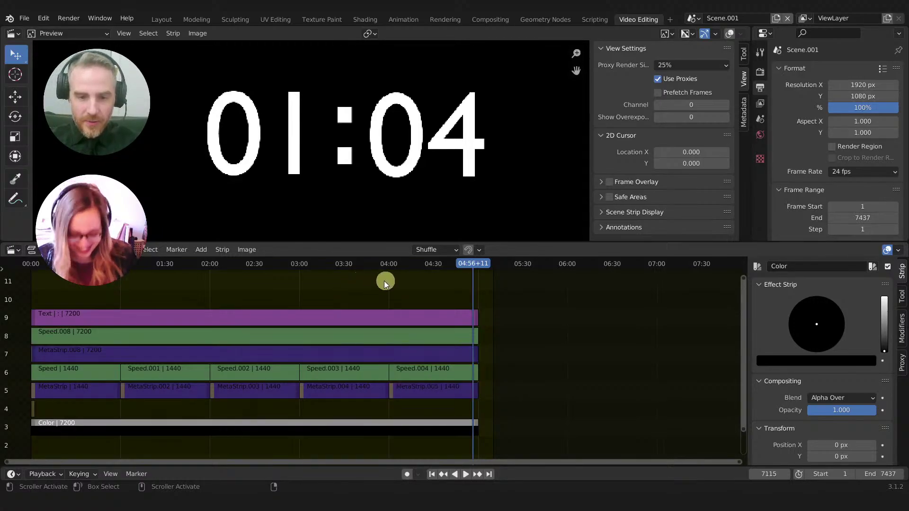
pyautogui.moveTo(516, 357)
pyautogui.keyDown('ctrl'); pyautogui.mouseDown(button='middle')
pyautogui.moveTo(471, 356)
pyautogui.moveTo(502, 365)
pyautogui.mouseUp(button='middle'); pyautogui.keyUp('ctrl')
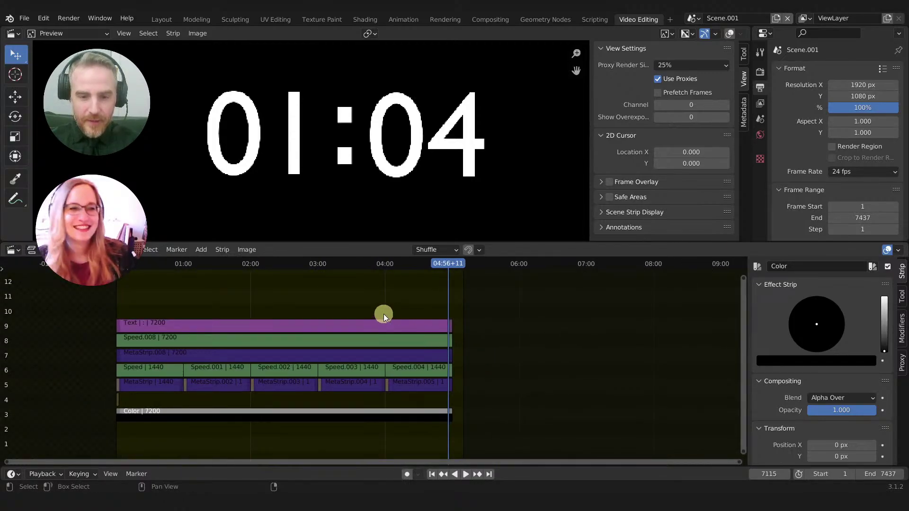
pyautogui.keyDown('ctrl'); pyautogui.click(451, 384); pyautogui.keyUp('ctrl')
pyautogui.moveTo(451, 384); pyautogui.dragTo(586, 382)
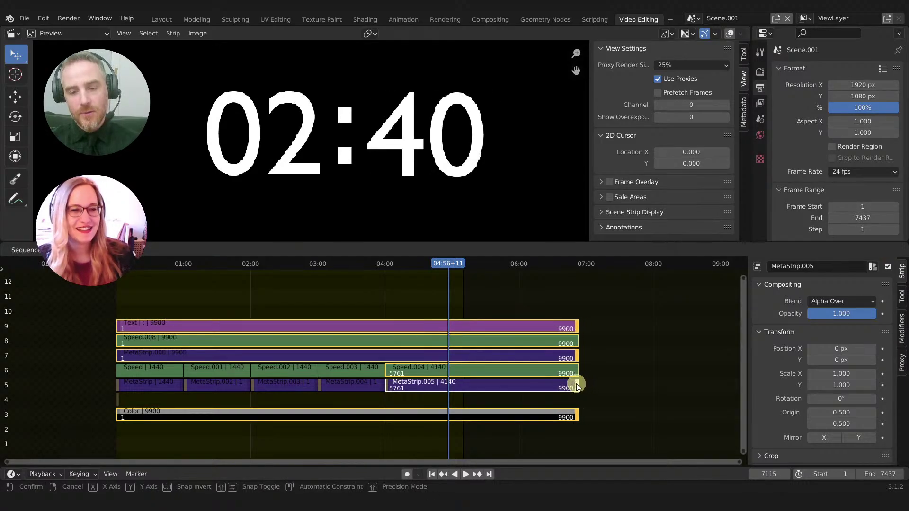
pyautogui.rightClick(536, 391)
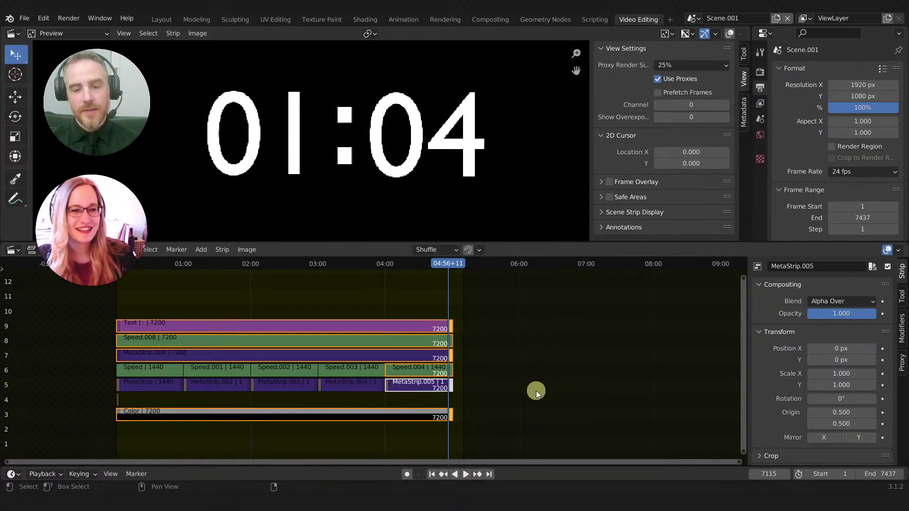
# Step: Extend the ends of the minutes meta strip and the colon text strip to frame 7931
pyautogui.click(452, 354)
pyautogui.moveTo(452, 355); pyautogui.dragTo(486, 356)
pyautogui.moveTo(450, 323); pyautogui.dragTo(486, 327)
pyautogui.keyDown('ctrl'); pyautogui.click(452, 324); pyautogui.keyUp('ctrl')
pyautogui.click(453, 324)
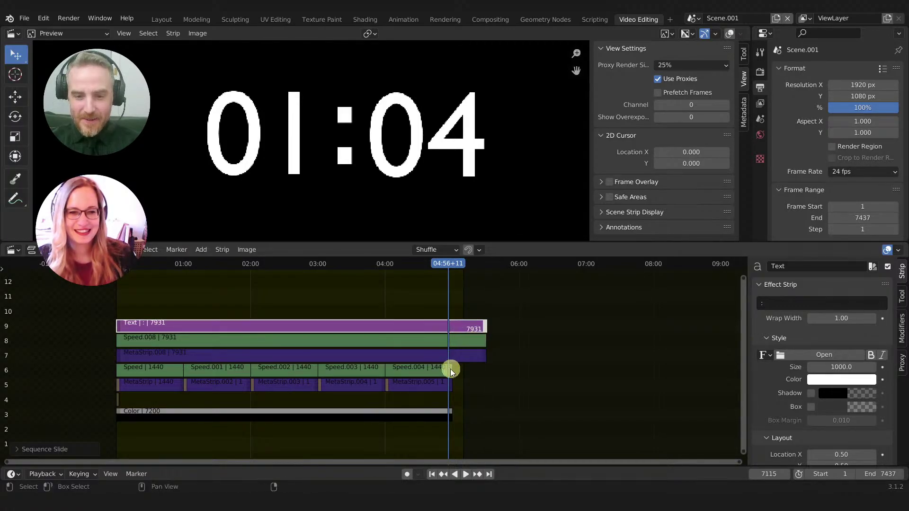
# Step: Append another copy of the seconds meta strip and its speed effect, and extend the minutes meta strip to frame 8640
pyautogui.click(431, 371)
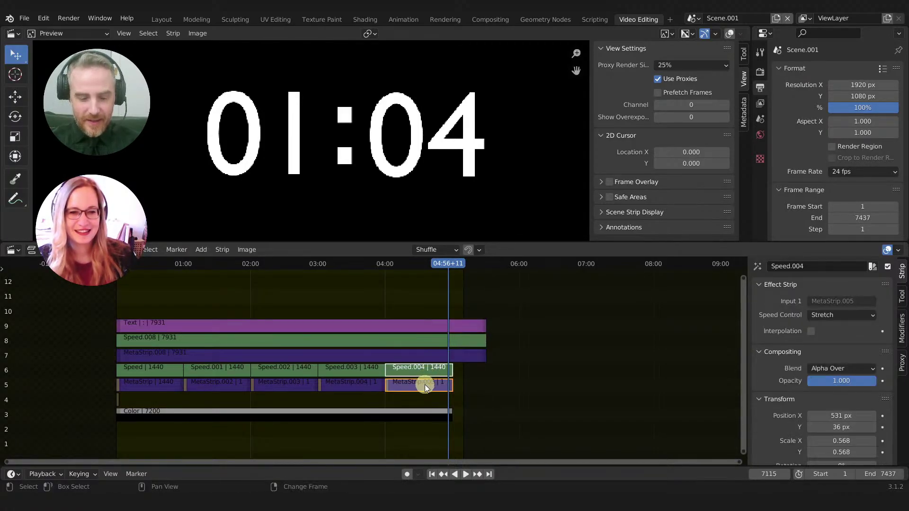
pyautogui.hotkey('shift', 'd')
pyautogui.click(450, 377)
pyautogui.click(485, 357)
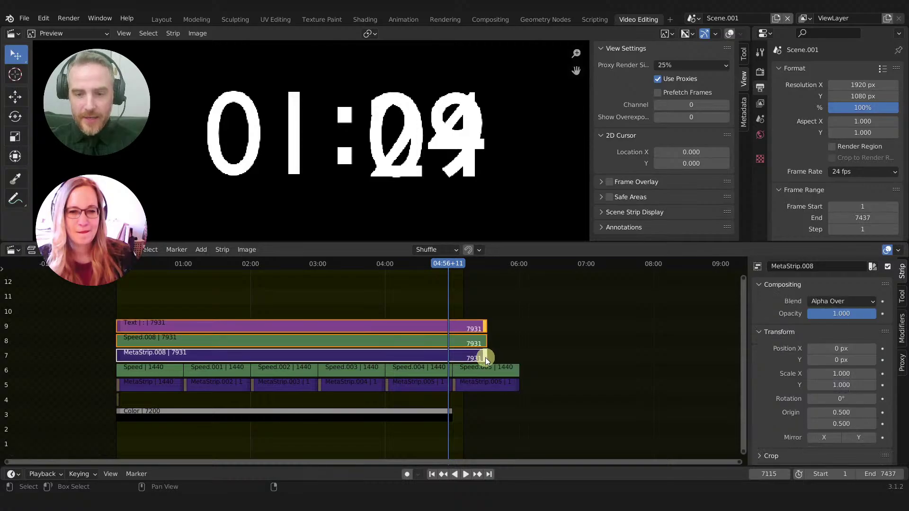
pyautogui.moveTo(485, 357); pyautogui.dragTo(516, 352)
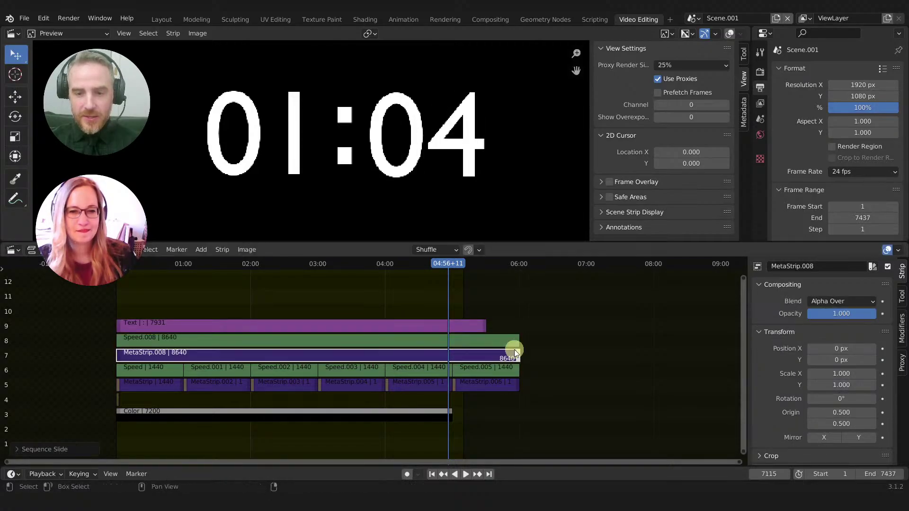
# Step: Set the scene's end frame to 8965 and extend the colon text strip to frame 8640
pyautogui.click(535, 268)
pyautogui.hotkey('ctrl', 'End')
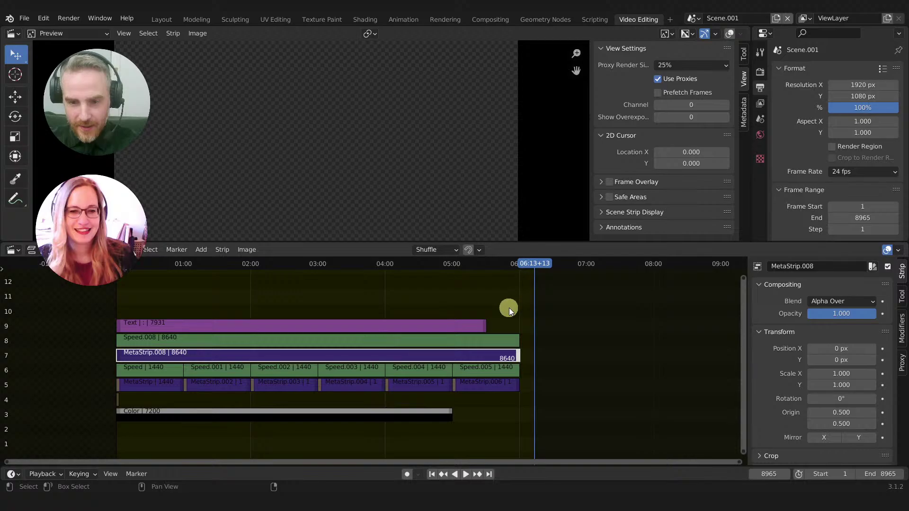
pyautogui.click(485, 328)
pyautogui.moveTo(485, 328); pyautogui.dragTo(520, 327)
# Step: Go to frame 8508 and mute the minutes meta strip and its speed effect, keeping the colon text strip unmuted
pyautogui.moveTo(504, 266); pyautogui.dragTo(516, 292)
pyautogui.moveTo(516, 293); pyautogui.dragTo(514, 291)
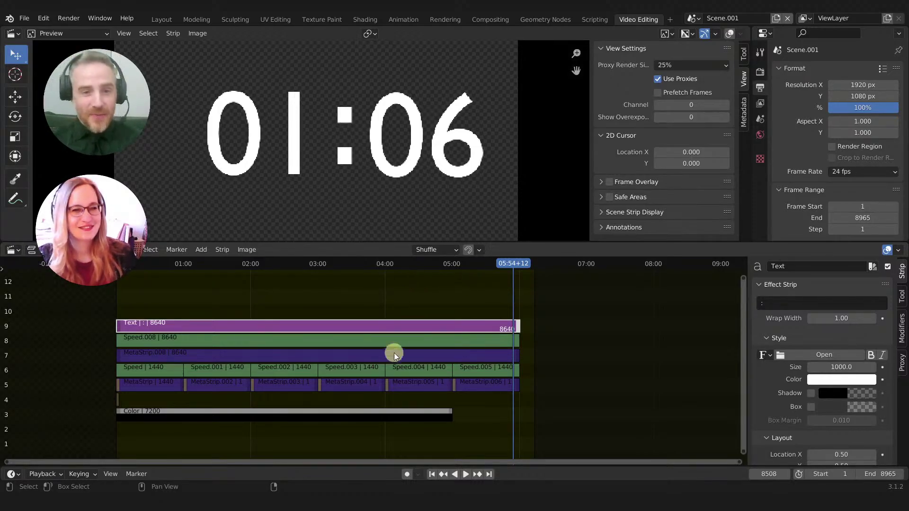
pyautogui.moveTo(413, 314); pyautogui.dragTo(435, 347)
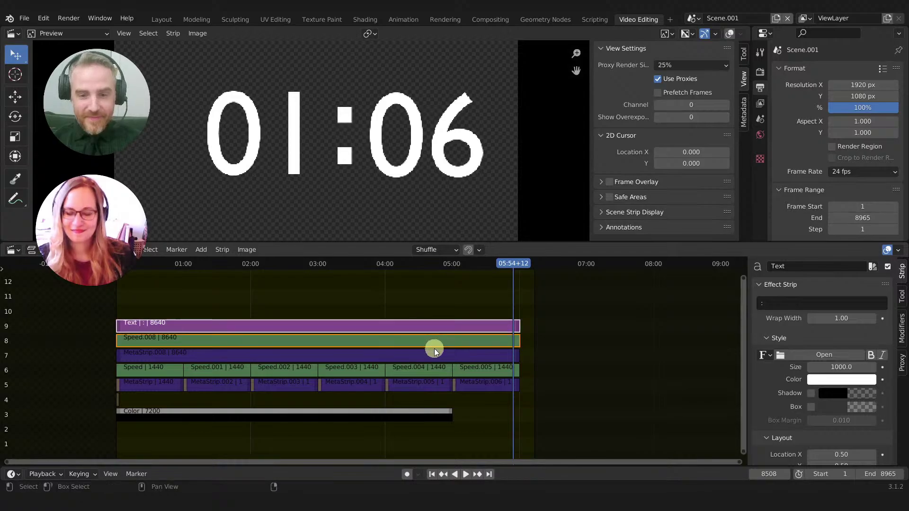
pyautogui.press('h')
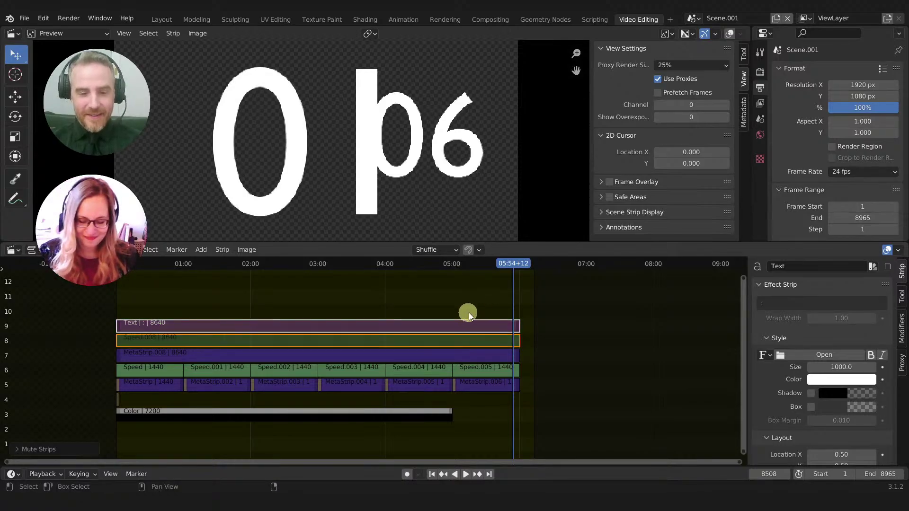
pyautogui.keyDown('shift'); pyautogui.click(400, 354); pyautogui.keyUp('shift')
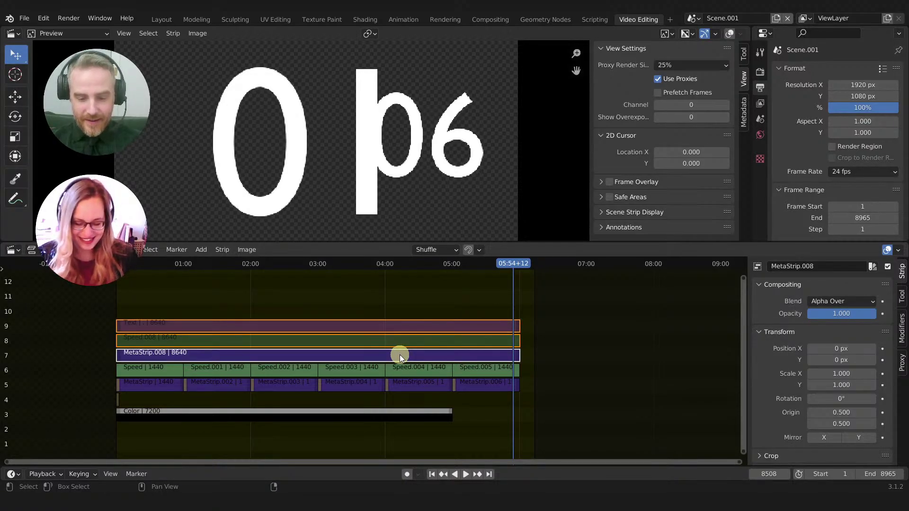
pyautogui.press('h')
pyautogui.click(405, 323)
pyautogui.hotkey('alt', 'h')
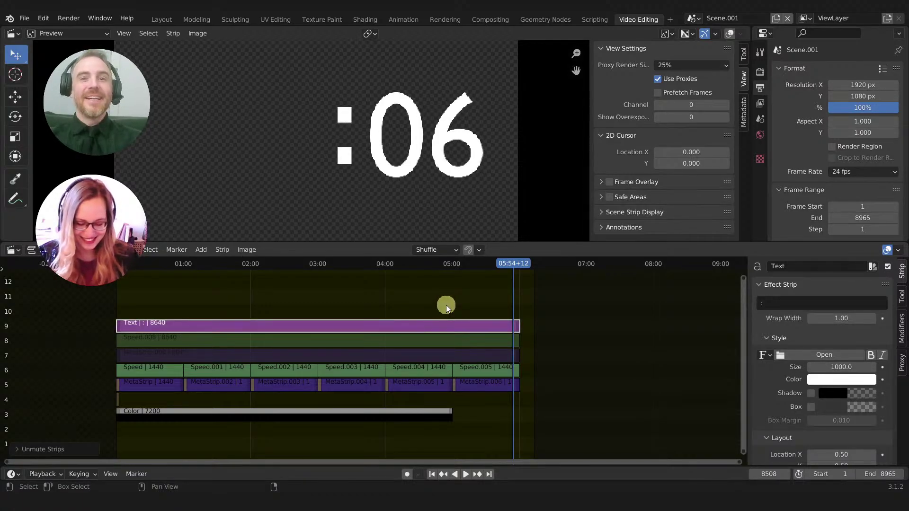
# Step: Change the colon strip's text to "00:" and shift it left in the preview so its colon sits just before the seconds digits
pyautogui.click(769, 303)
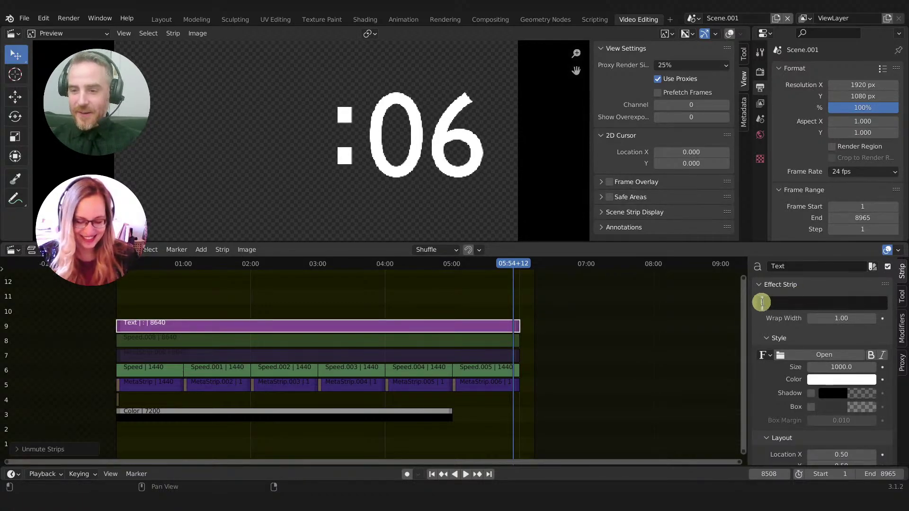
pyautogui.write('00:')
pyautogui.press('Return')
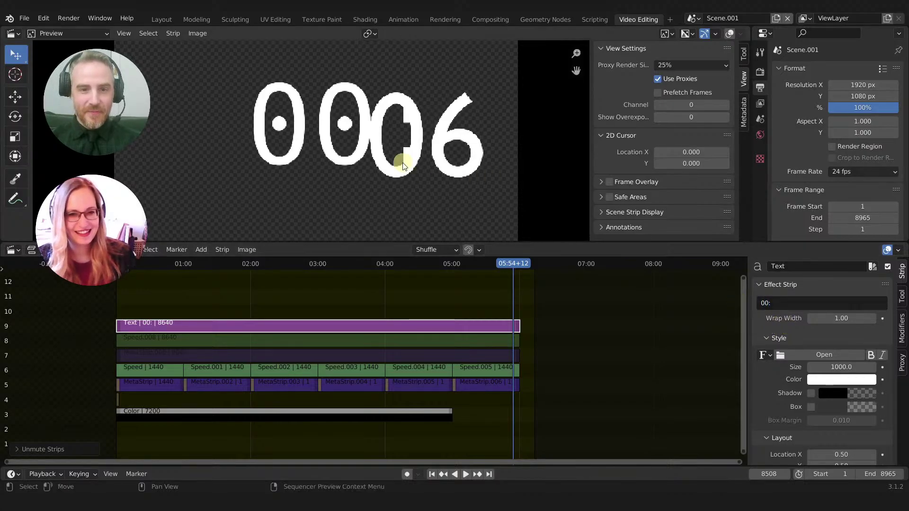
pyautogui.moveTo(359, 161); pyautogui.dragTo(292, 161)
# Step: Step frame by frame between about frames 8437 and 8392 to examine where the seconds digits change around the ten-second mark
pyautogui.moveTo(517, 266); pyautogui.dragTo(510, 266)
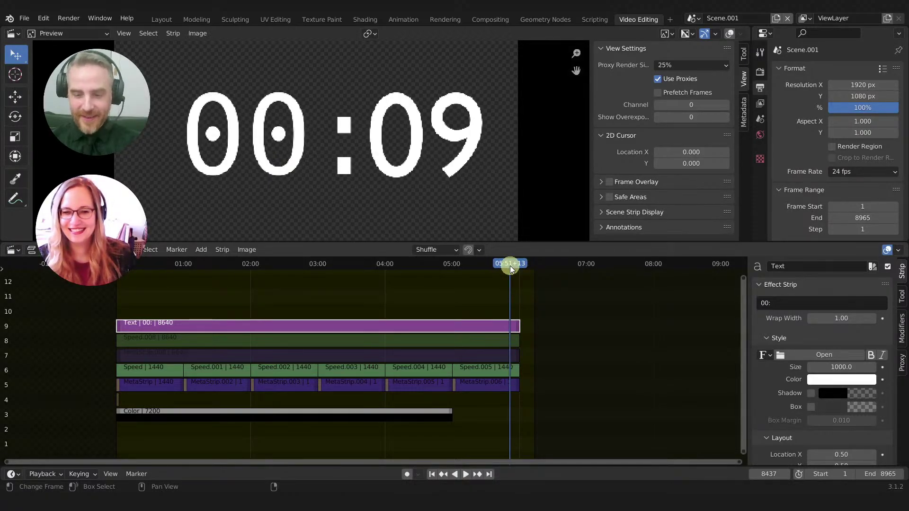
pyautogui.press('Left')
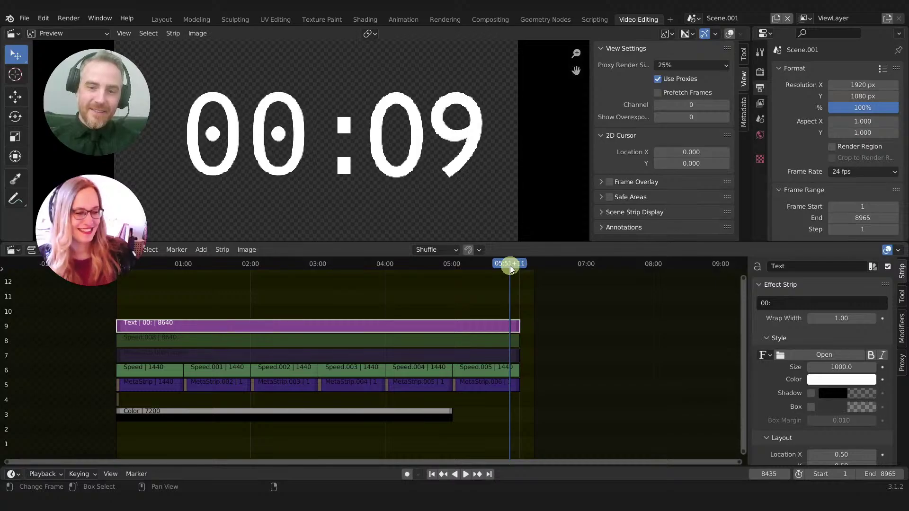
pyautogui.press('Left')
pyautogui.press('Left')
pyautogui.press('Left')
pyautogui.press('Left')
pyautogui.press('Left')
pyautogui.press('Left')
pyautogui.press('Left')
pyautogui.press('Left')
pyautogui.press('Left')
pyautogui.press('Left')
pyautogui.press('Left')
pyautogui.press('Left')
pyautogui.press('Left')
pyautogui.press('Left')
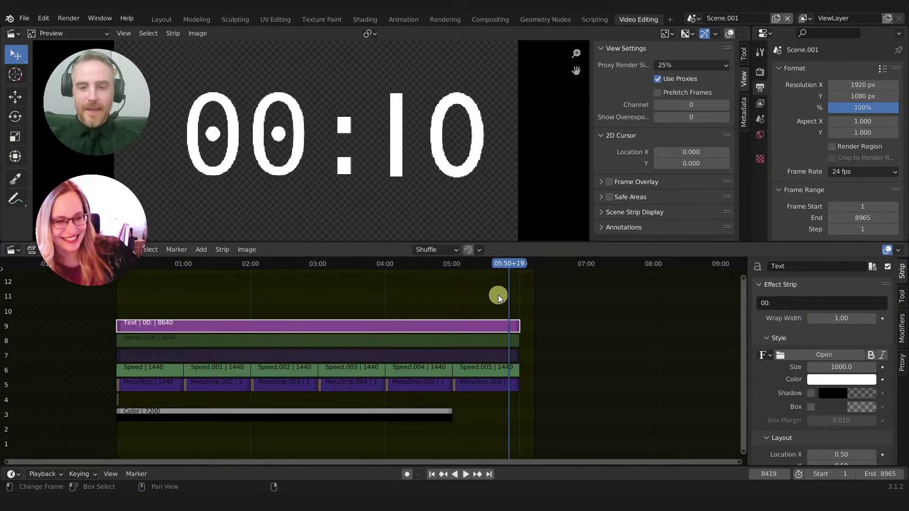
pyautogui.press('Left')
pyautogui.press('Left')
pyautogui.press('Left')
pyautogui.press('Left')
pyautogui.press('Left')
pyautogui.press('Left')
pyautogui.press('Left')
pyautogui.press('Left')
pyautogui.press('Left')
pyautogui.press('Left')
pyautogui.press('Left')
pyautogui.press('Left')
pyautogui.press('Left')
pyautogui.press('Left')
pyautogui.press('Left')
pyautogui.press('Left')
pyautogui.press('Left')
pyautogui.press('Left')
pyautogui.press('Left')
pyautogui.press('Left')
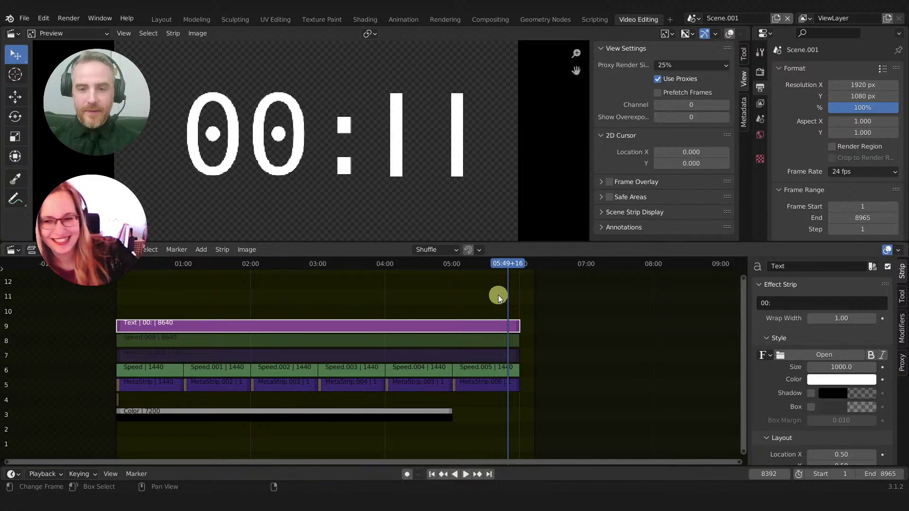
pyautogui.press('Right')
pyautogui.press('Right')
pyautogui.press('Right')
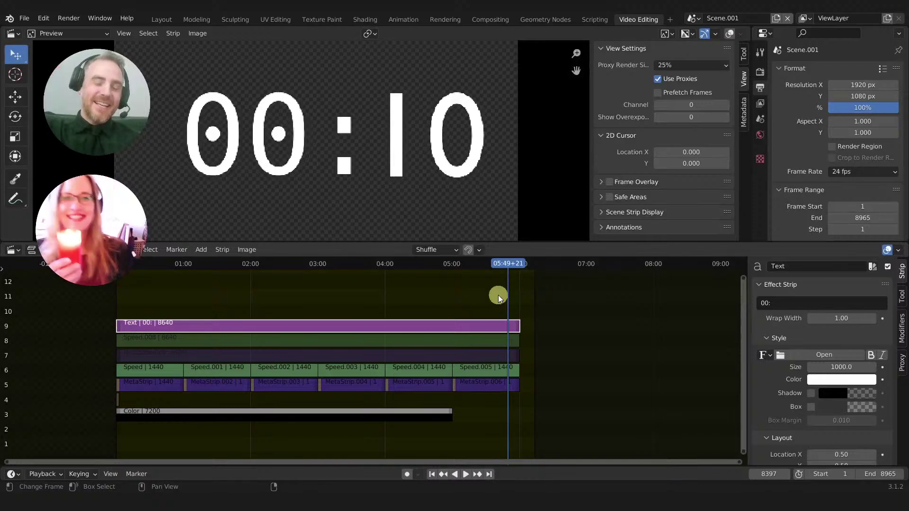
# Step: Play the countdown from frame 8397, let it loop back to the beginning, and stop playback at frame 741
pyautogui.press('space')
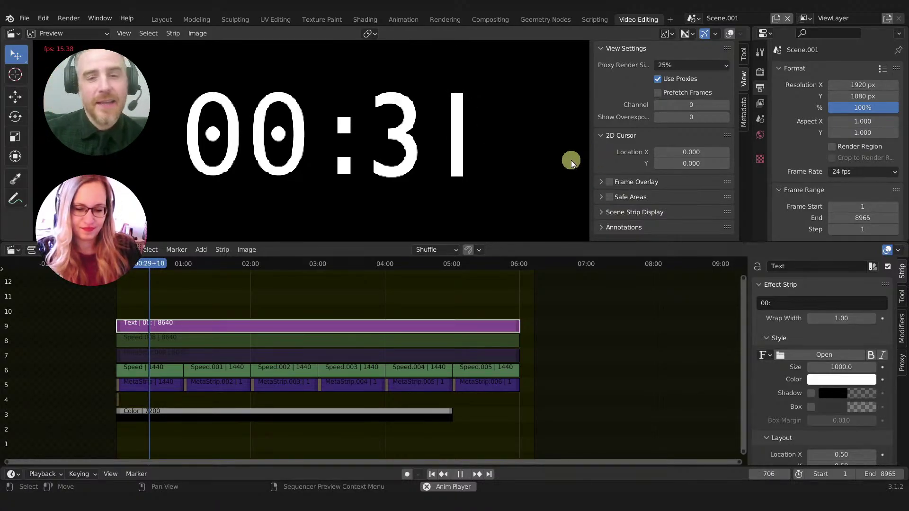
pyautogui.click(456, 301)
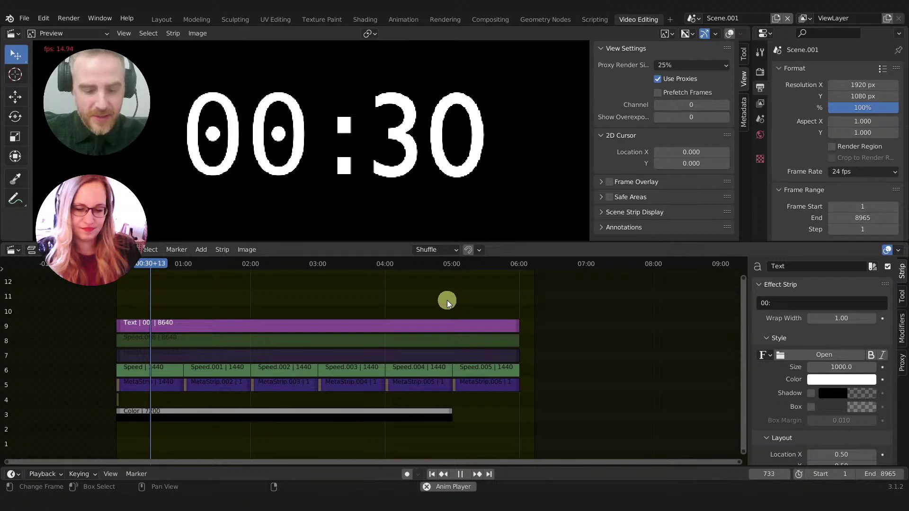
pyautogui.press('space')
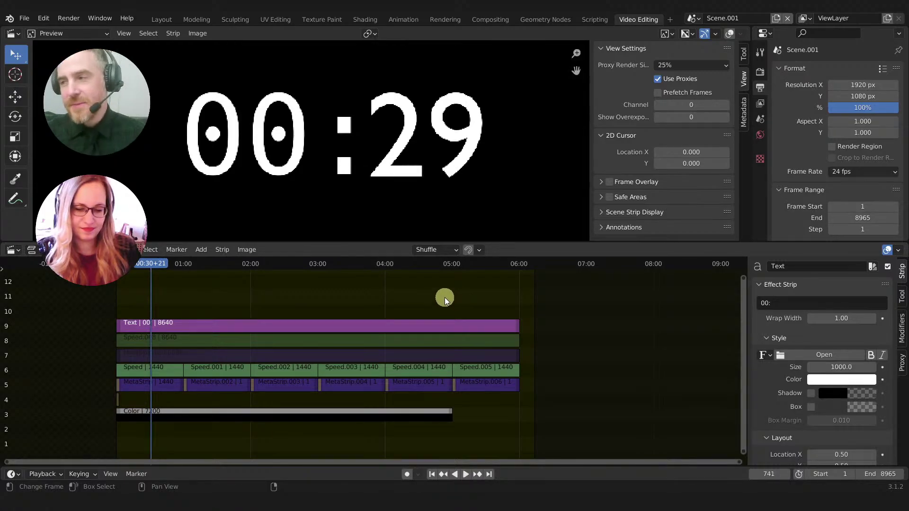